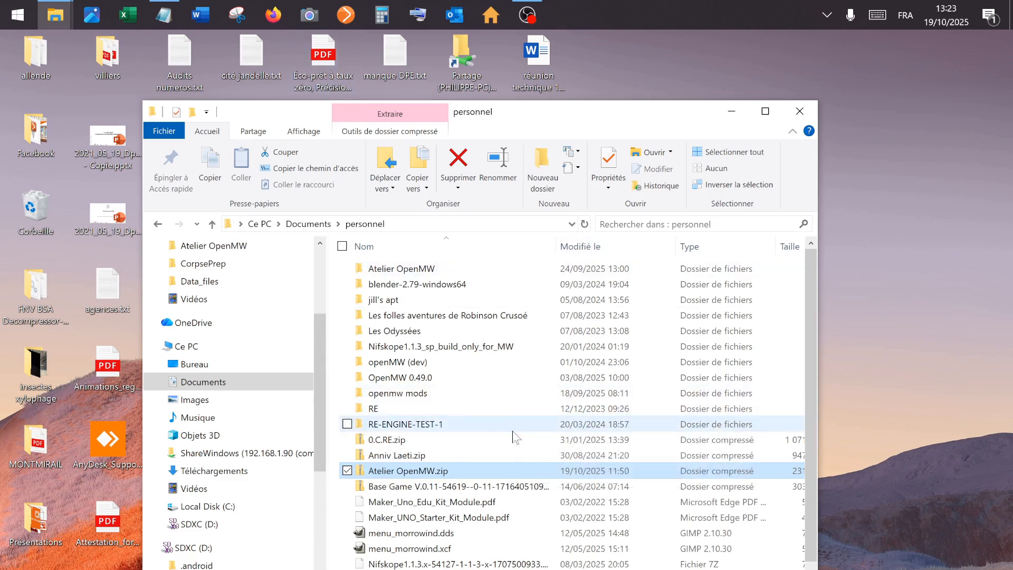
mouse_move(513, 432)
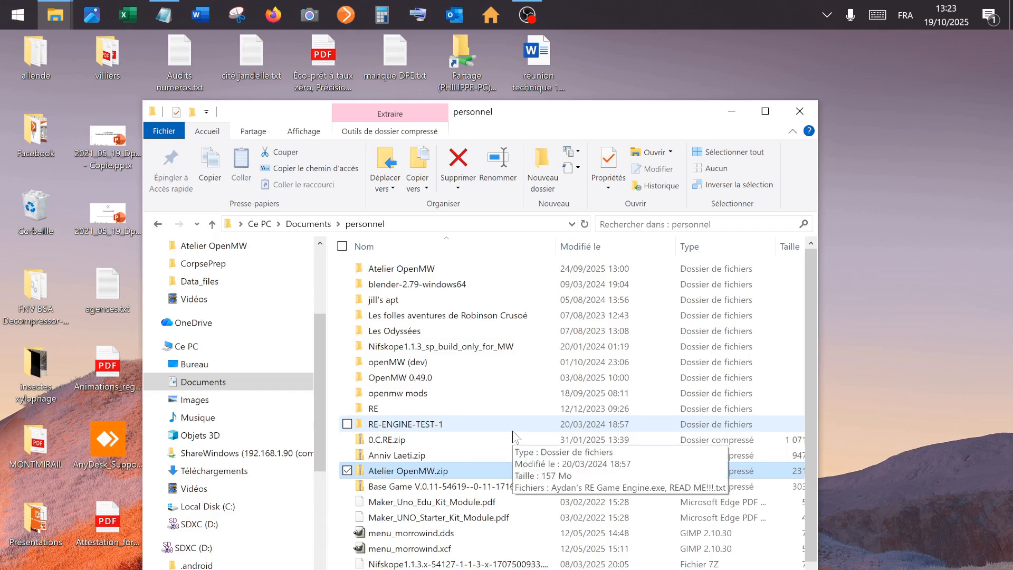
mouse_move(456, 478)
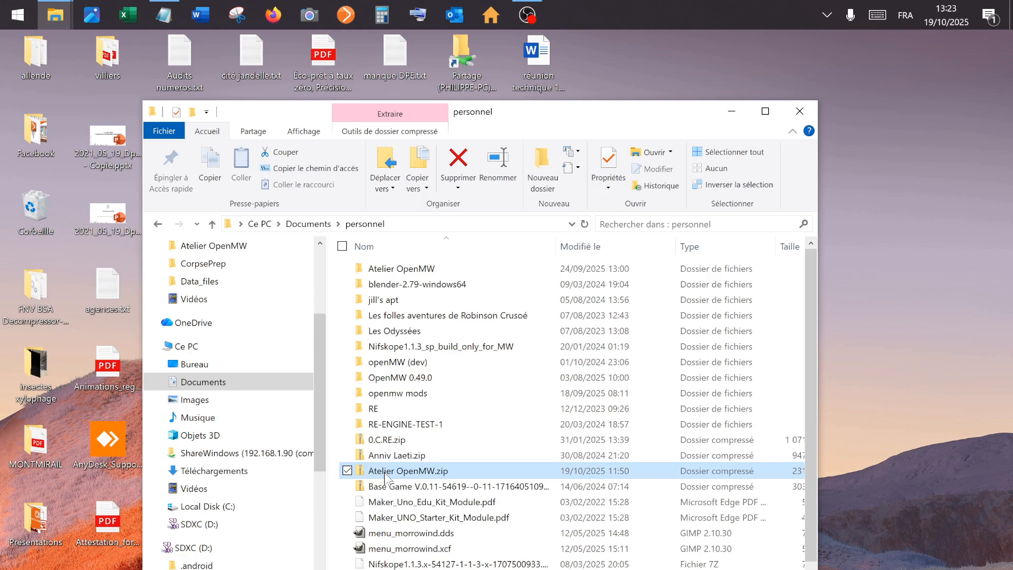
mouse_move(387, 478)
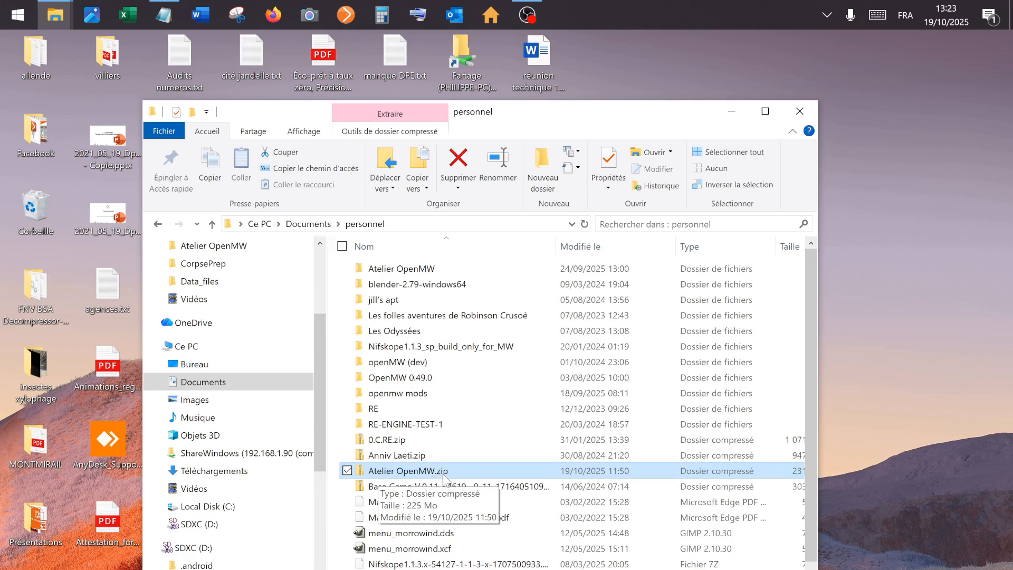
right_click(411, 471)
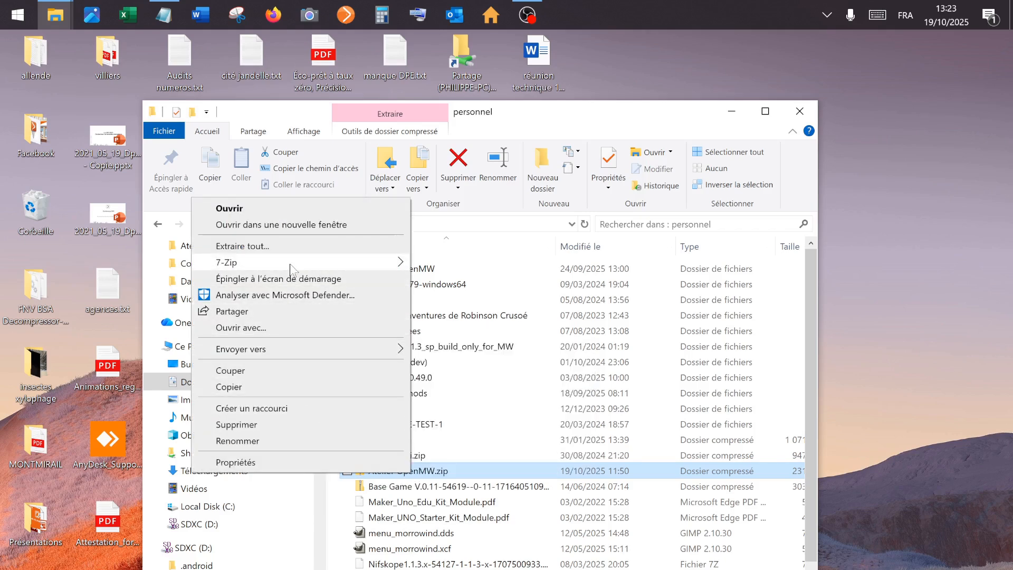
left_click(488, 350)
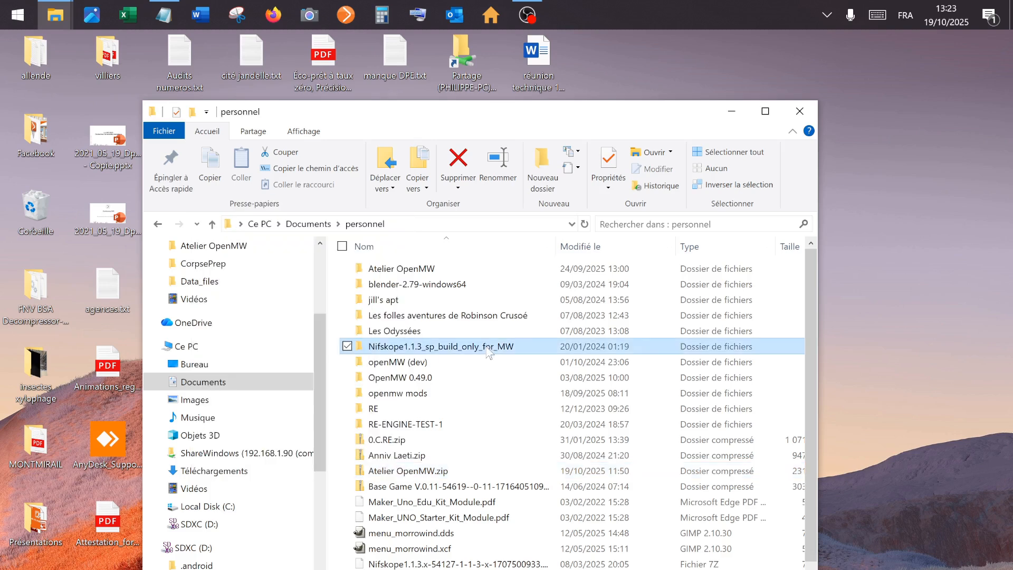
- Open the Atelier OpenMW folder and select the Blender and Gimp installers together with their two tutorial videos
double_click(419, 270)
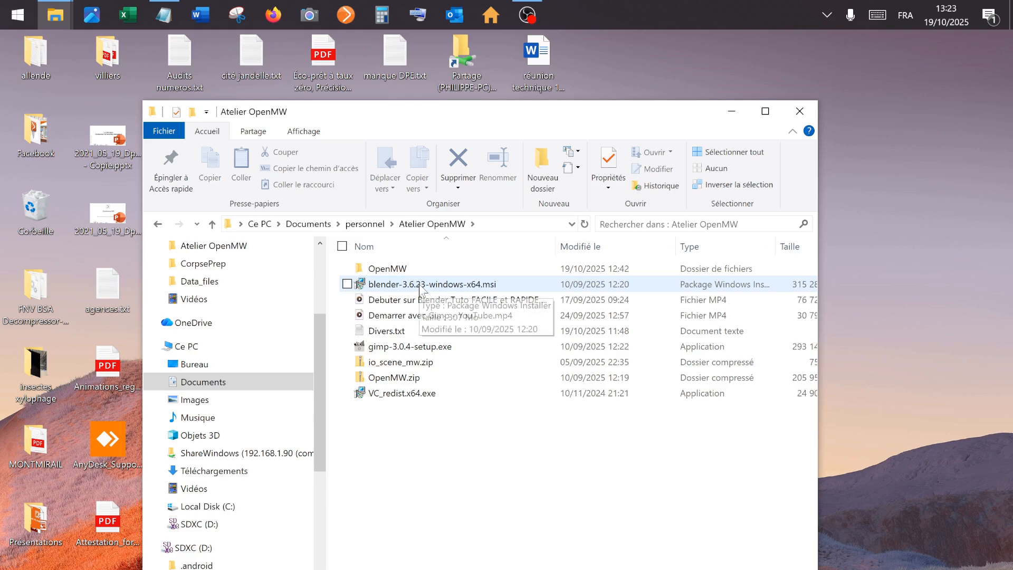
left_click(347, 285)
left_click(347, 299)
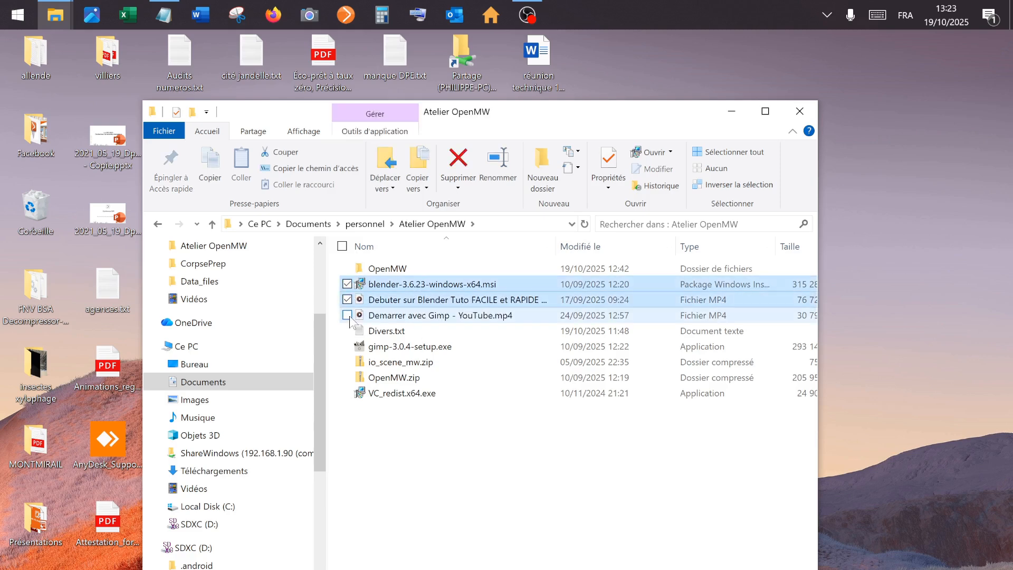
left_click(347, 315)
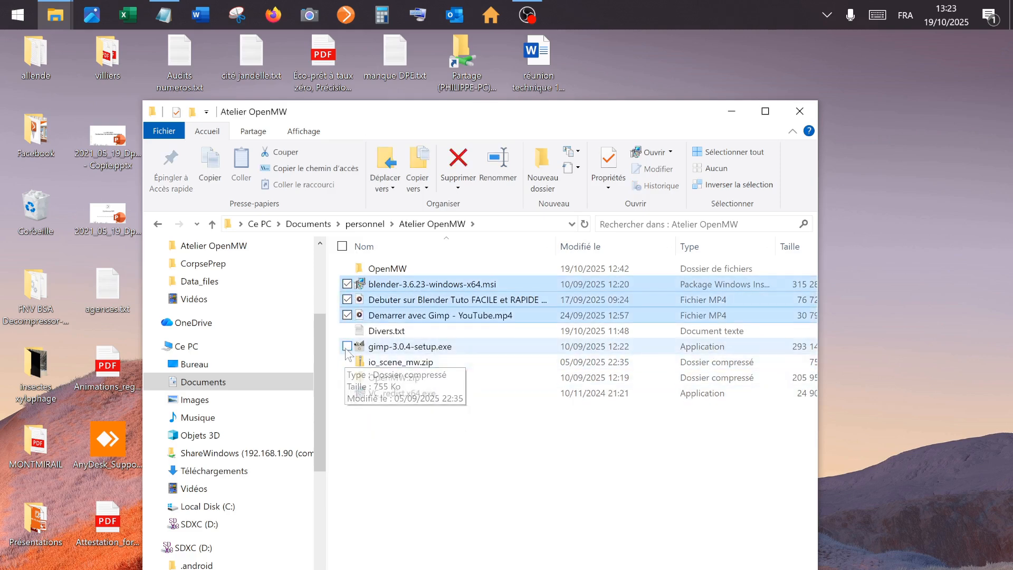
left_click(347, 346)
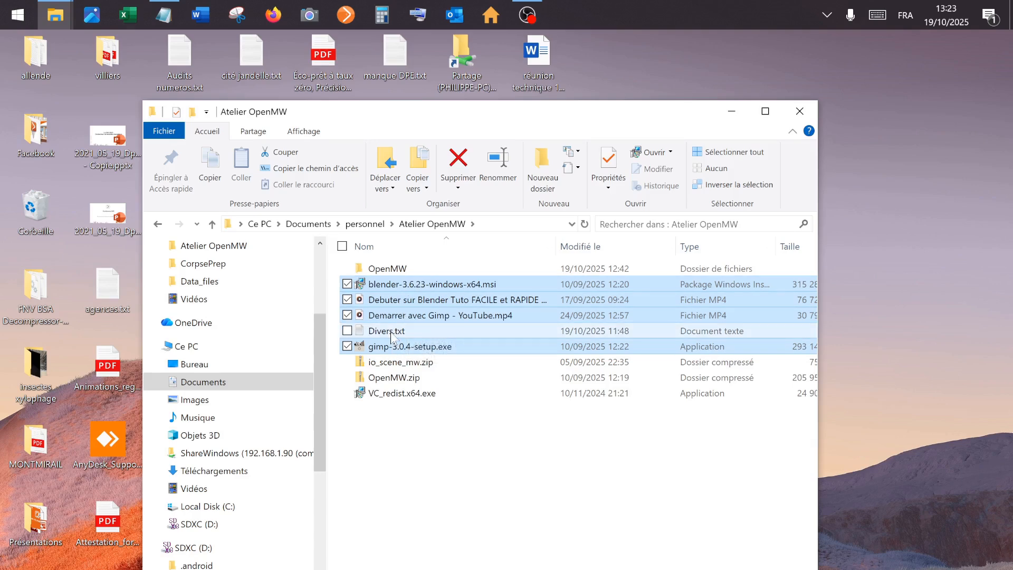
- Open Divers.txt, examine the Gimp and Blender download and tutorial links, and close the file
double_click(391, 331)
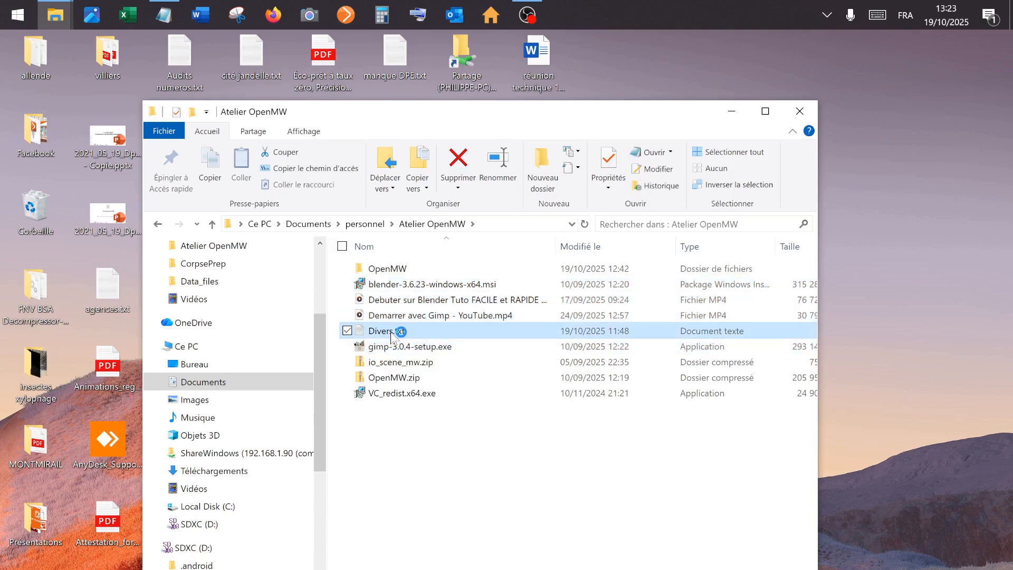
scroll(569, 372, "down", 1)
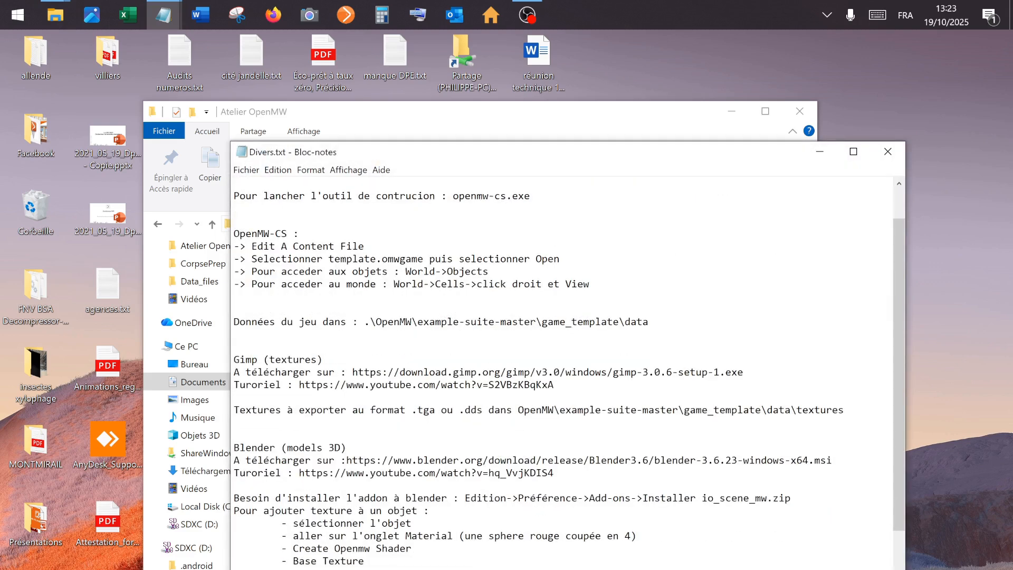
left_click_drag(743, 372, 322, 359)
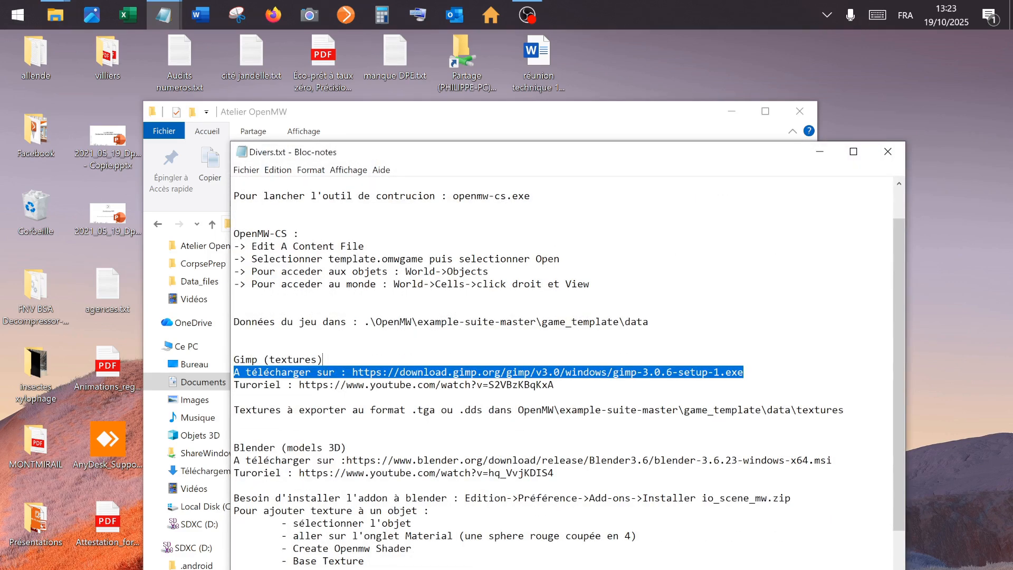
left_click_drag(554, 384, 299, 385)
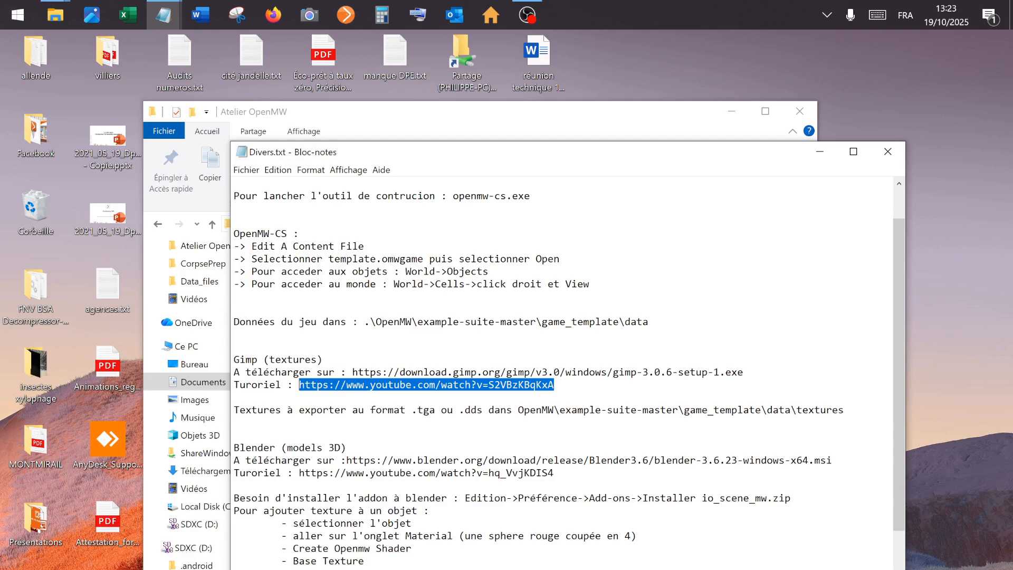
double_click(250, 360)
left_click(251, 371)
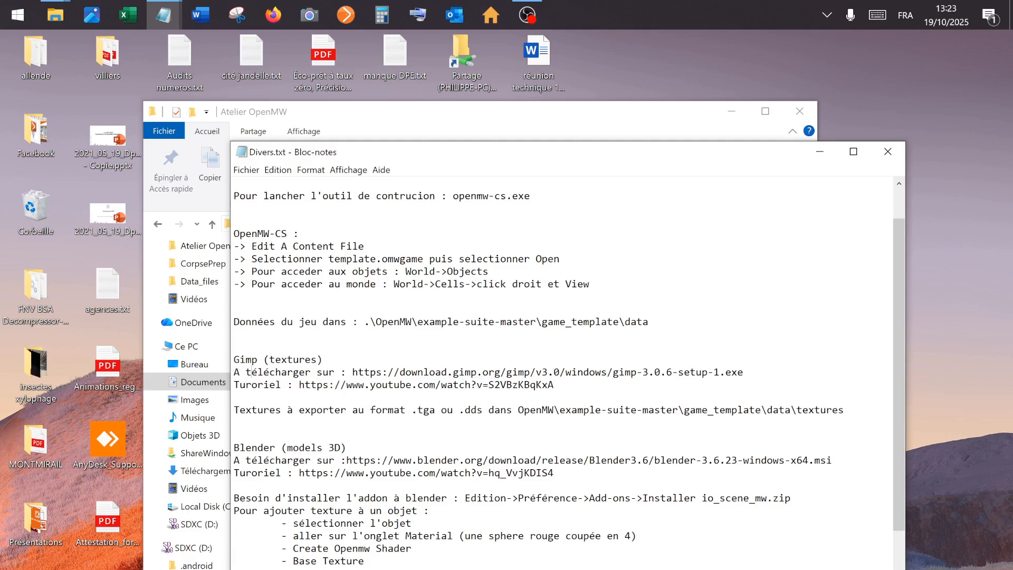
scroll(568, 375, "down", 1)
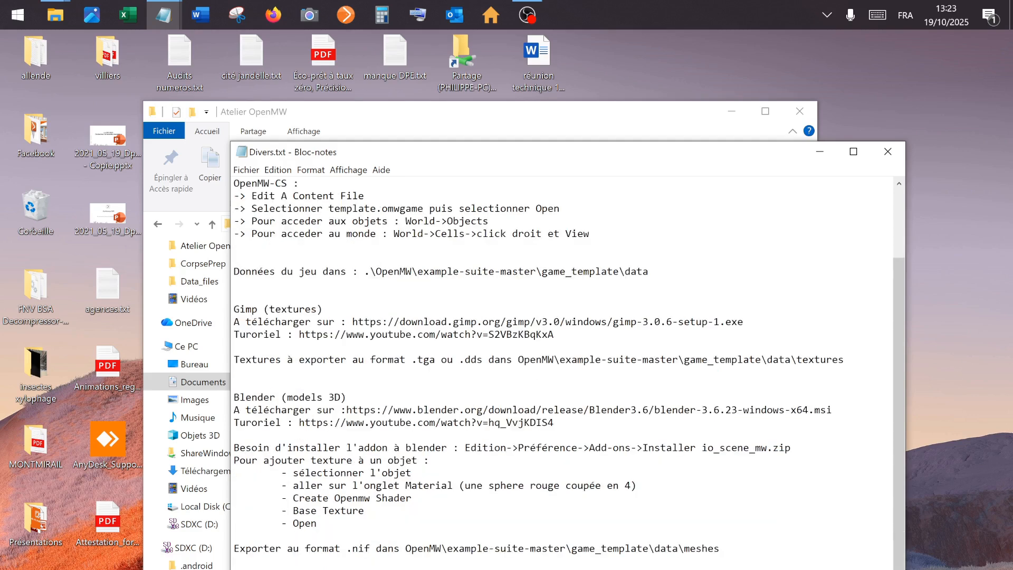
double_click(251, 396)
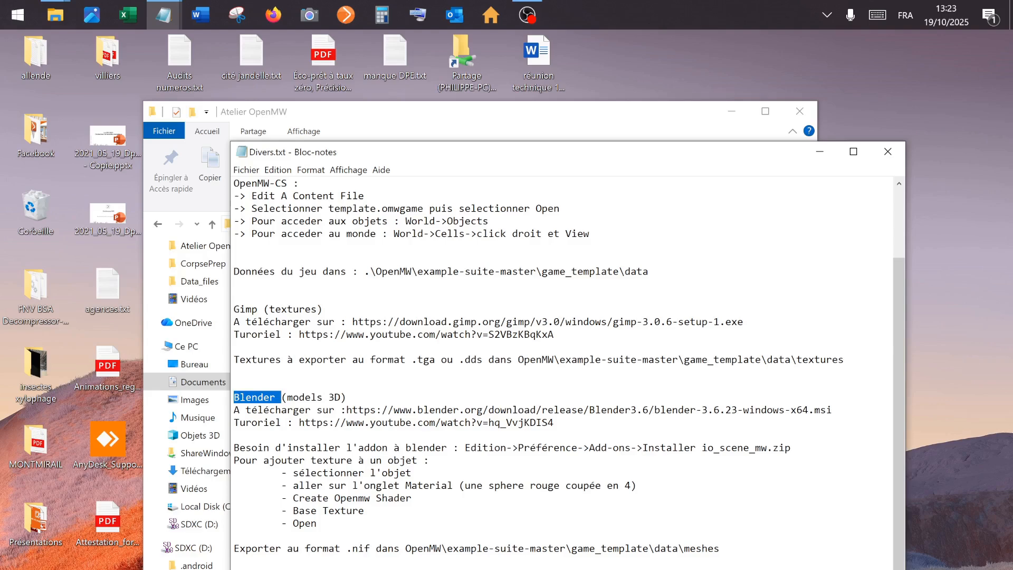
left_click_drag(832, 410, 346, 409)
left_click_drag(553, 422, 304, 422)
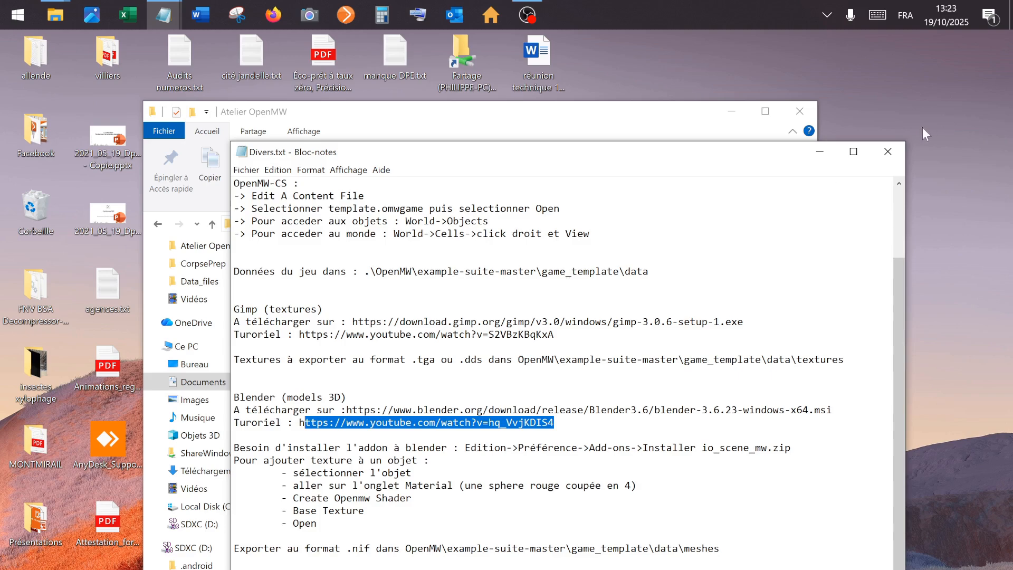
left_click(888, 151)
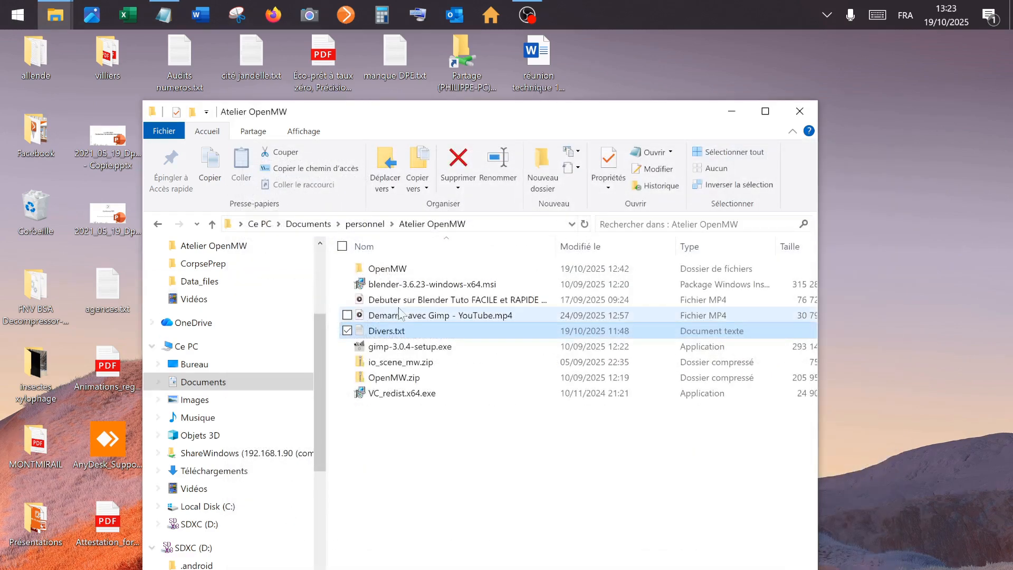
left_click(413, 378)
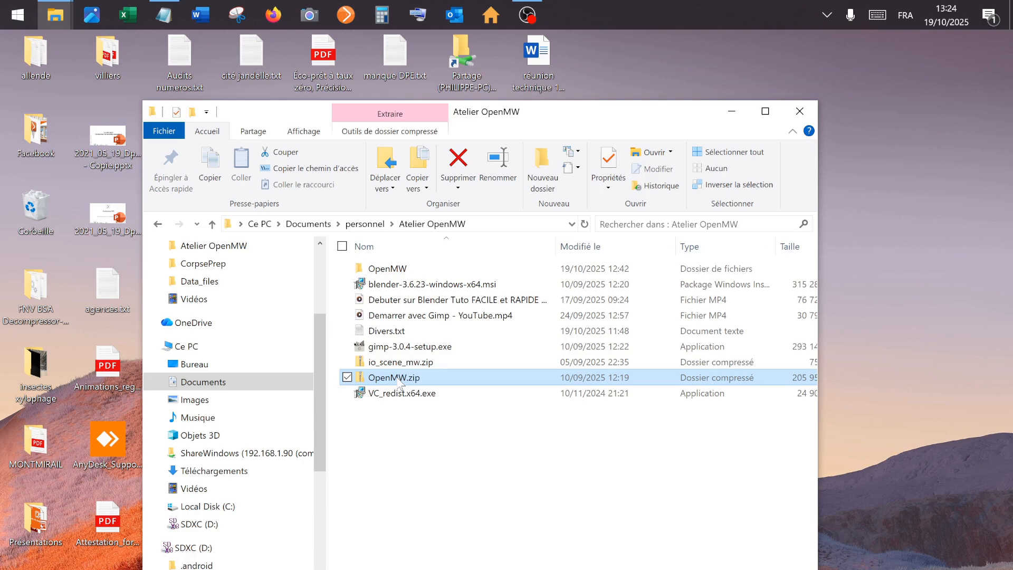
right_click(398, 380)
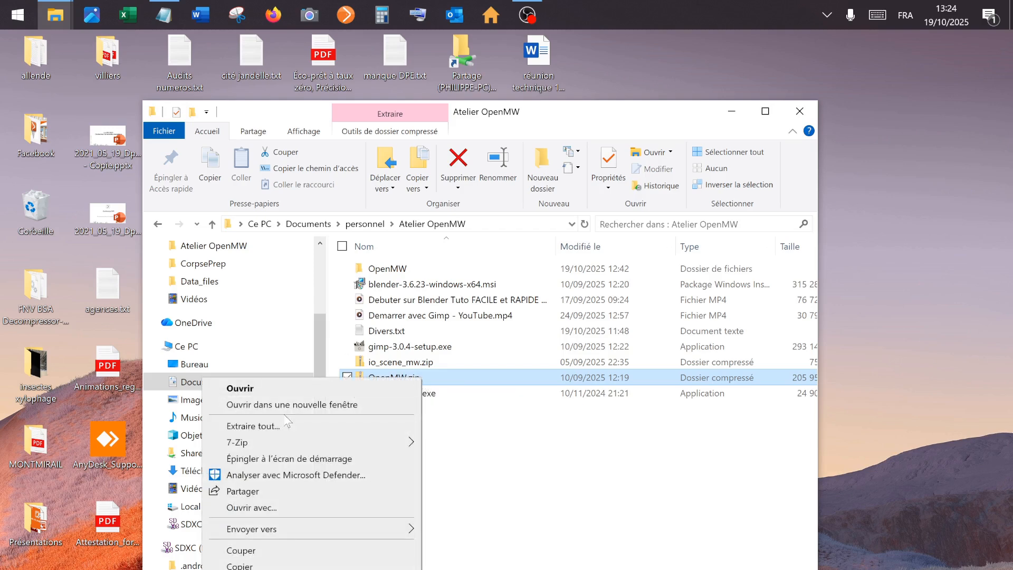
left_click(510, 473)
left_click(510, 472)
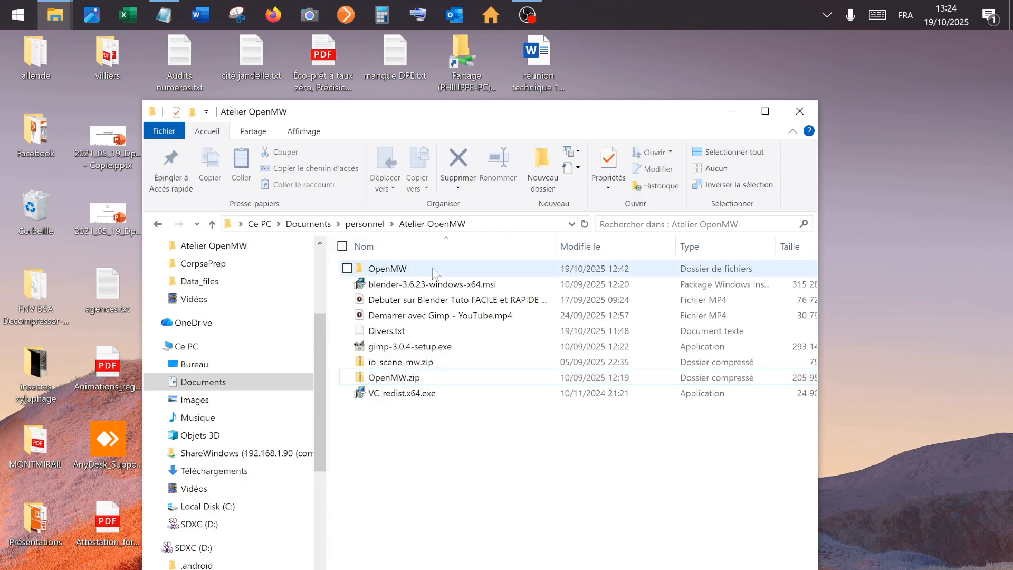
- Open the OpenMW folder, look through its contents and select the example-suite-master folder
left_click(416, 270)
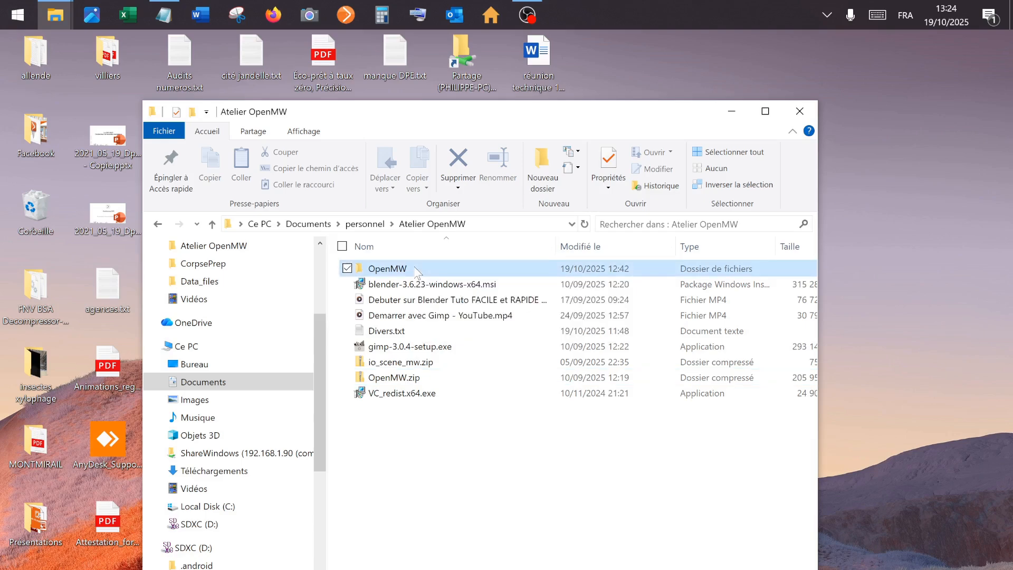
double_click(417, 270)
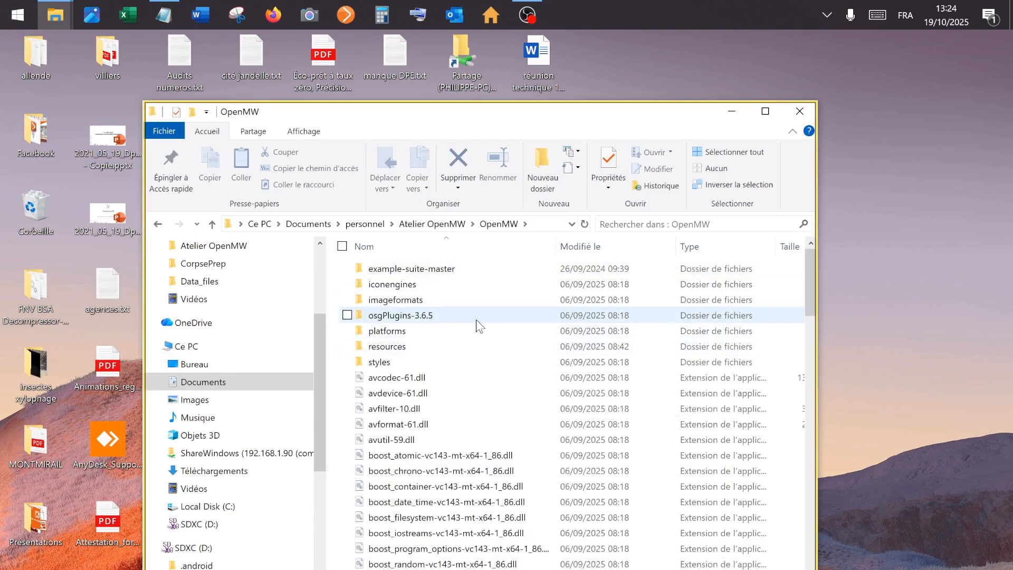
scroll(476, 318, "down", 20)
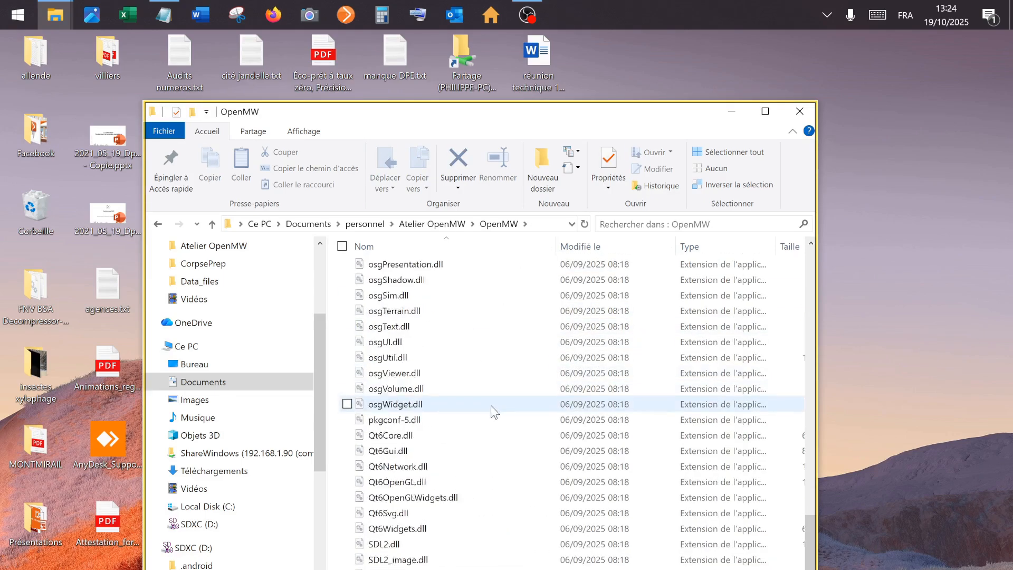
scroll(491, 405, "up", 20)
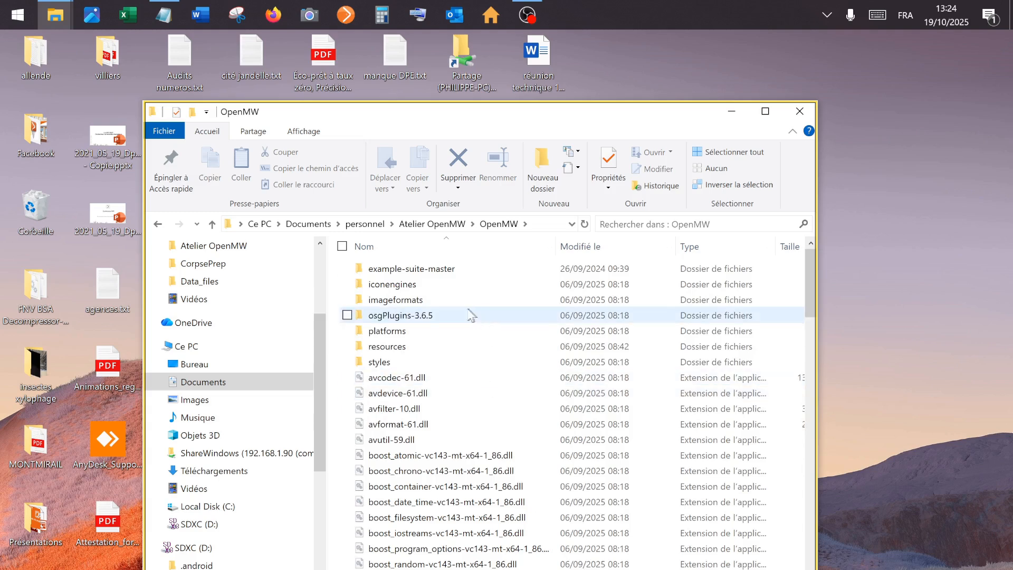
left_click(431, 272)
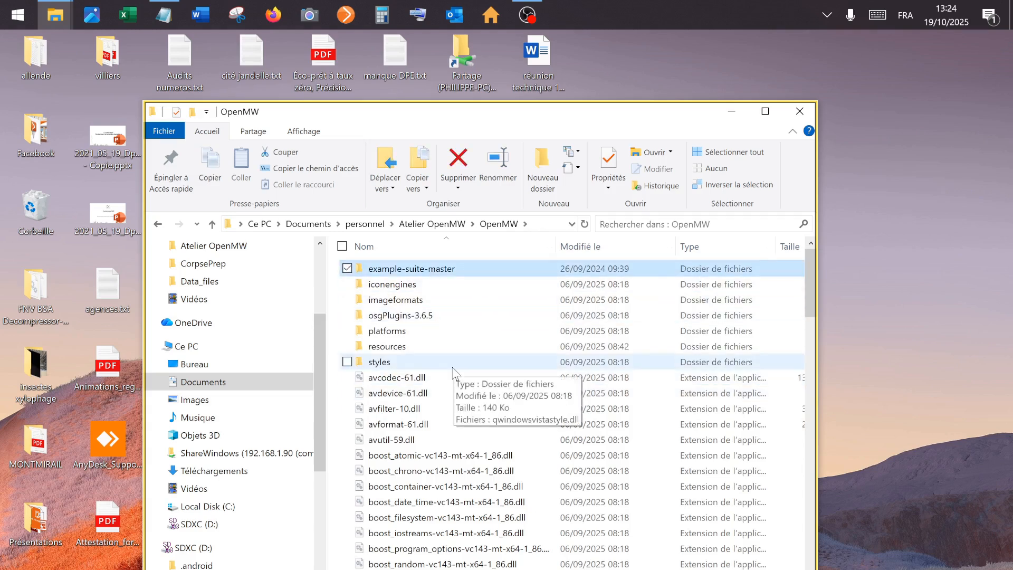
- Locate openmw.exe and openmw-cs.exe in the OpenMW folder and launch openmw.exe
scroll(460, 372, "down", 15)
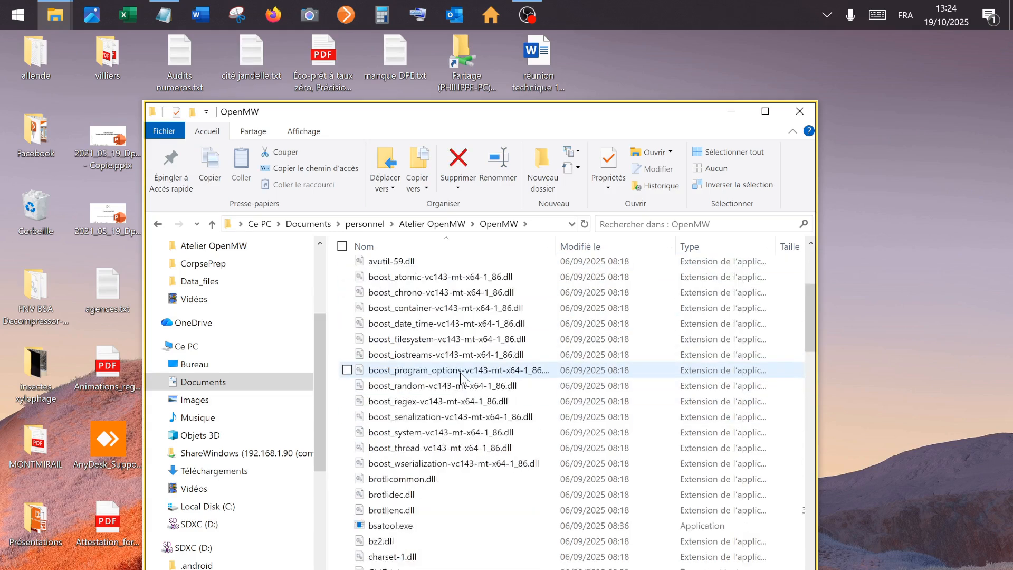
scroll(460, 373, "down", 2)
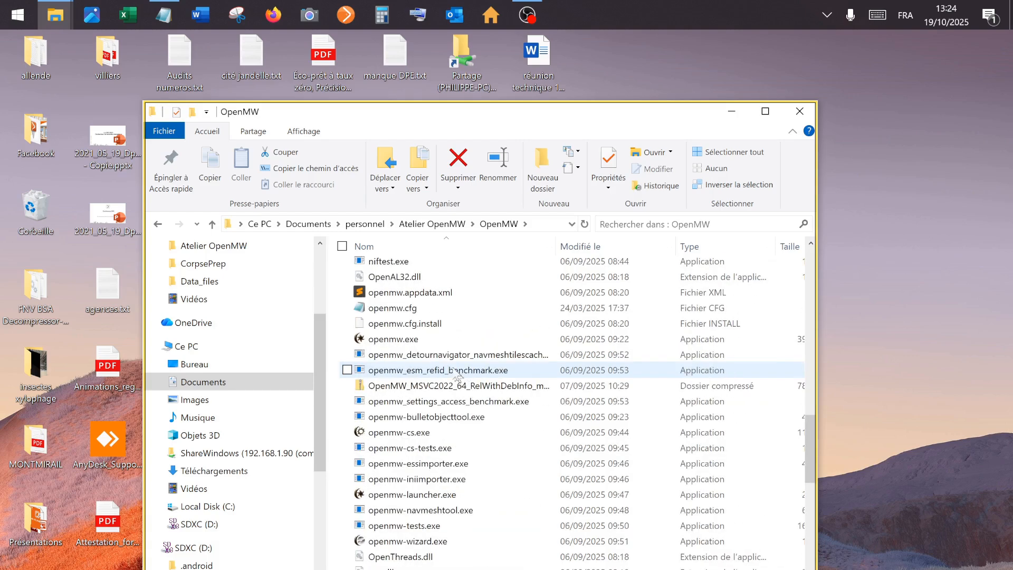
left_click(426, 337)
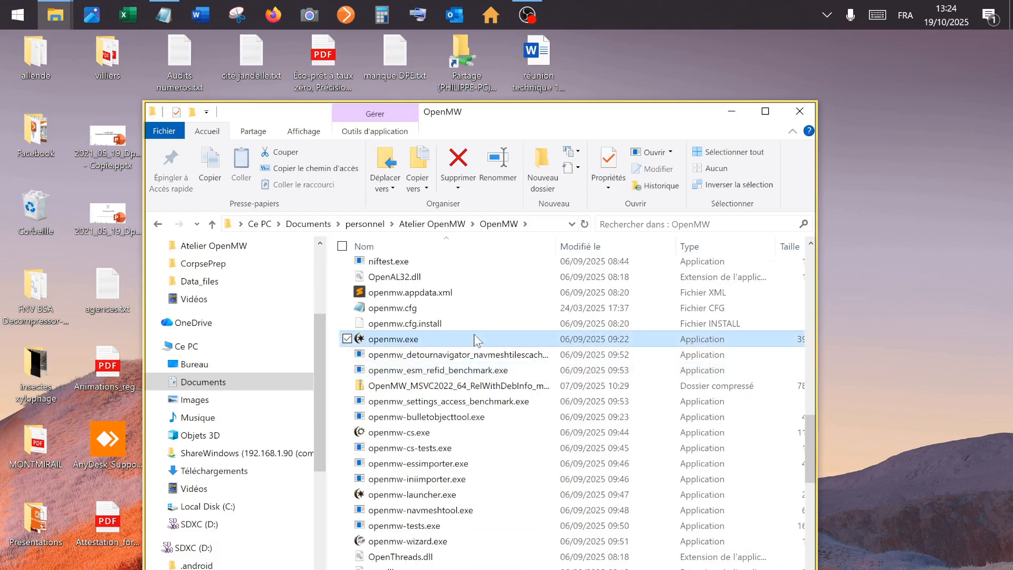
left_click(467, 433)
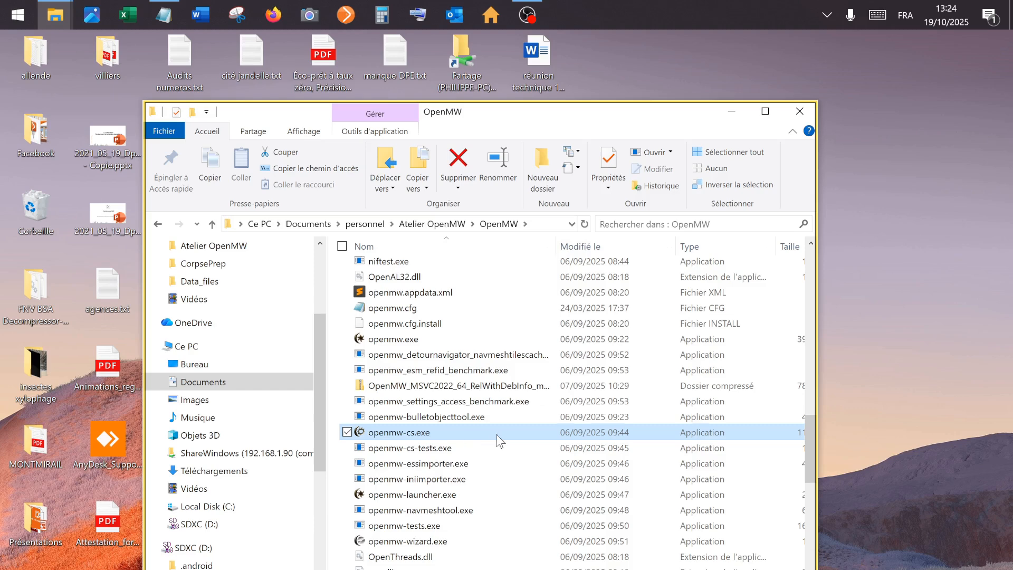
left_click(420, 342)
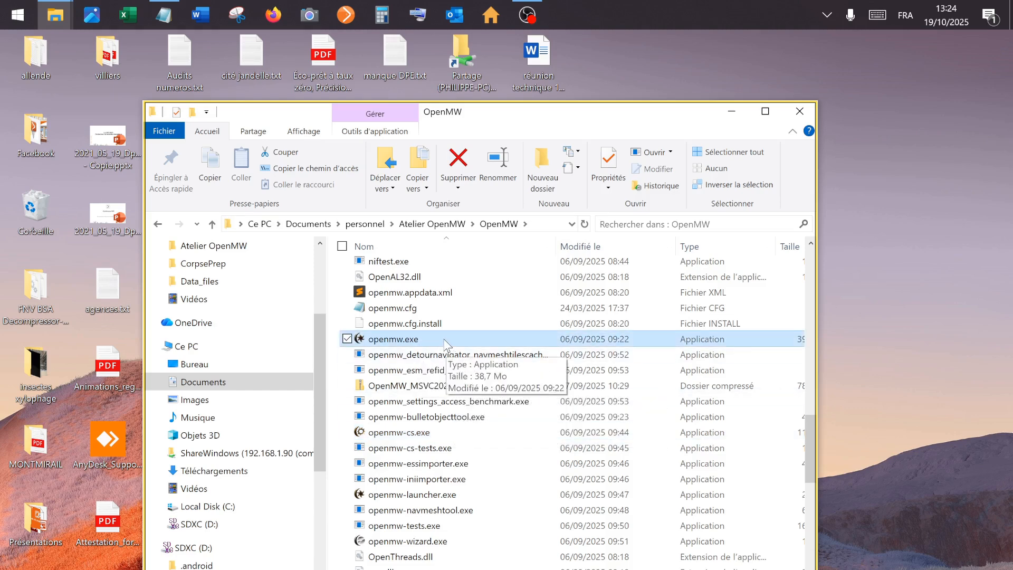
left_click(422, 433)
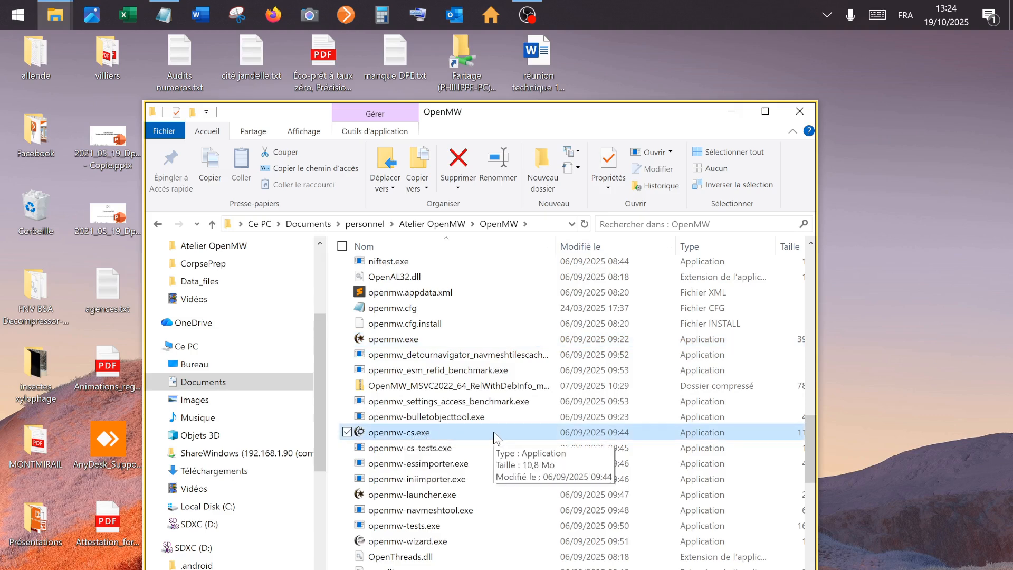
left_click(442, 345)
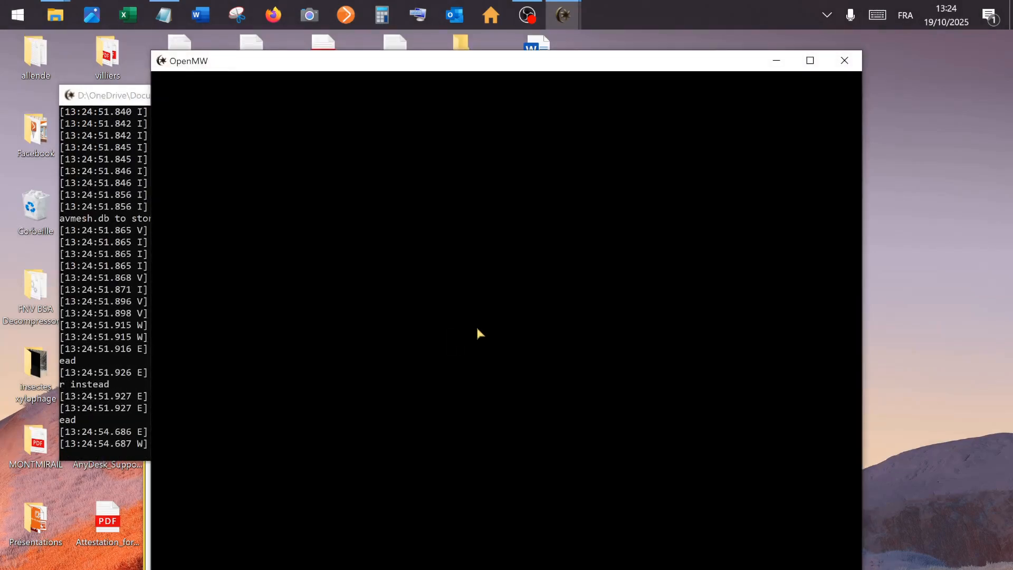
left_click(524, 19)
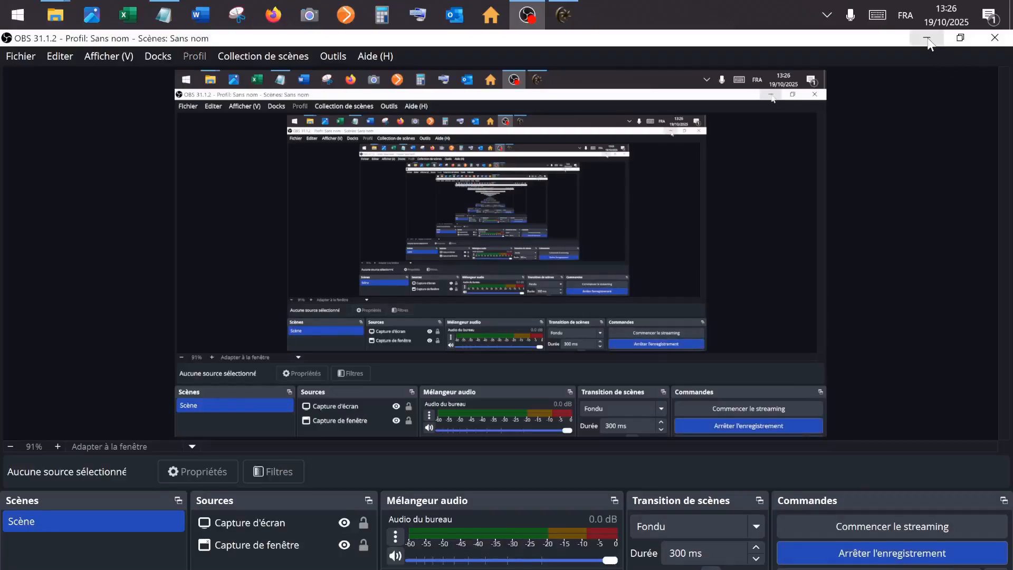
left_click(928, 39)
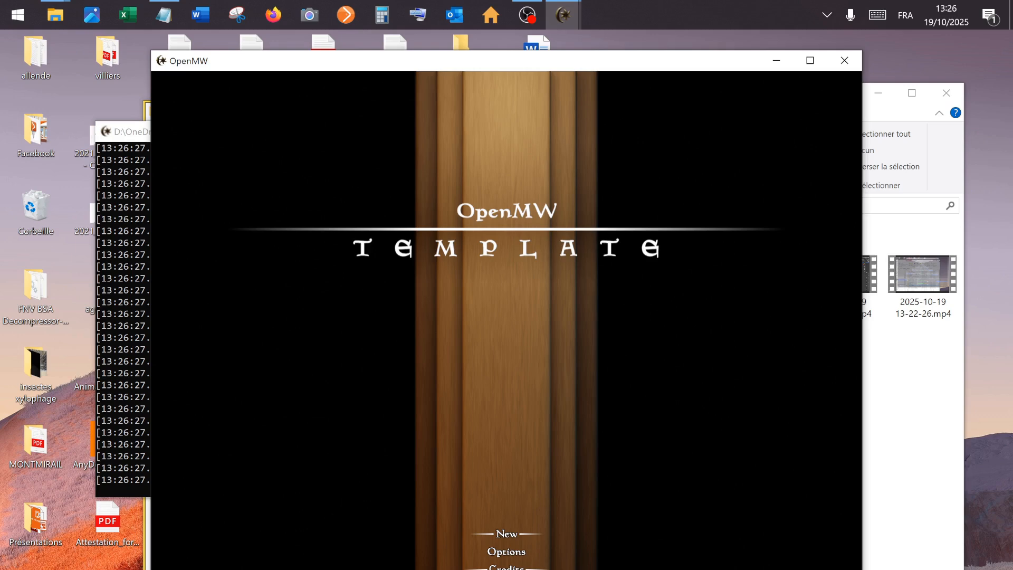
- Start a new game and switch the camera between first-person and third-person view
left_click(504, 535)
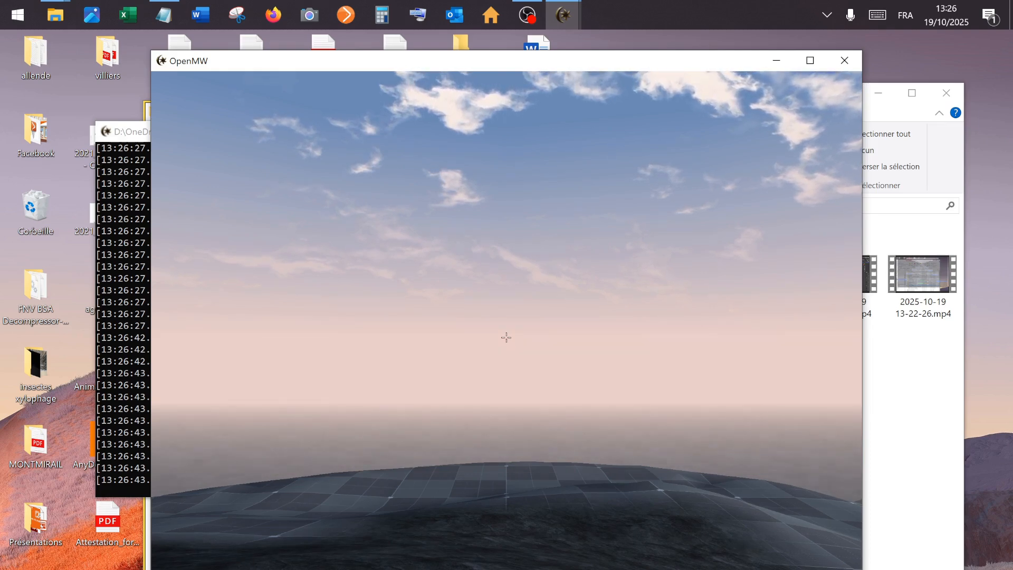
key("Tab")
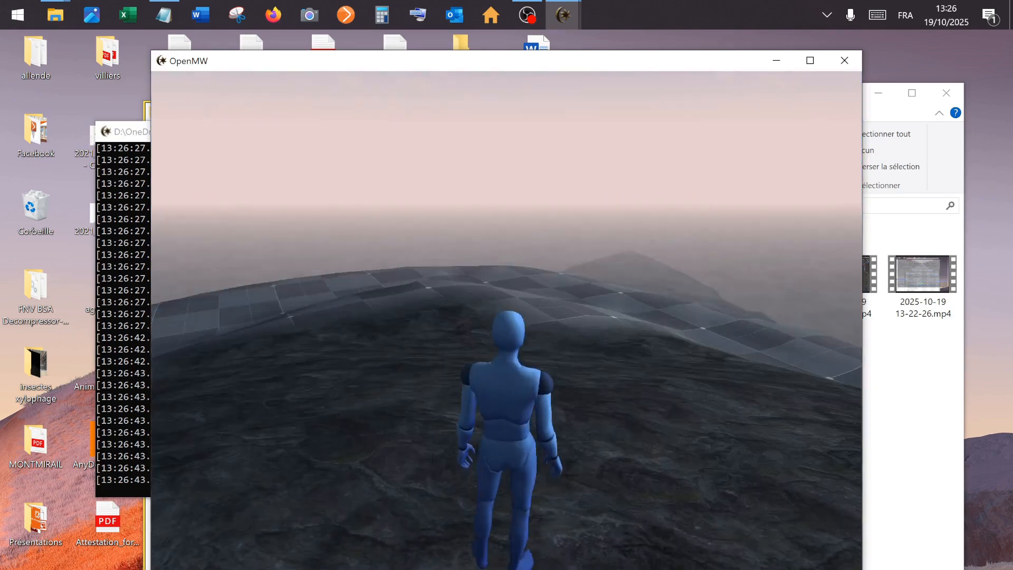
key("Tab")
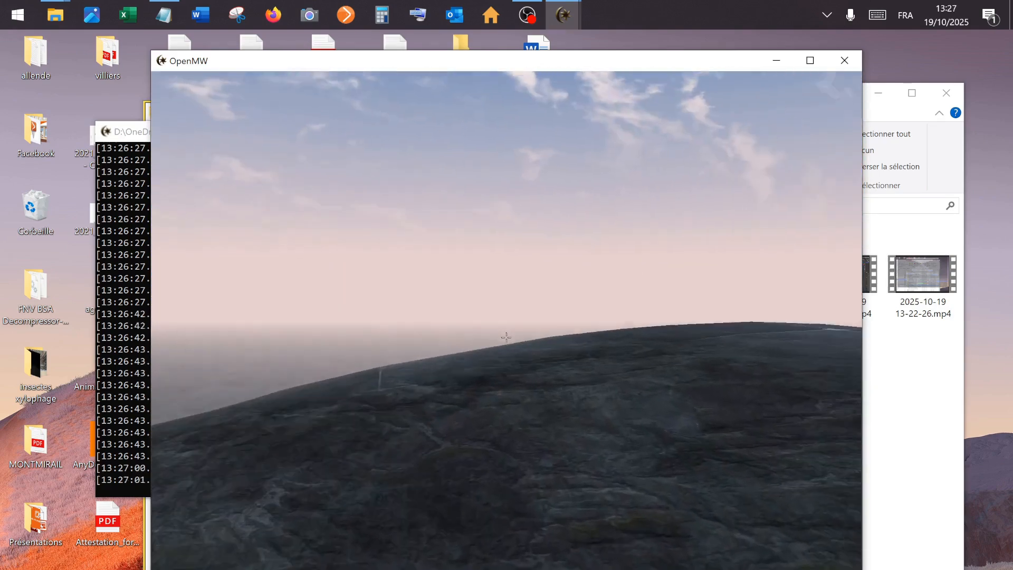
- Walk the character around the island terrain to try out movement in first-person and third-person view
key("z")
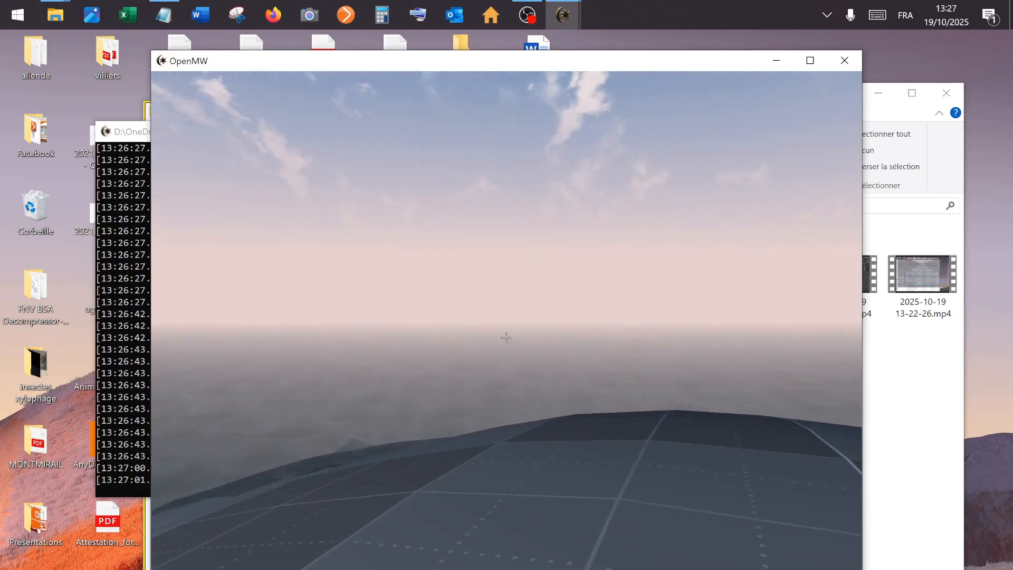
key("z")
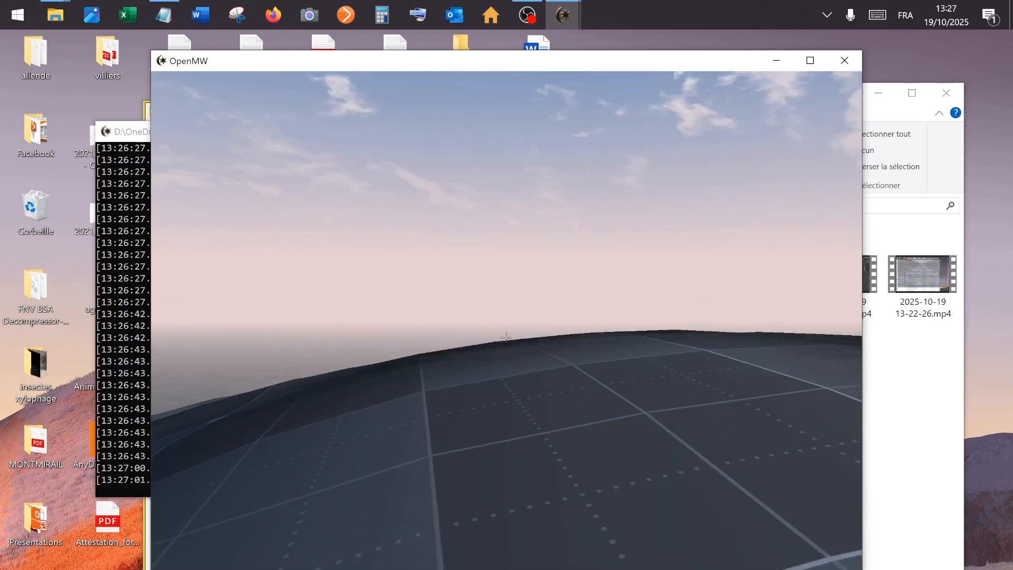
key("z")
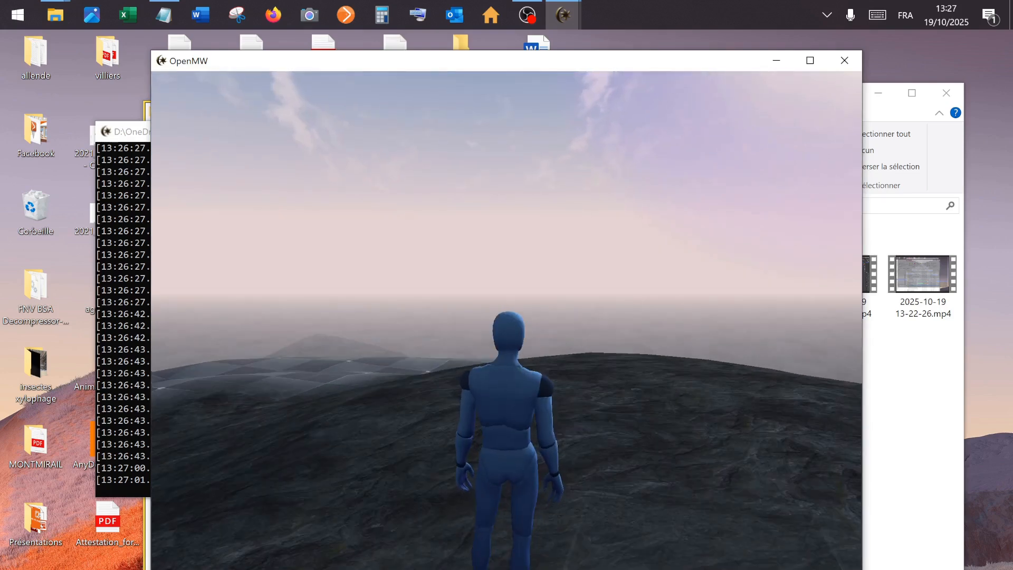
key("z")
key("e")
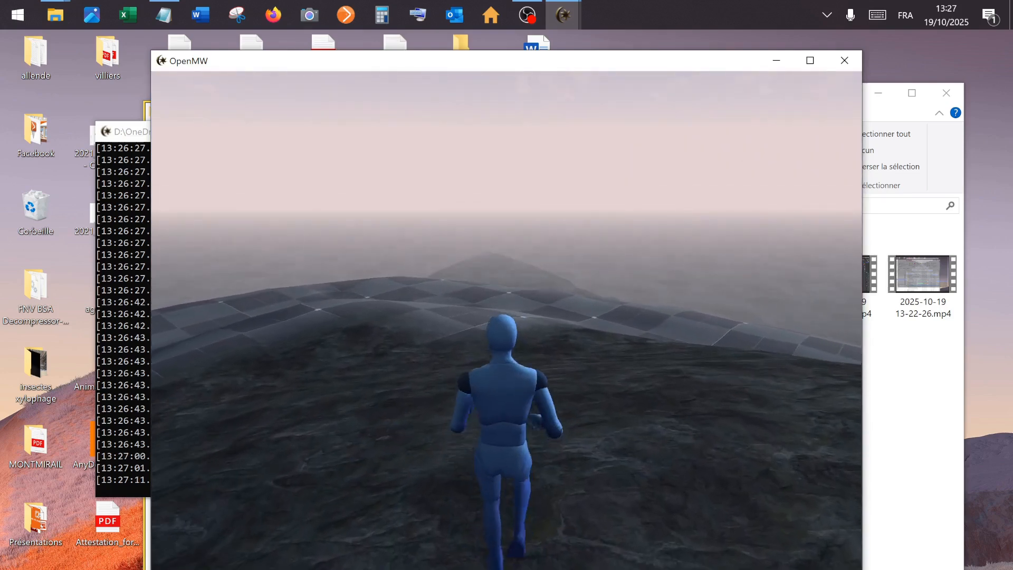
key("w")
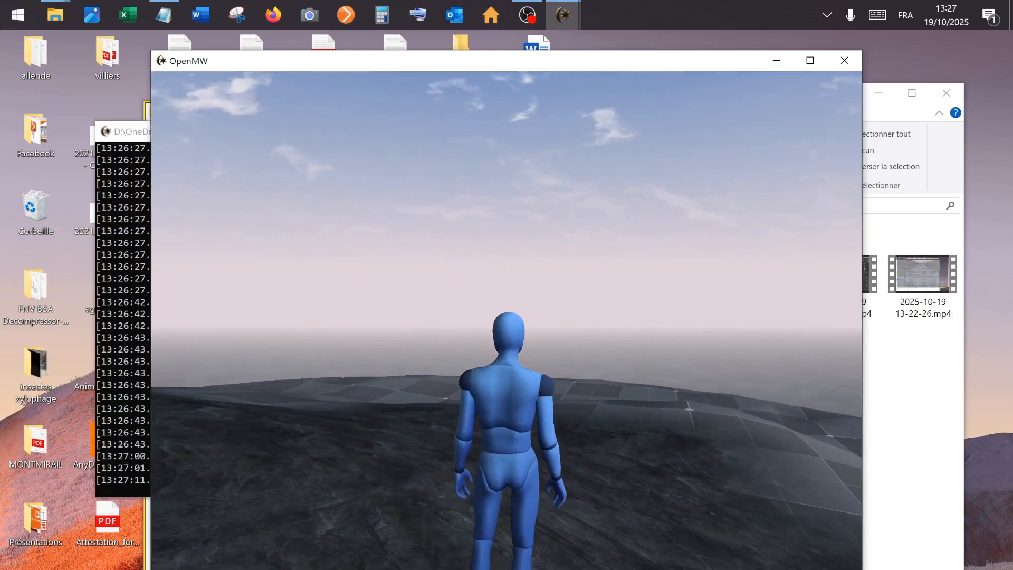
- Quit the game to the desktop, confirming the exit, and stop the screen recording in OBS
key("Escape")
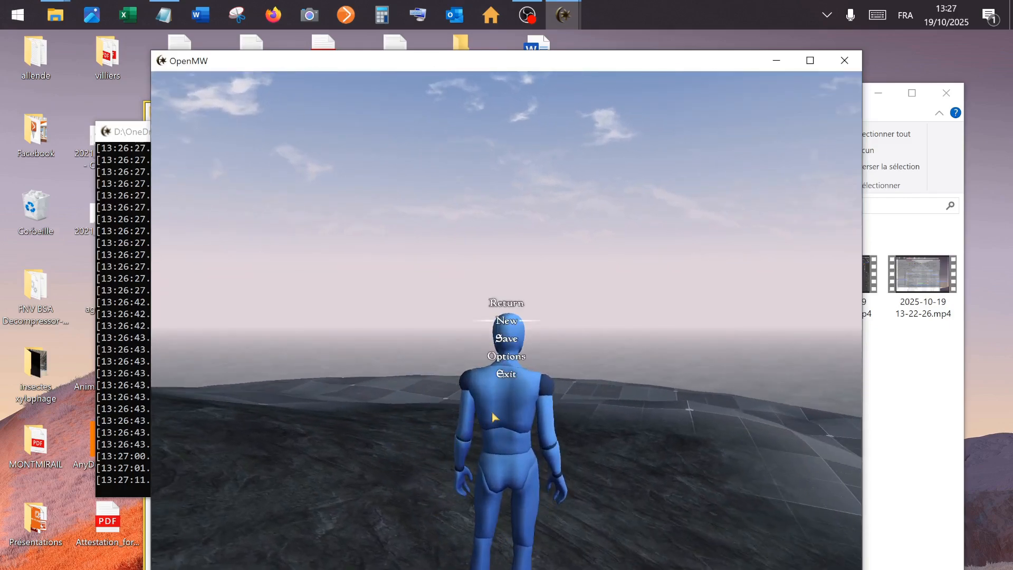
left_click(505, 375)
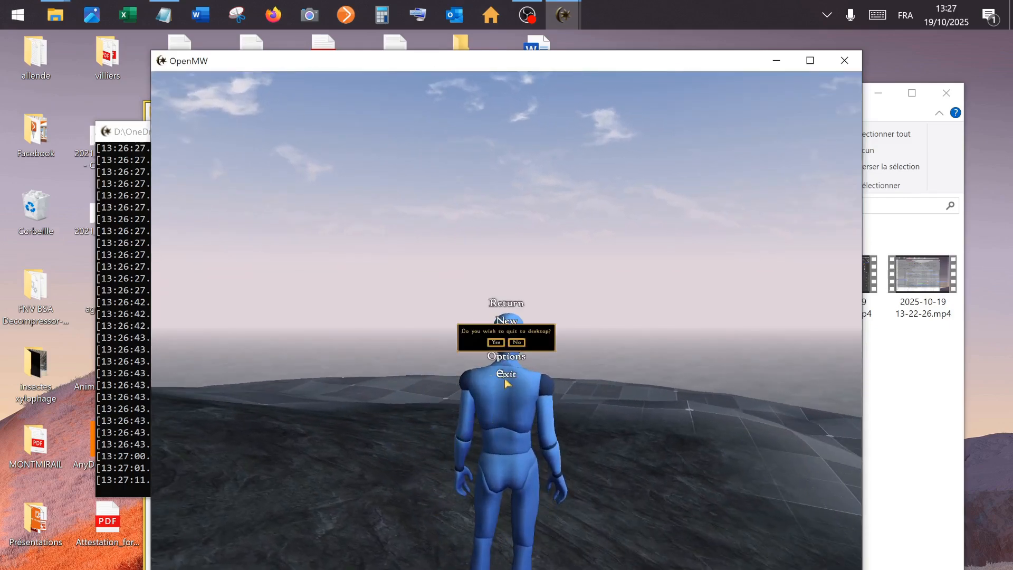
left_click(496, 343)
left_click(527, 14)
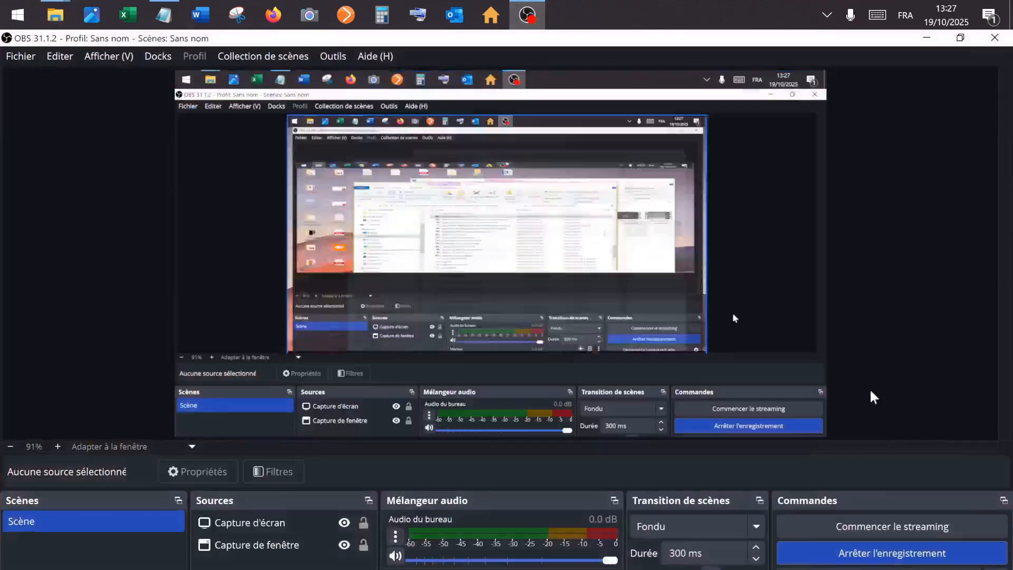
left_click(886, 559)
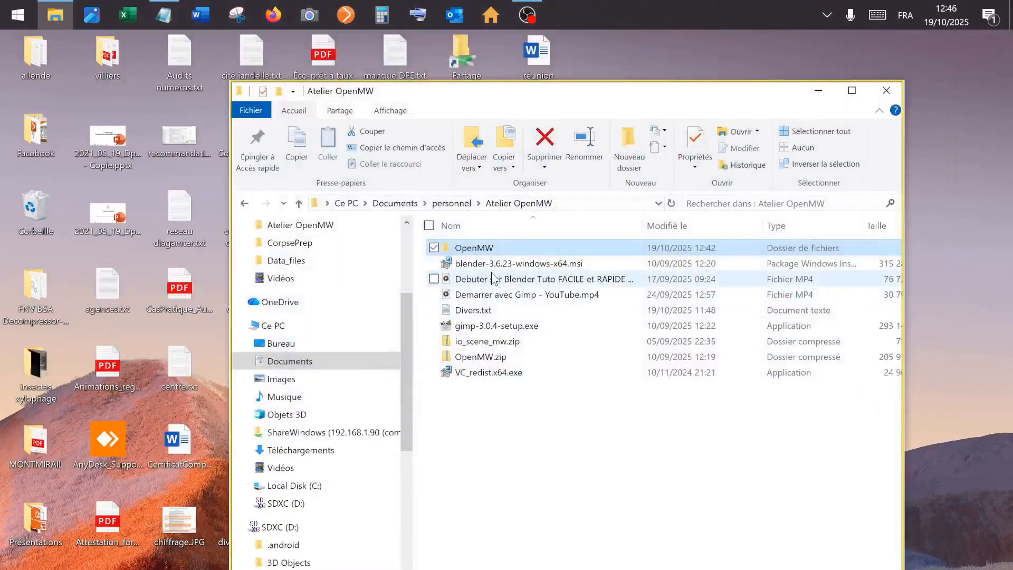
- Open the OpenMW folder, locate openmw-cs.exe and launch the editor, closing and relaunching it once
double_click(480, 248)
scroll(528, 388, "down", 15)
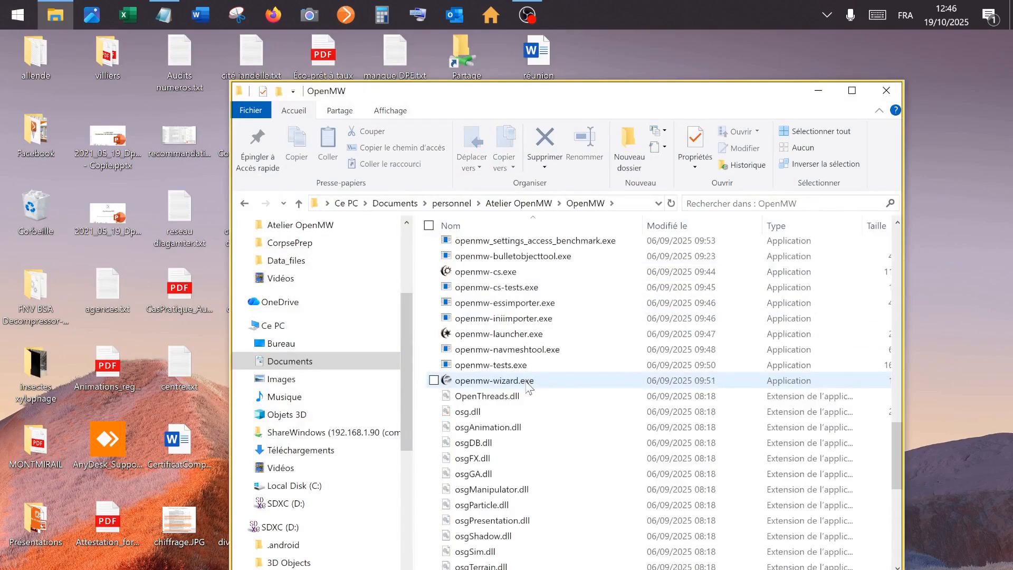
scroll(516, 315, "up", 2)
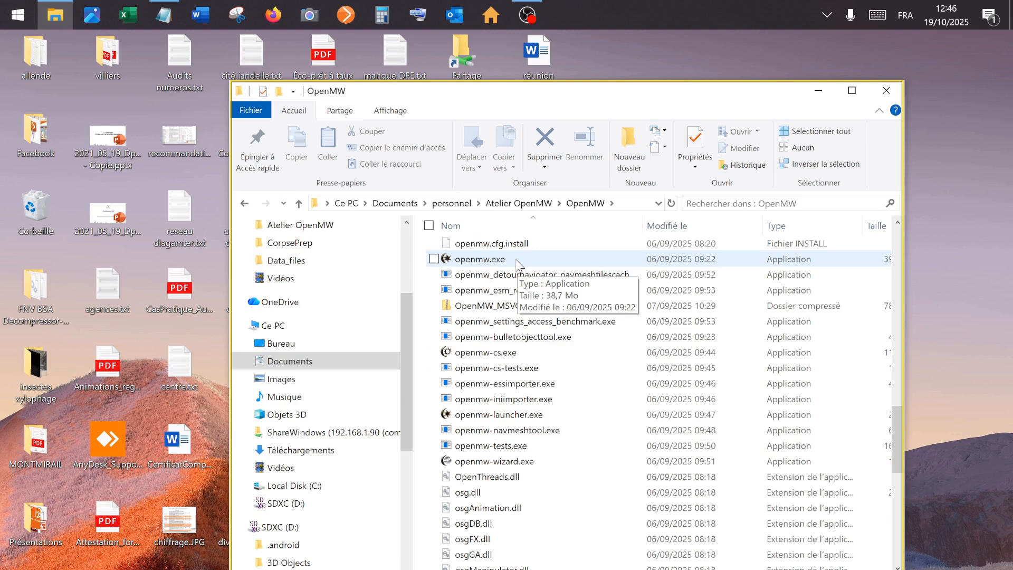
left_click(540, 354)
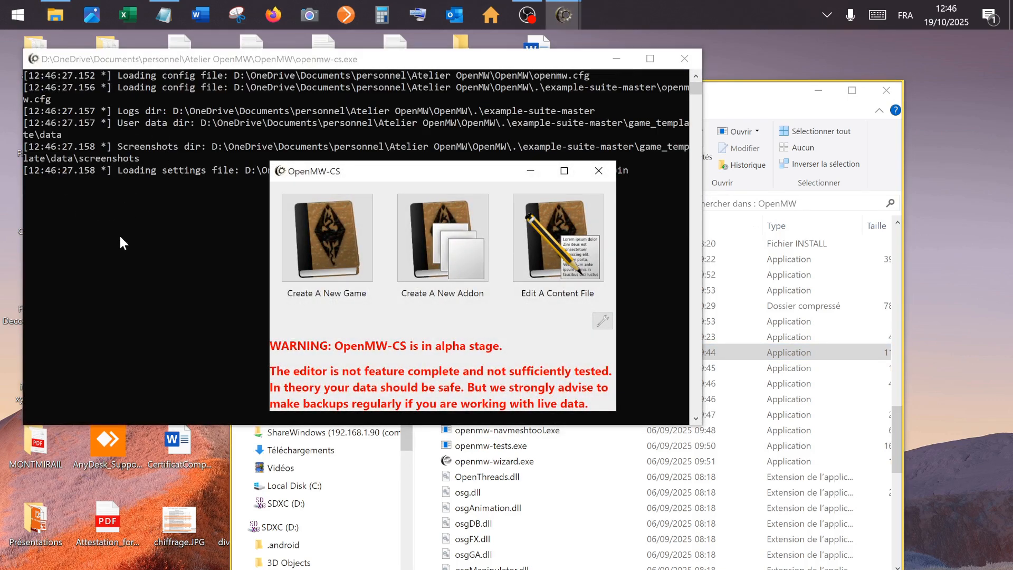
left_click(684, 59)
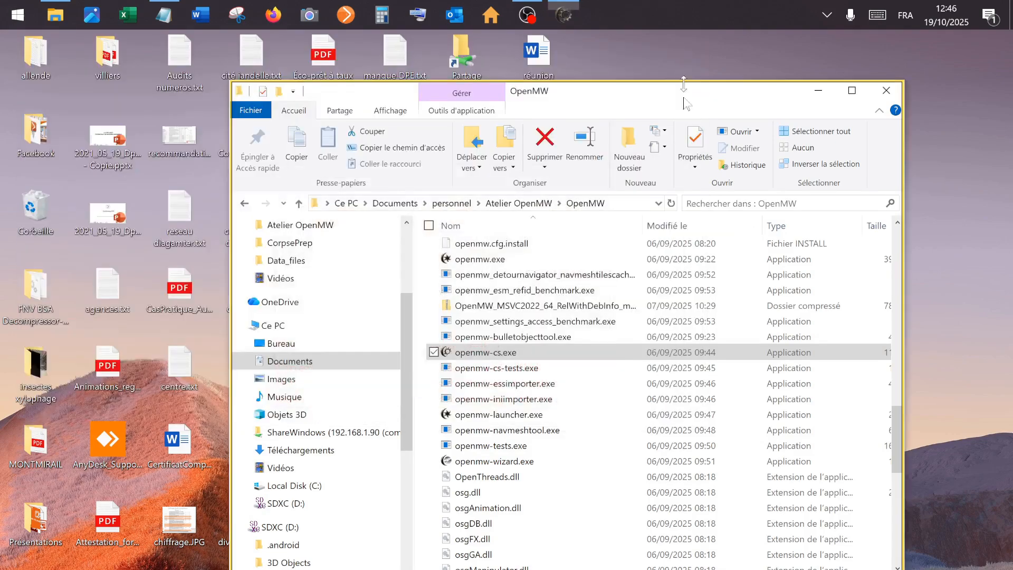
double_click(546, 361)
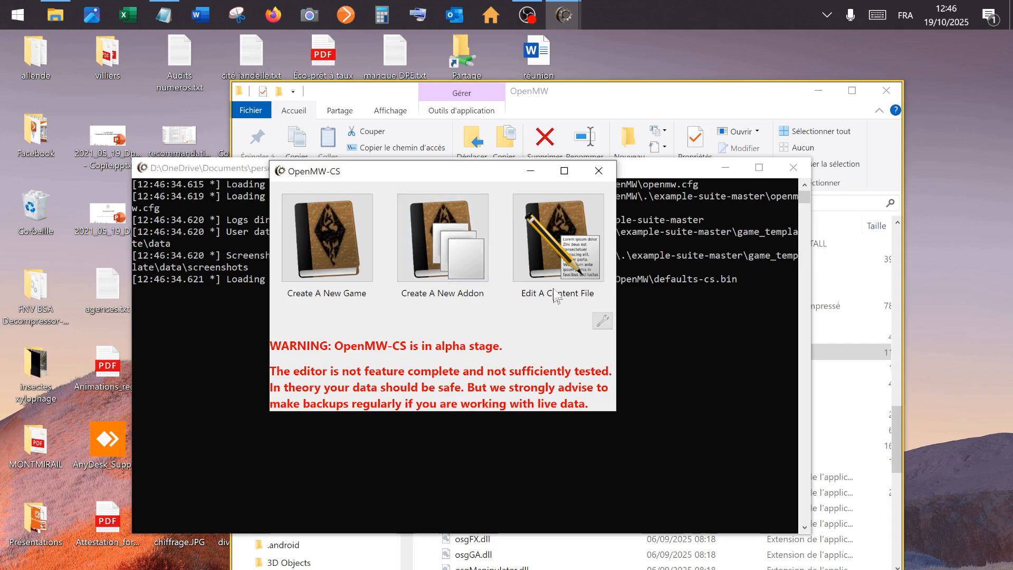
- Open the template.omwgame content file for editing and maximize its editor window
left_click(556, 248)
left_click(374, 244)
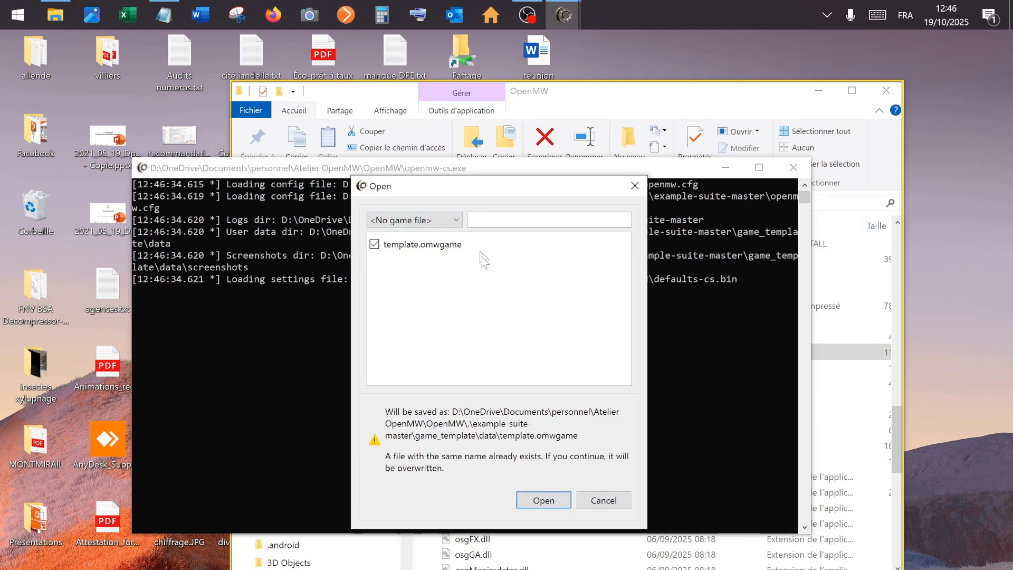
left_click(535, 501)
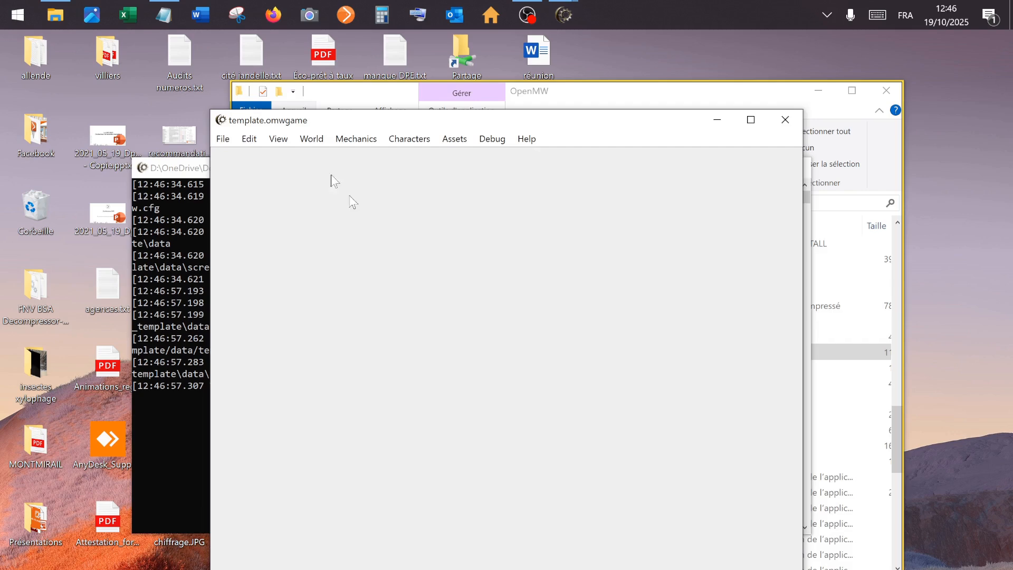
double_click(358, 122)
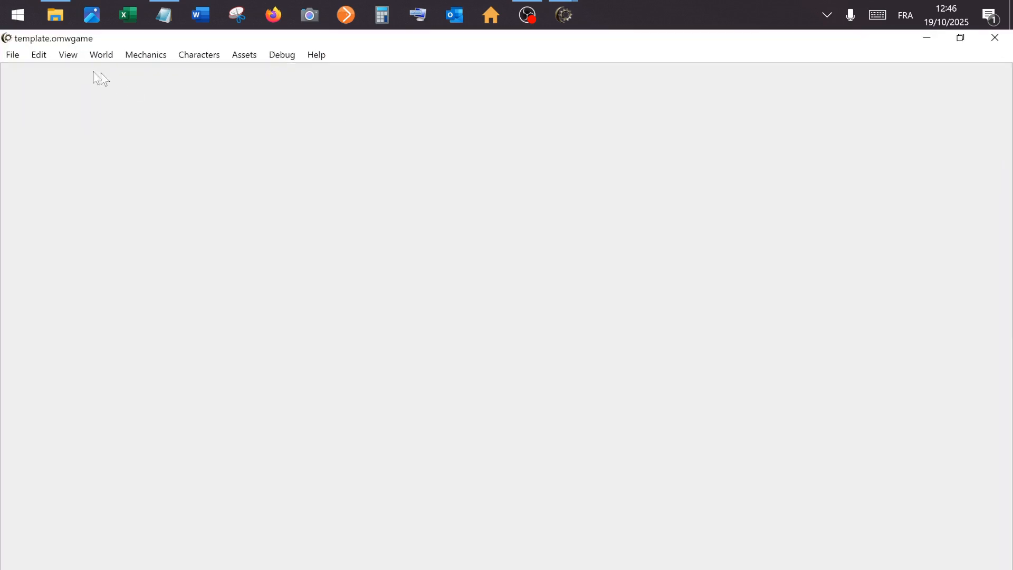
- Open the world's Cells table and view cell #0 0 in a 3D scene
left_click(100, 53)
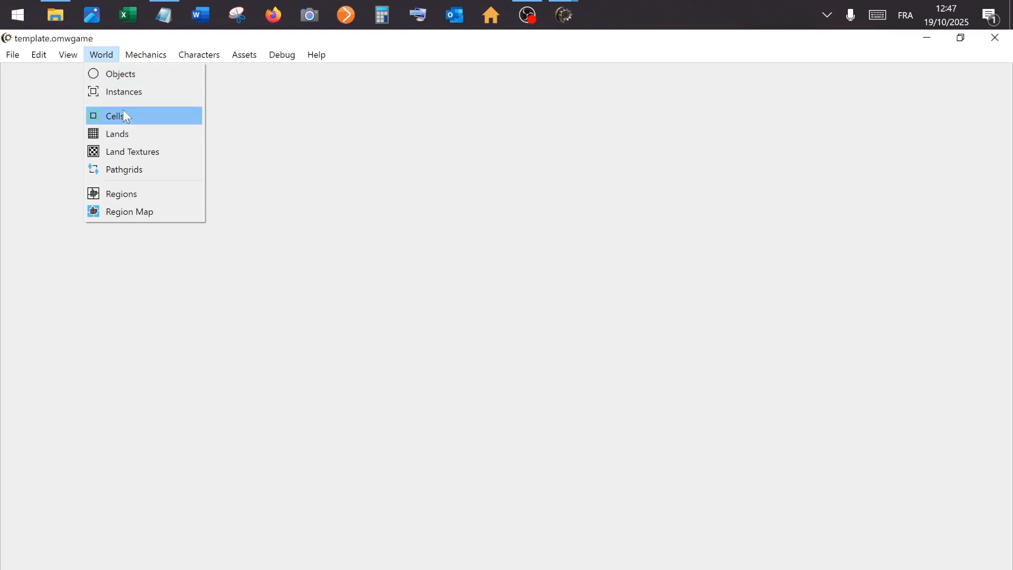
left_click(163, 117)
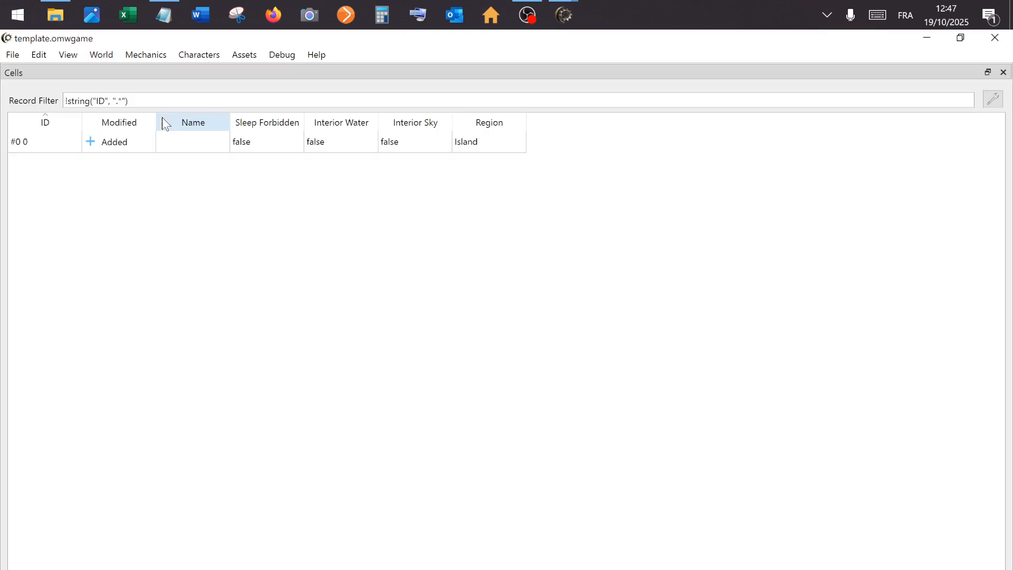
left_click(34, 145)
right_click(34, 145)
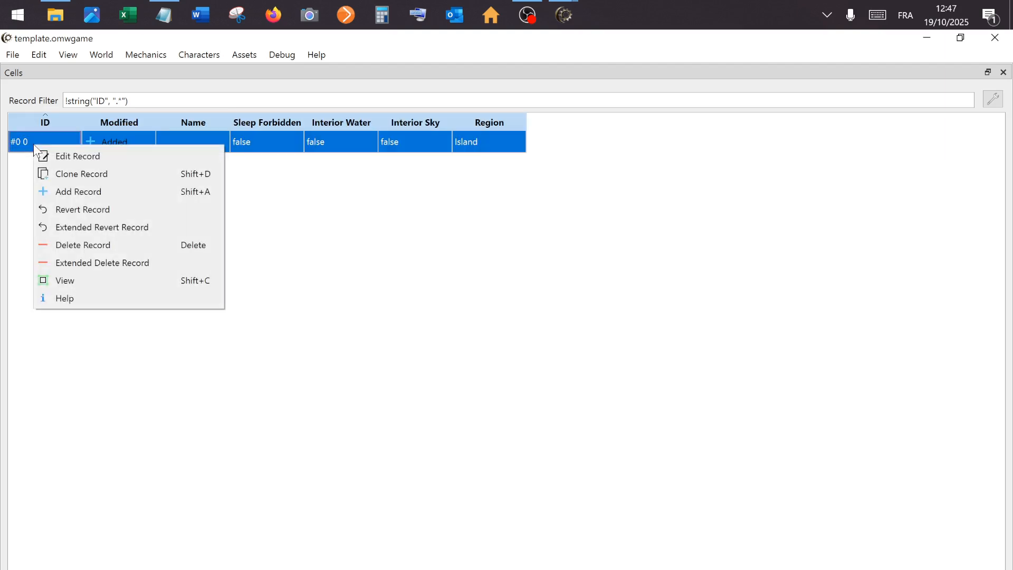
left_click(115, 284)
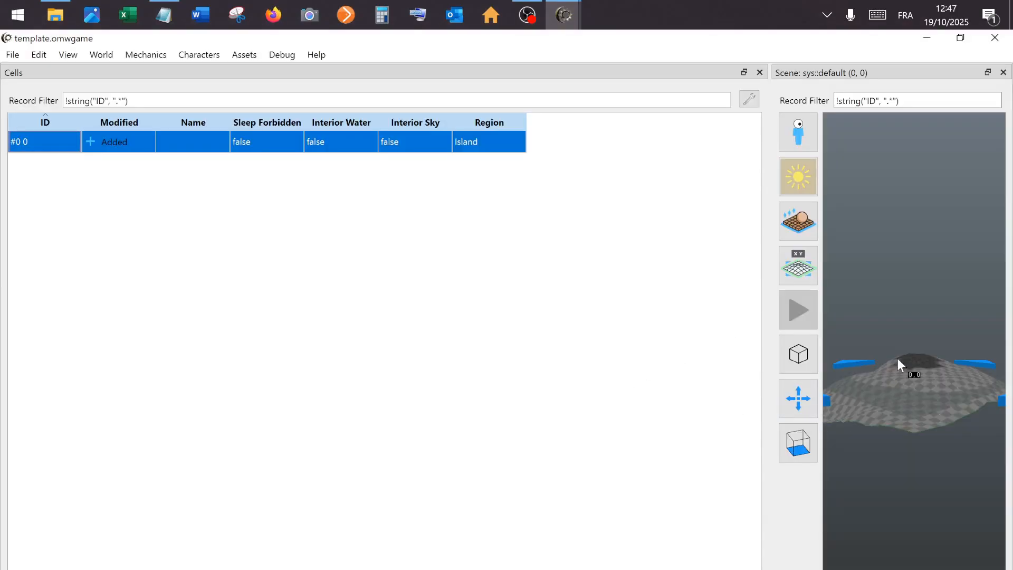
- Widen the 3D scene of cell 0, 0 beside the Cells table for a larger terrain view
scroll(898, 364, "up", 5)
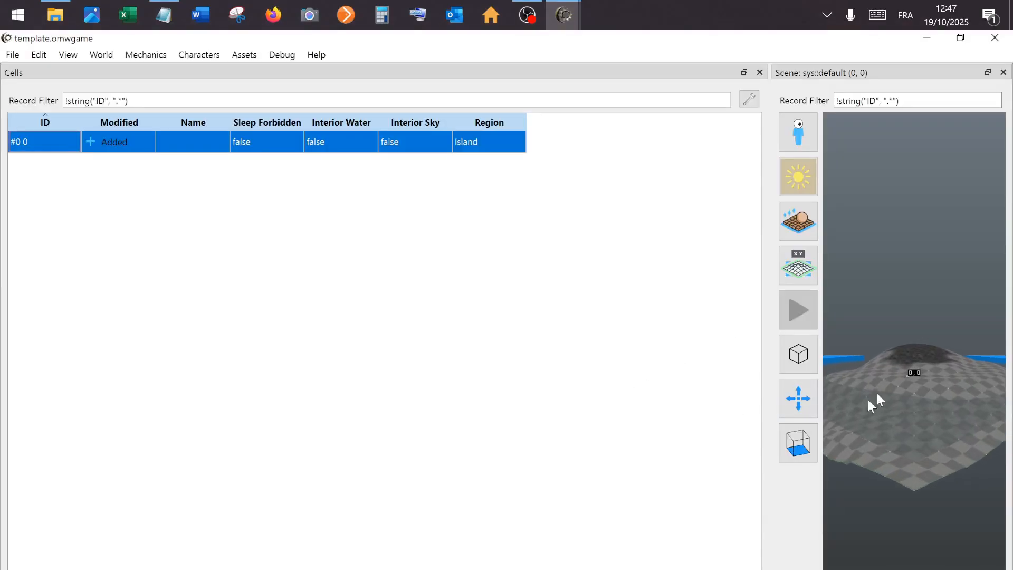
left_click(773, 383)
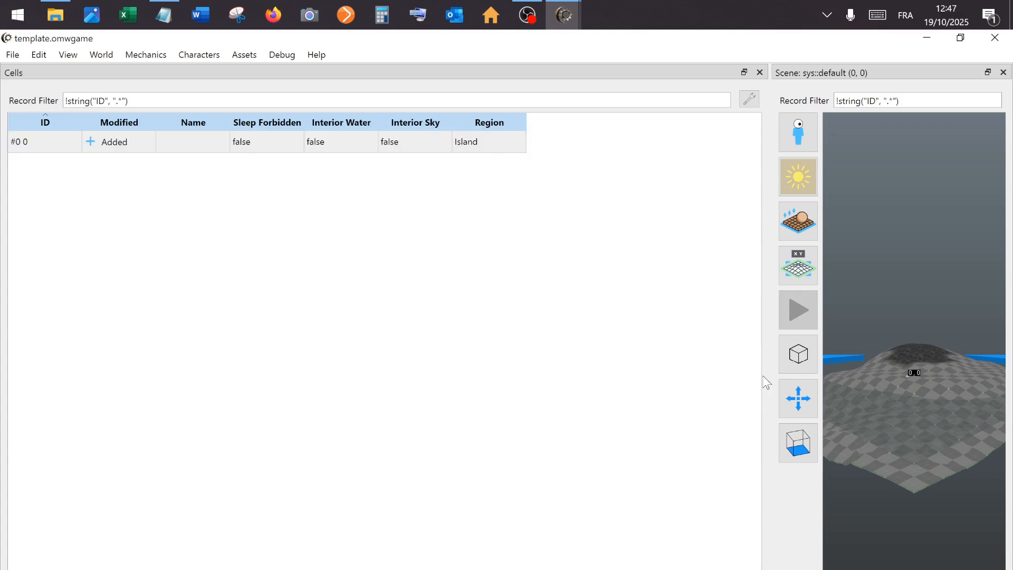
left_click_drag(768, 371, 585, 363)
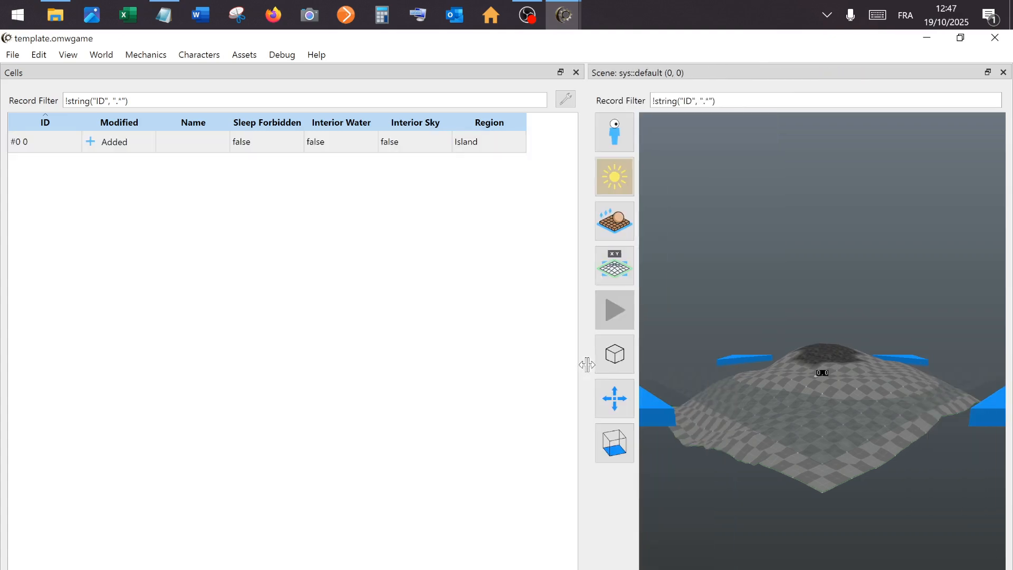
left_click(102, 55)
left_click(102, 55)
scroll(808, 350, "up", 1)
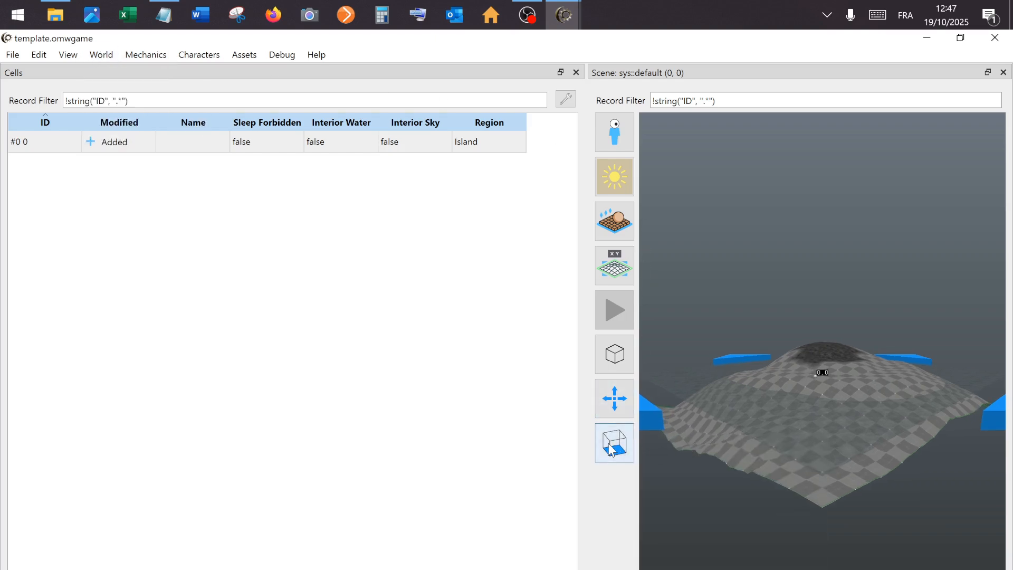
- Switch the scene to terrain shape editing and choose the square brush with a size of 21
left_click(604, 348)
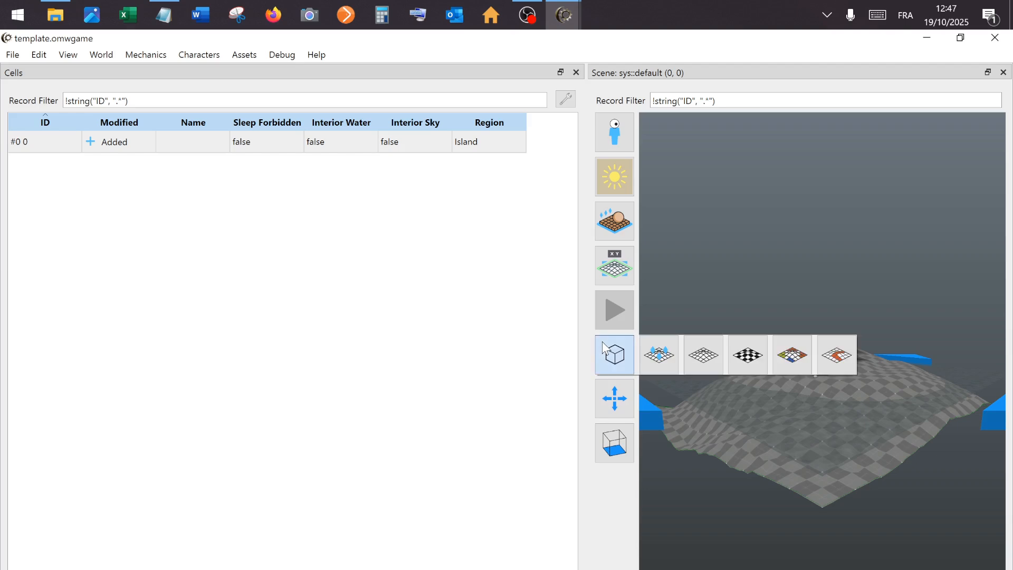
left_click(658, 356)
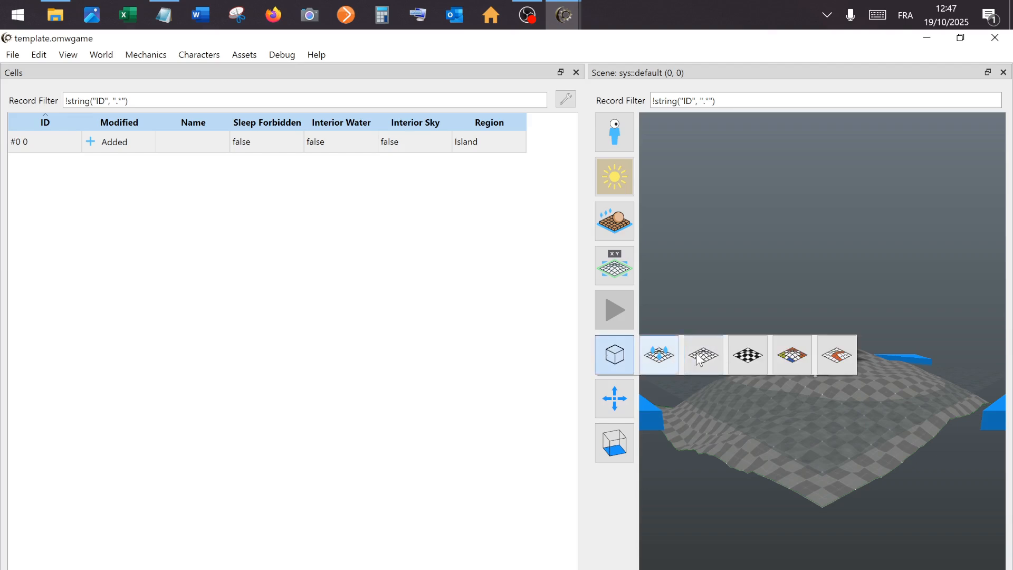
left_click(698, 359)
left_click(623, 408)
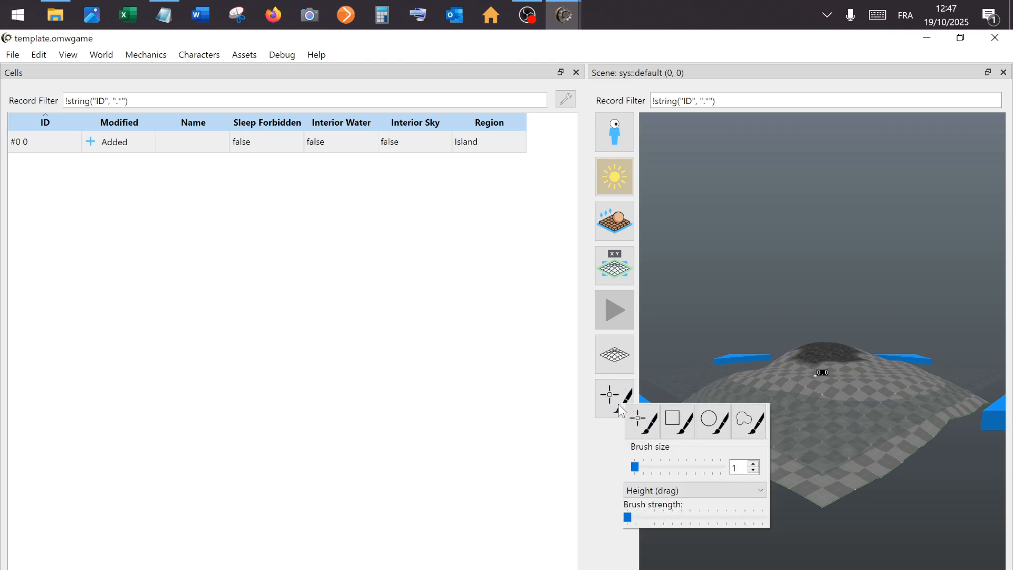
left_click(667, 428)
left_click(693, 421)
left_click_drag(648, 467, 649, 468)
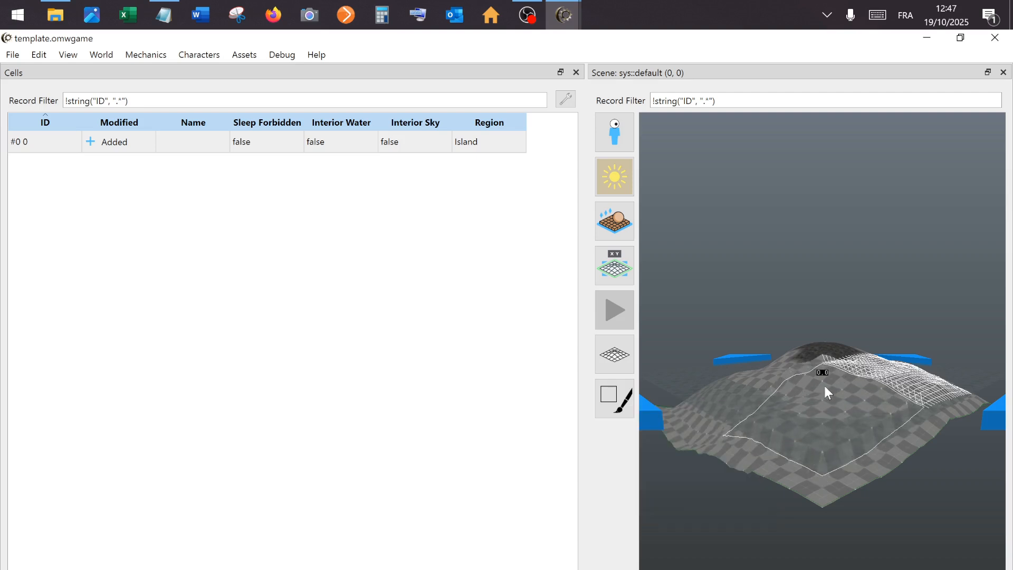
- Raise the terrain with the square brush in the middle of the island and on its left slope
left_click_drag(824, 386, 825, 386)
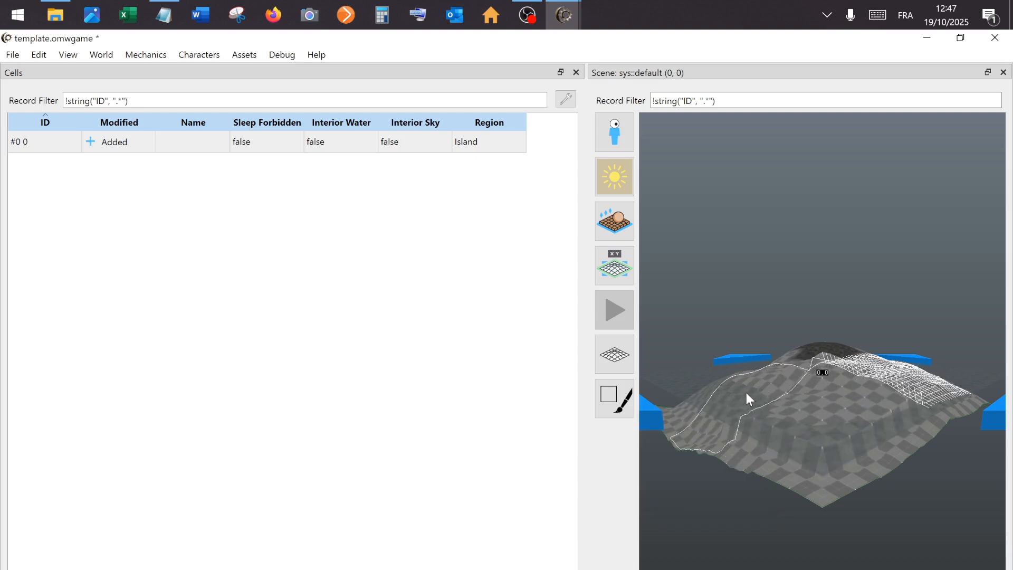
left_click_drag(746, 393, 749, 366)
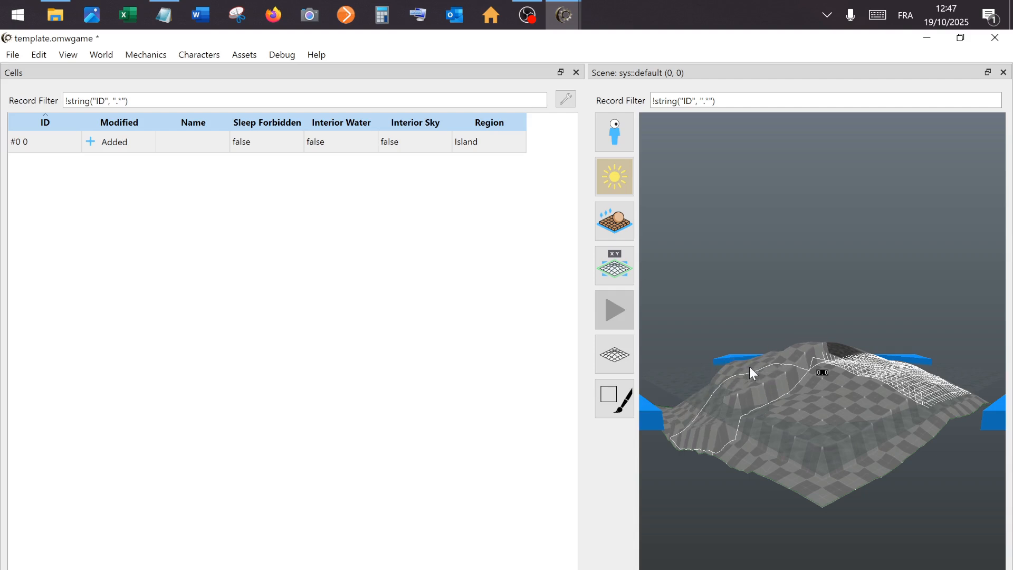
- Switch the terrain brush to the circle shape, raise its strength slightly, and choose the Equalize (paint) mode
left_click(616, 396)
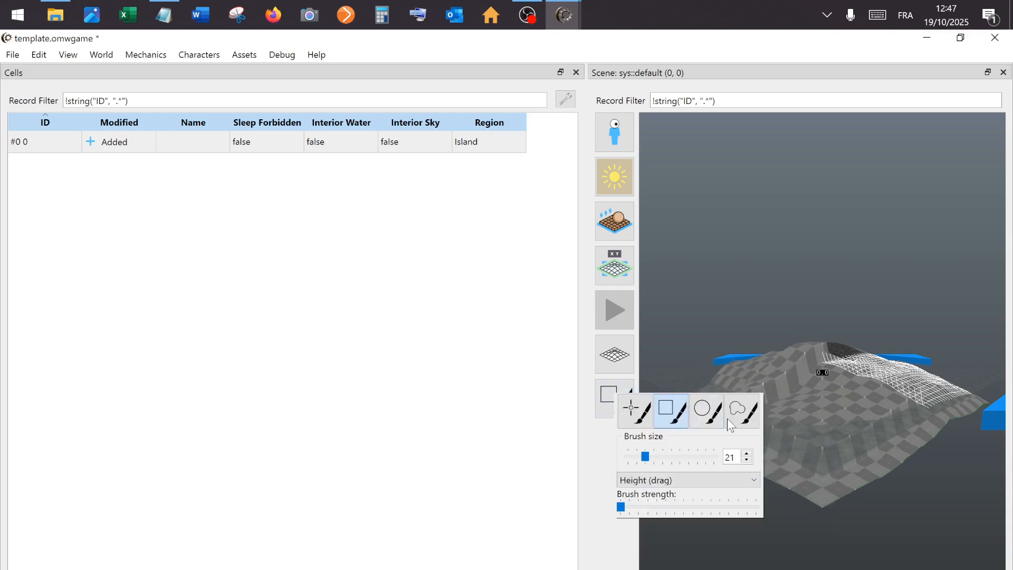
left_click(706, 411)
left_click_drag(621, 507, 644, 508)
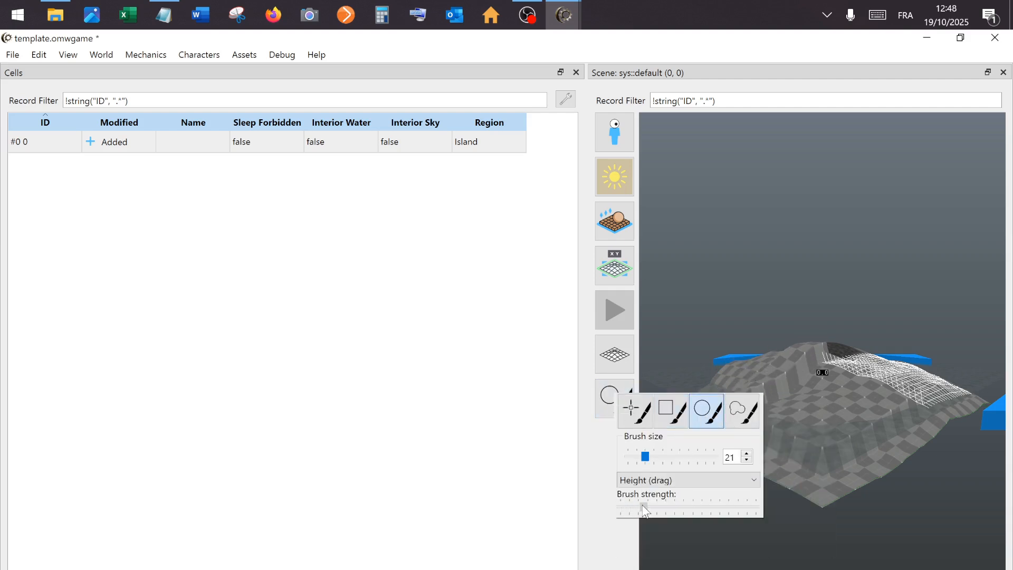
left_click(653, 483)
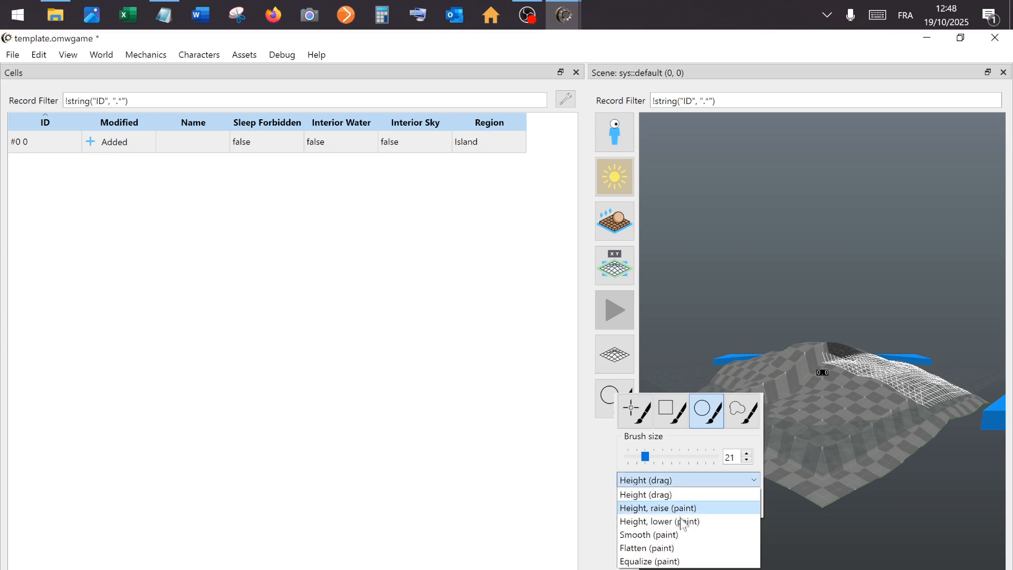
left_click(675, 561)
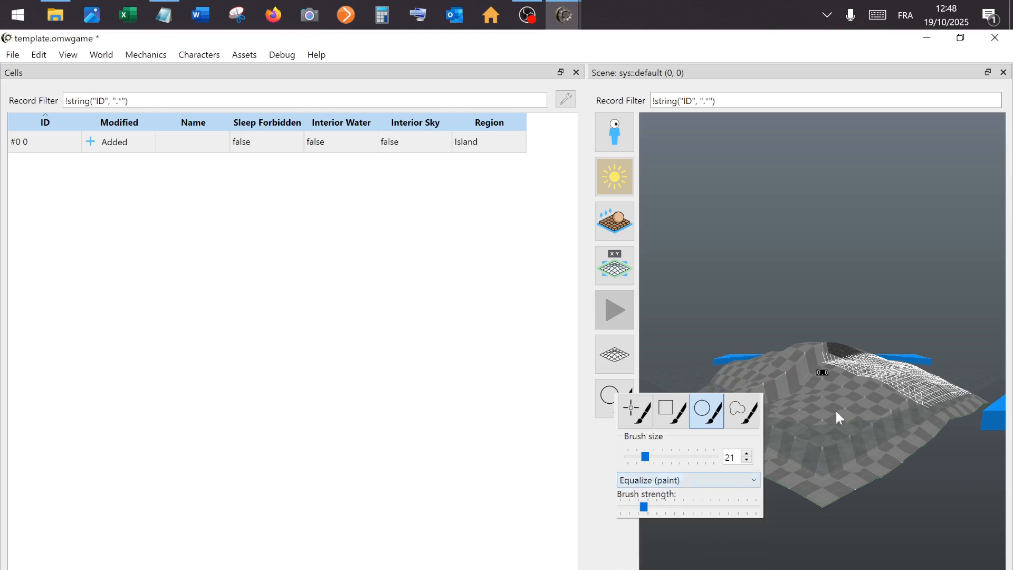
- Equalize the terrain with the circle brush across the middle and summit of the island, and save the game file
left_click_drag(809, 376, 825, 388)
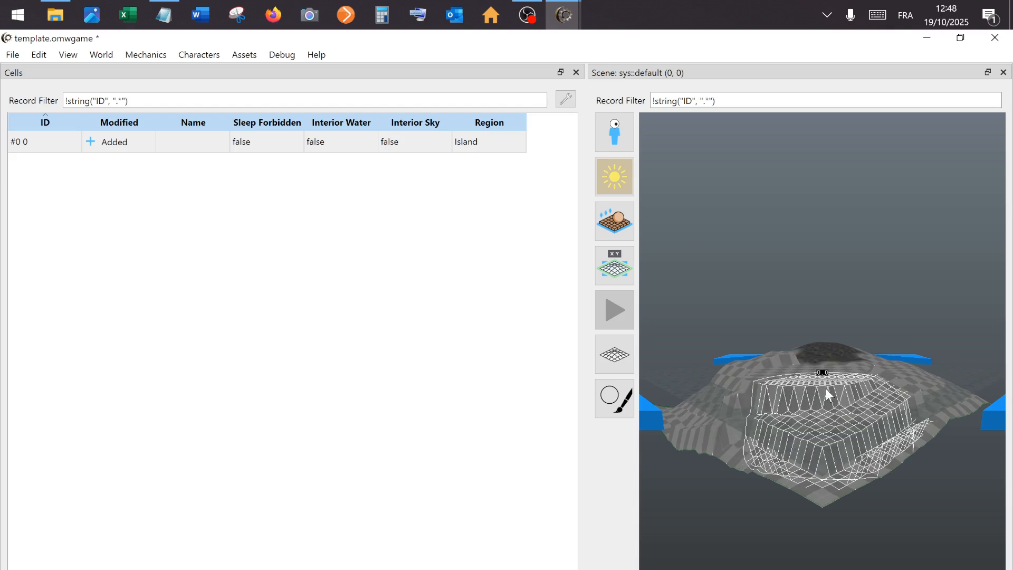
left_click(821, 352)
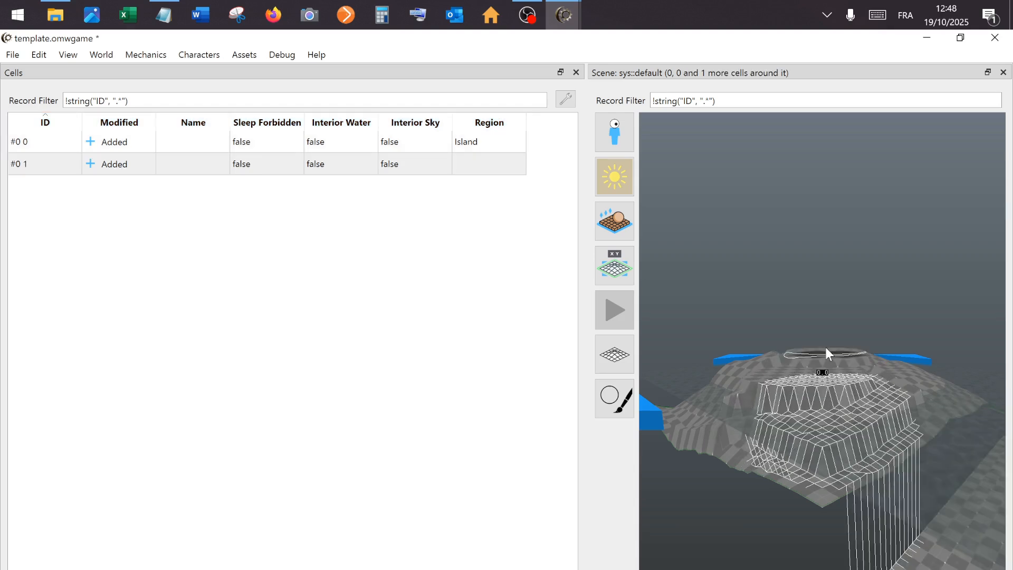
mouse_move(826, 348)
left_mouse_down()
mouse_move(862, 362)
mouse_move(760, 377)
mouse_move(818, 389)
mouse_move(839, 369)
mouse_move(674, 339)
left_mouse_up()
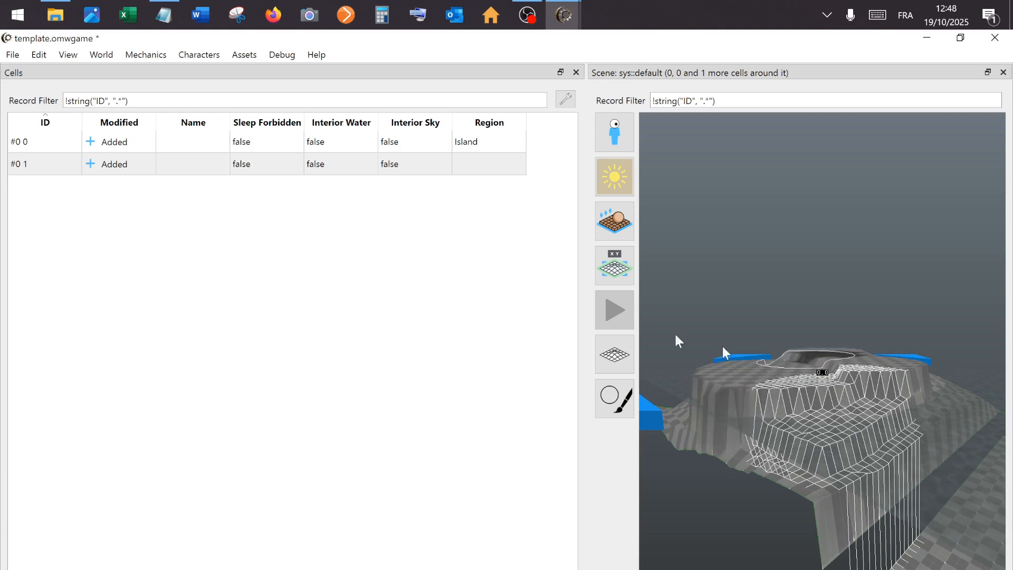
left_click(12, 57)
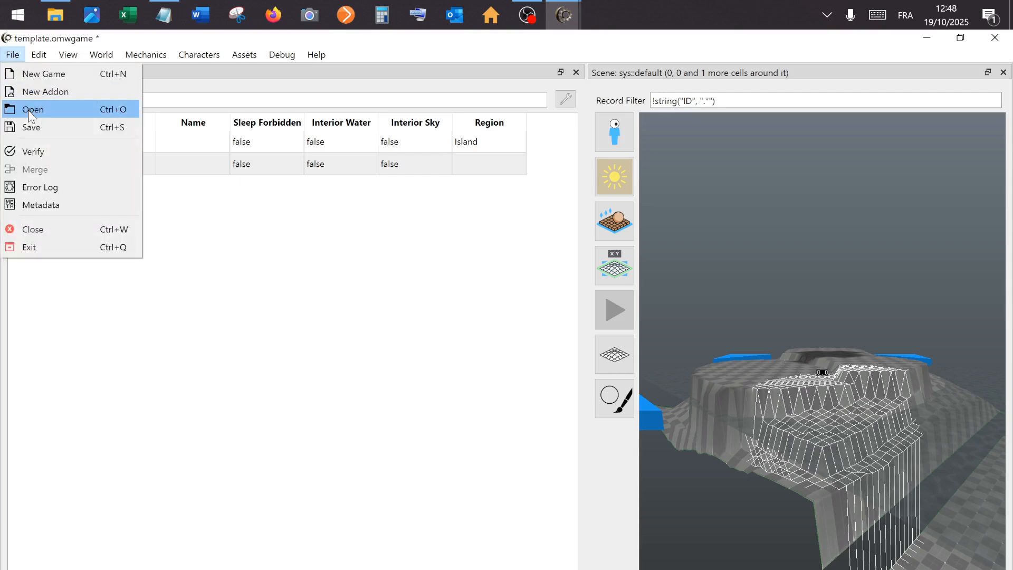
left_click(33, 127)
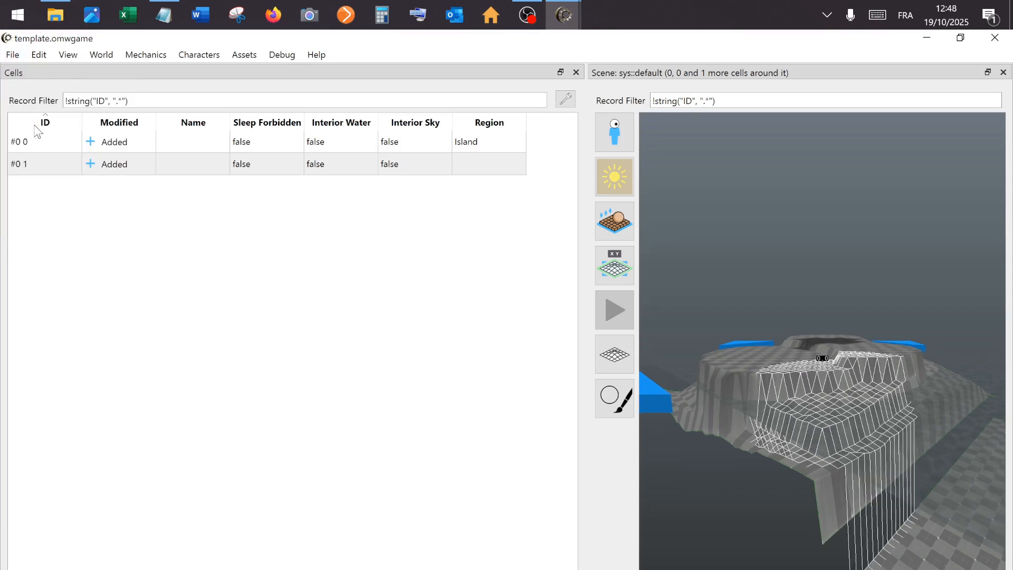
- Run openmw.exe from the OpenMW folder and start a new game
left_click(60, 16)
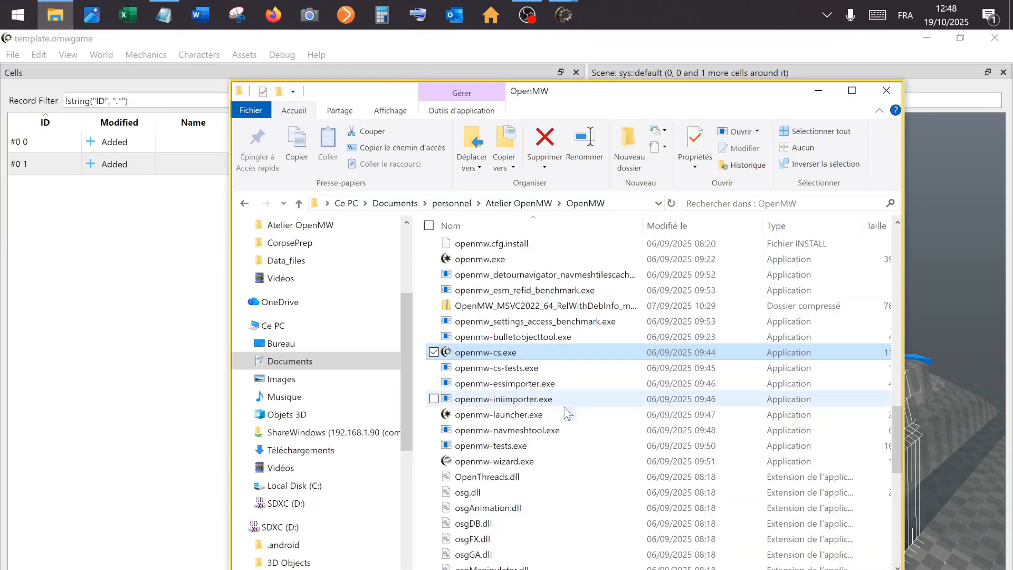
double_click(580, 259)
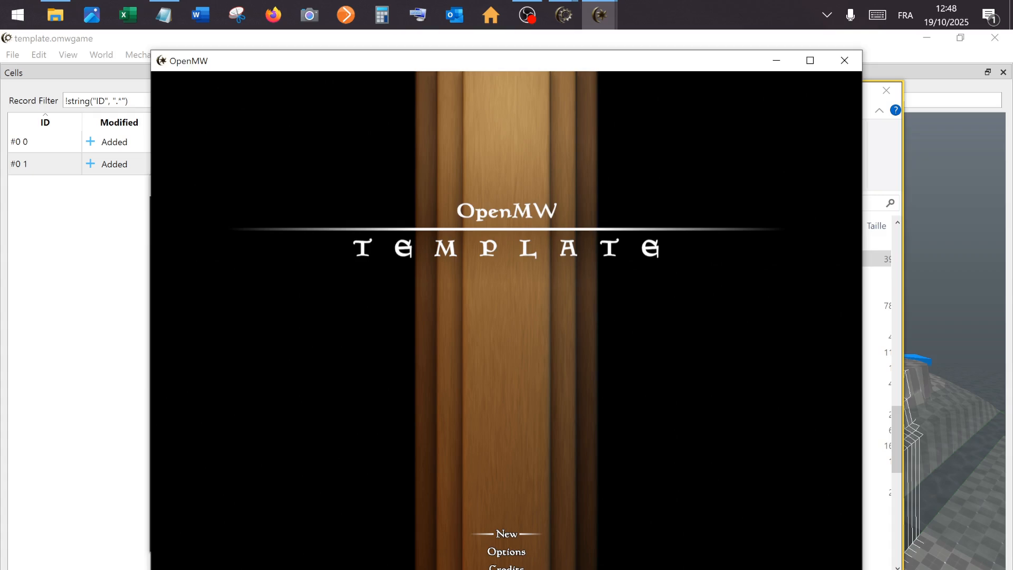
key("Return")
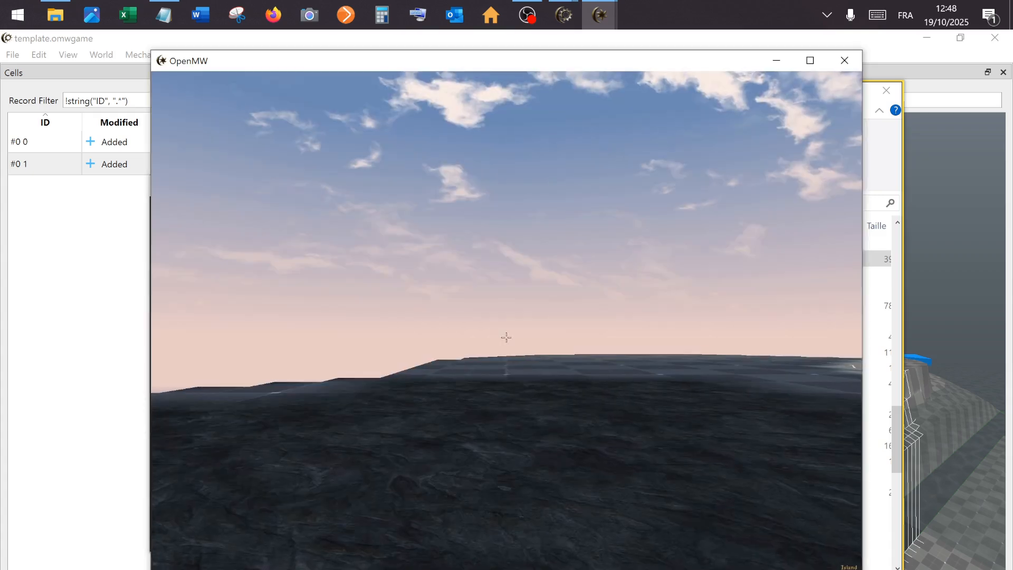
- Walk around the island in the game to inspect the reshaped terrain, and quit to the desktop
key("w")
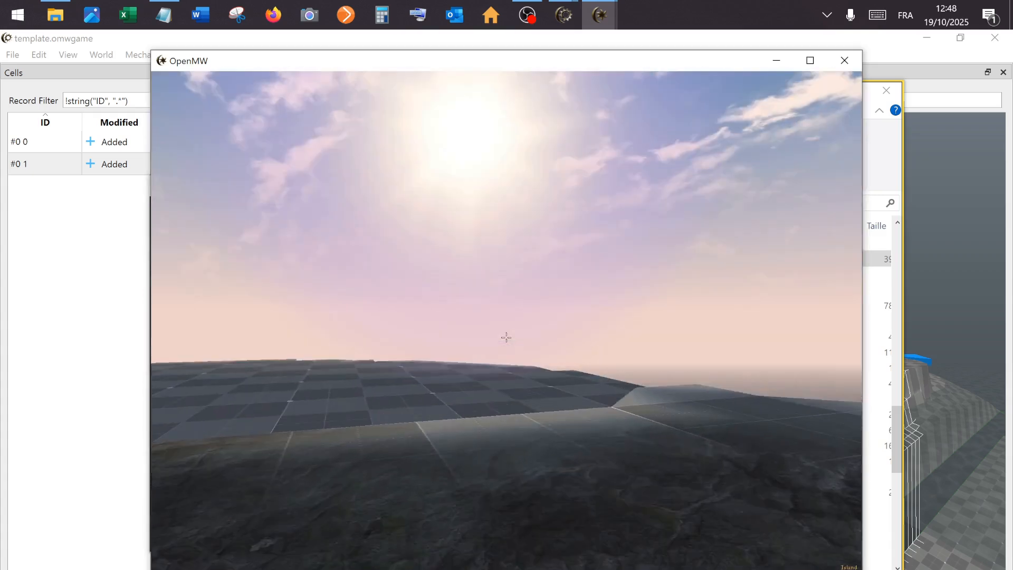
key("w")
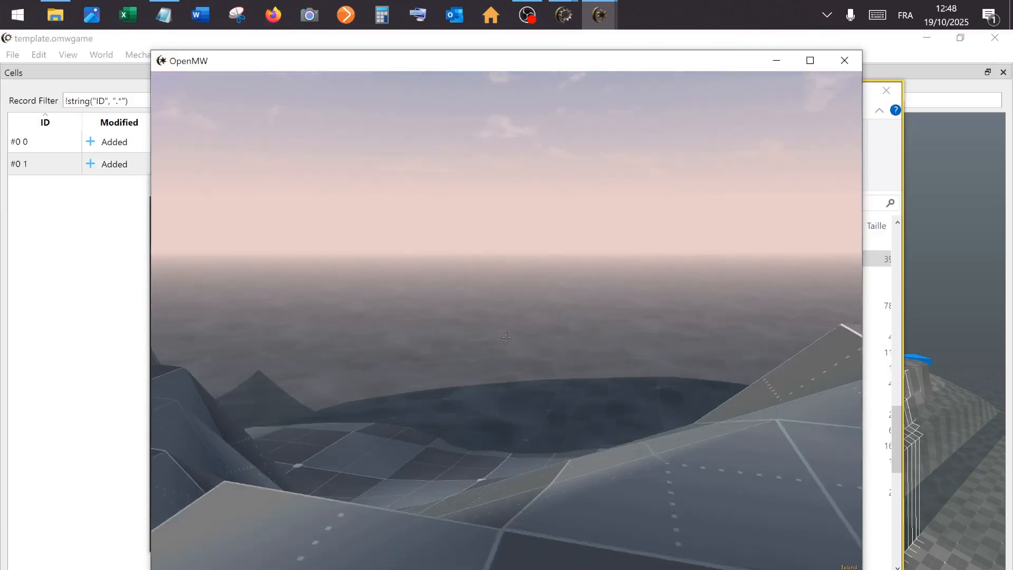
key("w")
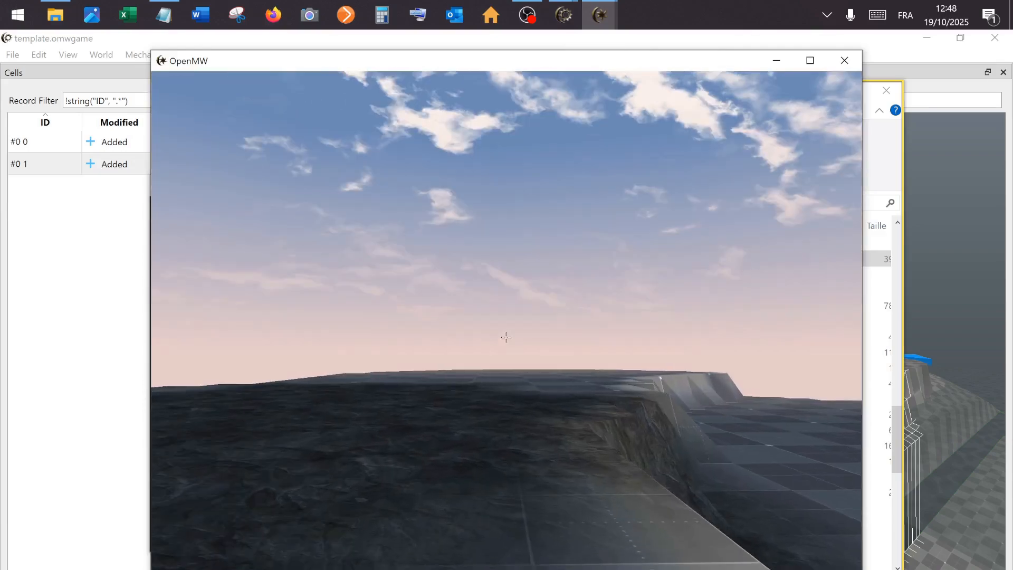
key("w")
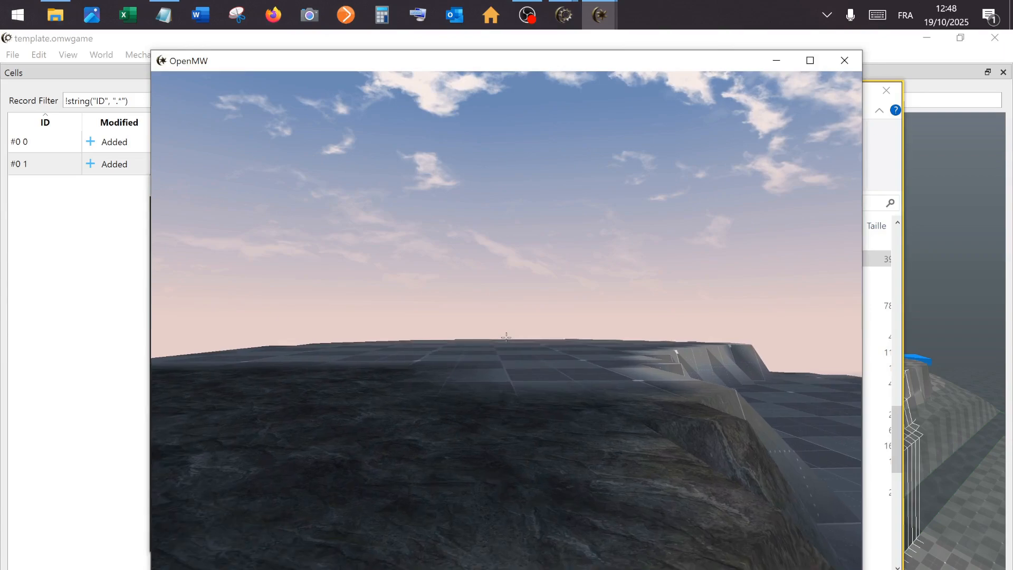
key("w")
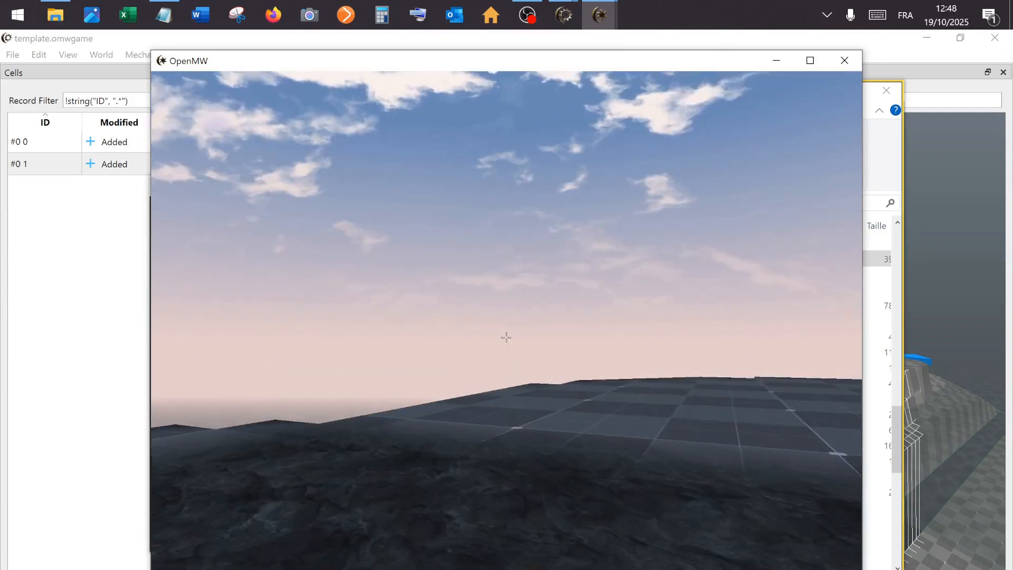
key("w")
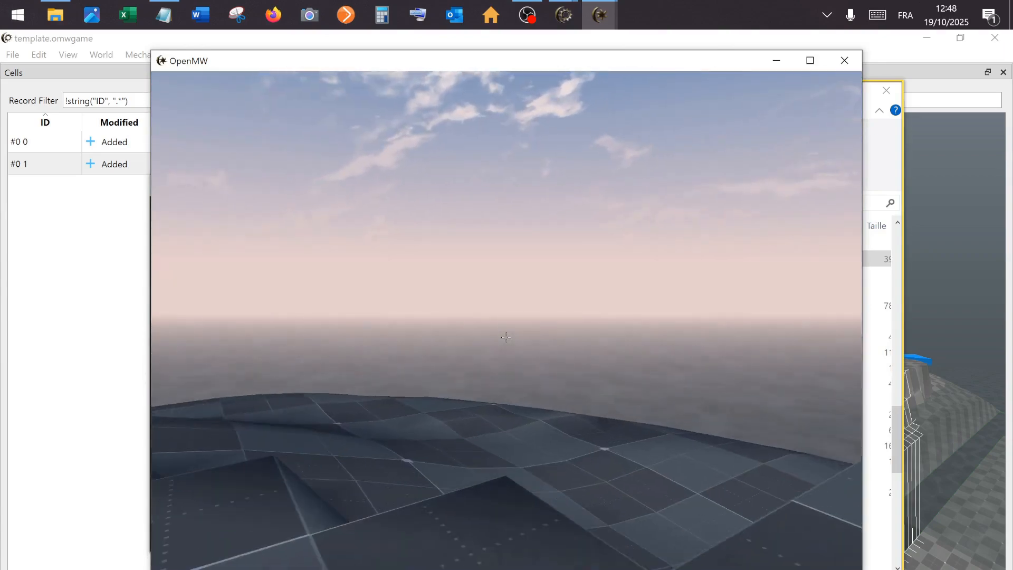
key("Escape")
left_click(507, 375)
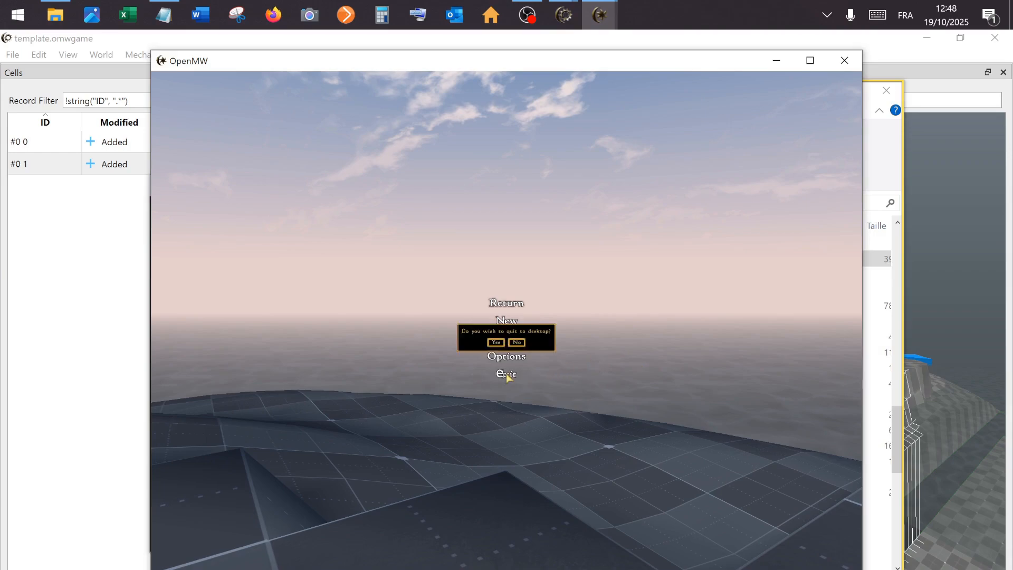
left_click(497, 343)
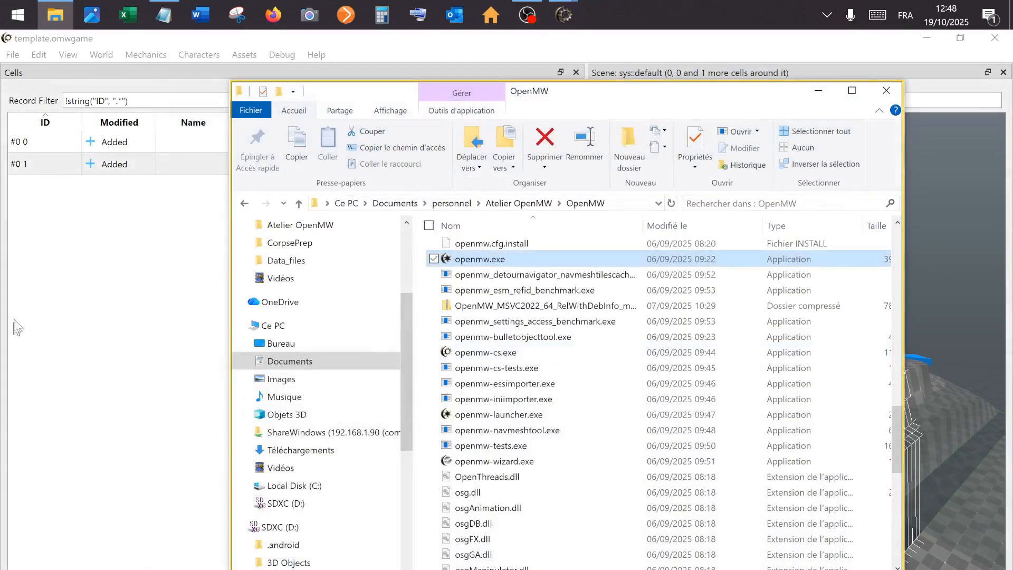
- Return to the OpenMW-CS editor, review the world's Objects table beside the scene, and close it
left_click(65, 271)
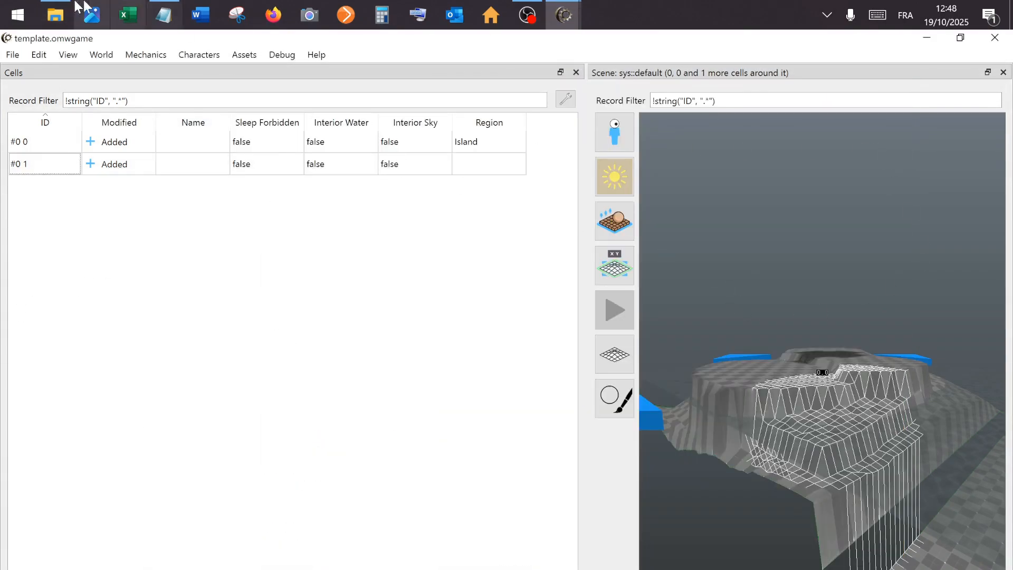
left_click(103, 55)
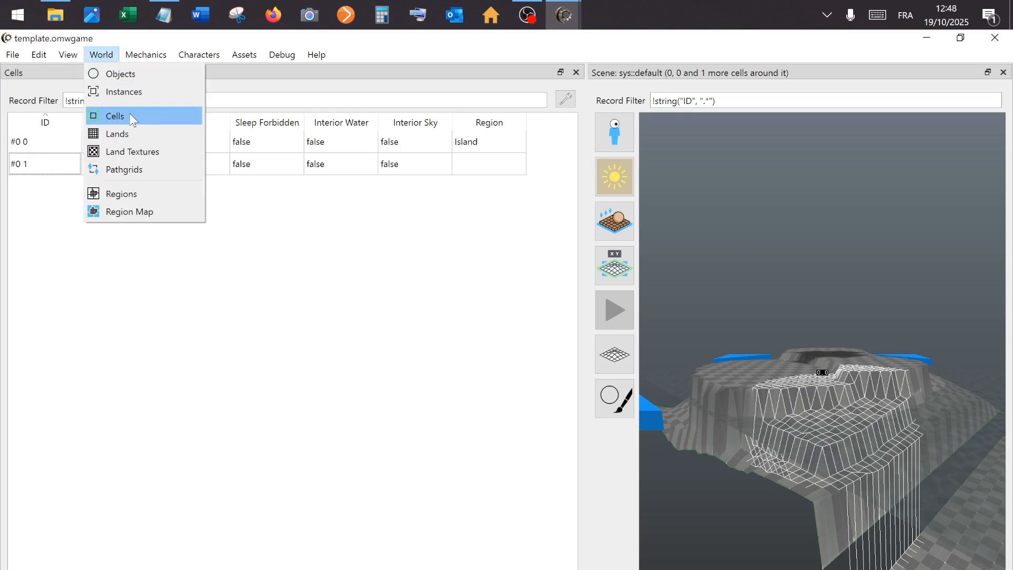
left_click(152, 78)
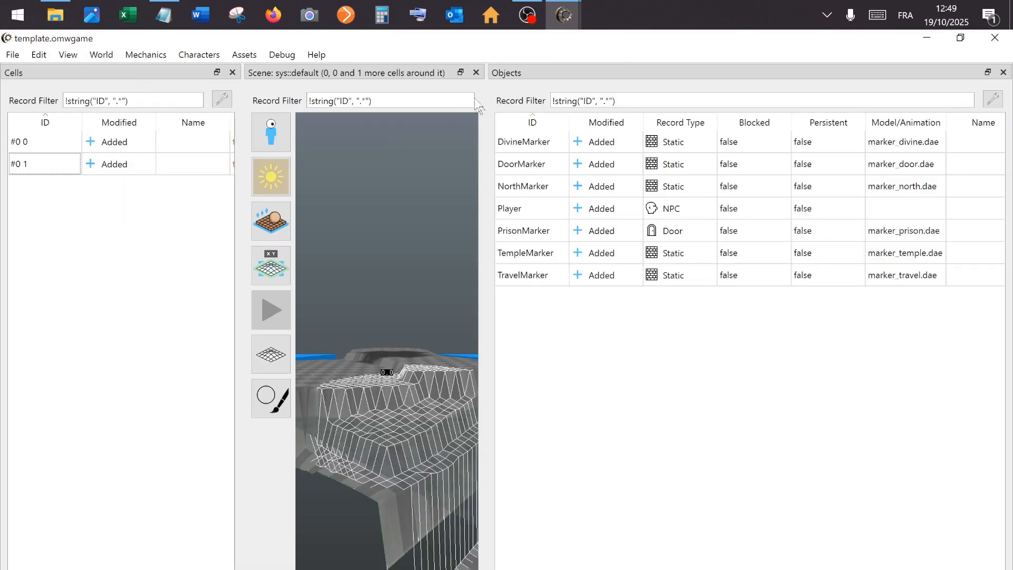
scroll(376, 317, "up", 1)
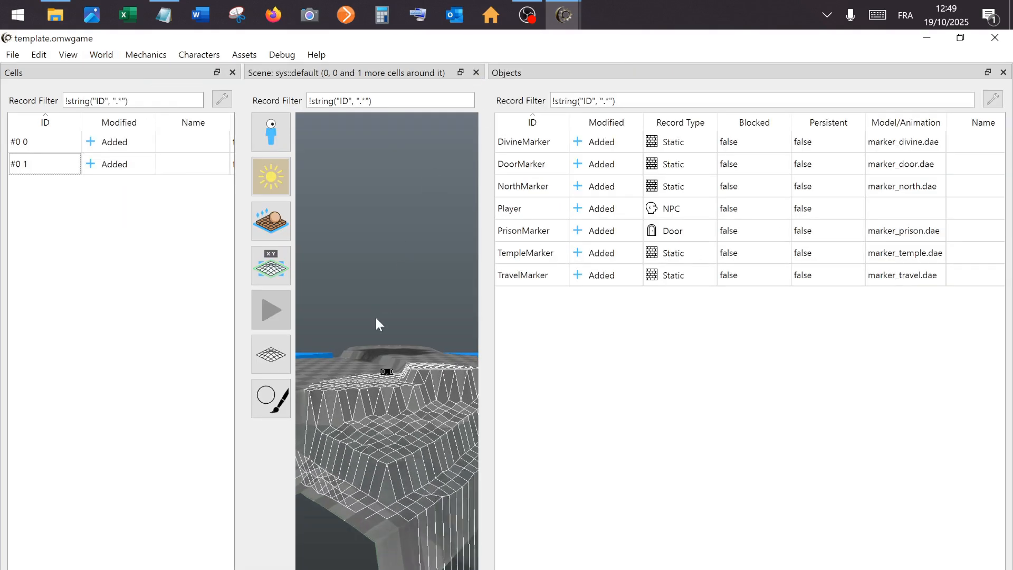
left_click(375, 285)
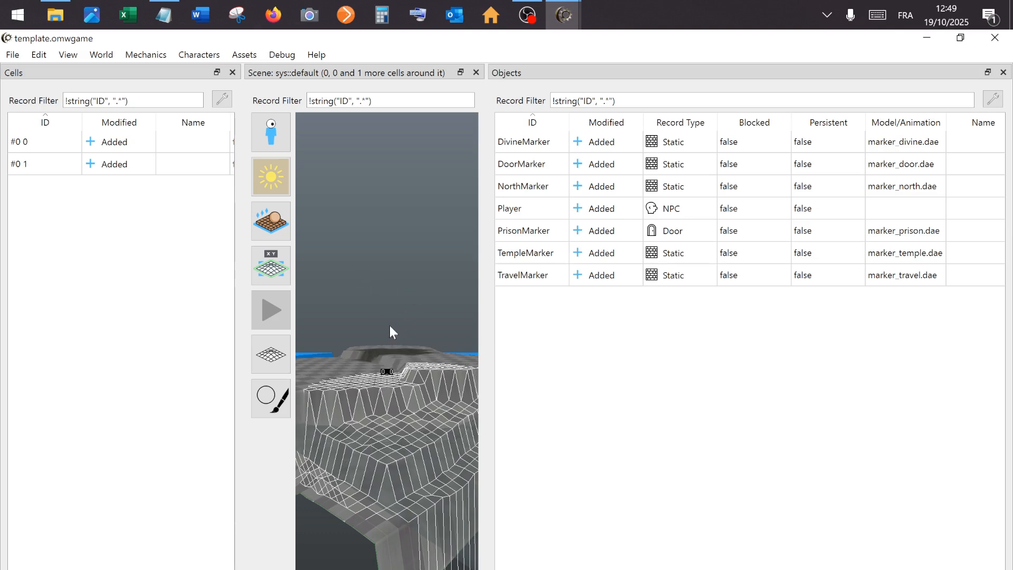
left_click(1002, 73)
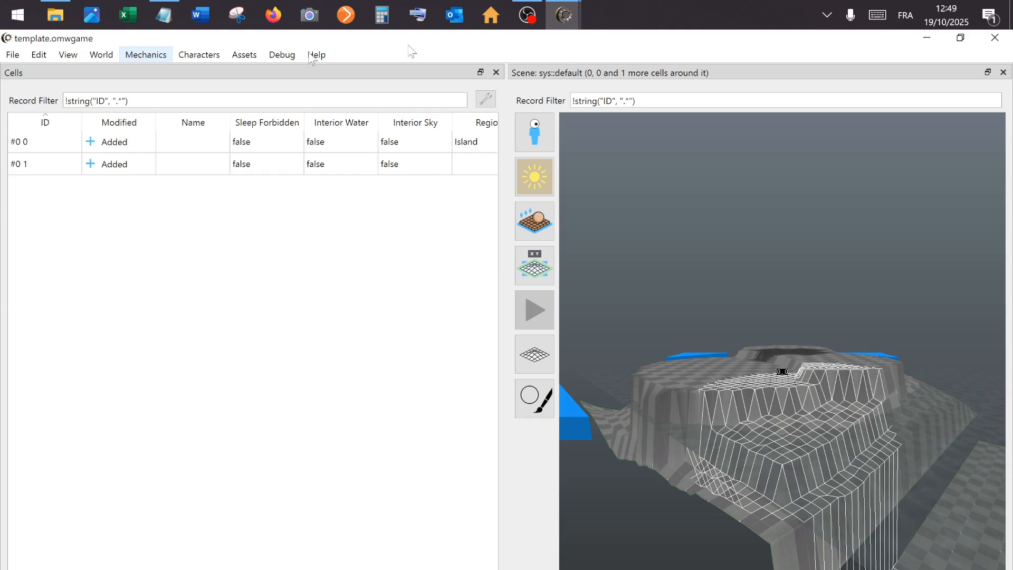
left_click(536, 19)
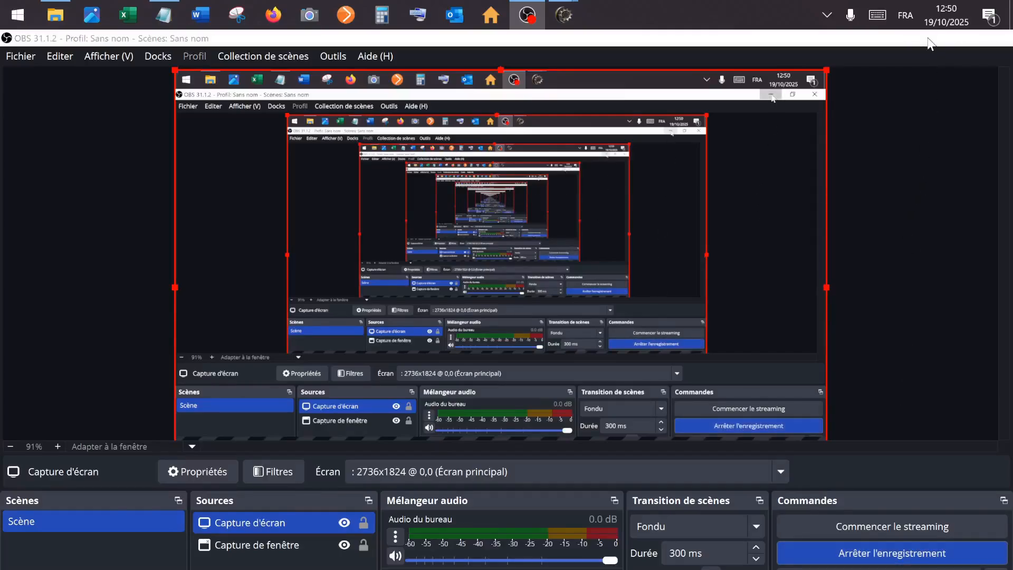
left_click(929, 42)
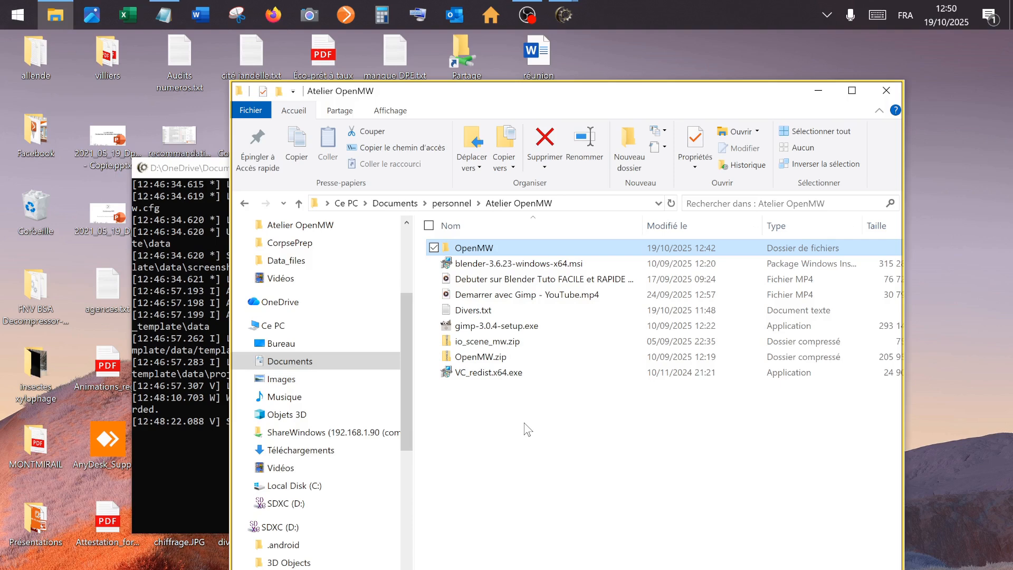
- Select blender-3.6.23-windows-x64.msi in the Atelier OpenMW folder, and launch the installed Blender 3.6
left_click(521, 265)
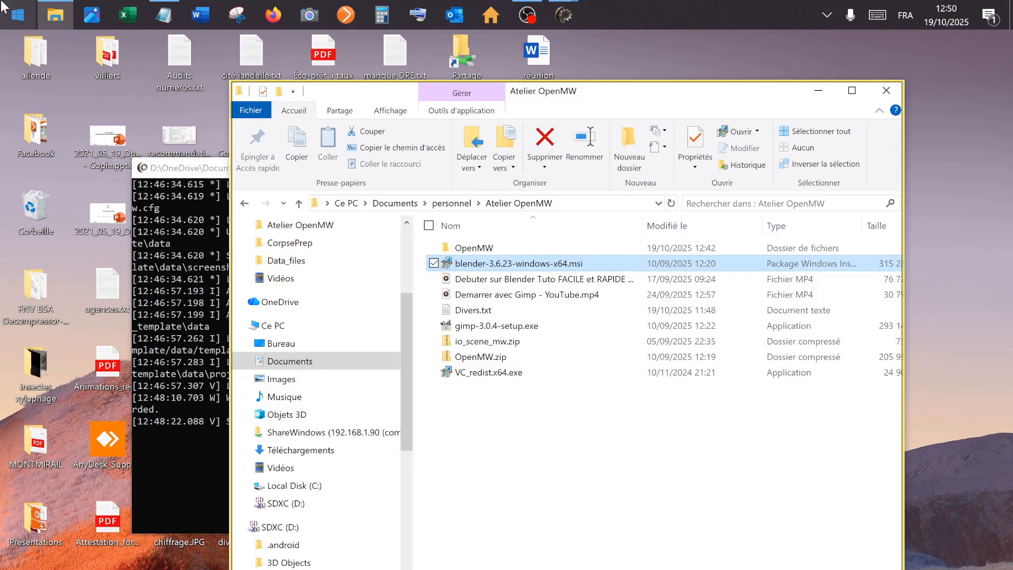
left_click(16, 12)
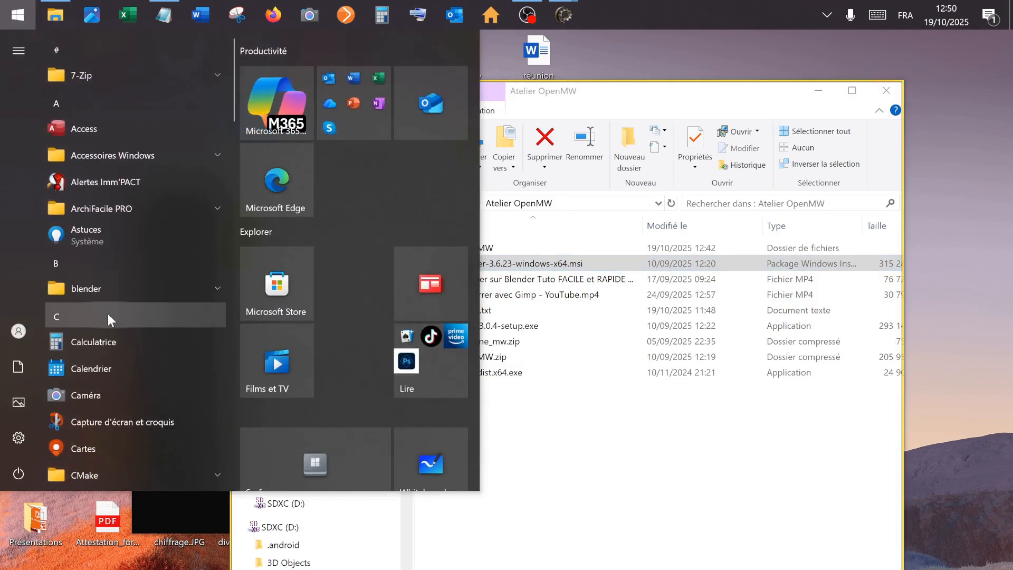
left_click(112, 292)
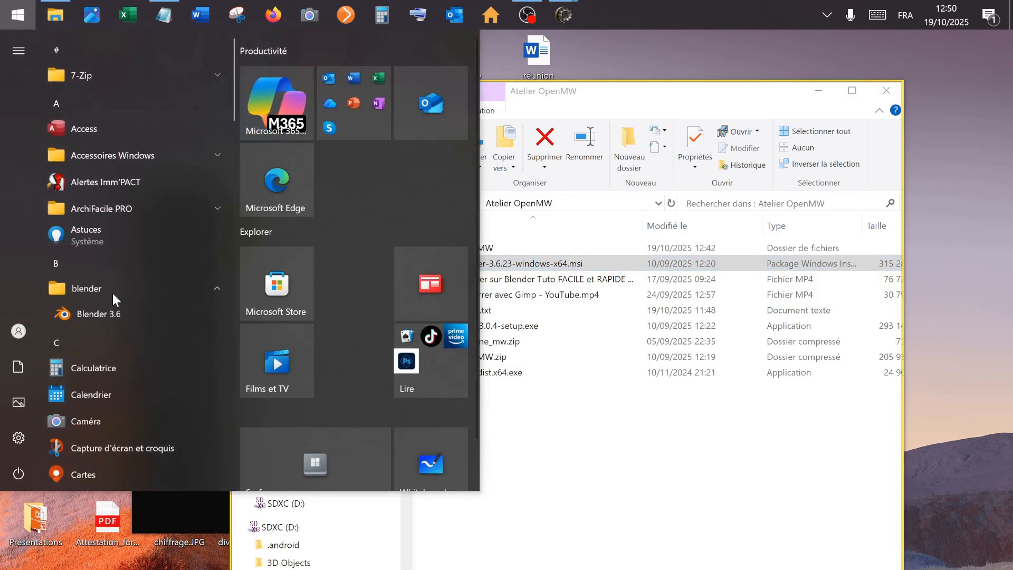
left_click(103, 318)
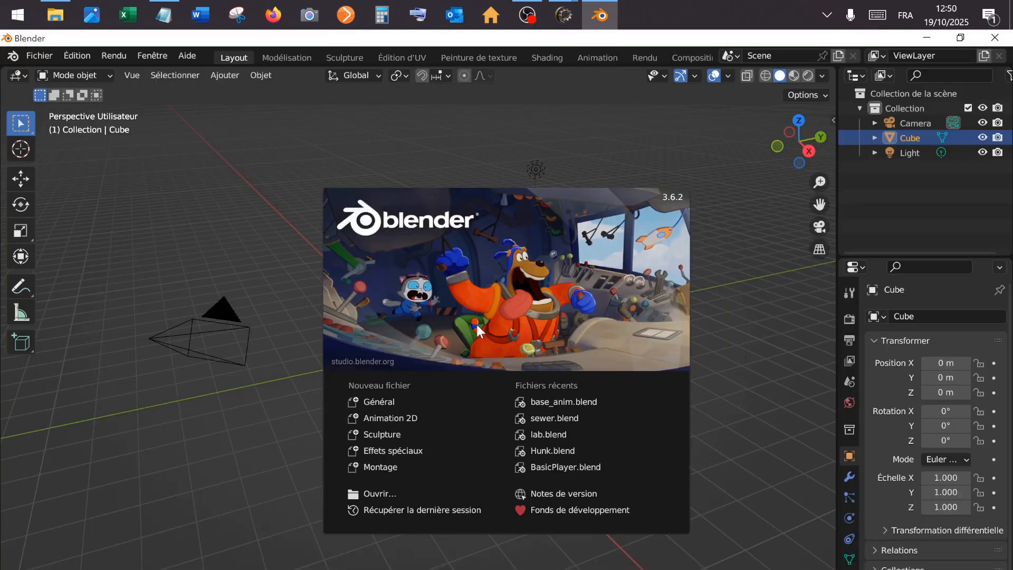
- Dismiss the splash screen and delete all default objects from the Blender scene
left_click(229, 244)
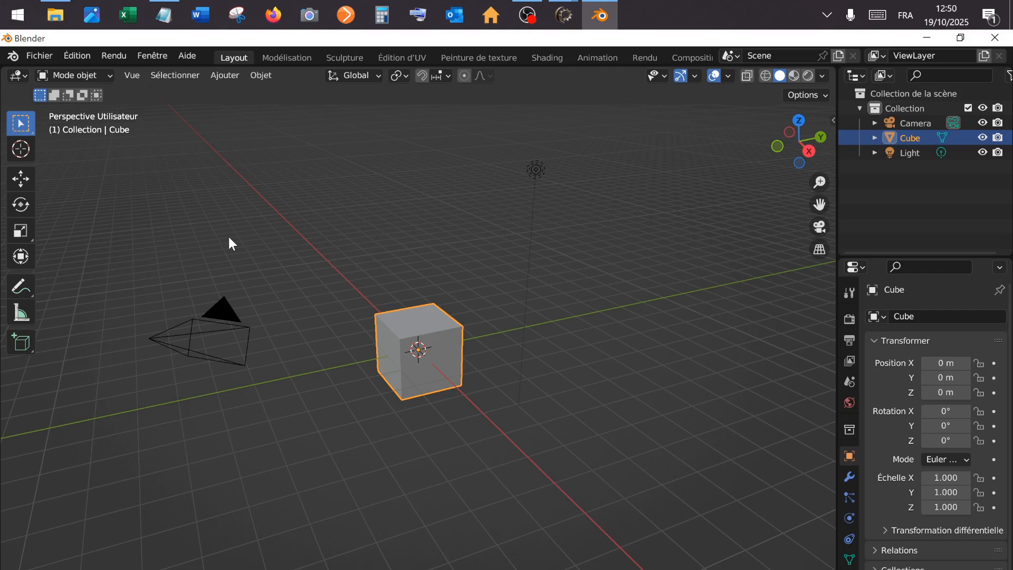
key("a")
key("Delete")
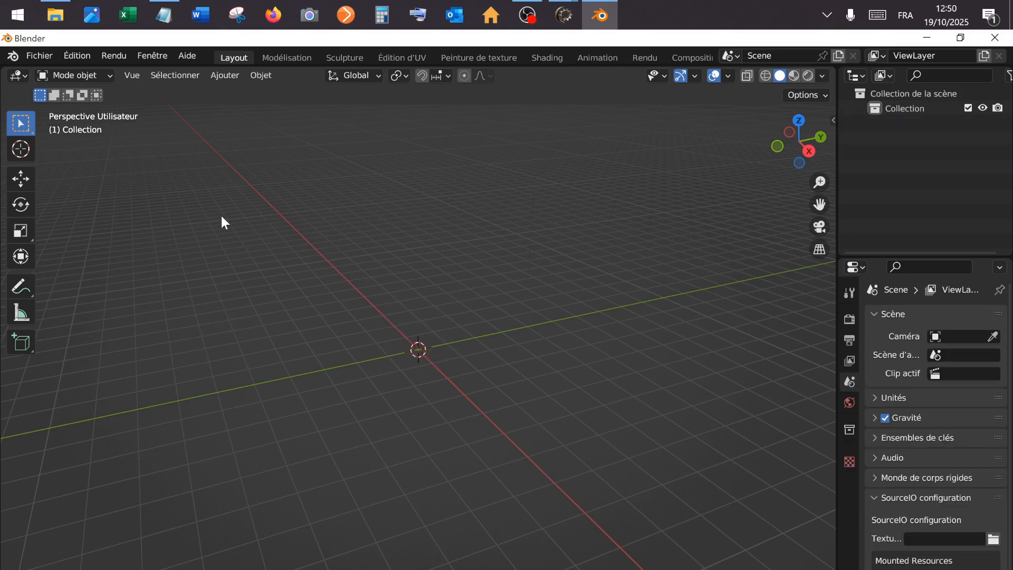
- Open the Add-ons preferences and browse to the Atelier OpenMW folder for an add-on archive to install
left_click_drag(221, 221, 470, 381)
left_click(78, 55)
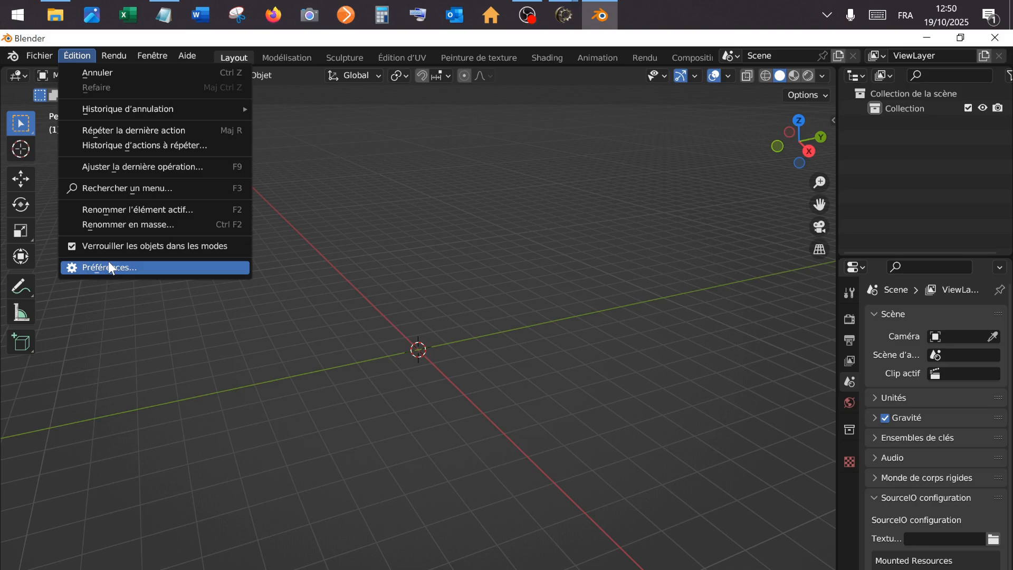
left_click(108, 262)
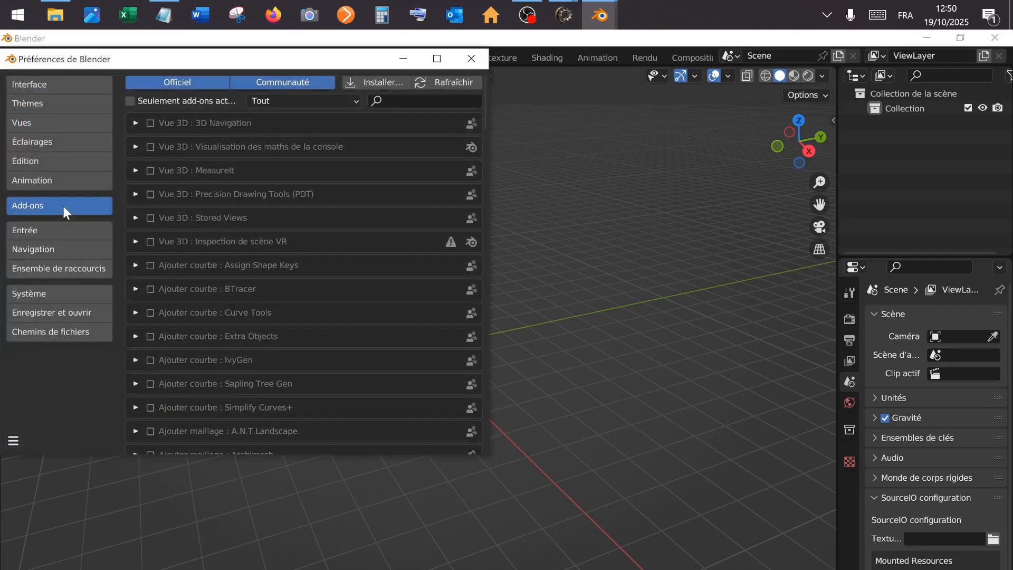
left_click(388, 84)
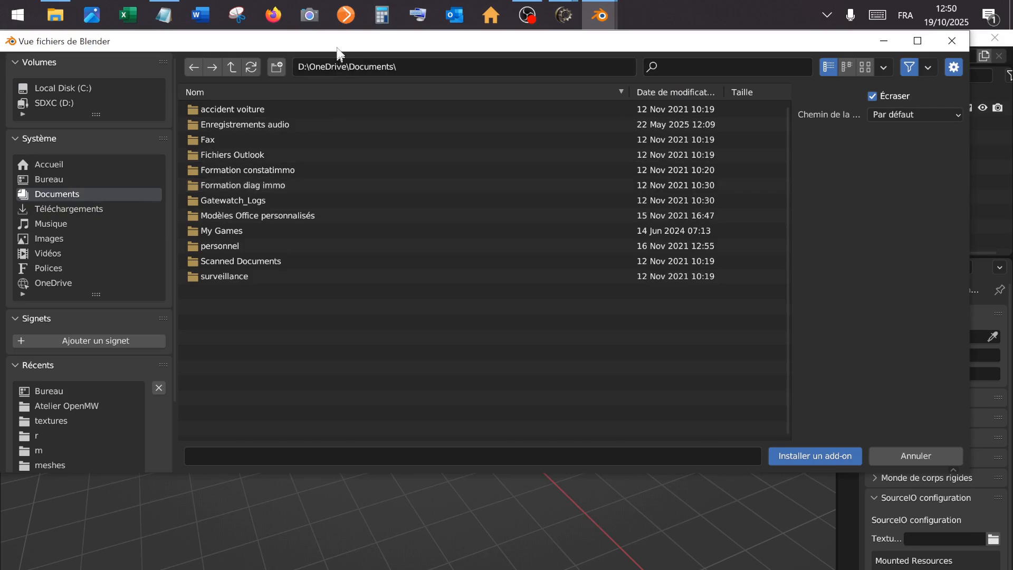
left_click_drag(339, 41, 340, 79)
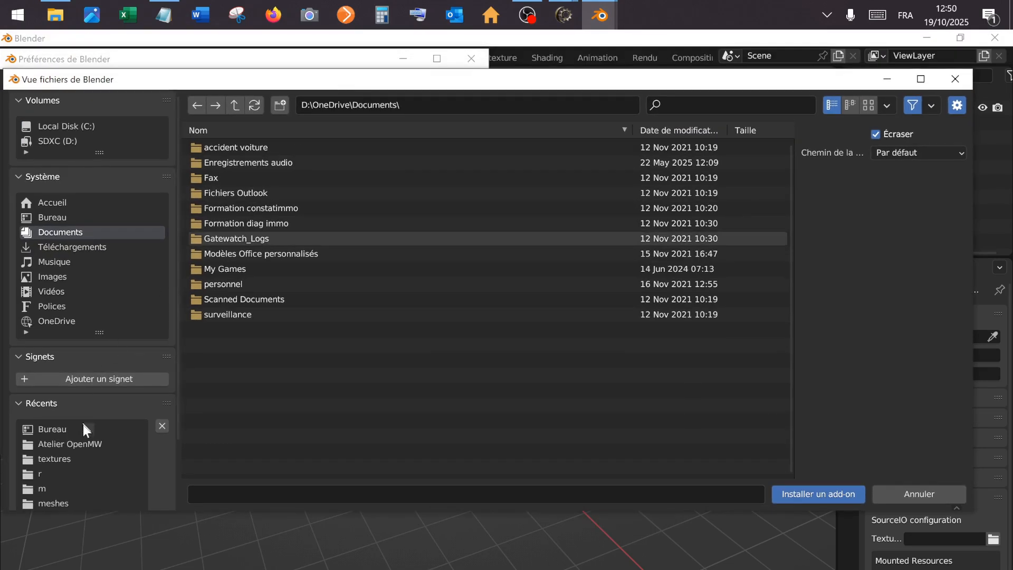
left_click(87, 444)
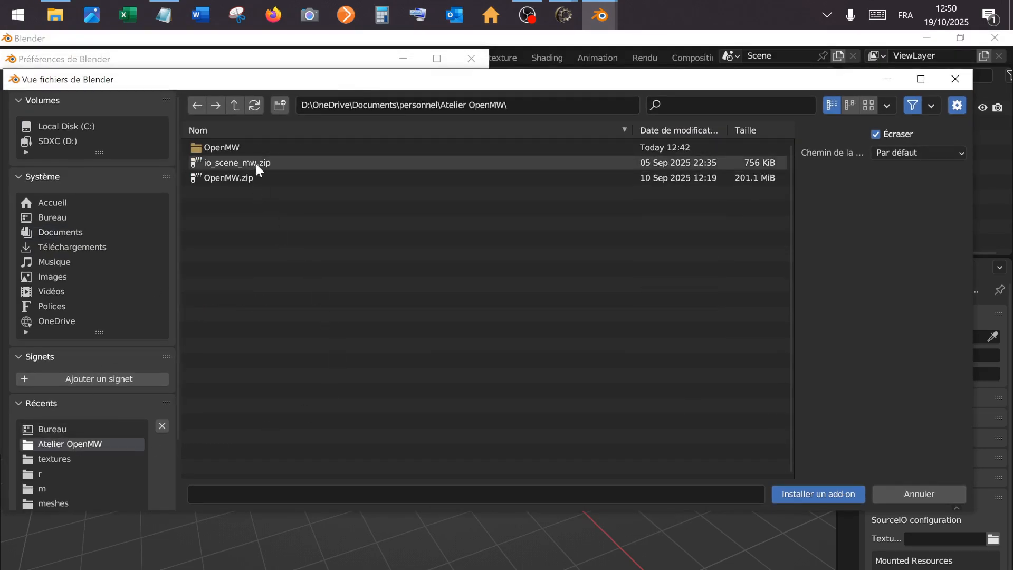
- Choose io_scene_mw.zip in the Atelier OpenMW folder and install it as an add-on
scroll(91, 459, "down", 2)
scroll(90, 459, "down", 2)
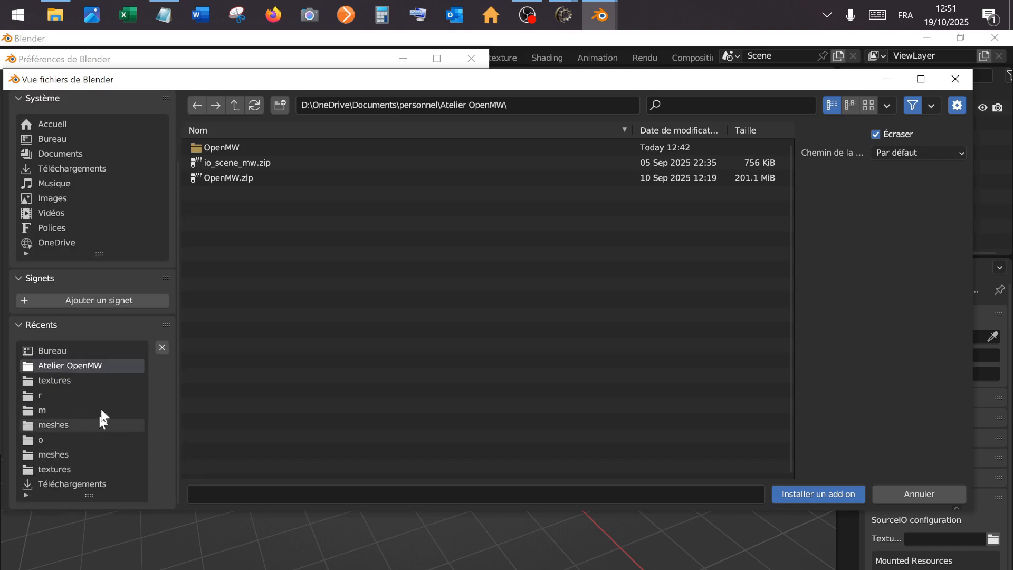
scroll(77, 393, "up", 4)
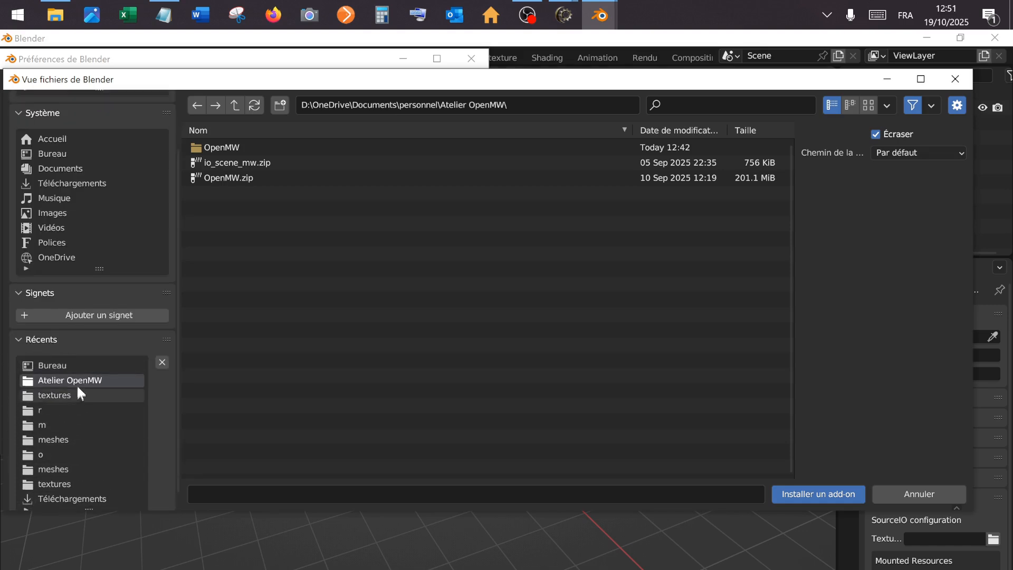
left_click(277, 162)
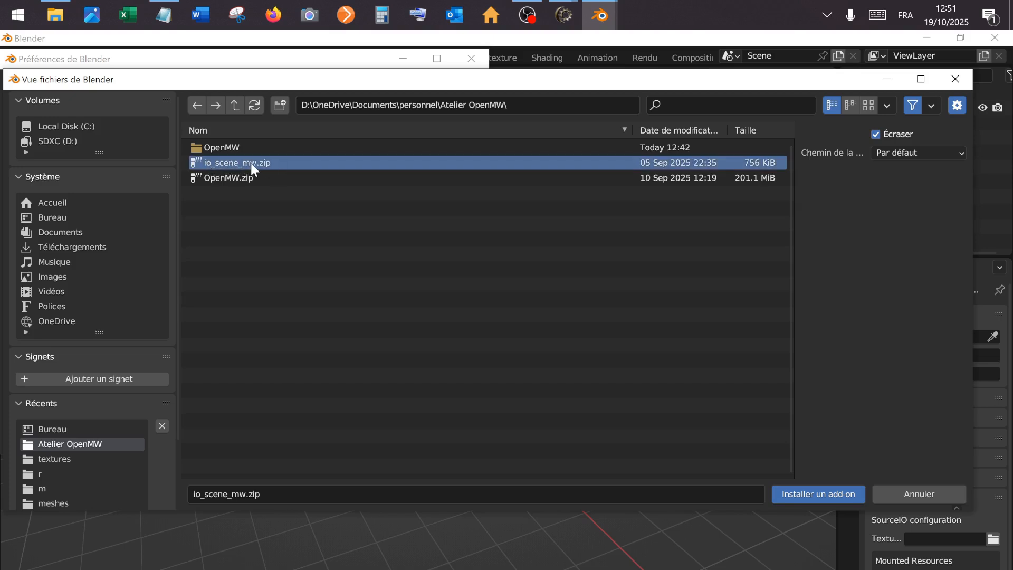
left_click(821, 494)
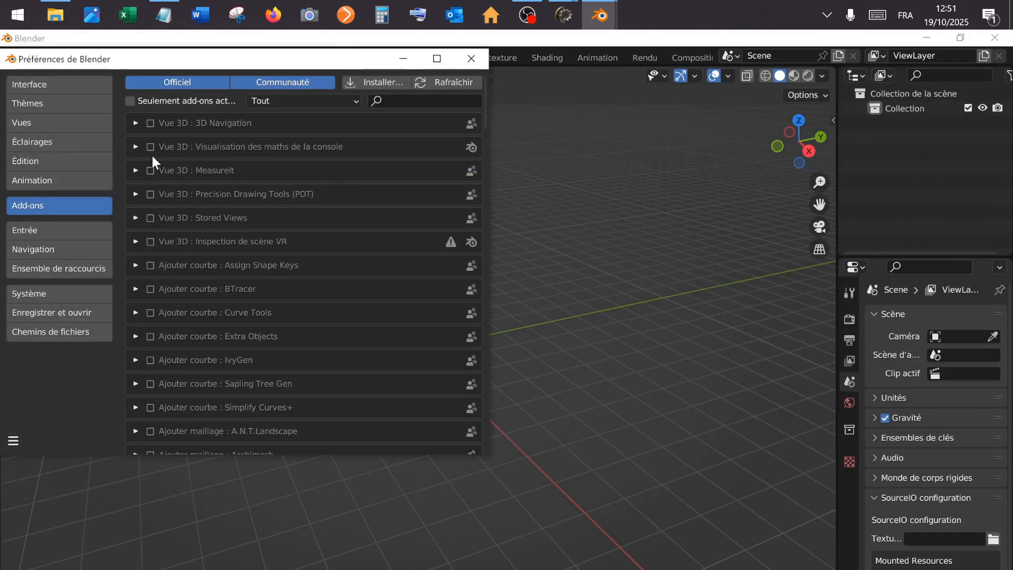
- Search the add-ons for nif to check the OpenMW import-export add-on, and close the preferences
scroll(151, 156, "down", 1)
scroll(152, 156, "up", 1)
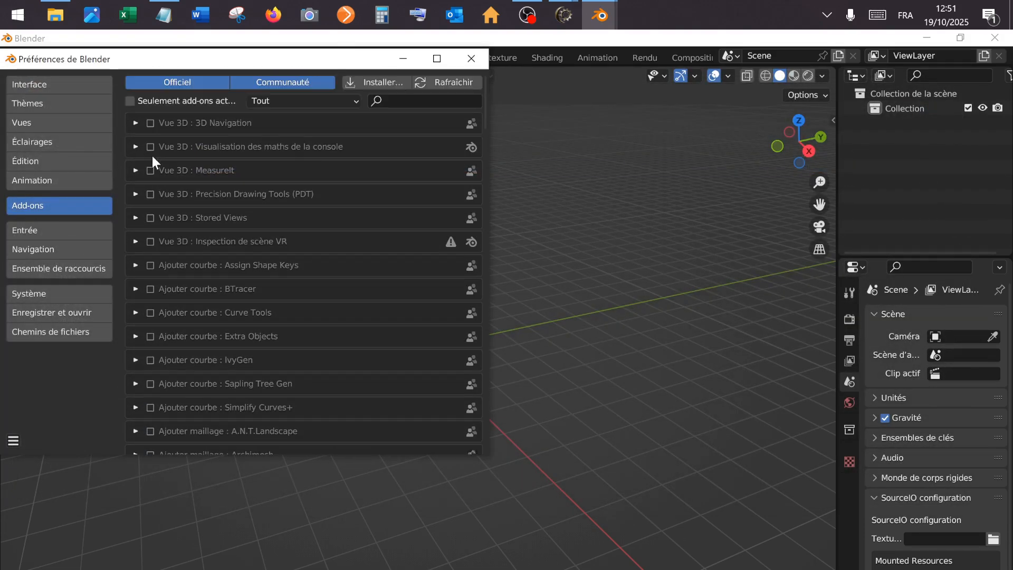
left_click(426, 101)
type("nif")
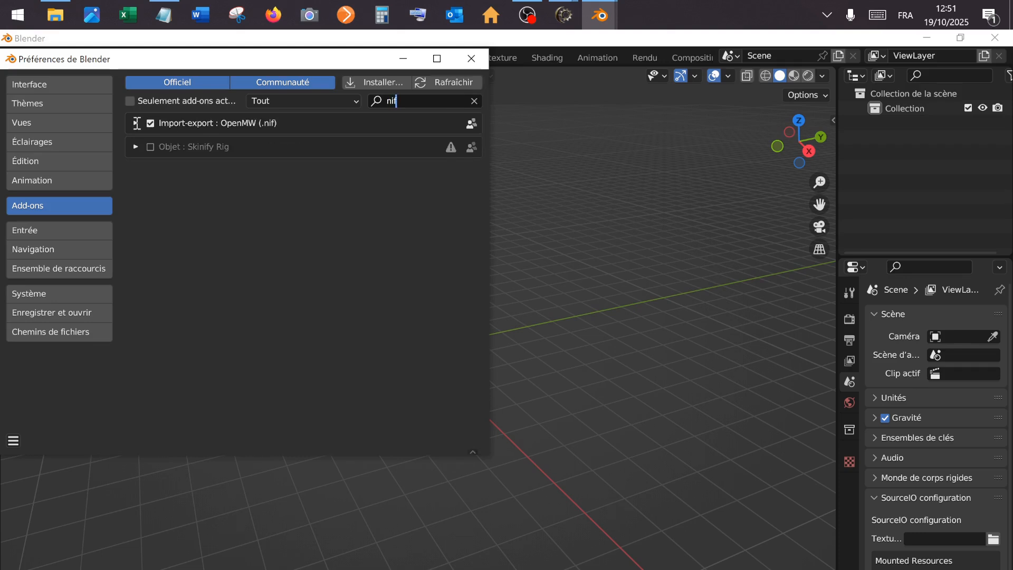
left_click(471, 58)
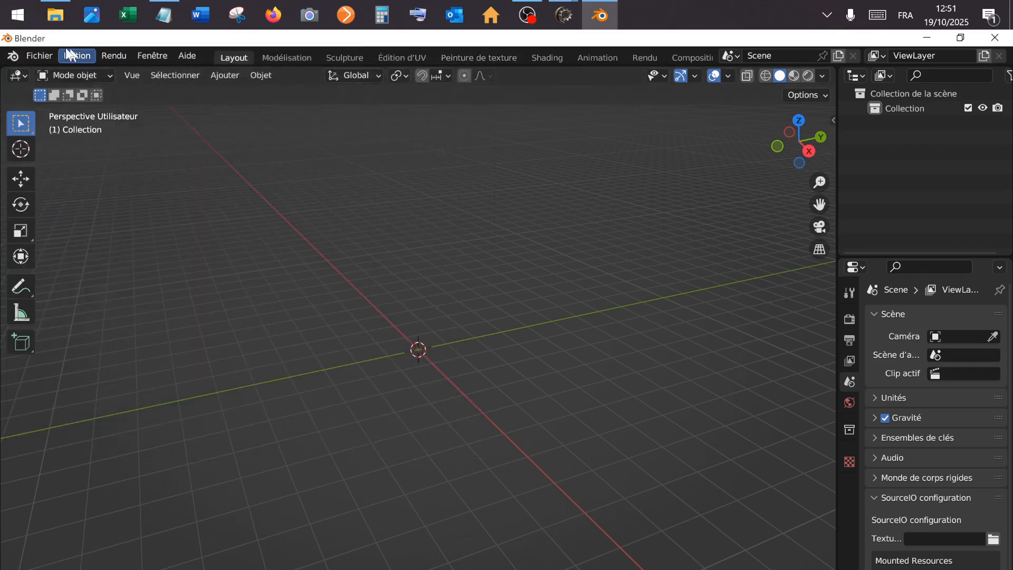
- Add a cube mesh at the scene's origin and deselect it
left_click(39, 57)
mouse_move(63, 270)
left_click(225, 76)
mouse_move(231, 94)
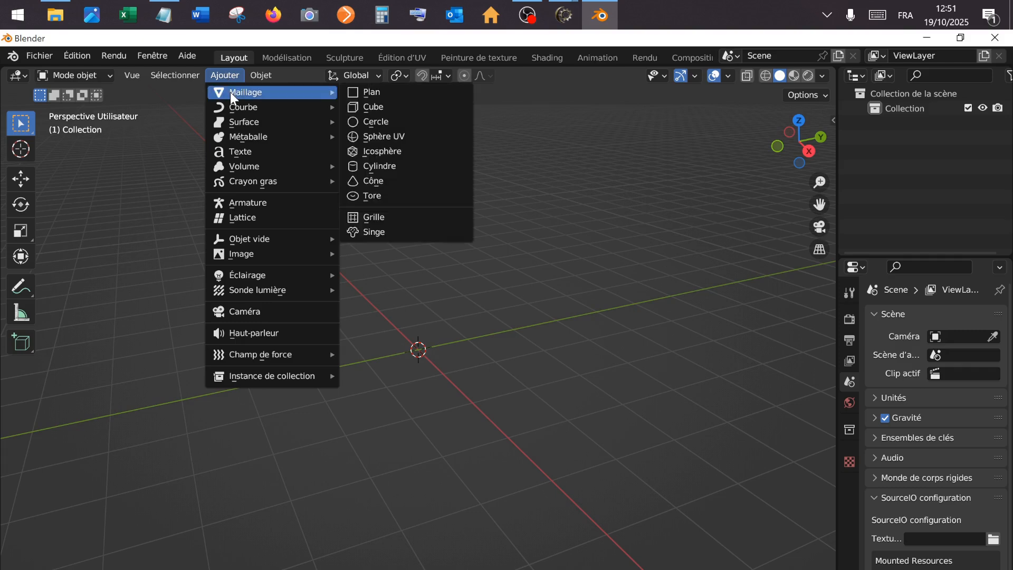
left_click(395, 104)
left_click(285, 348)
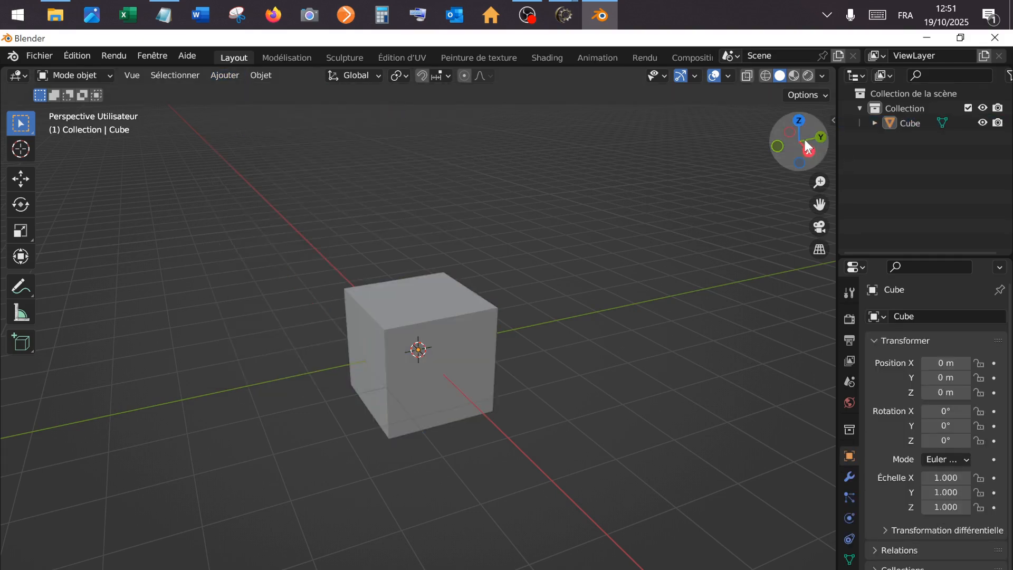
- Start exporting the cube in the OpenMW (.nif) format
left_click_drag(800, 141, 839, 141)
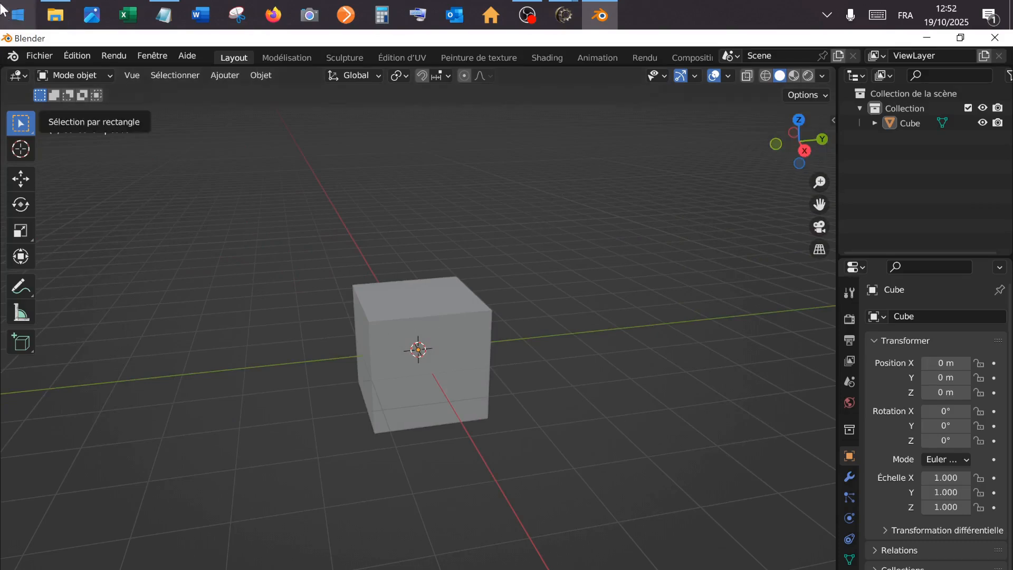
left_click(37, 57)
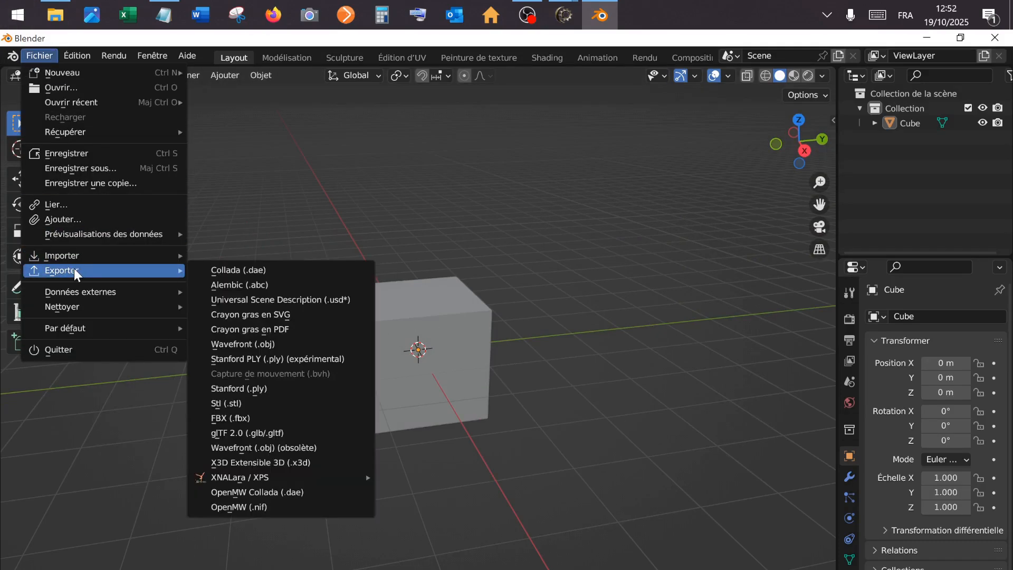
left_click(307, 506)
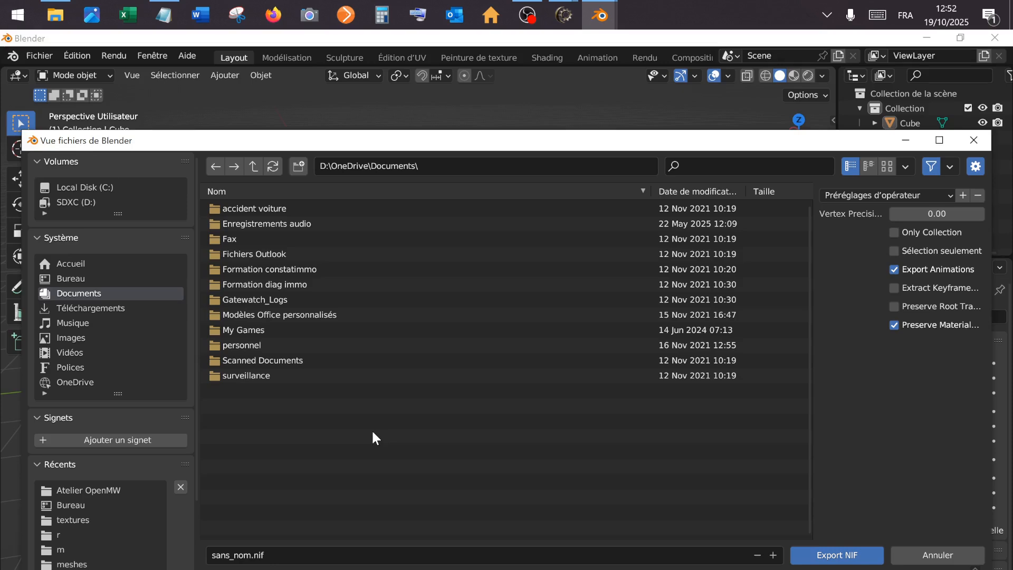
- Switch to File Explorer, open the OpenMW folder's example-suite-master subfolder in its own window, and arrange the two windows
mouse_move(55, 16)
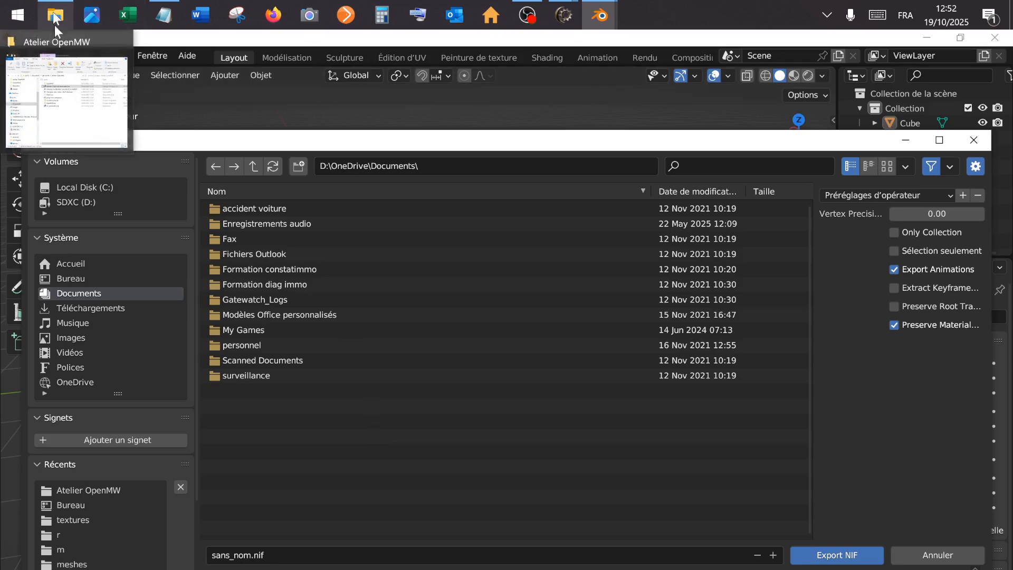
left_click(63, 95)
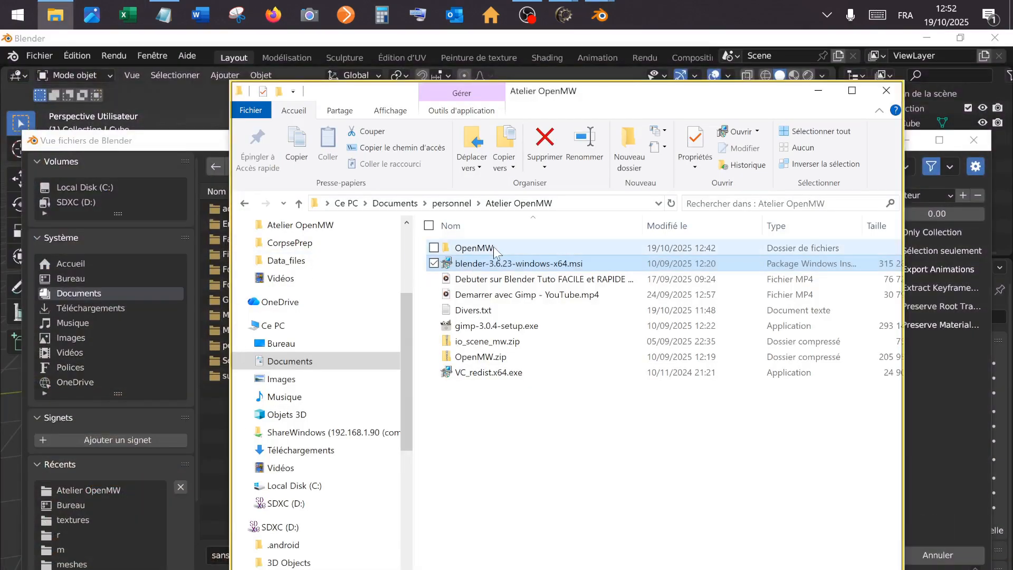
double_click(493, 246)
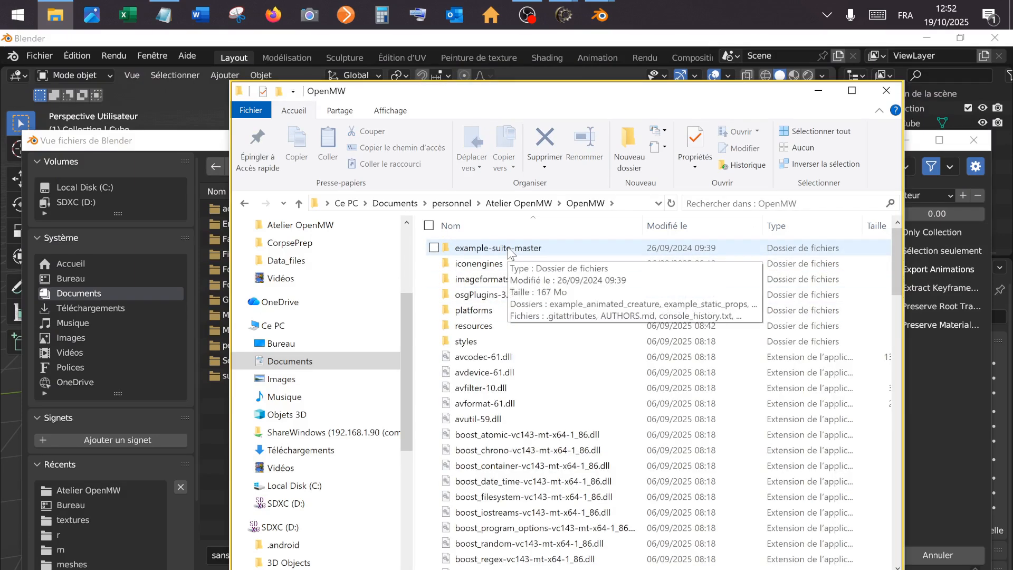
right_click(507, 248)
left_click(478, 277)
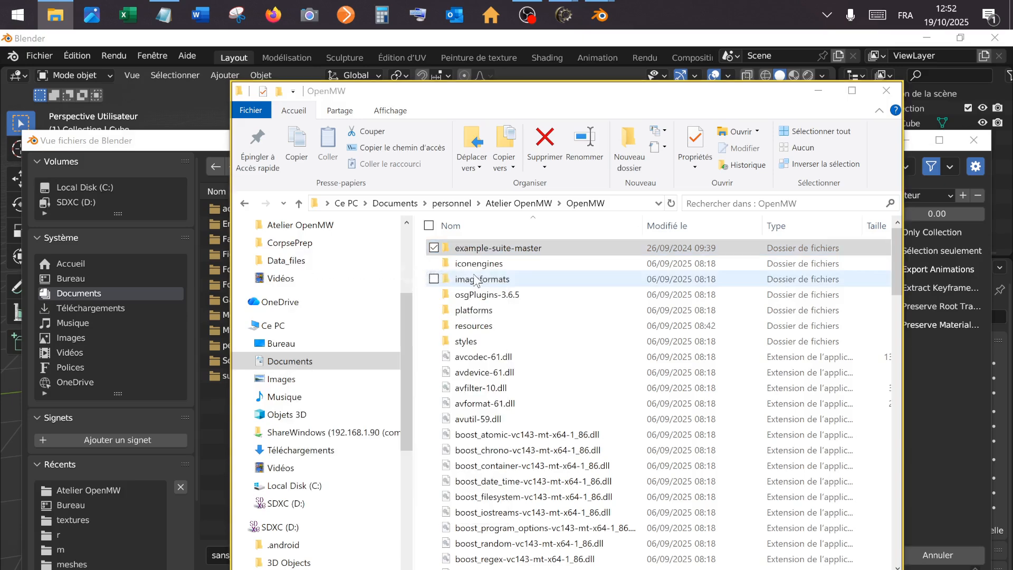
left_click_drag(515, 103, 368, 101)
left_click_drag(825, 144, 857, 143)
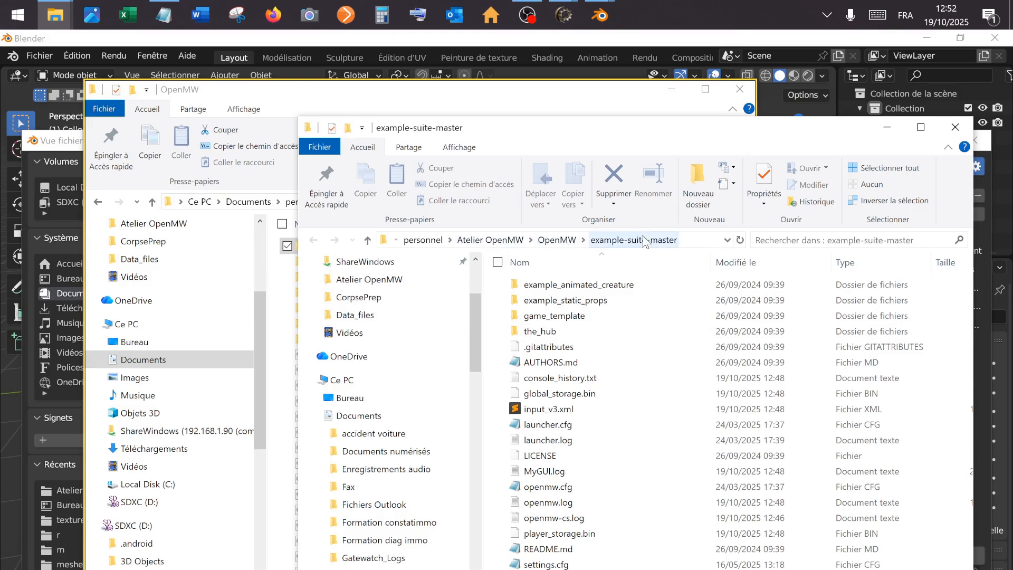
- Browse through game_template and data to the meshes folder to review its files, and return to Blender's export dialog
double_click(548, 321)
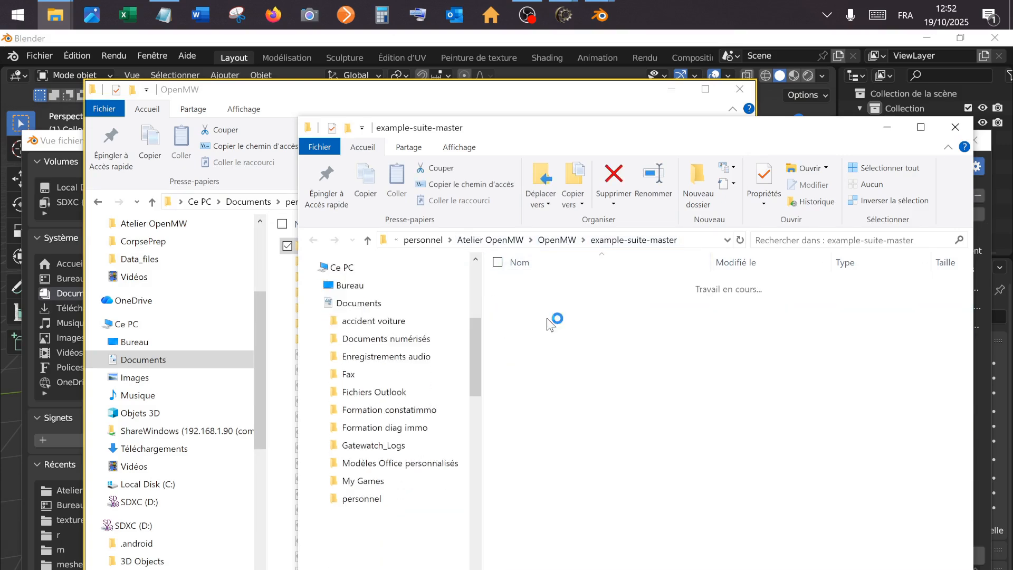
double_click(533, 285)
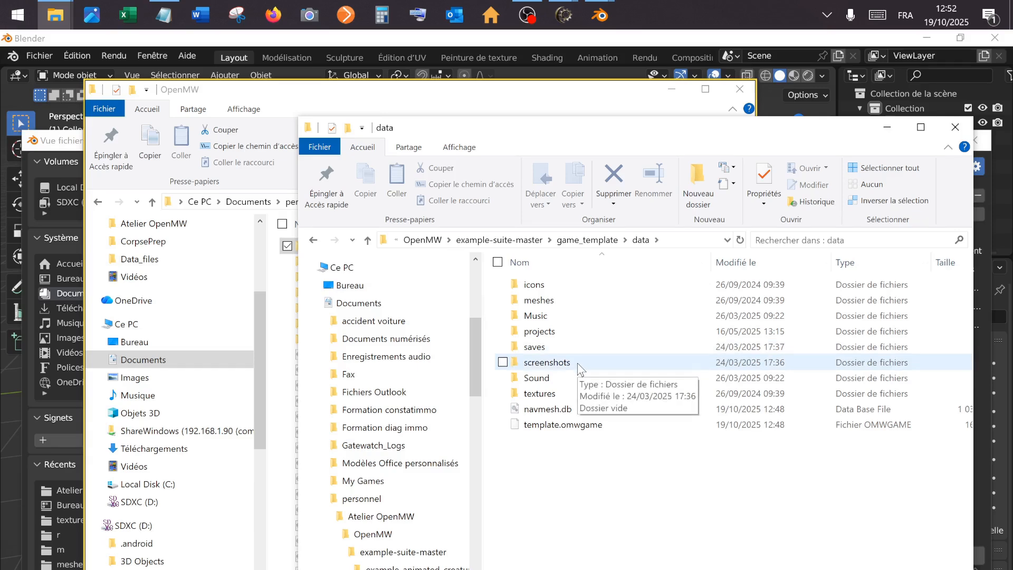
double_click(544, 301)
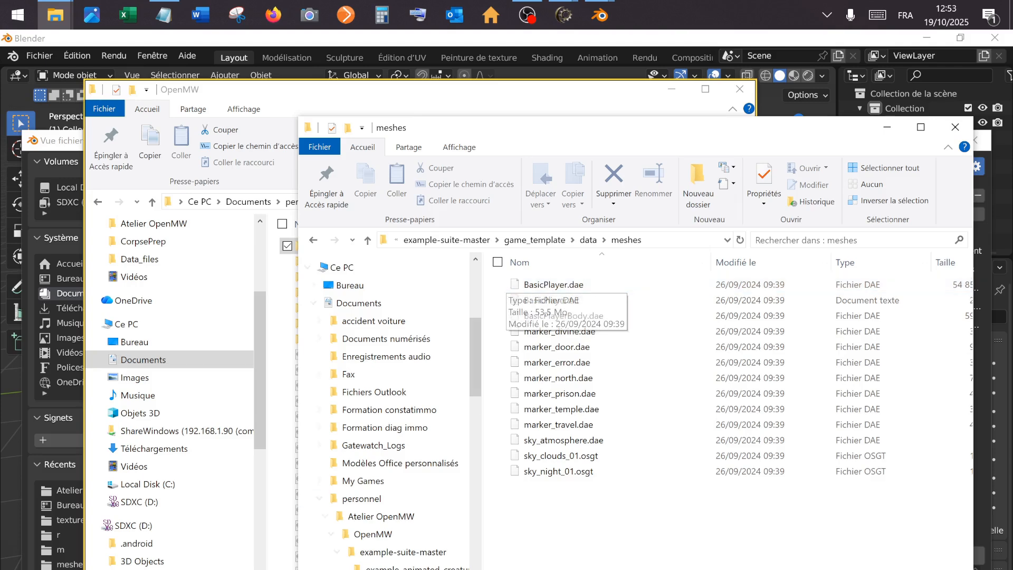
left_click_drag(682, 132, 672, 95)
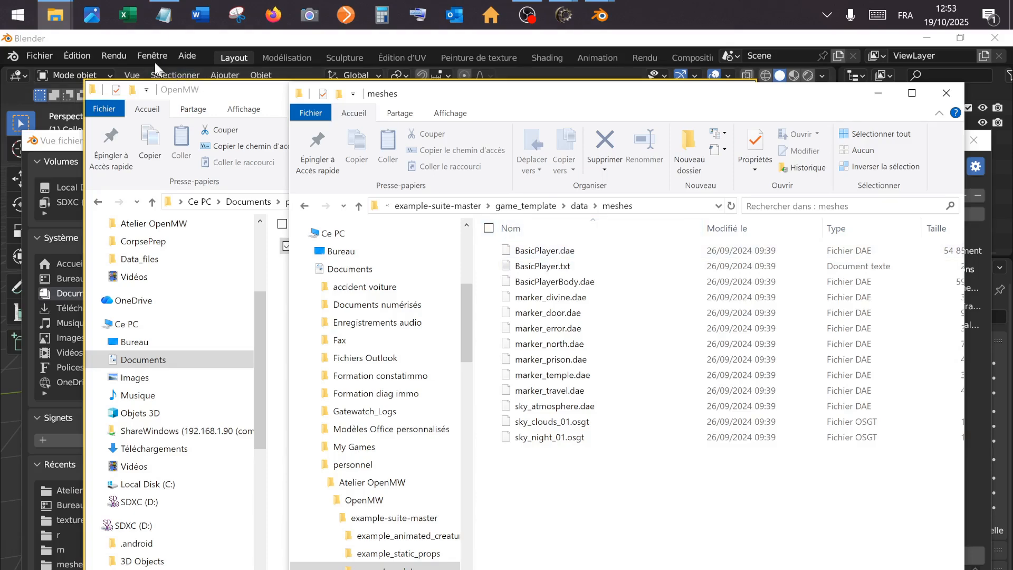
left_click(155, 39)
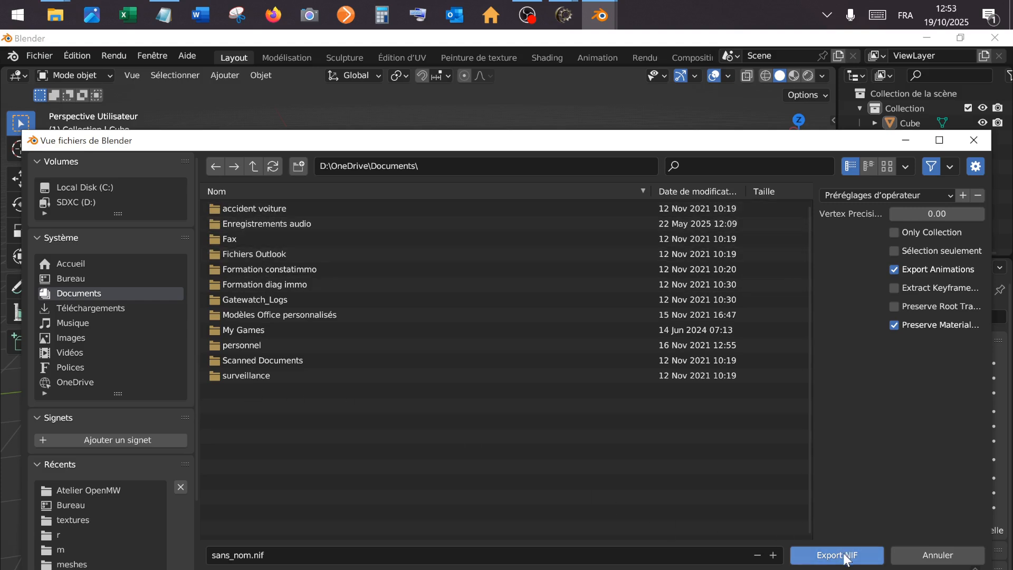
- Set the export destination to OpenMW\example-suite-master\game_template\data\meshes inside the Atelier OpenMW folder
left_click(98, 493)
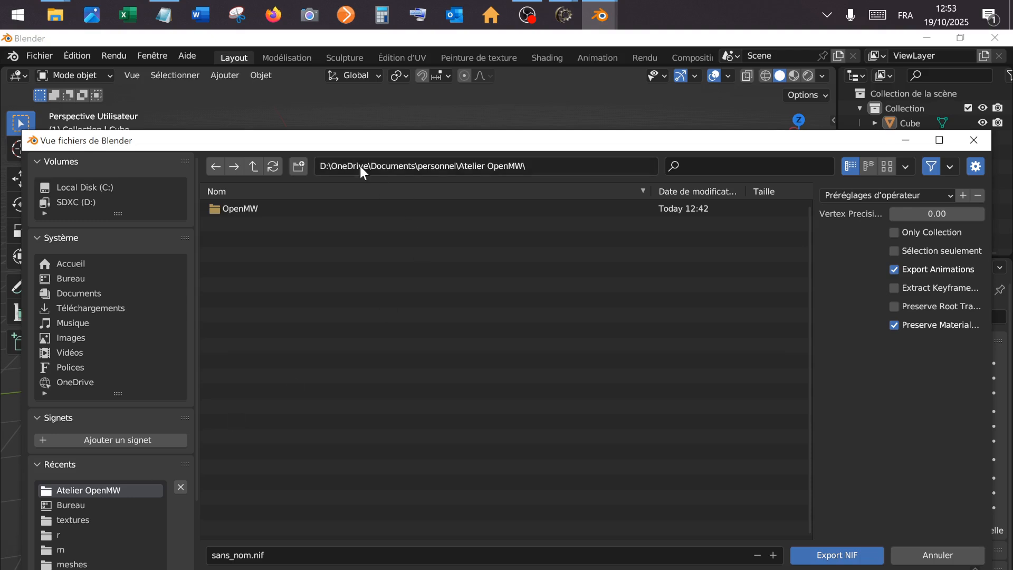
double_click(341, 208)
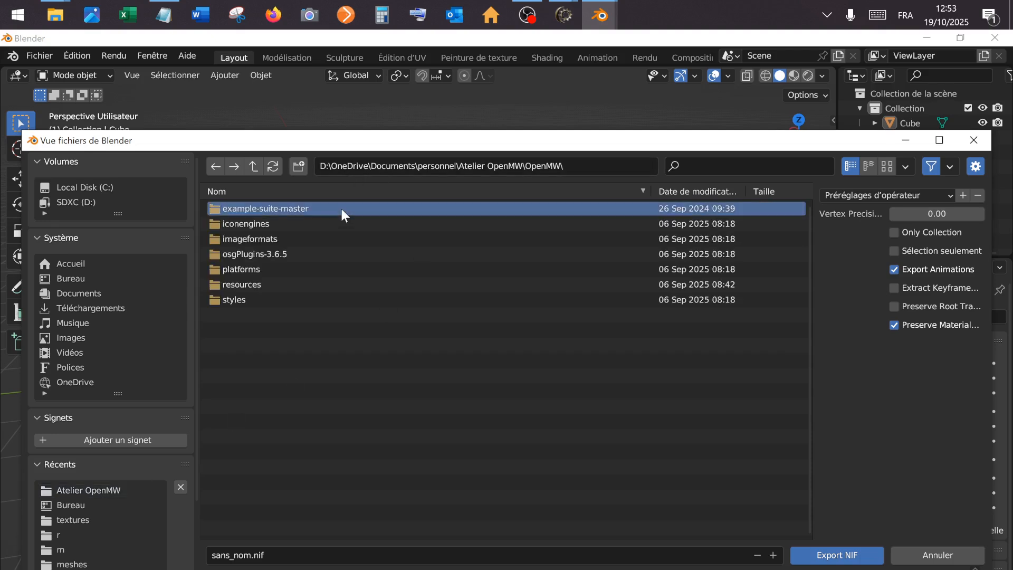
double_click(340, 206)
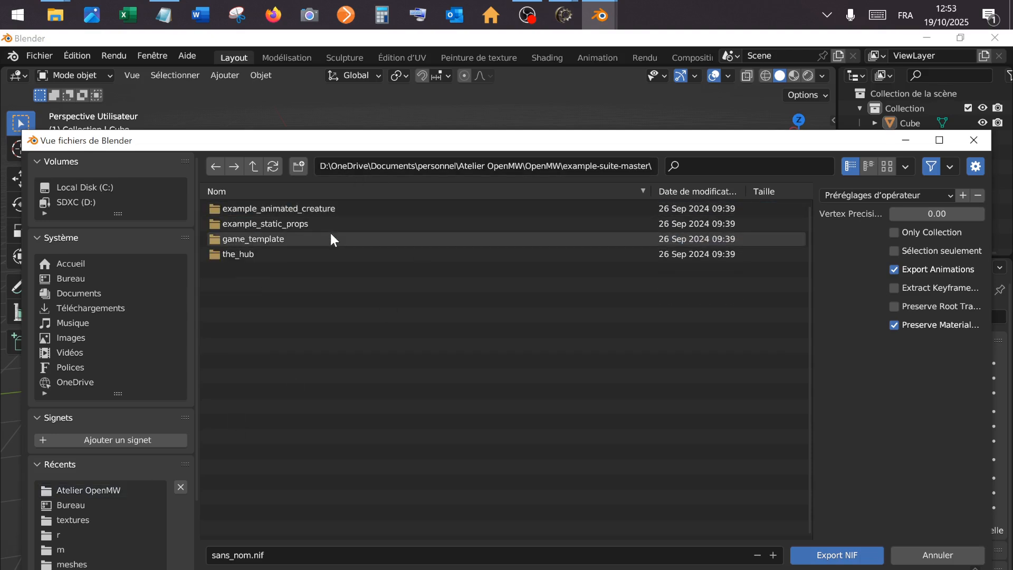
double_click(329, 236)
left_click(319, 207)
double_click(318, 207)
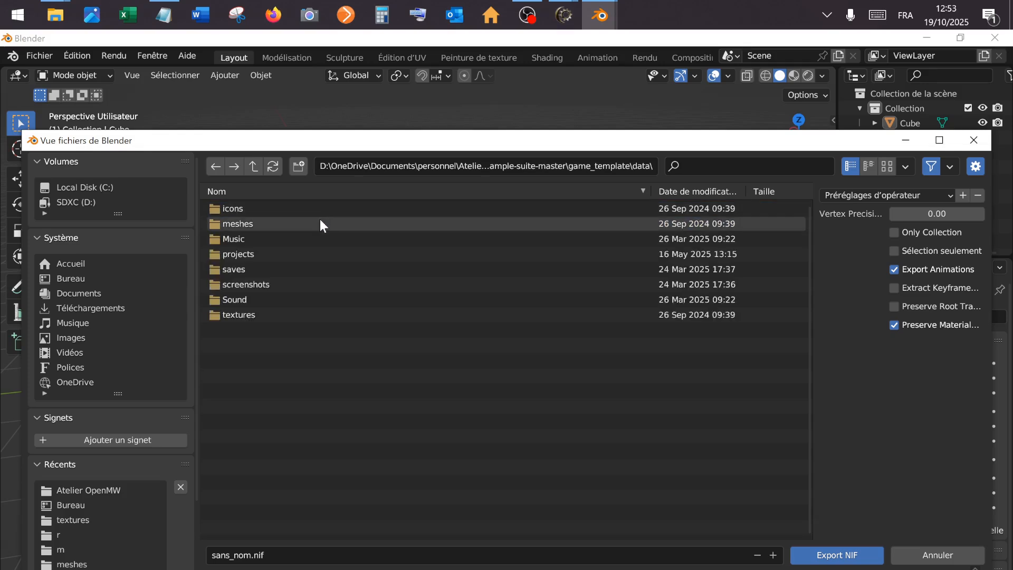
double_click(320, 221)
- Name the export file Cube.nif and export it to the meshes folder
left_click(238, 554)
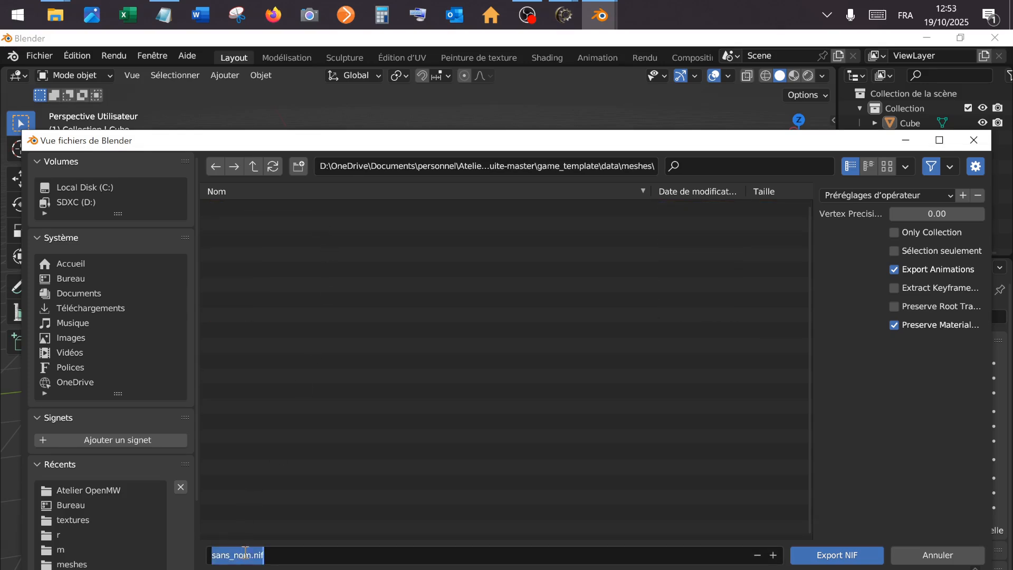
left_click_drag(251, 555, 209, 552)
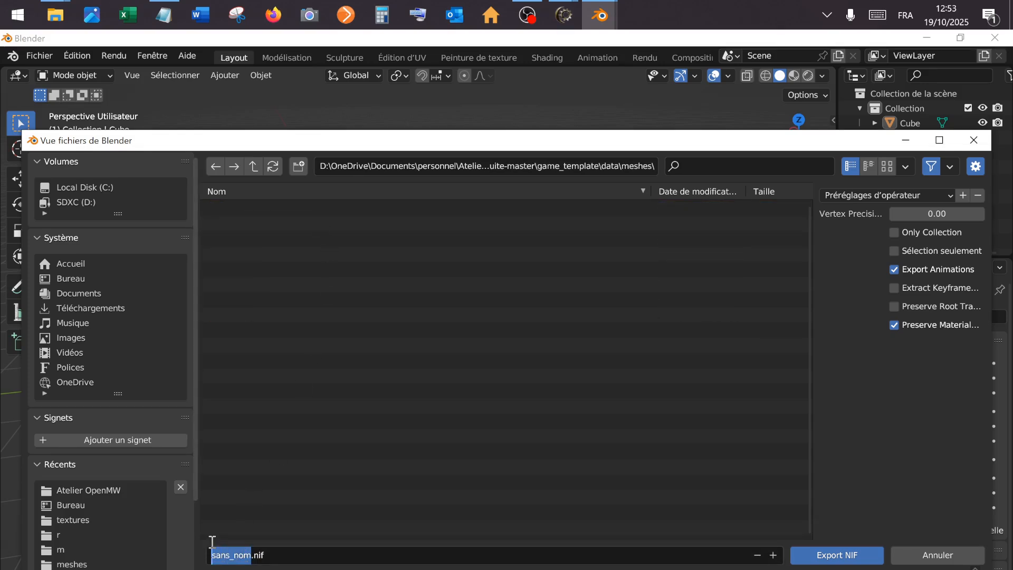
type("Cube")
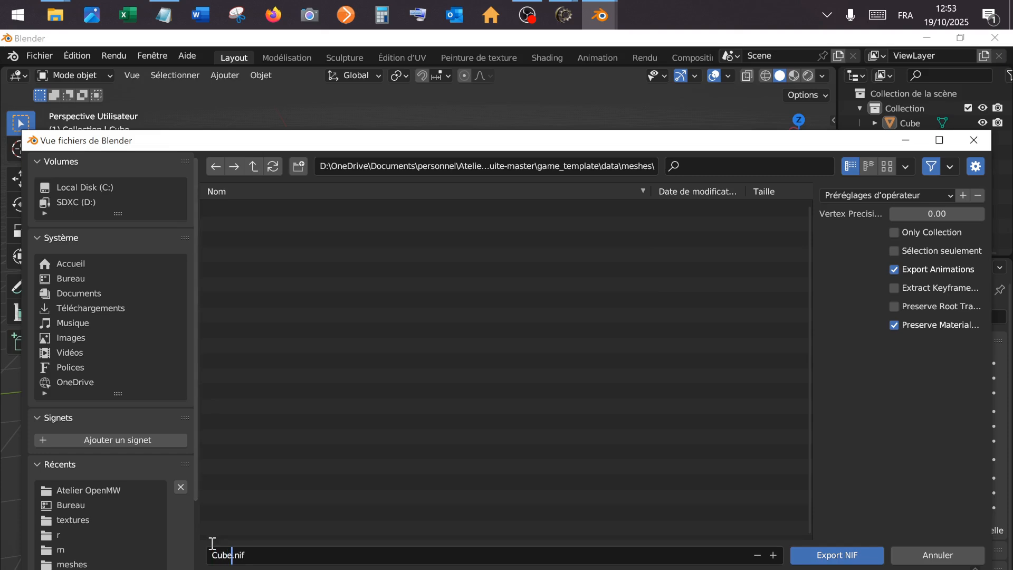
left_click(832, 561)
left_click(832, 561)
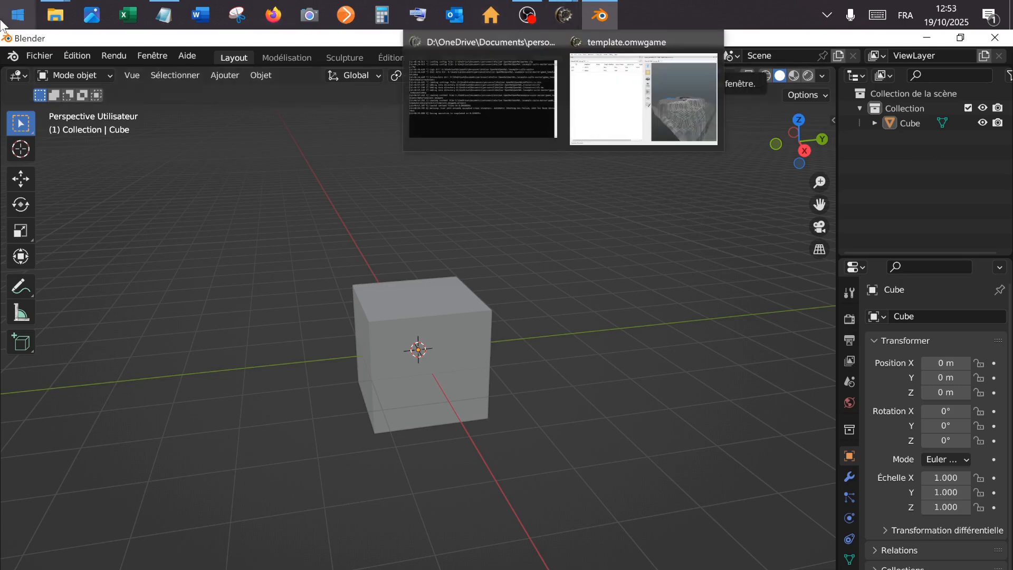
- Switch to File Explorer and check for the exported Cube.nif in the meshes folder
mouse_move(55, 15)
left_click(200, 97)
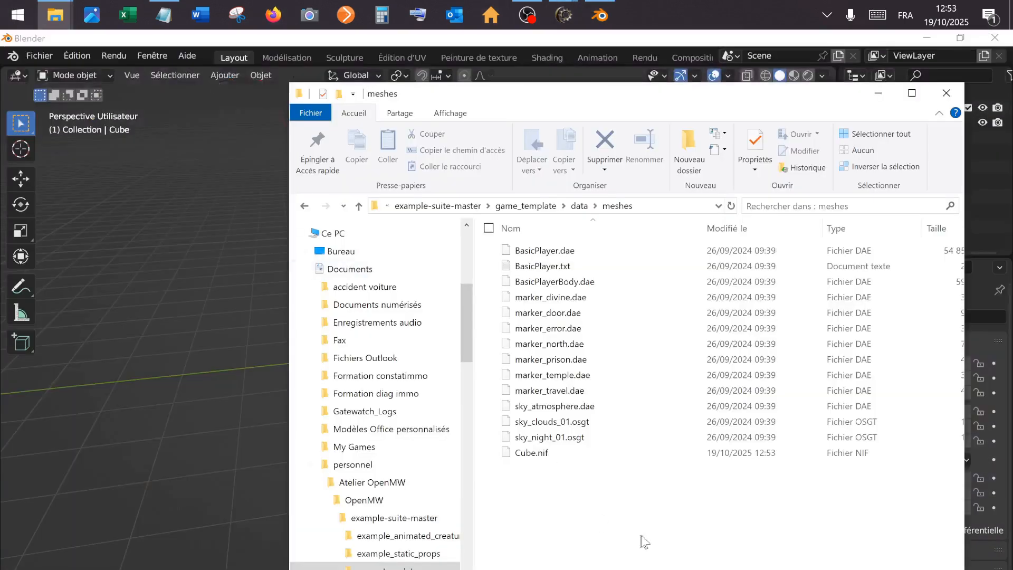
left_click(559, 453)
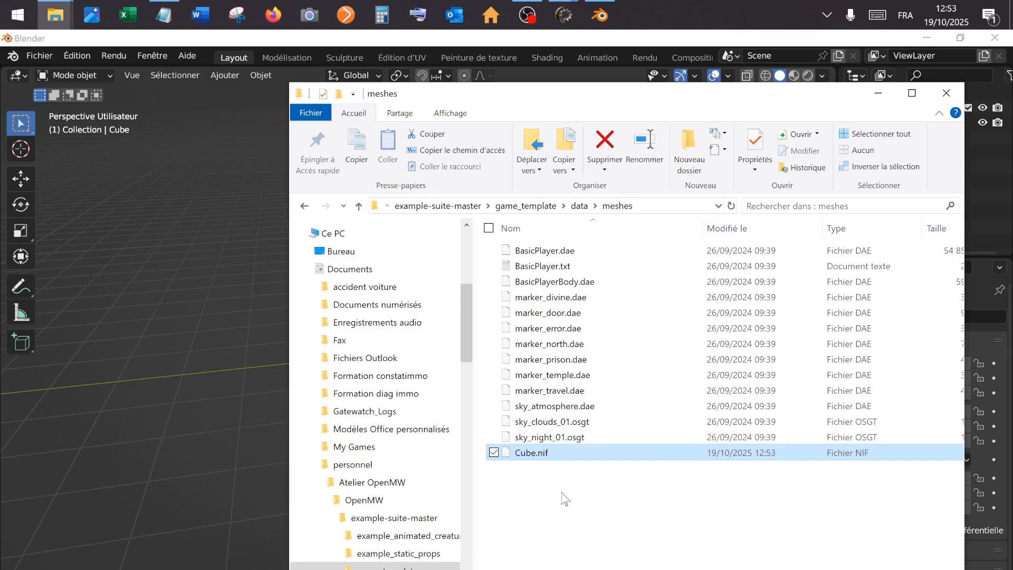
- Switch to the template.omwgame window in OpenMW-CS and open the world's Objects table
left_click(564, 15)
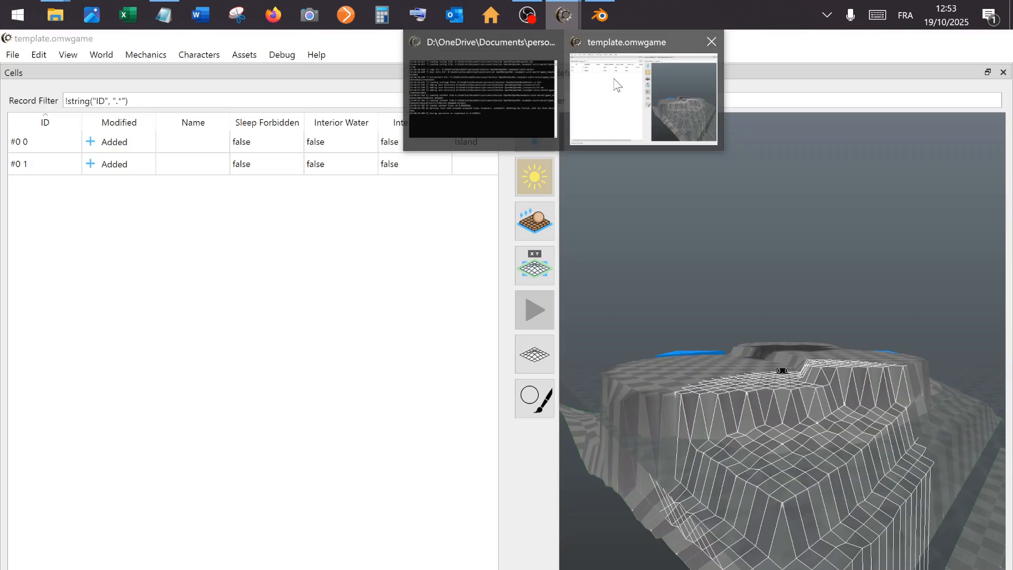
left_click(614, 84)
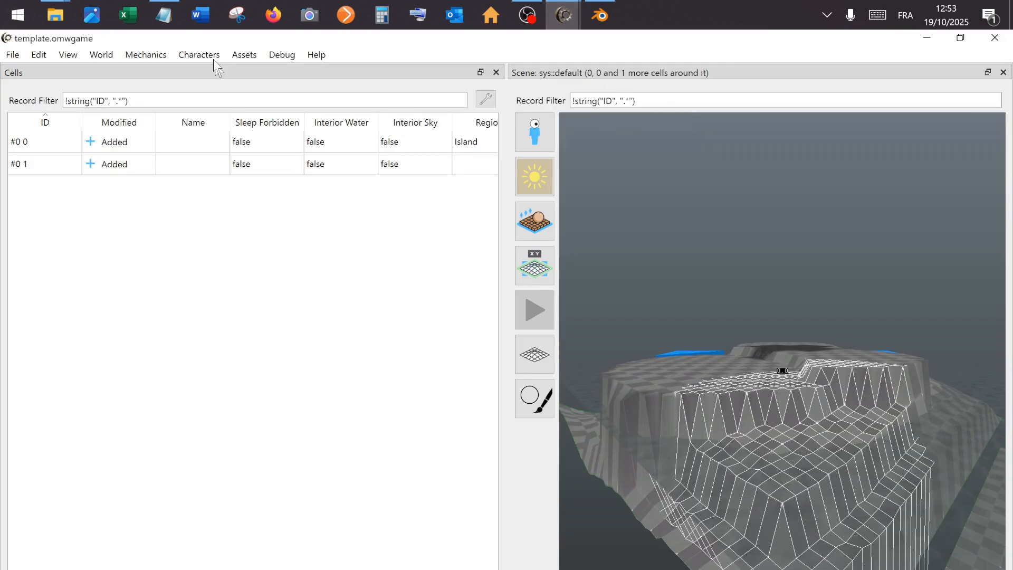
left_click(101, 55)
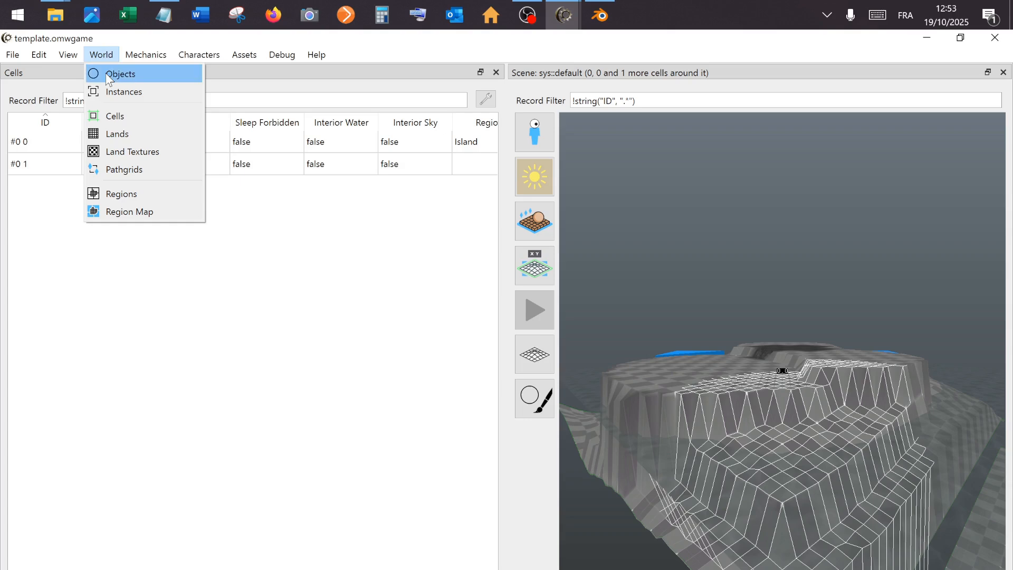
left_click(115, 77)
- Add a new object record of type Static with the ID Carre
right_click(532, 325)
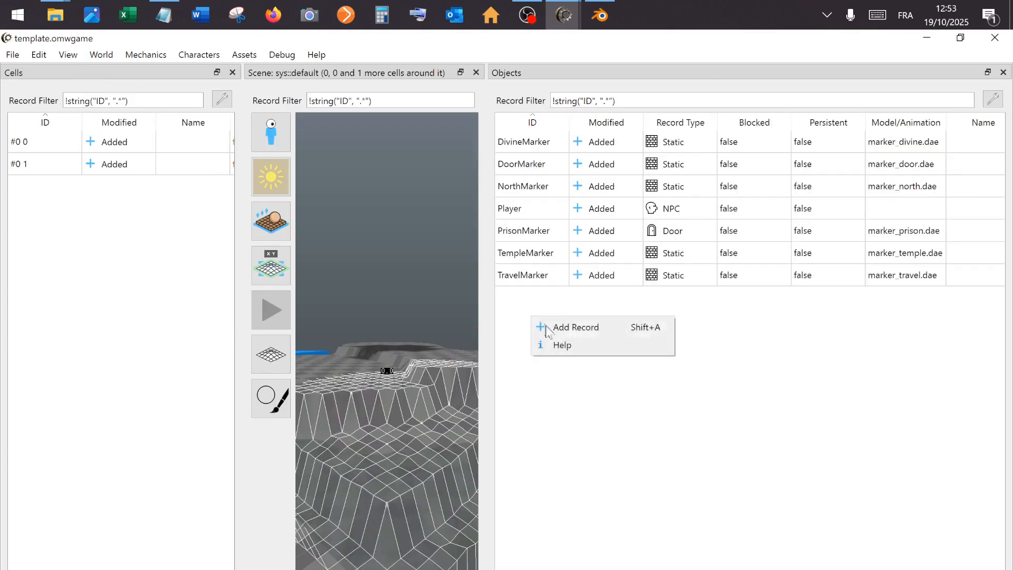
key("Escape")
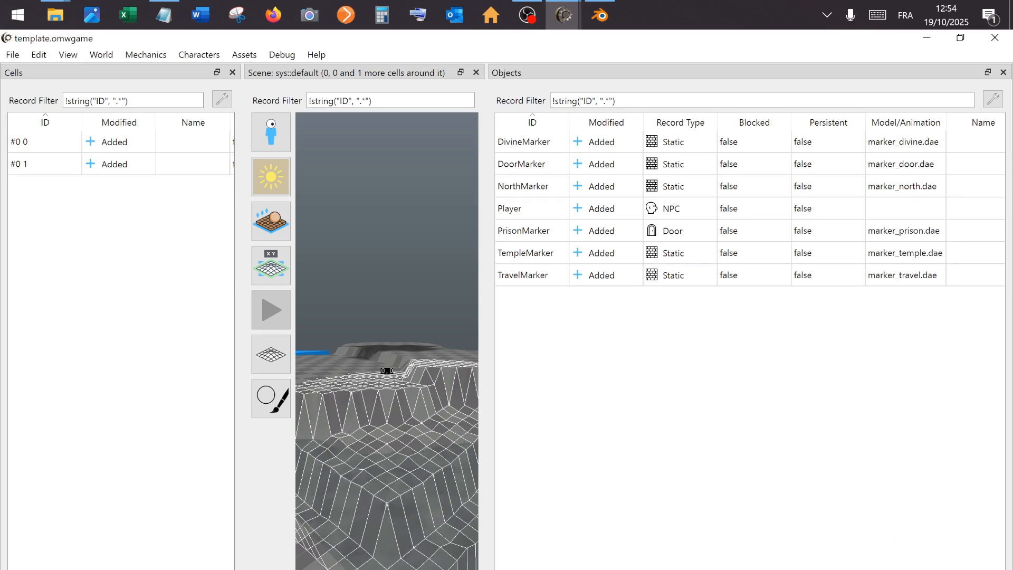
left_click(828, 569)
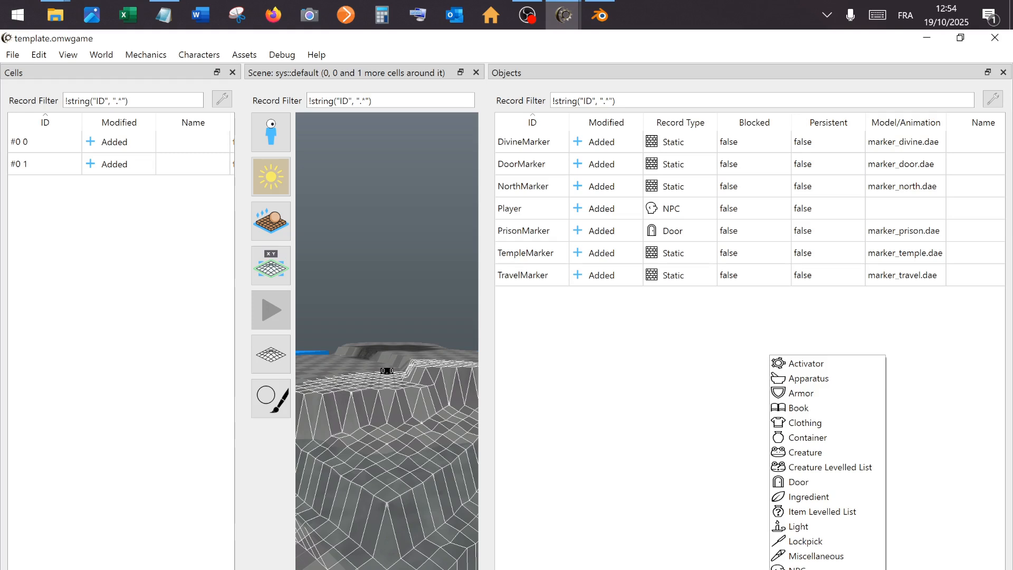
key("Escape")
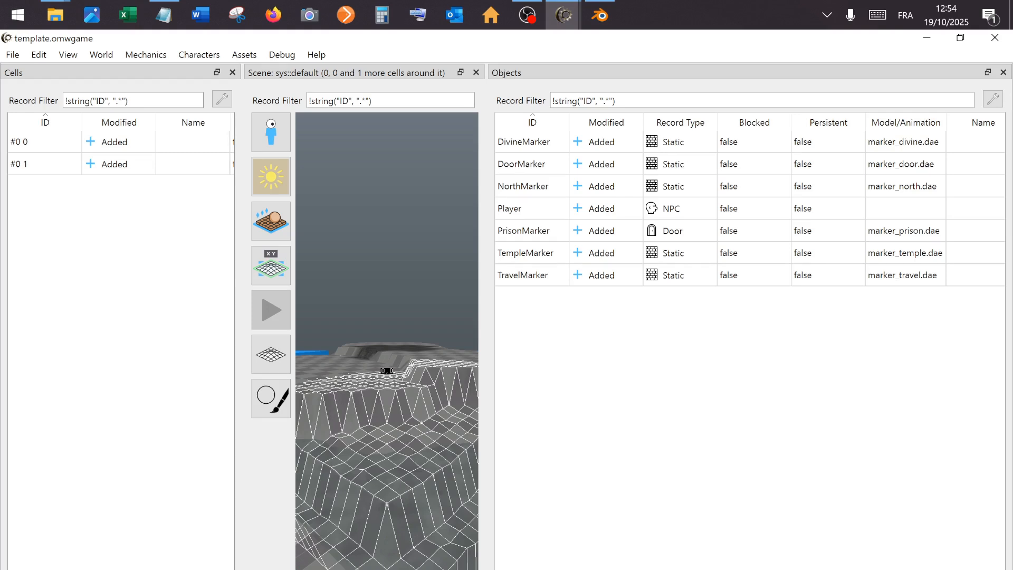
key("Return")
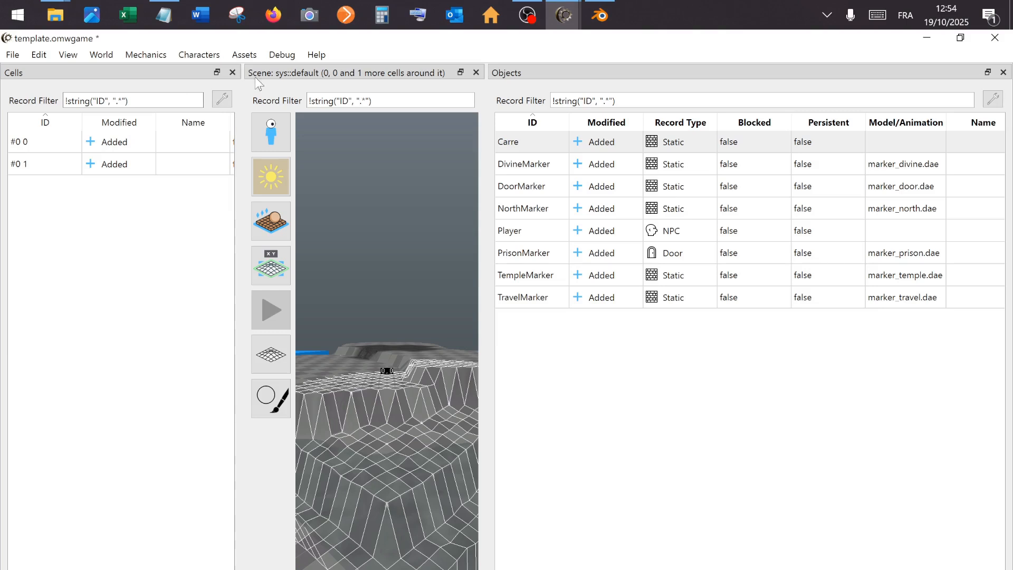
- Open the Carre record from the Objects table for editing
left_click(252, 58)
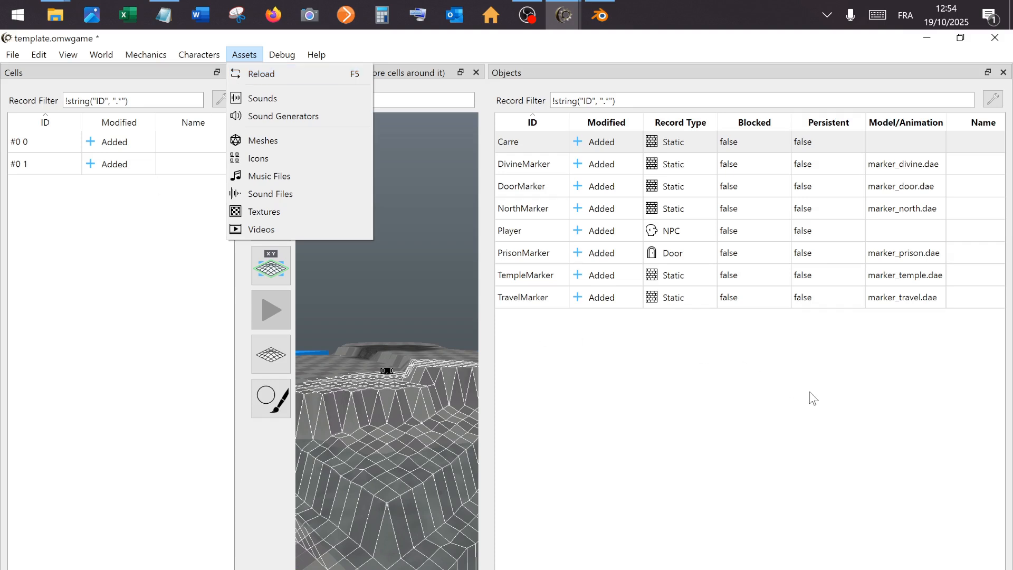
left_click(815, 364)
left_click(516, 143)
right_click(515, 141)
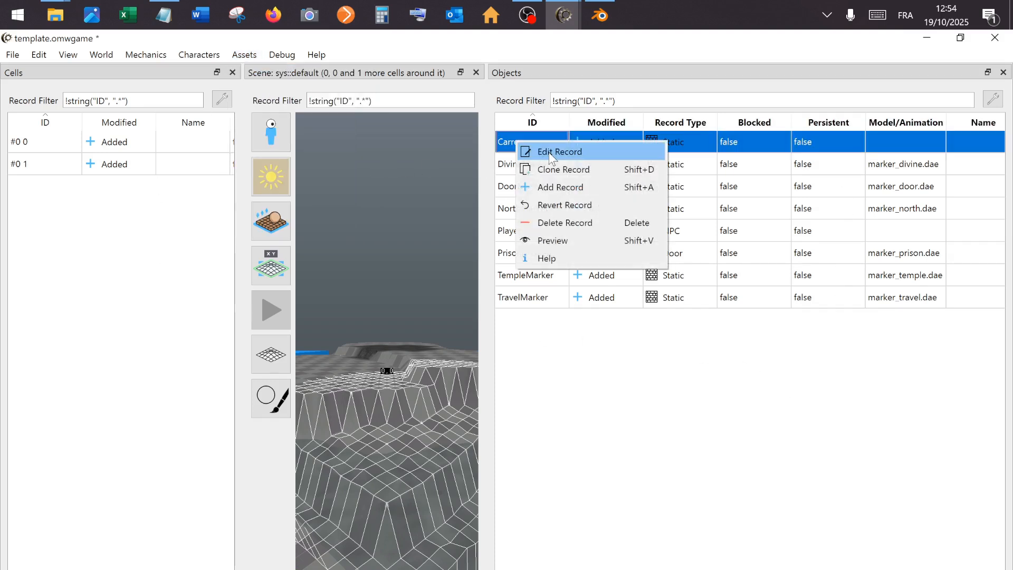
left_click(549, 152)
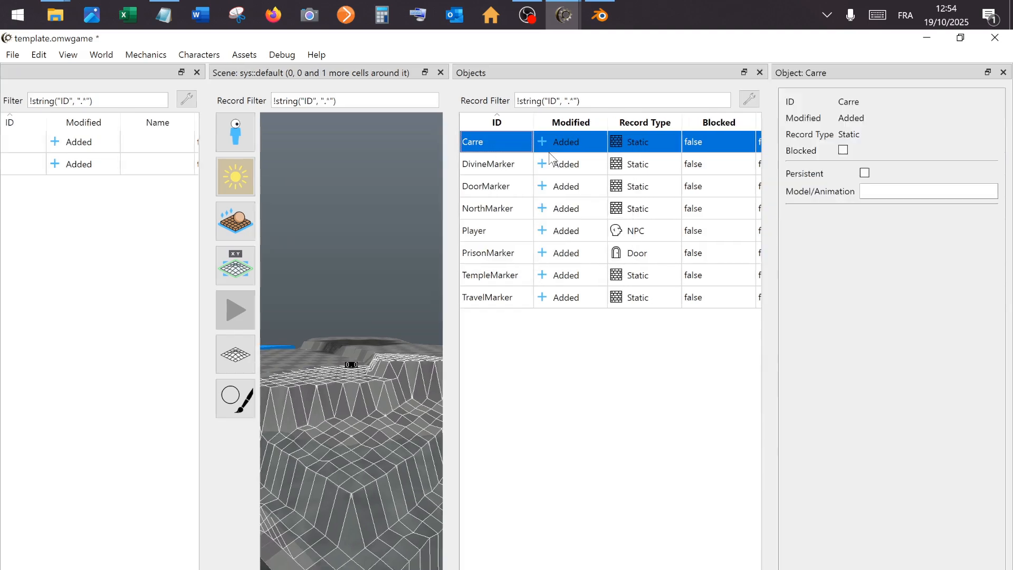
right_click(521, 140)
left_click(944, 301)
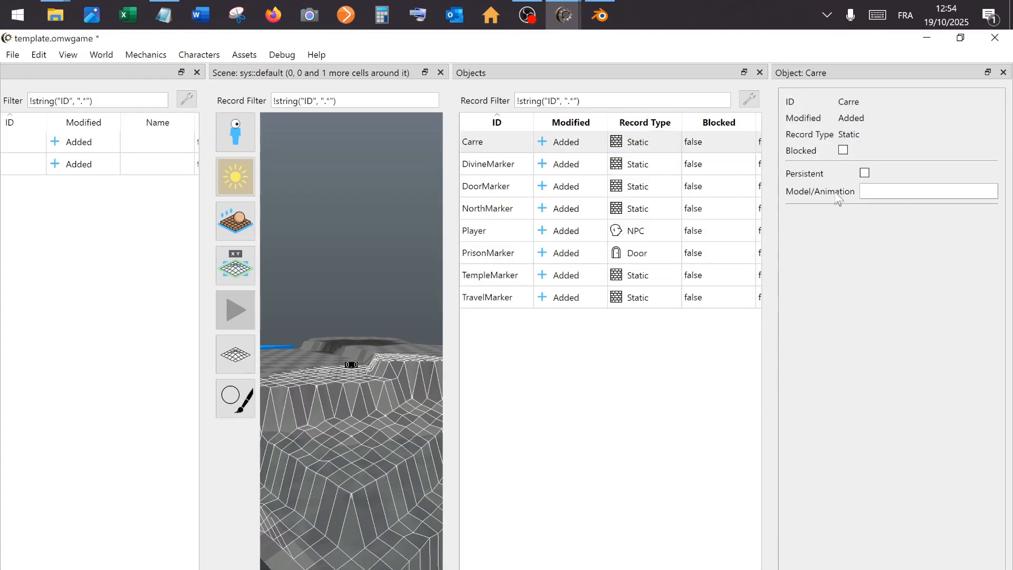
- Try to assign the cube mesh as the Carre record's Model/Animation, and clear the entry
left_click(887, 192)
type("cube")
key("BackSpace")
key("BackSpace")
key("BackSpace")
key("BackSpace")
left_click(873, 301)
- Reload the assets, set the Carre record's Model/Animation to cube.nif, and close the record
left_click(235, 55)
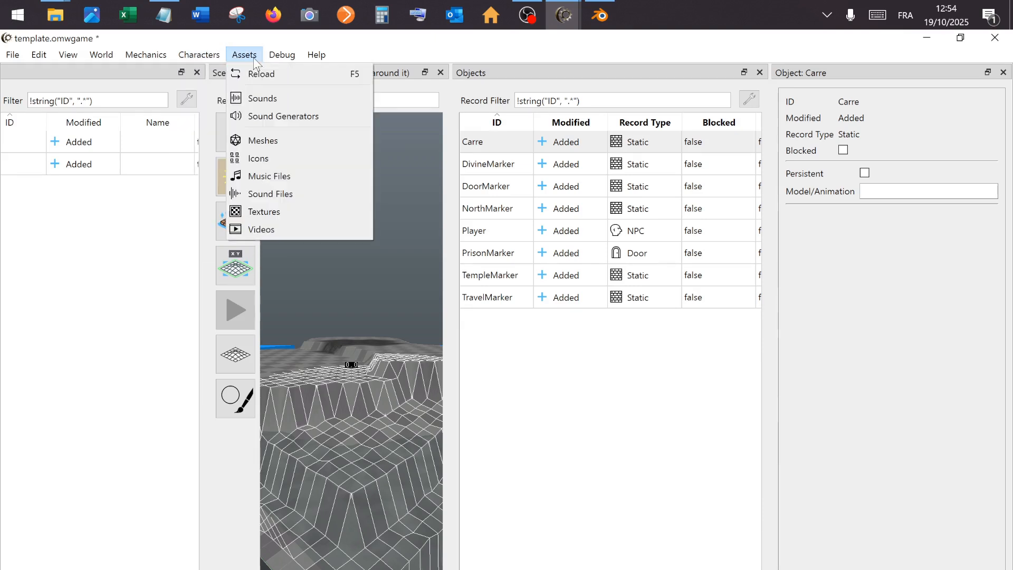
left_click(319, 73)
left_click(937, 188)
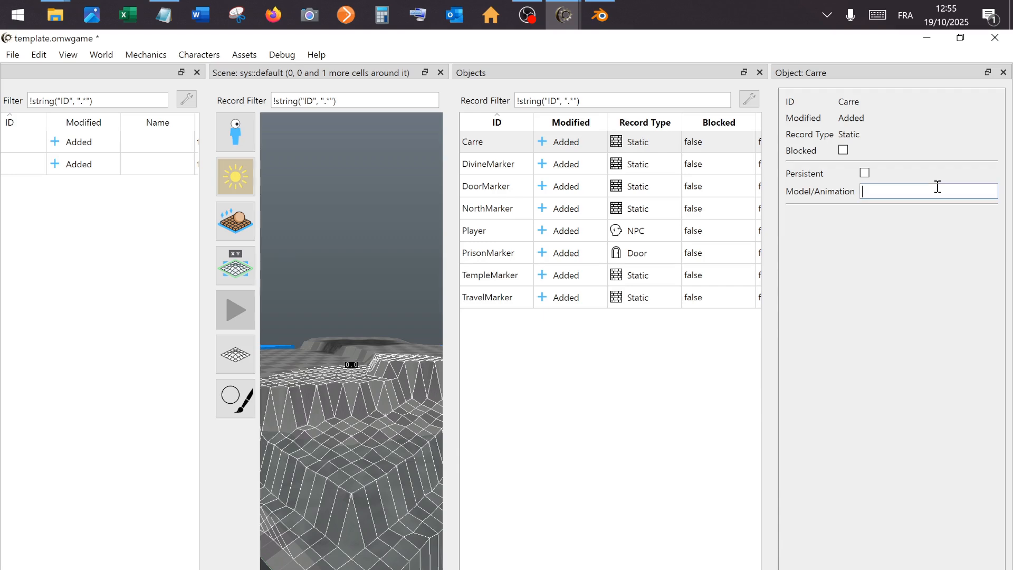
type("cu")
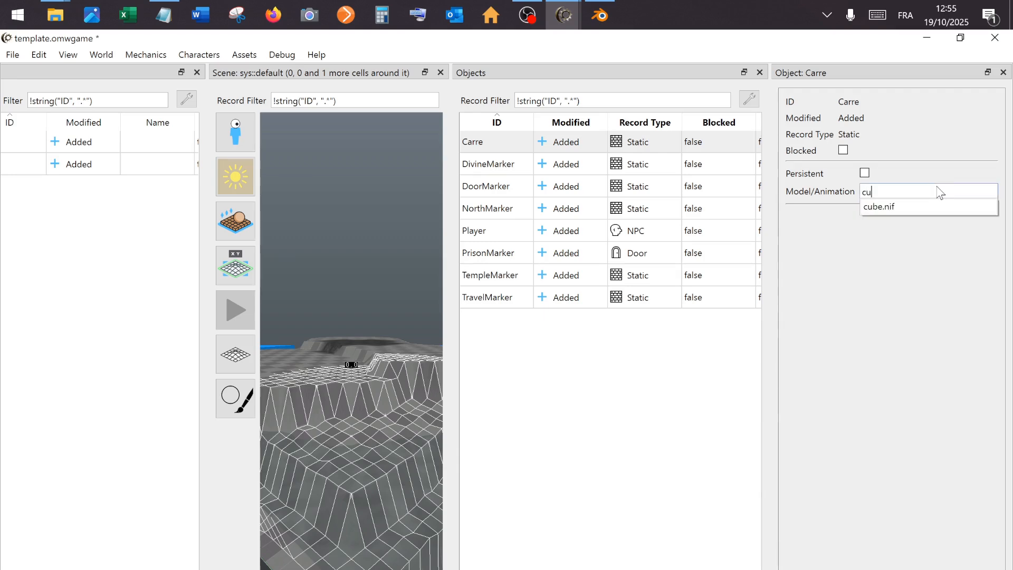
left_click(897, 206)
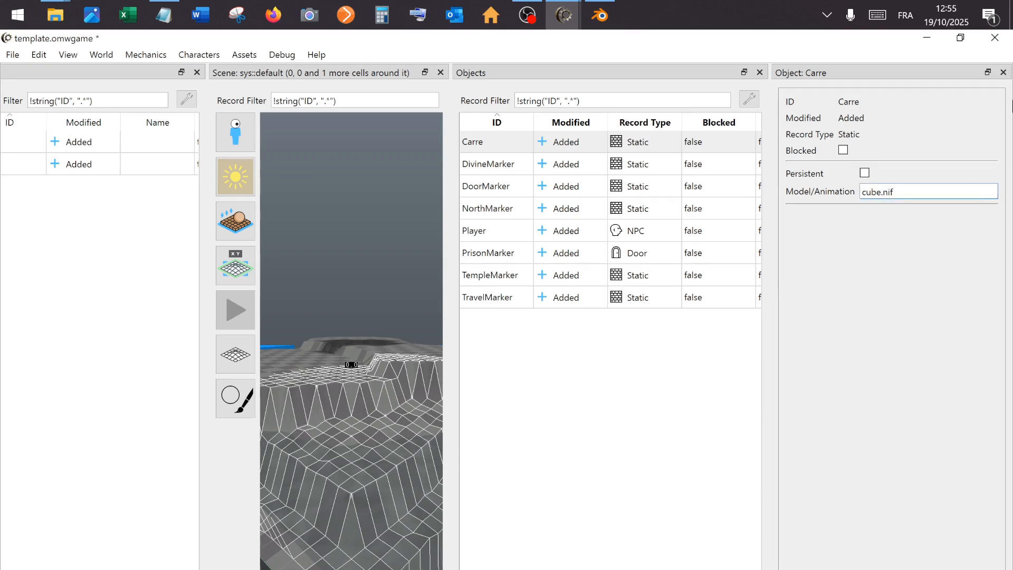
left_click(1002, 73)
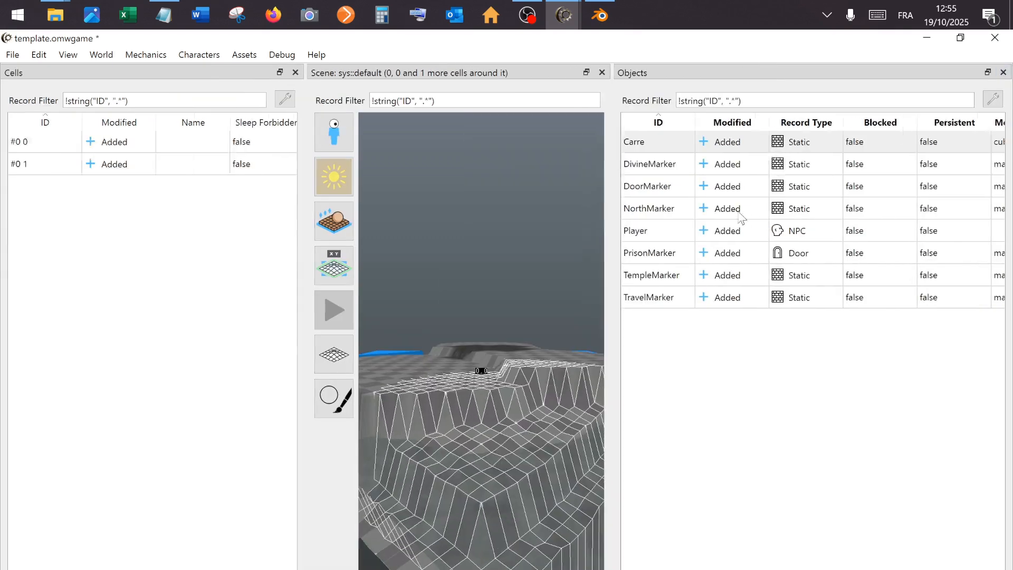
- Try to place the Carre object on the terrain in the scene while terrain editing is active
left_click(664, 139)
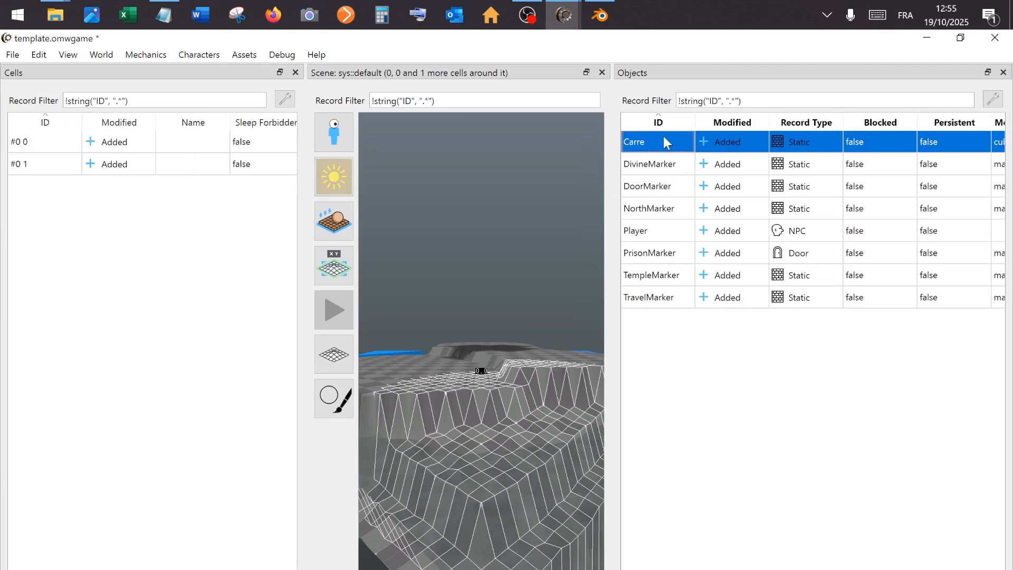
left_click_drag(663, 136, 758, 200)
scroll(459, 327, "up", 6)
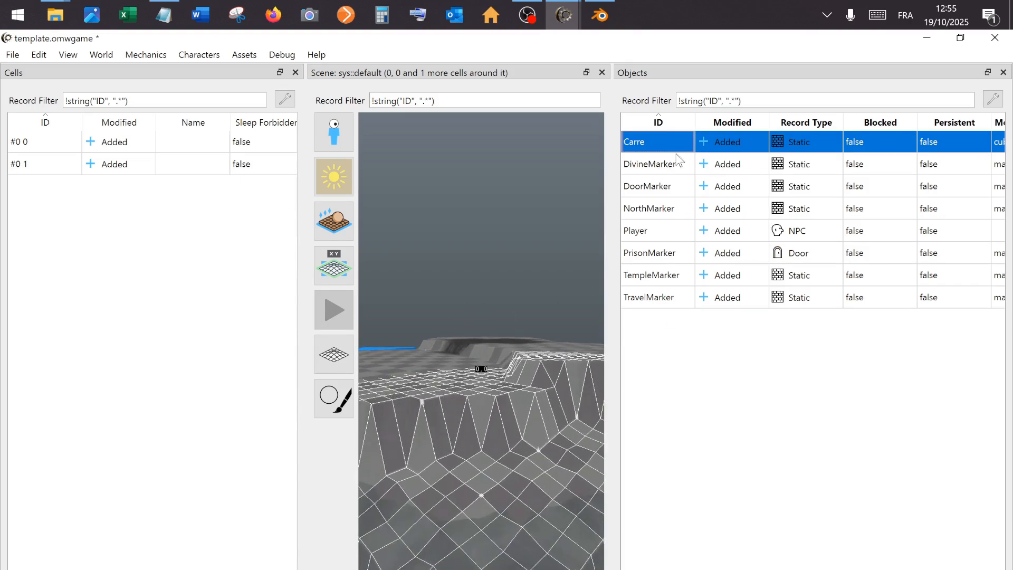
left_click_drag(669, 144, 745, 285)
left_click(782, 144)
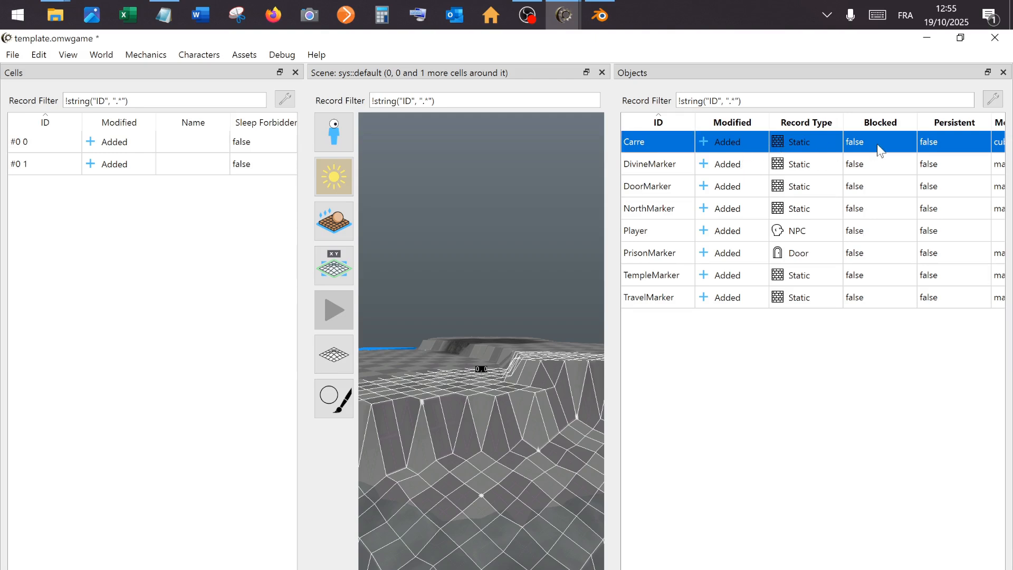
left_click(674, 142)
left_click(718, 168)
left_click_drag(649, 141, 429, 374)
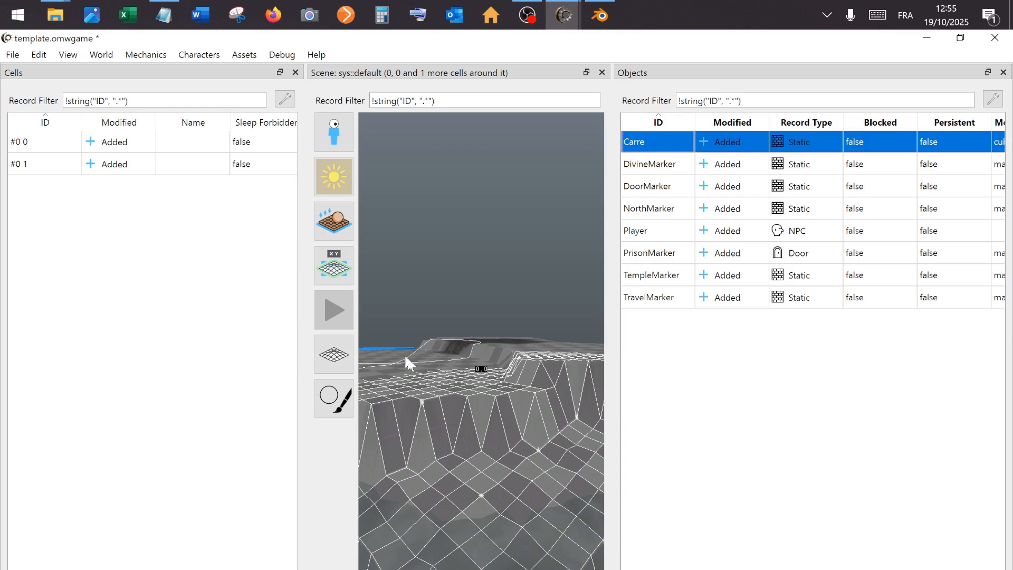
- Switch the scene to Instance editing and place four instances of the Carre object across the terrain
left_click(337, 403)
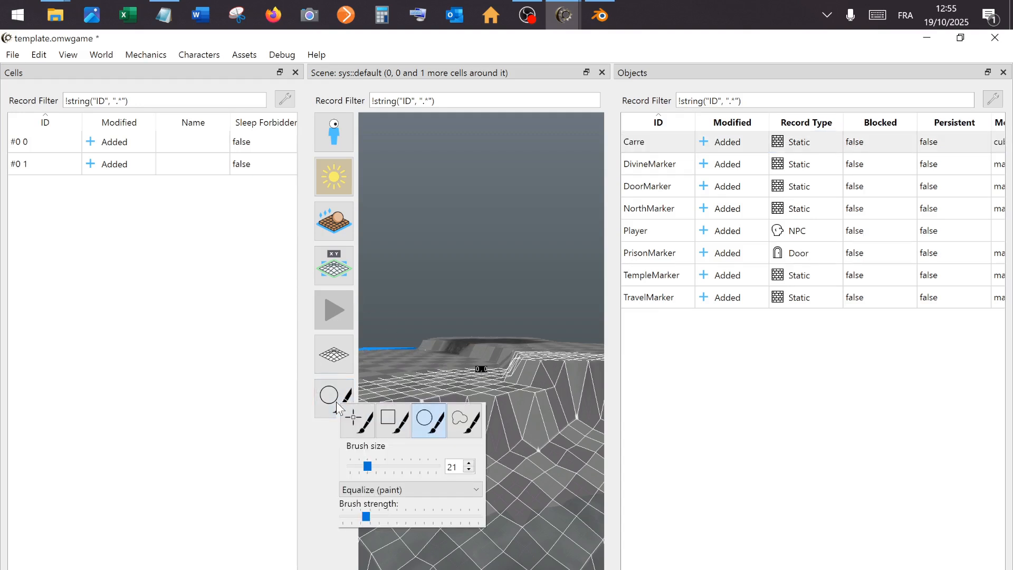
left_click(340, 353)
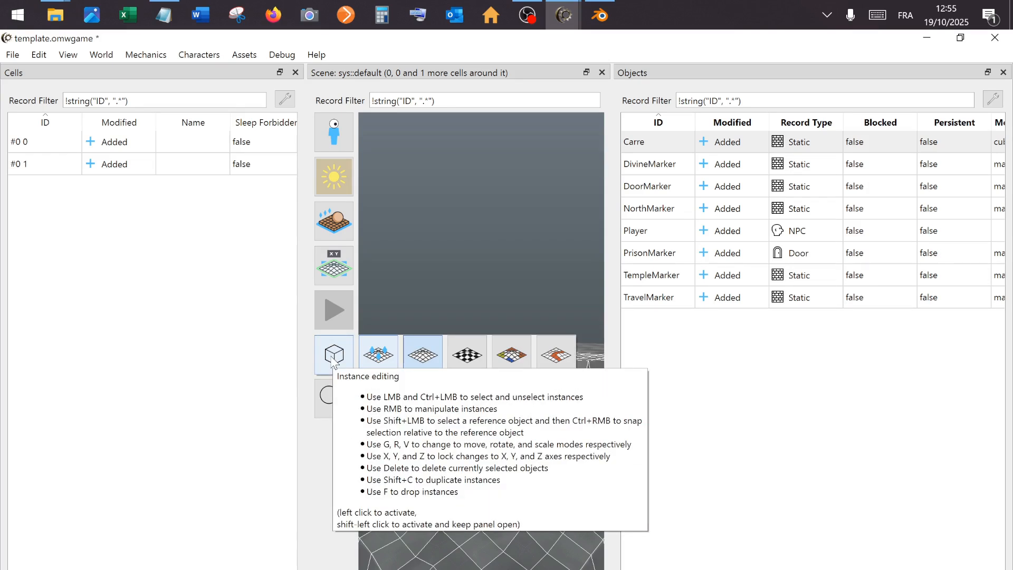
left_click(334, 355)
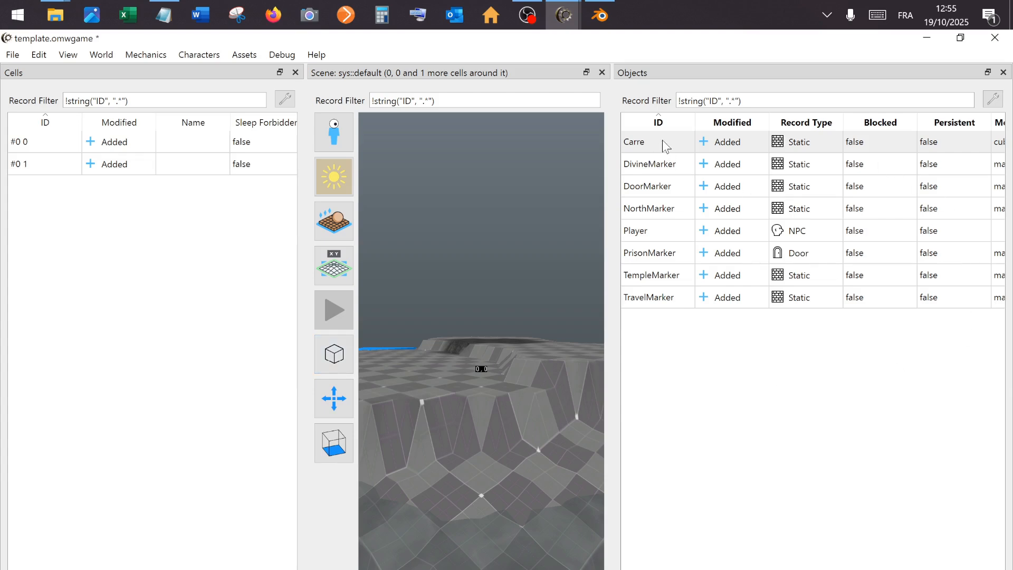
left_click_drag(661, 144, 466, 361)
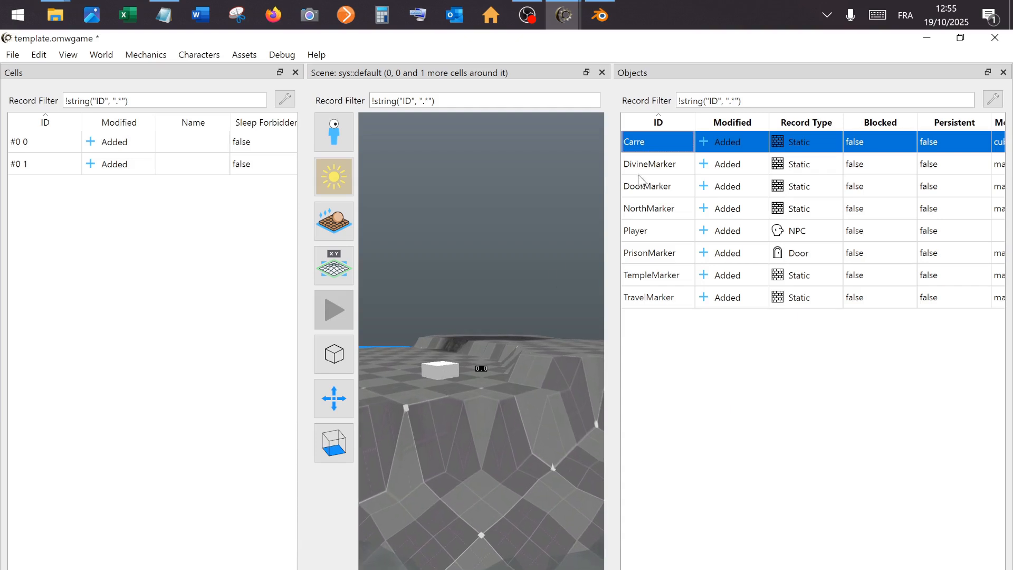
left_click_drag(656, 142, 555, 330)
left_click_drag(498, 379, 497, 380)
left_click_drag(656, 144, 472, 402)
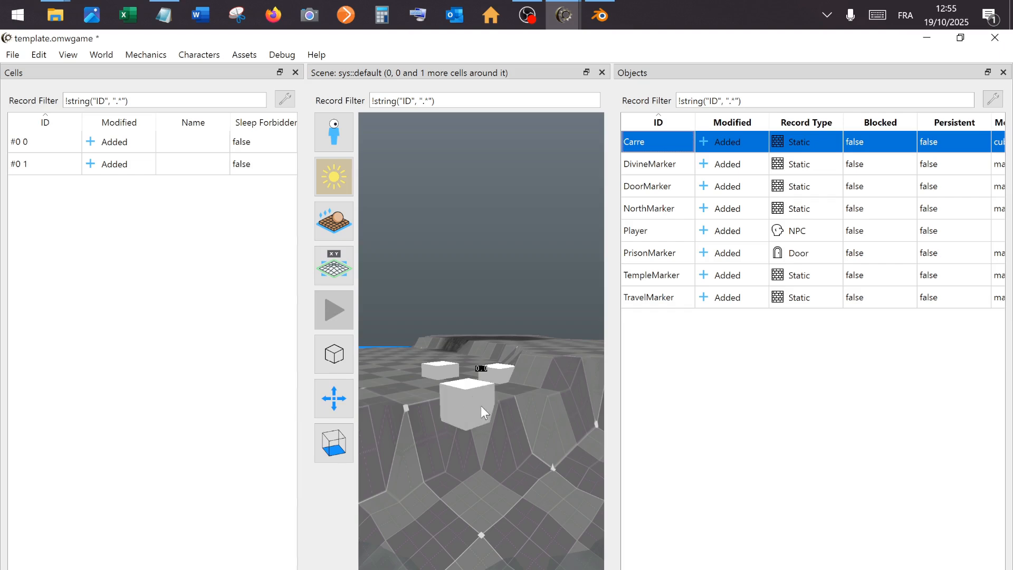
left_click_drag(650, 146, 477, 529)
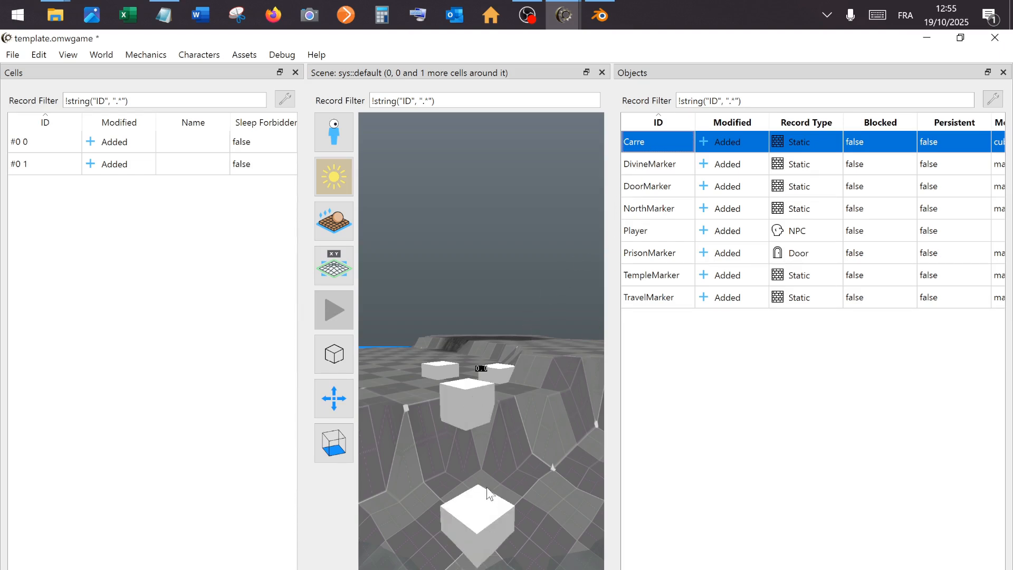
- Save the template.omwgame project with the placed cubes
scroll(486, 486, "down", 2)
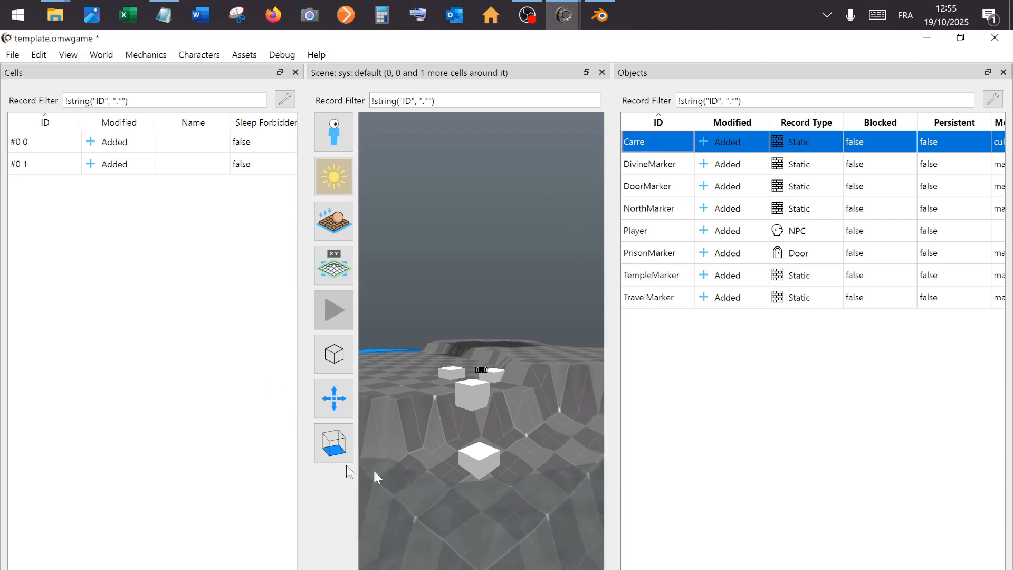
scroll(429, 330, "down", 3)
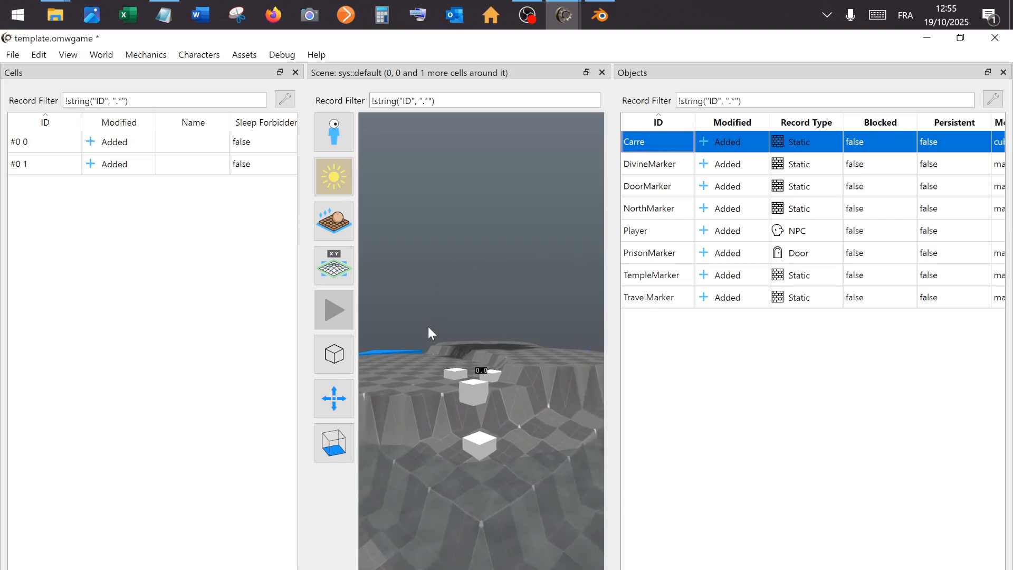
scroll(429, 321, "down", 2)
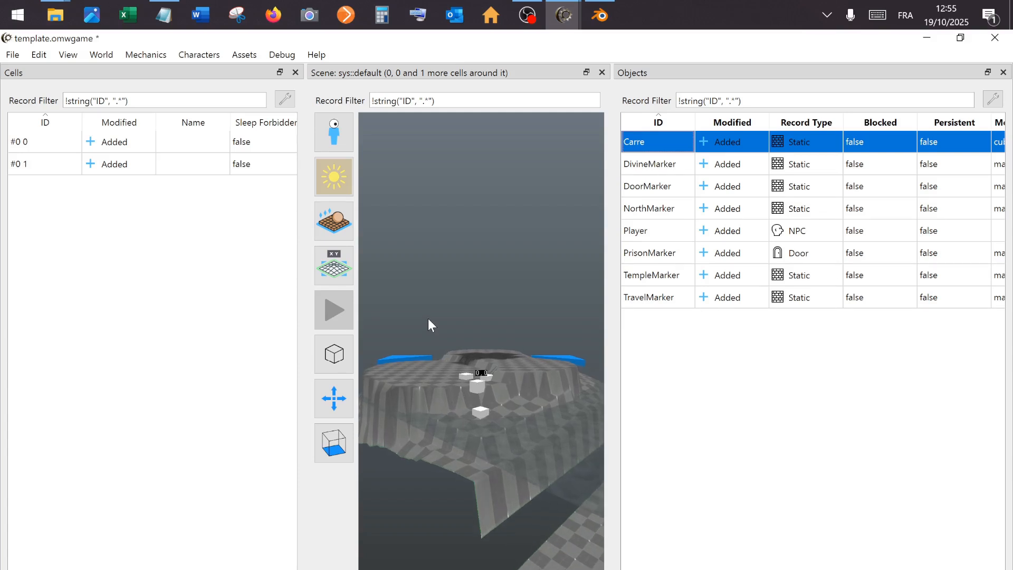
middle_click_drag(428, 318, 466, 405)
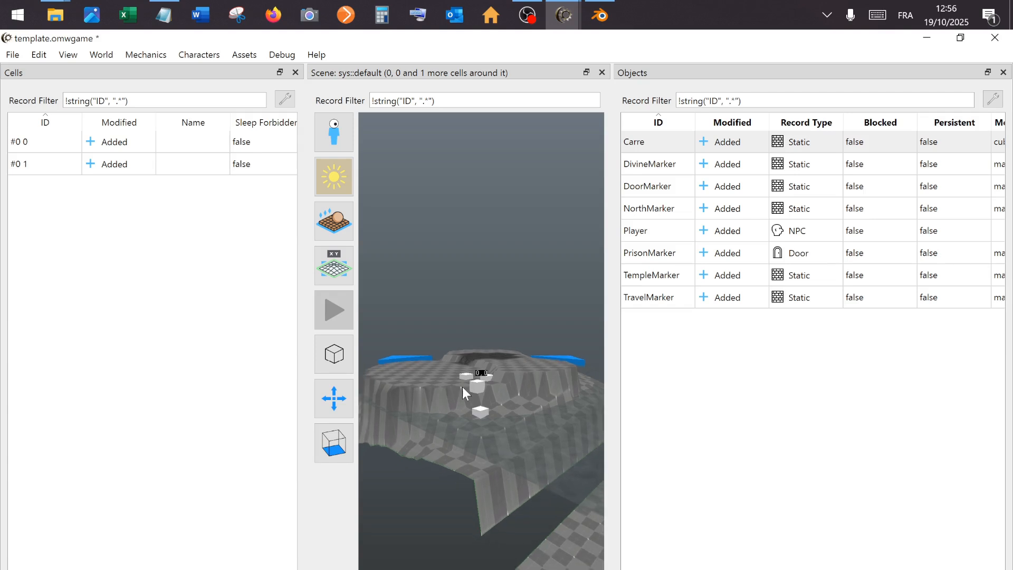
left_click(11, 55)
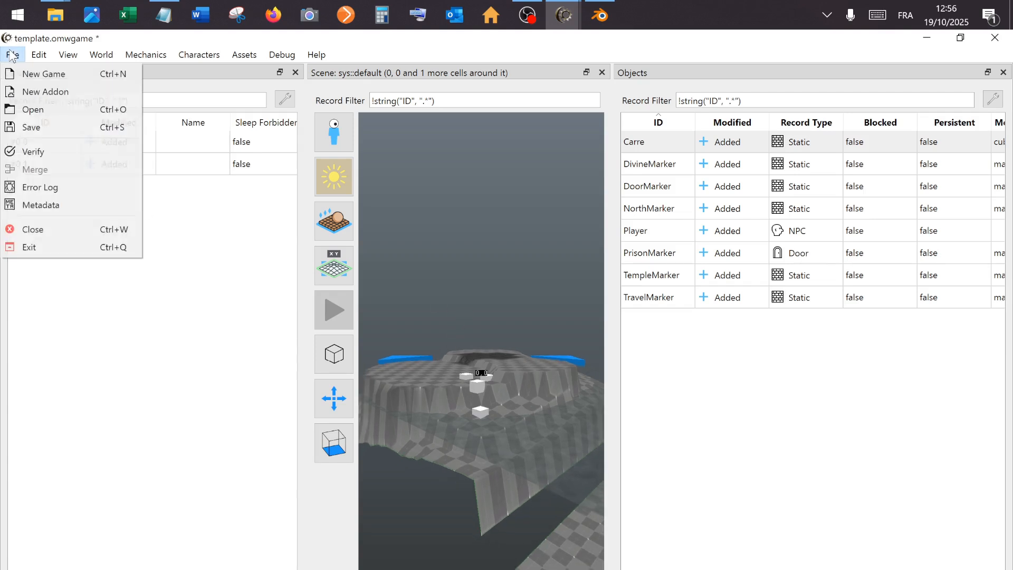
left_click(44, 126)
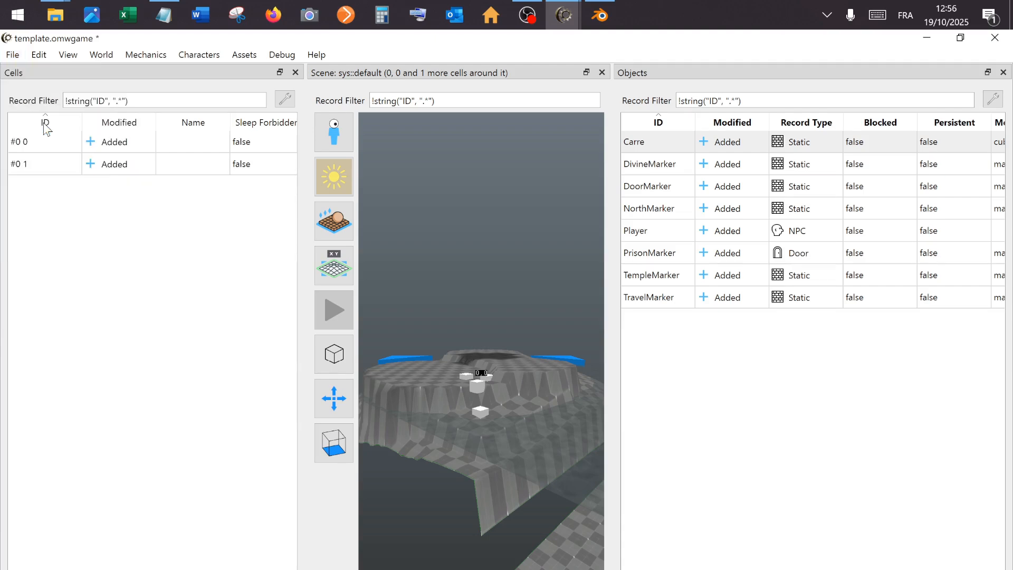
- Launch openmw.exe from the OpenMW program folder and start a new game of the template
mouse_move(55, 14)
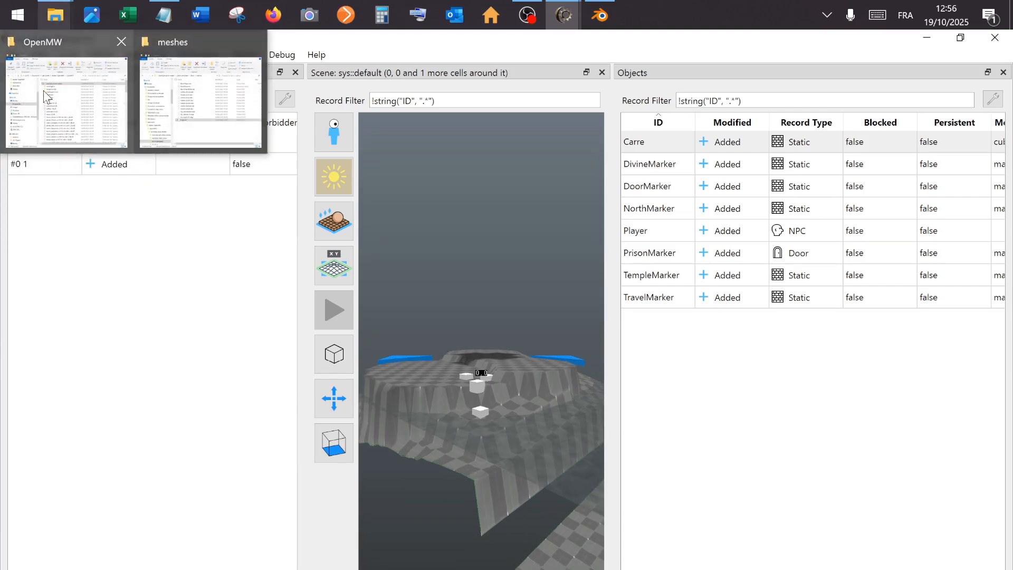
left_click(46, 63)
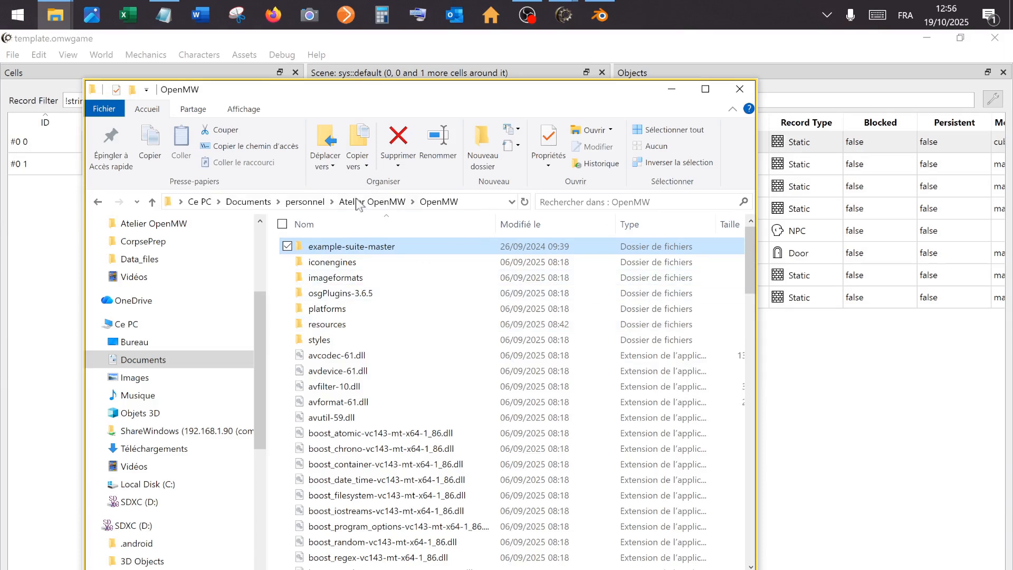
scroll(387, 398, "down", 9)
scroll(383, 393, "down", 7)
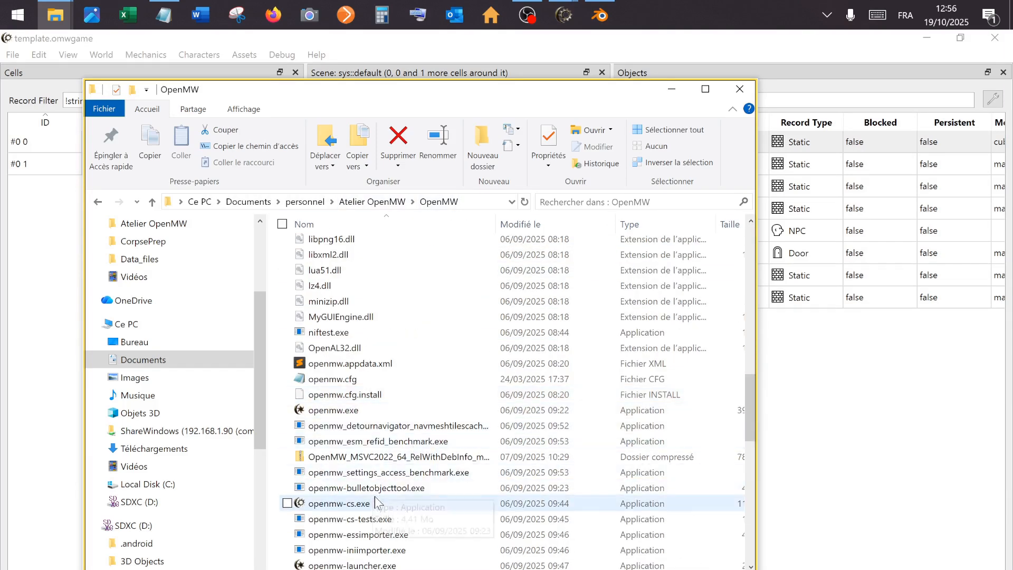
double_click(361, 411)
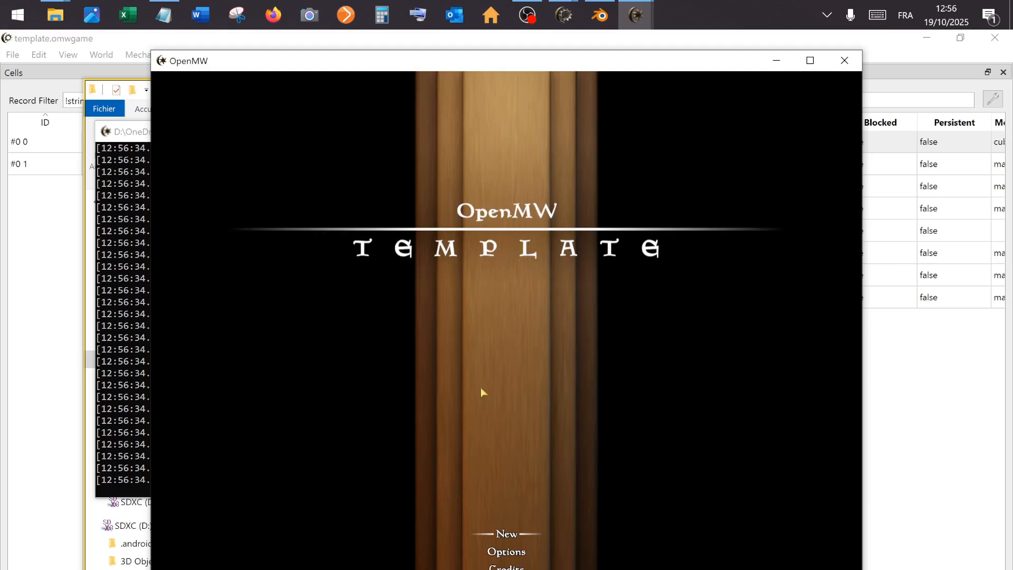
left_click(506, 534)
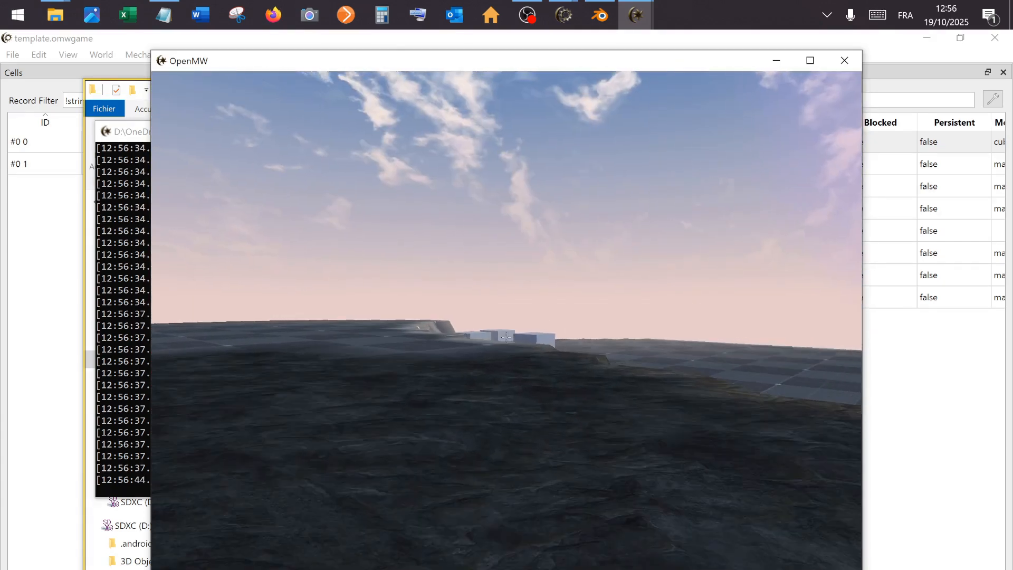
- Walk the character across the edited terrain towards the placed cubes to inspect them in the game
key("w")
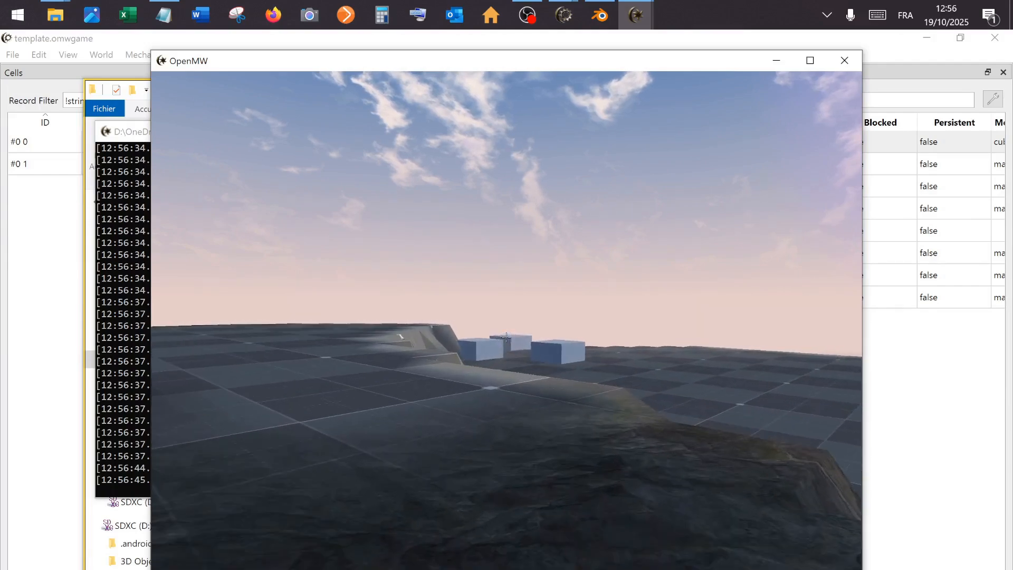
key("w")
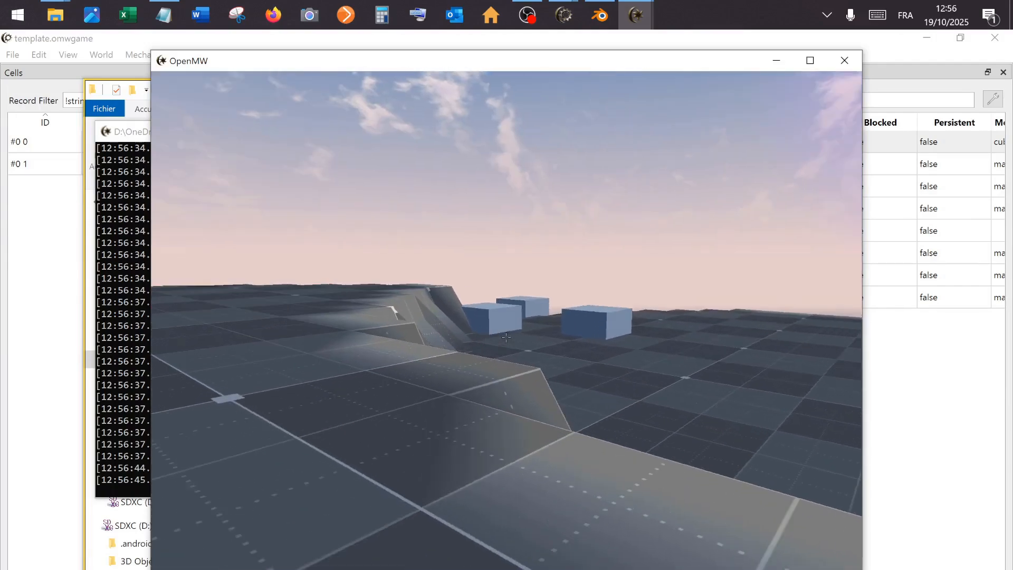
key("w")
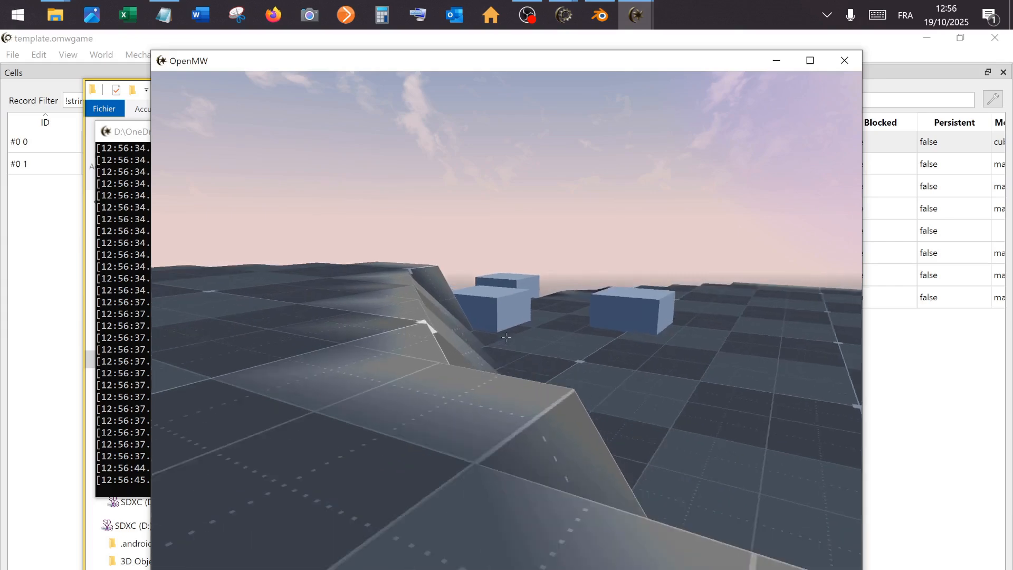
key("w")
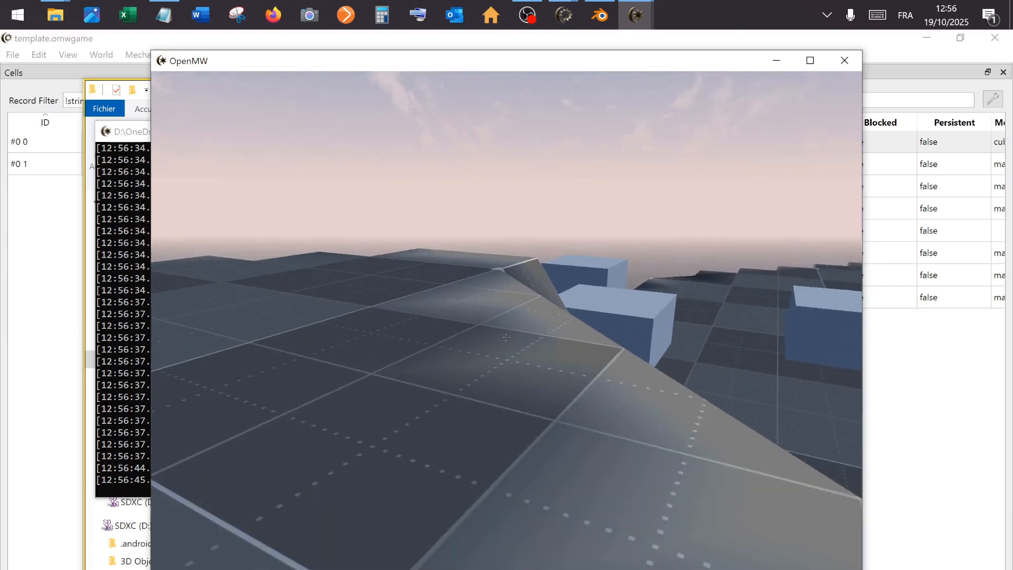
key("w")
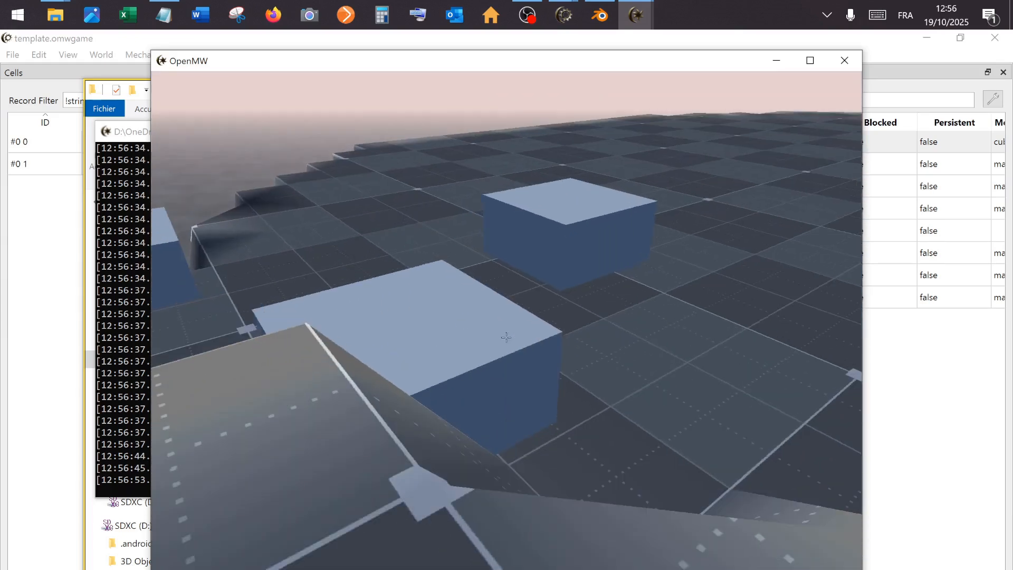
key("w")
- Switch to third-person view, then run and jump around the cubes to test them in the game
key("Tab")
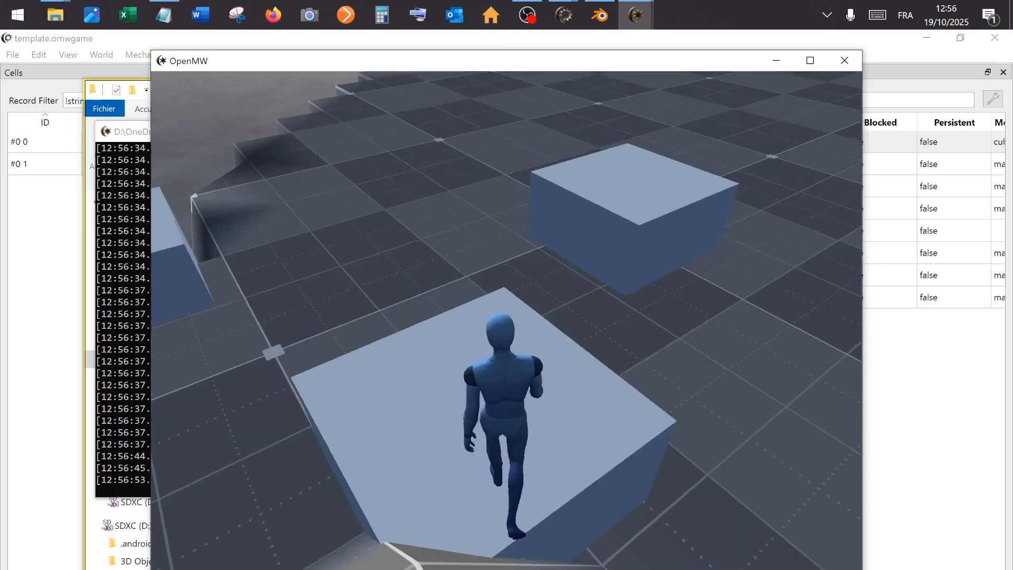
key("w")
key("space")
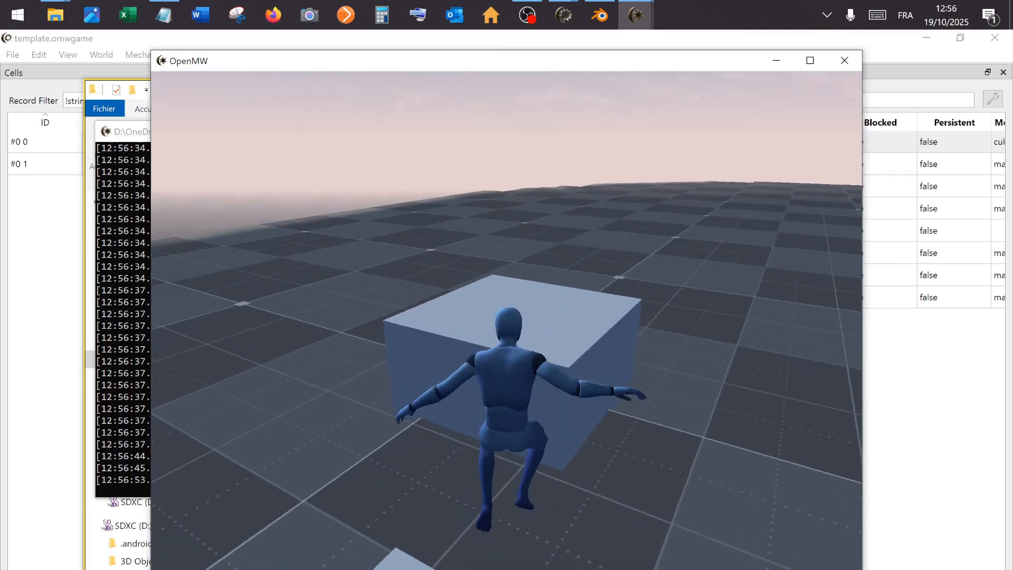
key("w")
key("space")
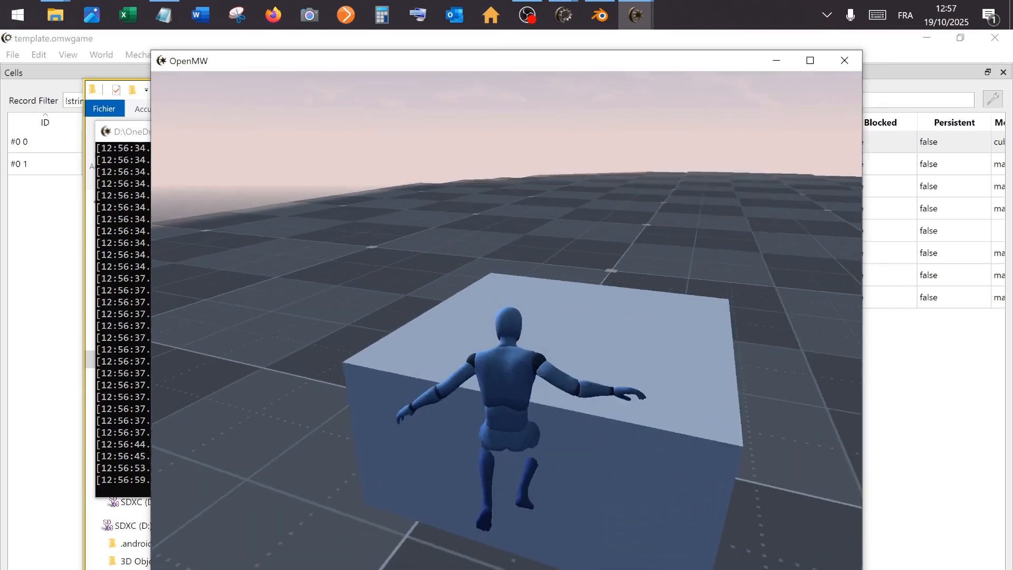
key("w")
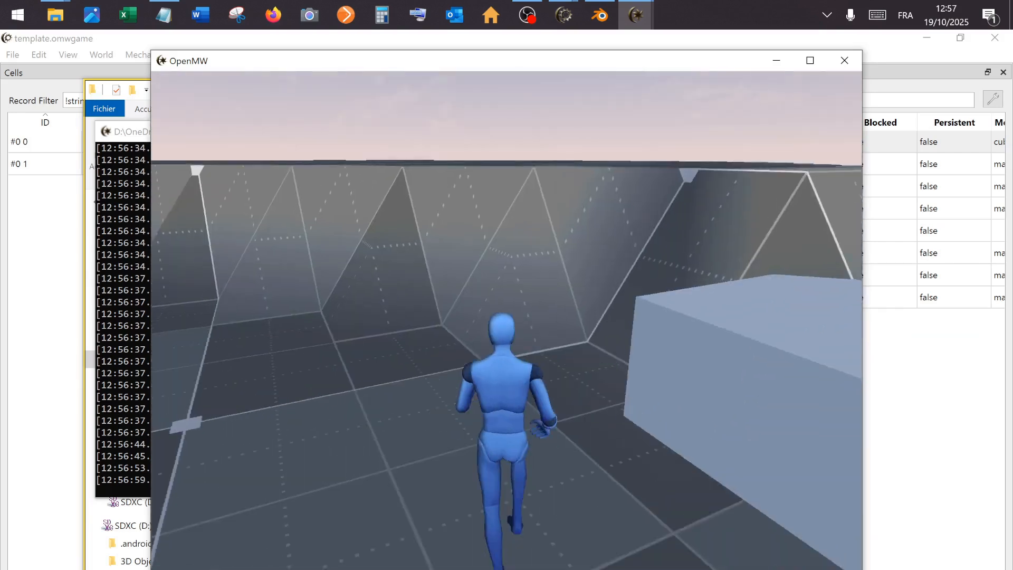
key("w")
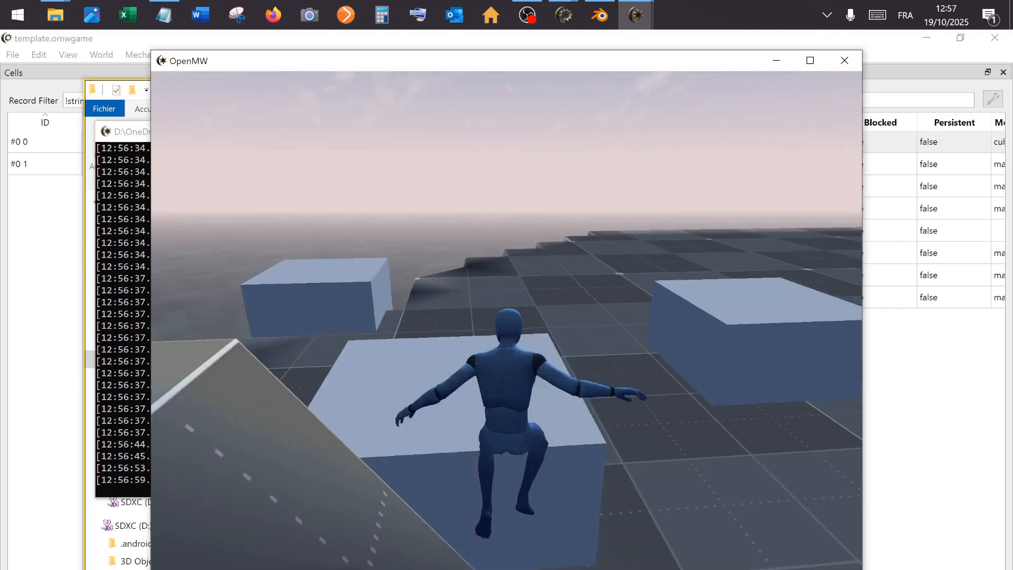
key("w")
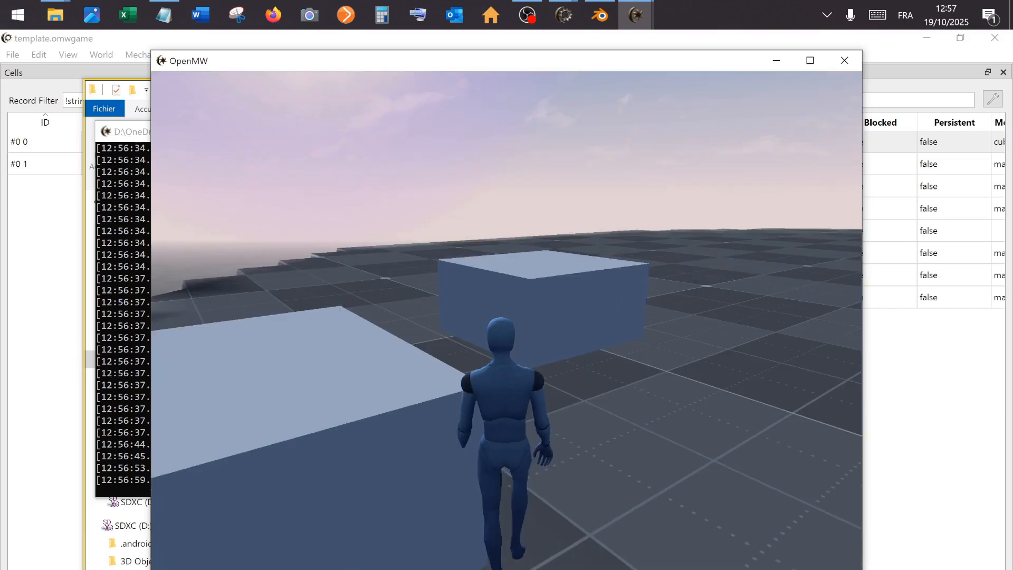
key("w")
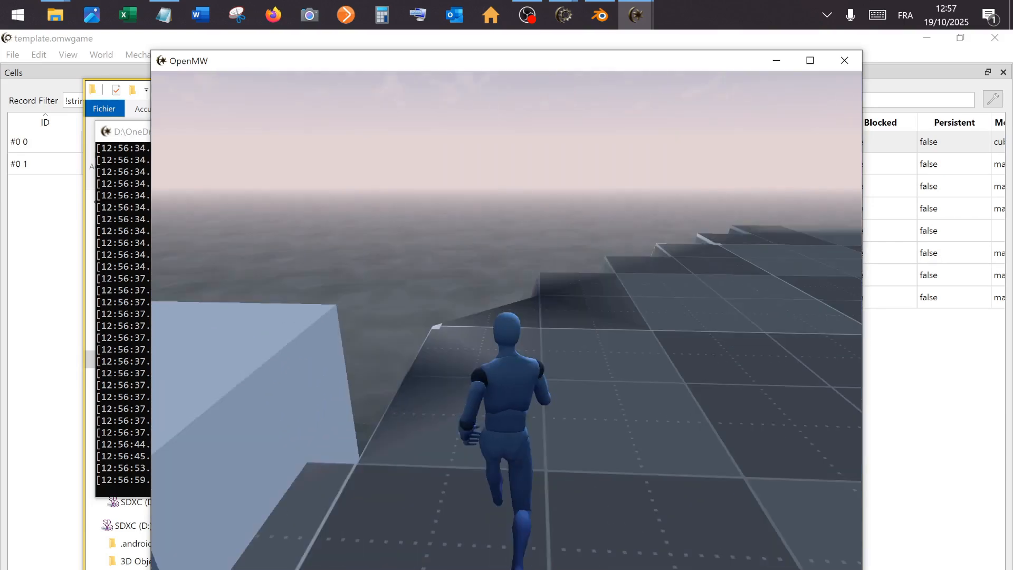
key("w")
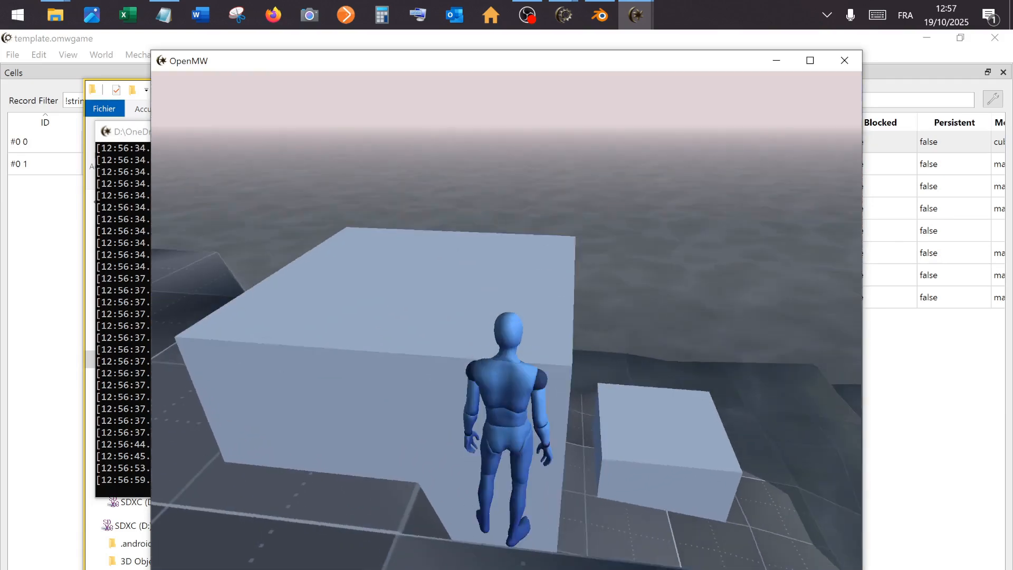
- Jump past the cubes near the shore and swim in the surrounding water to explore the terrain's edge
key("w")
key("e")
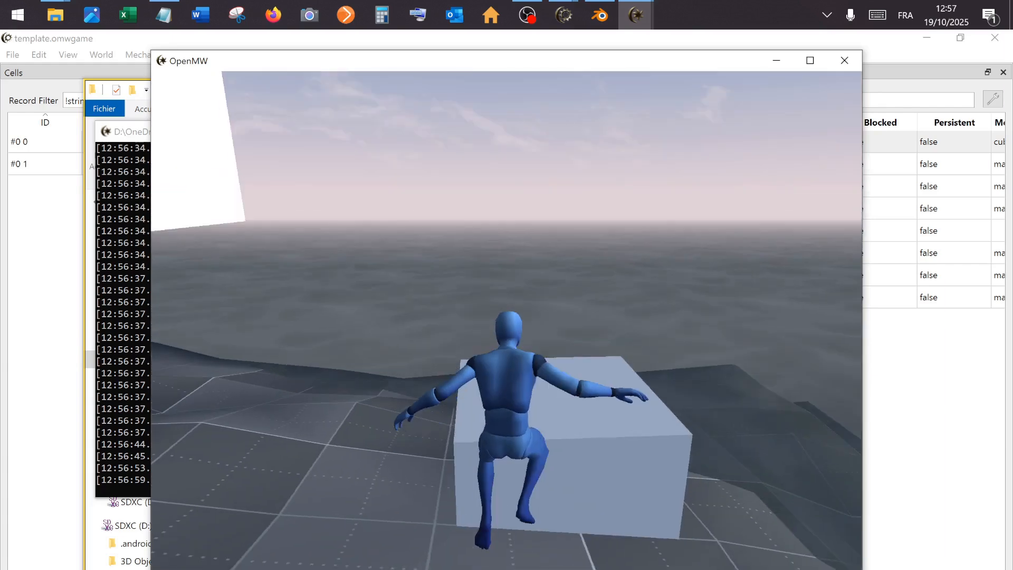
key("w")
key("e")
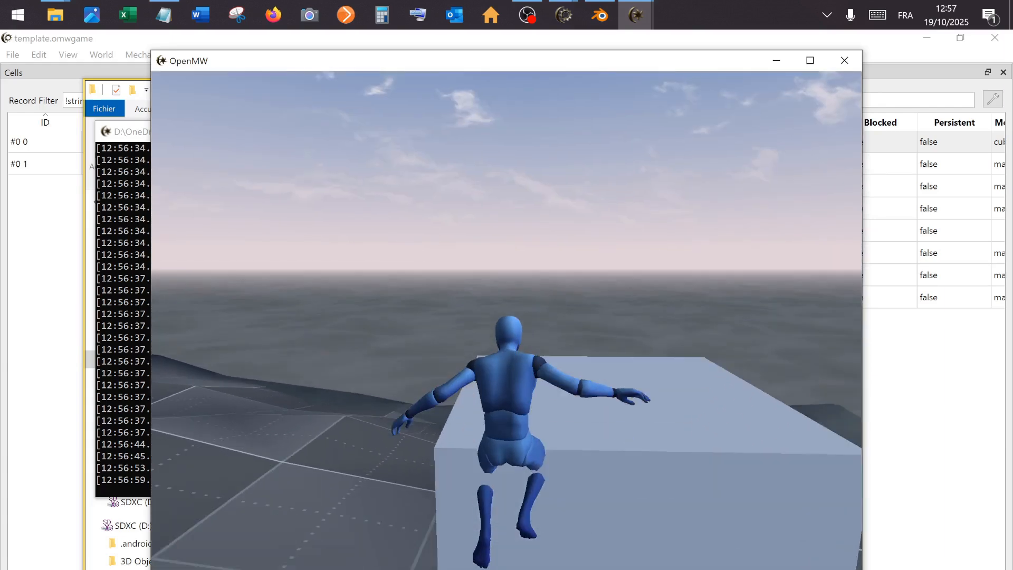
key("w")
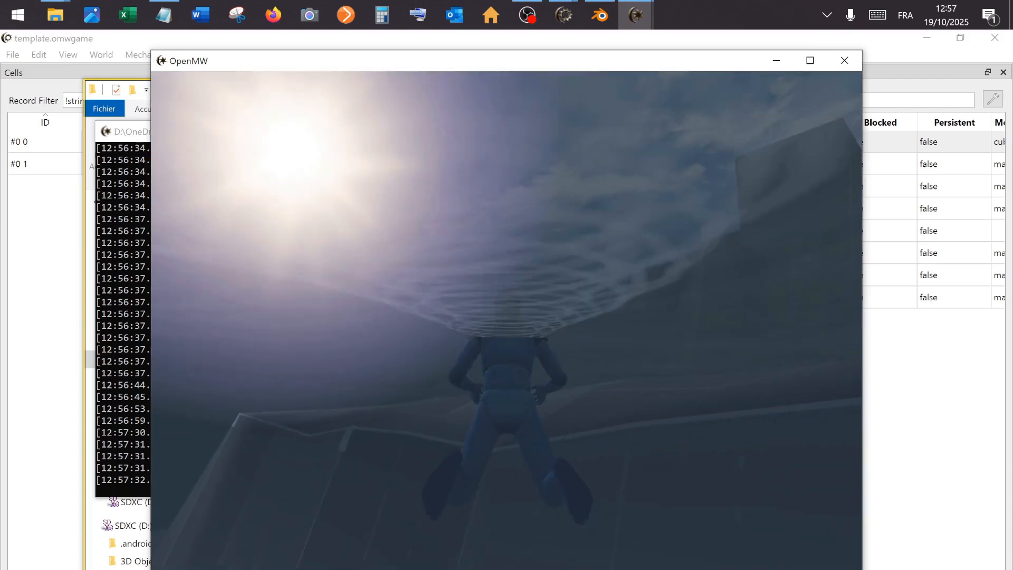
key("w")
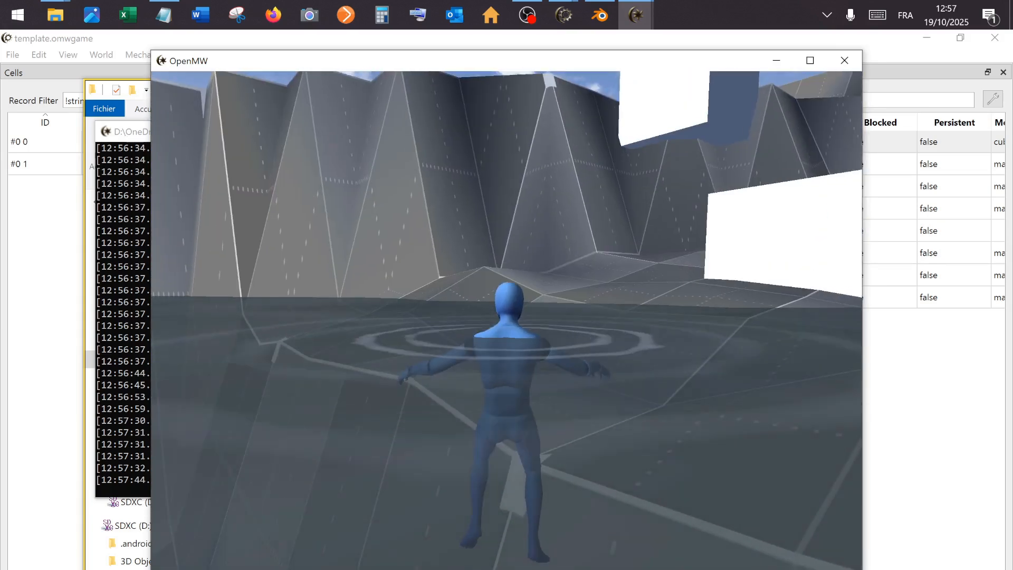
- Exit the running game and confirm quitting to the desktop
key("Escape")
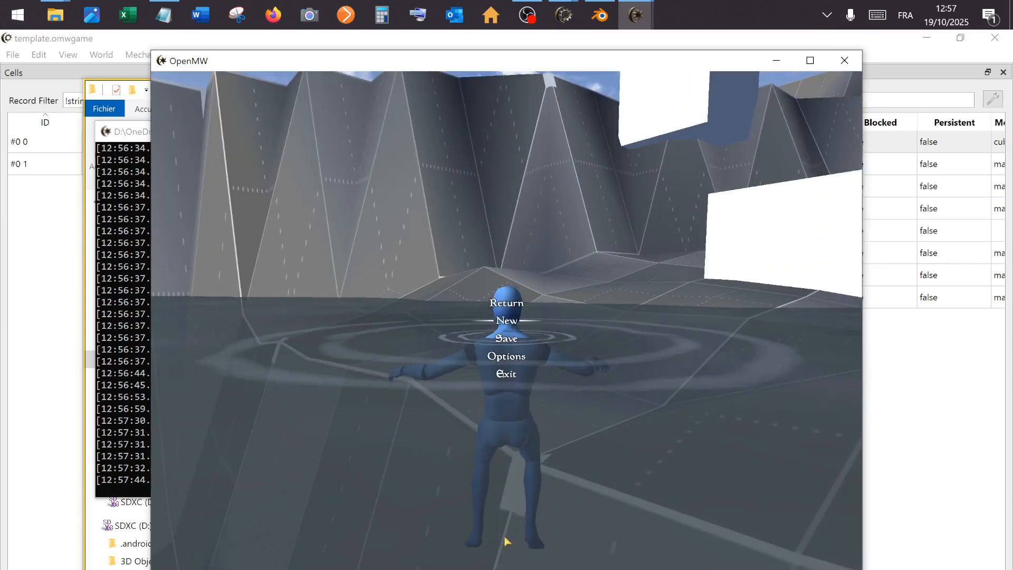
left_click(507, 375)
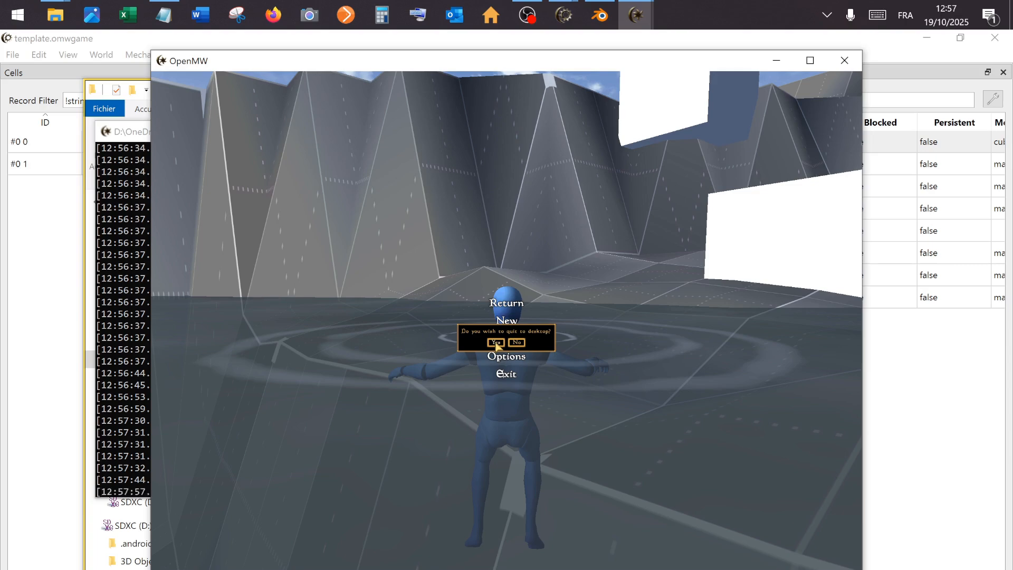
left_click(495, 341)
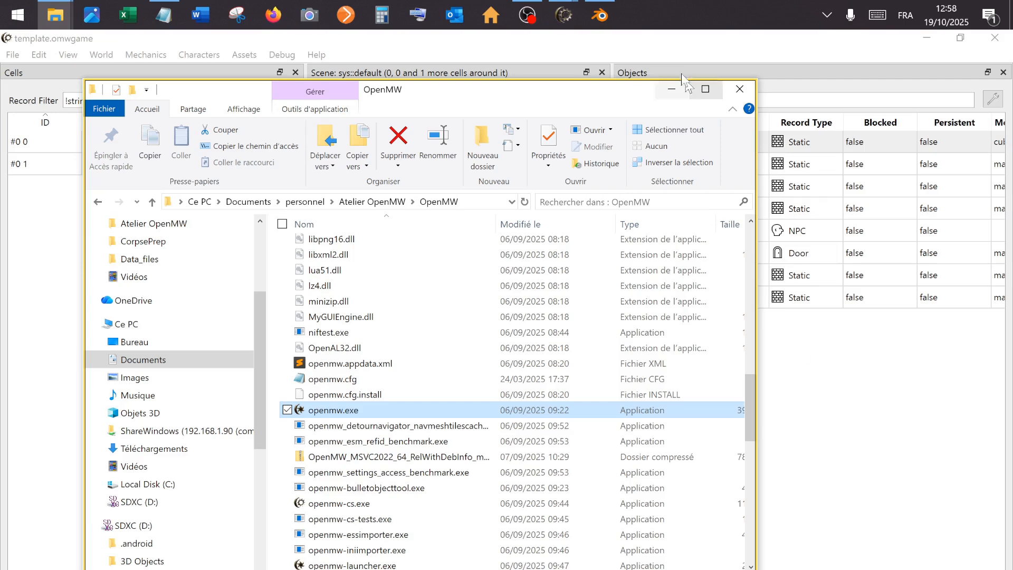
- Switch to Blender, select the Cube object and examine it up close
left_click(606, 18)
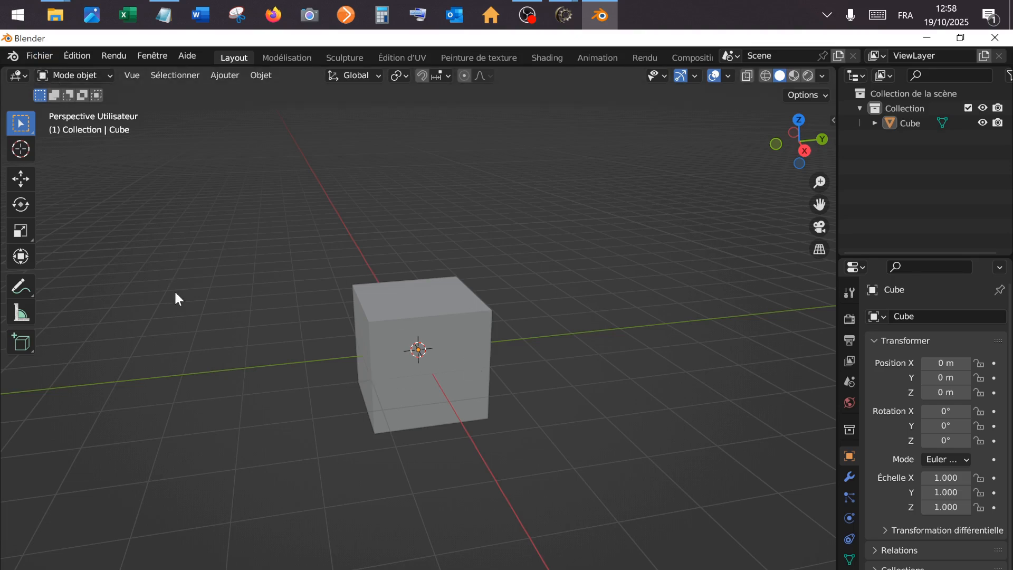
left_click(471, 348)
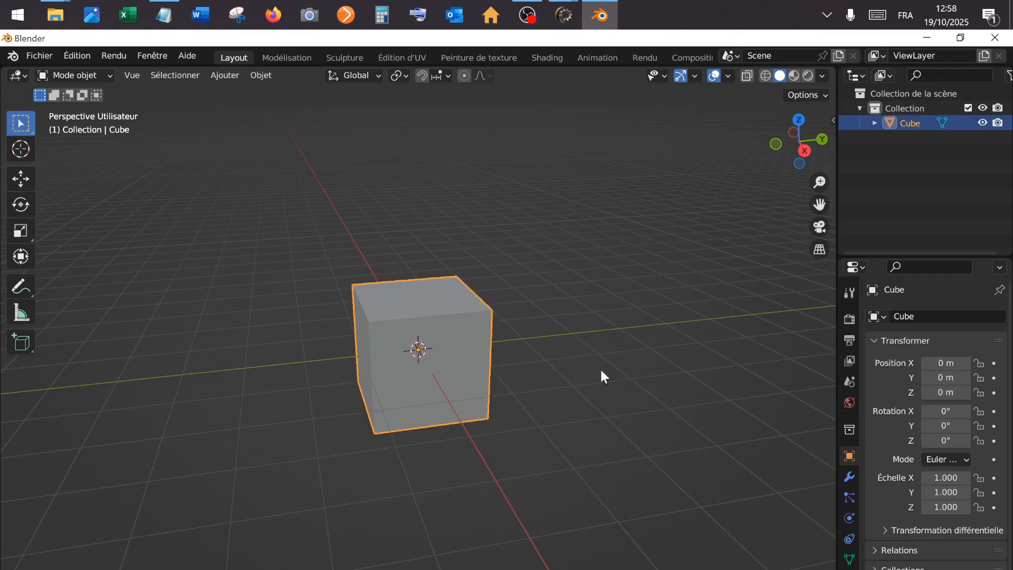
scroll(600, 371, "up", 2)
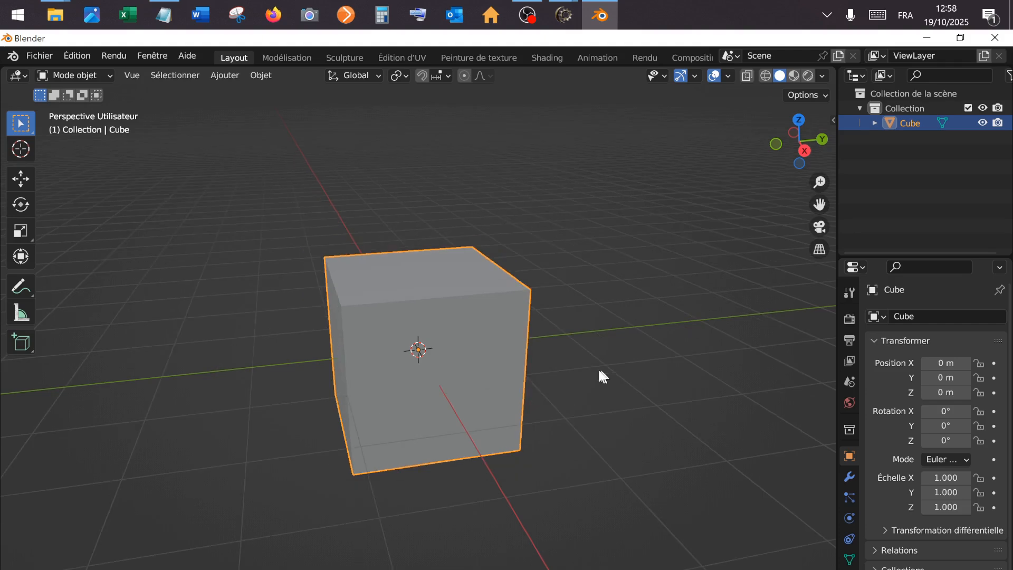
left_click_drag(793, 157, 750, 184)
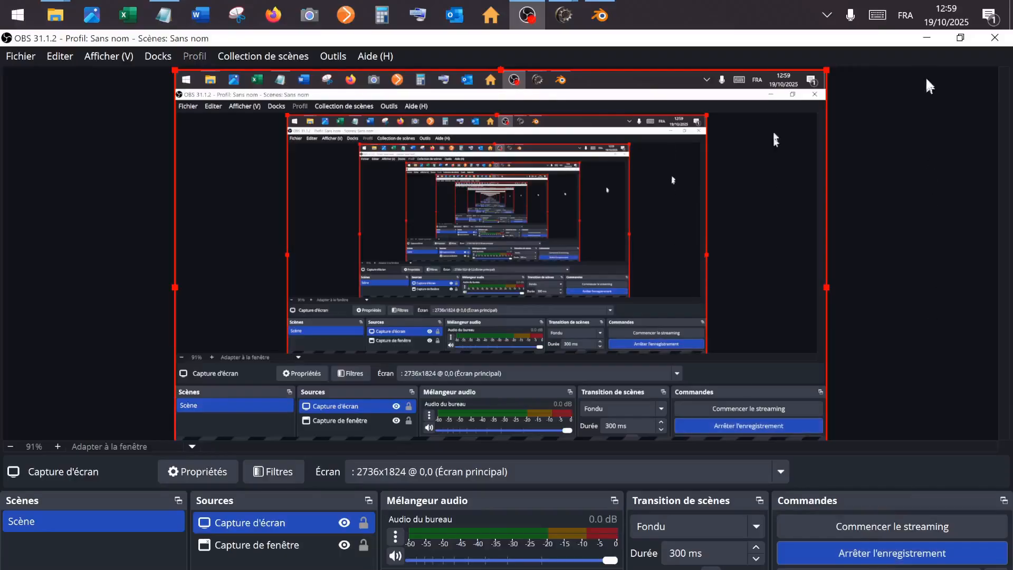
- Switch to the OpenMW-CS window with template.omwgame open
left_click(925, 38)
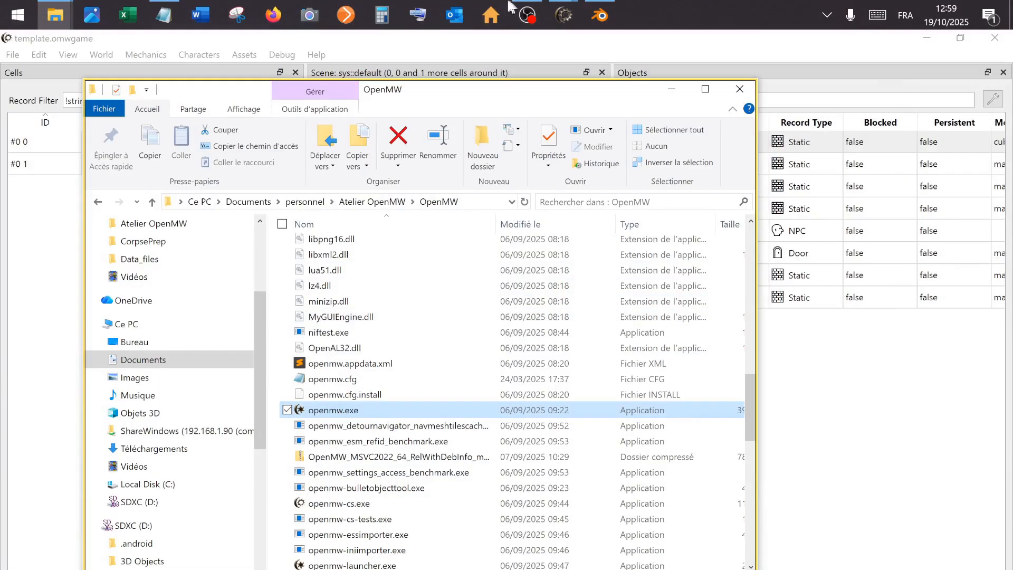
left_click(600, 14)
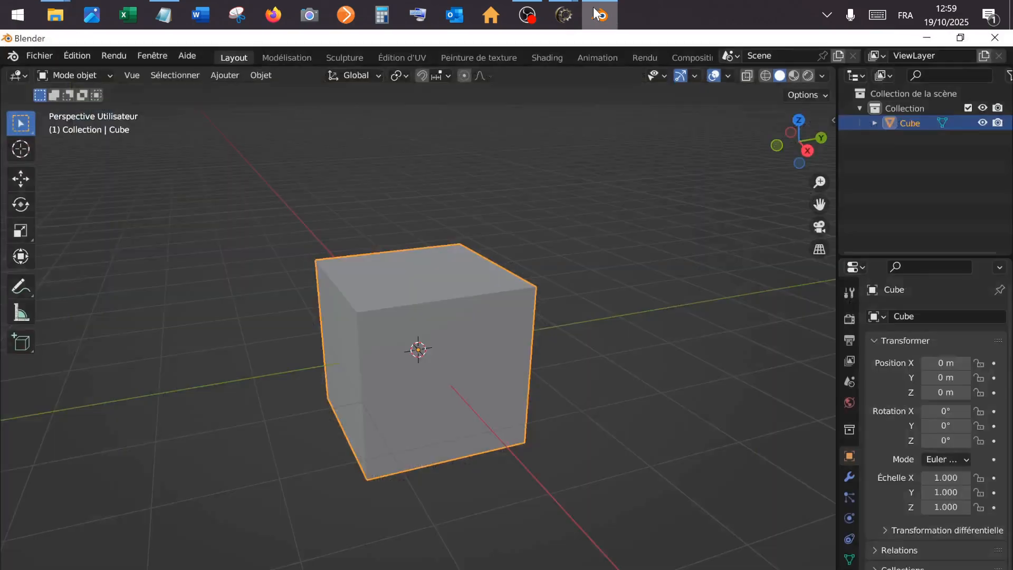
left_click(927, 38)
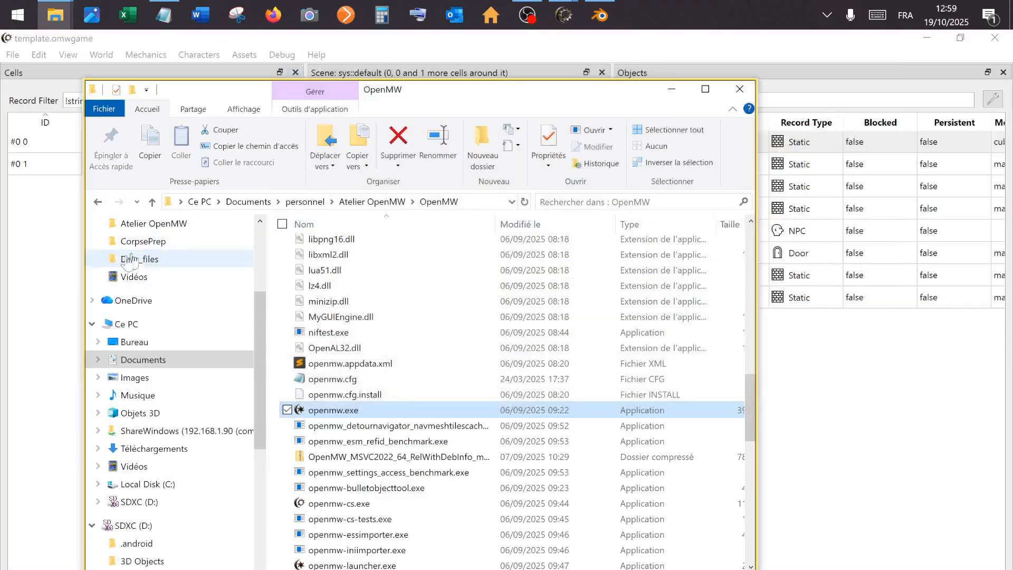
left_click(46, 279)
- Examine the cubes placed on the checkered terrain in the scene view of the sys::default worldspace
scroll(471, 381, "up", 10)
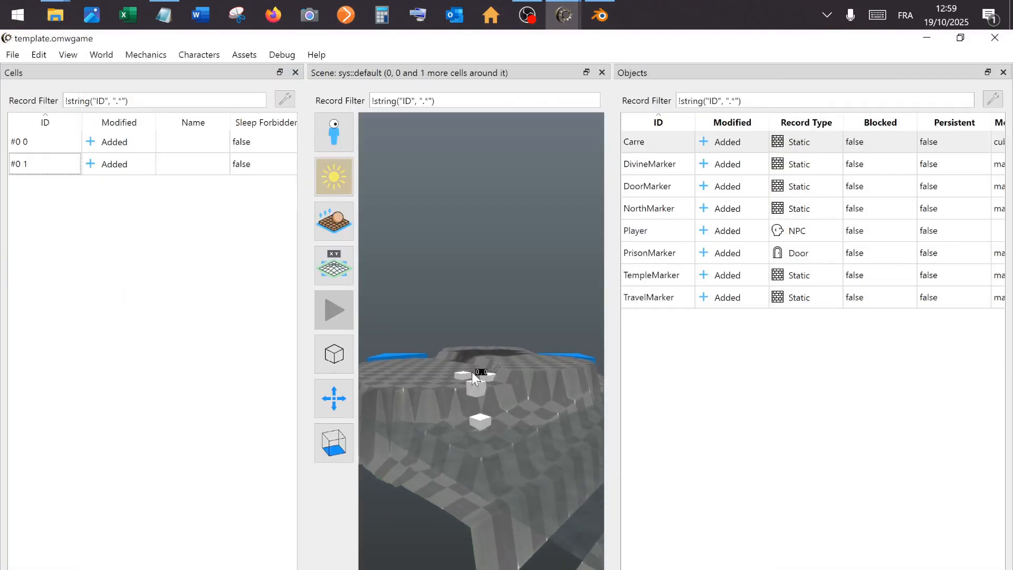
scroll(474, 370, "down", 3)
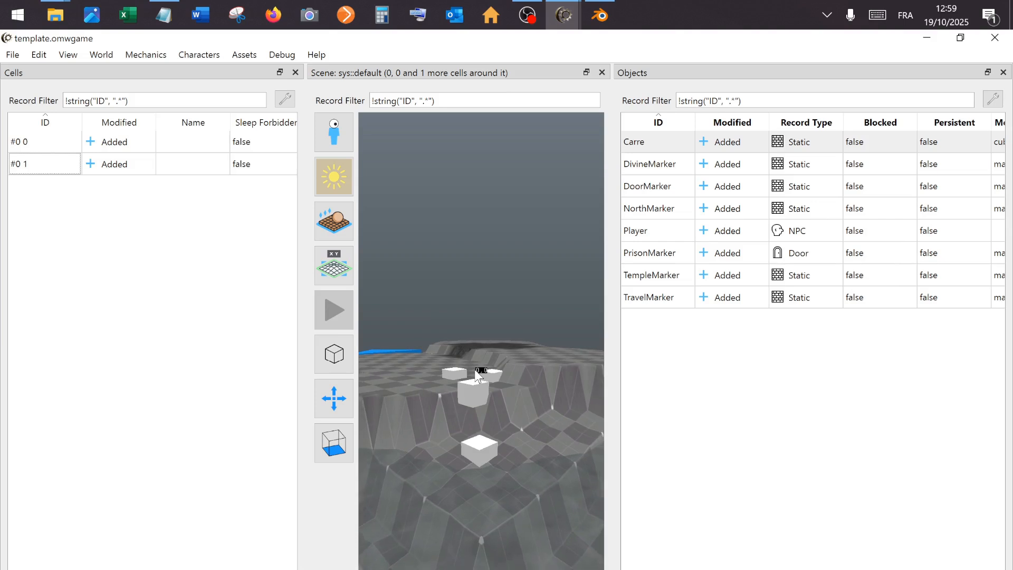
scroll(474, 370, "up", 2)
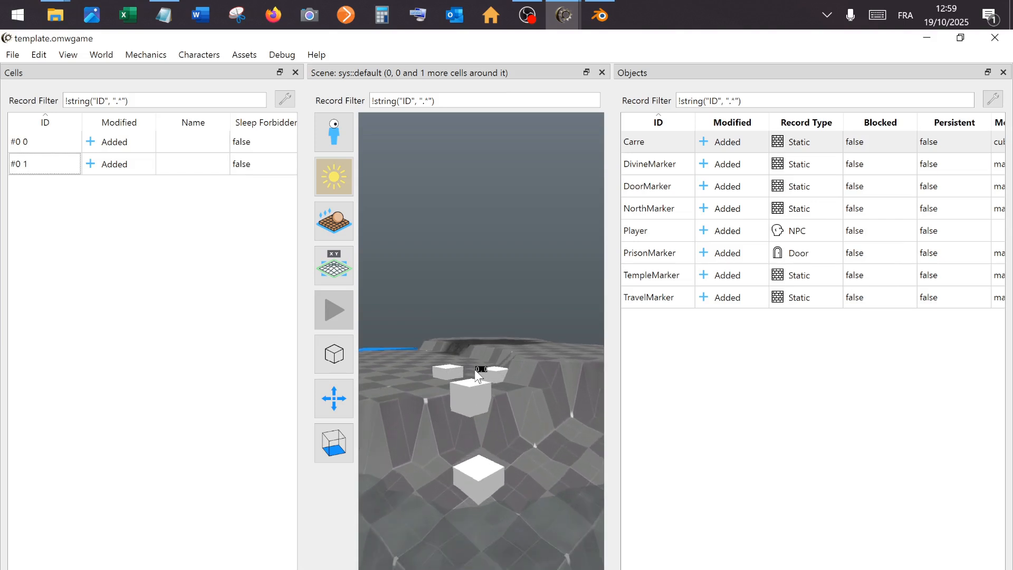
left_click(472, 399)
left_click(483, 484)
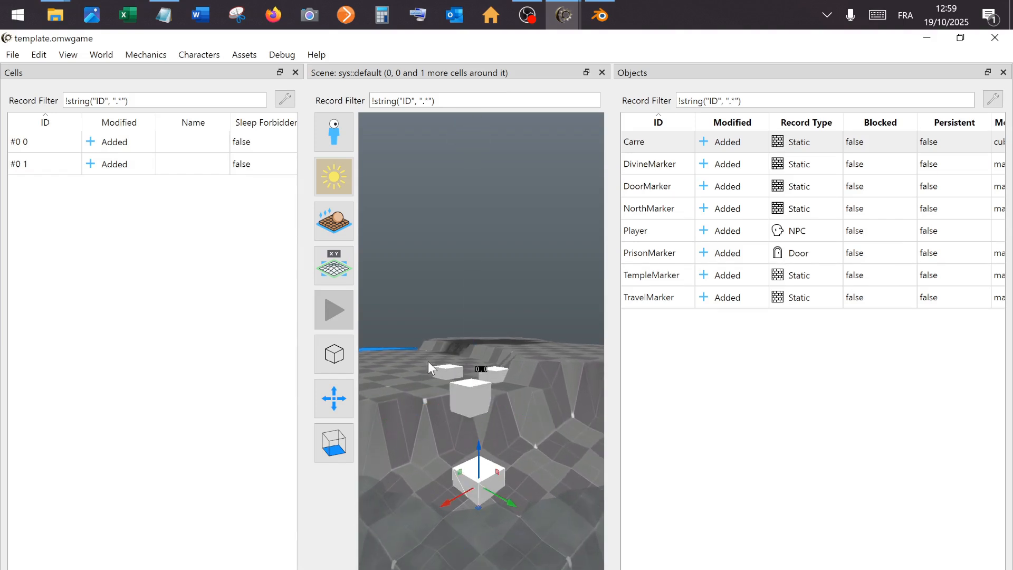
left_click(458, 376)
scroll(482, 388, "down", 3)
scroll(483, 387, "down", 3)
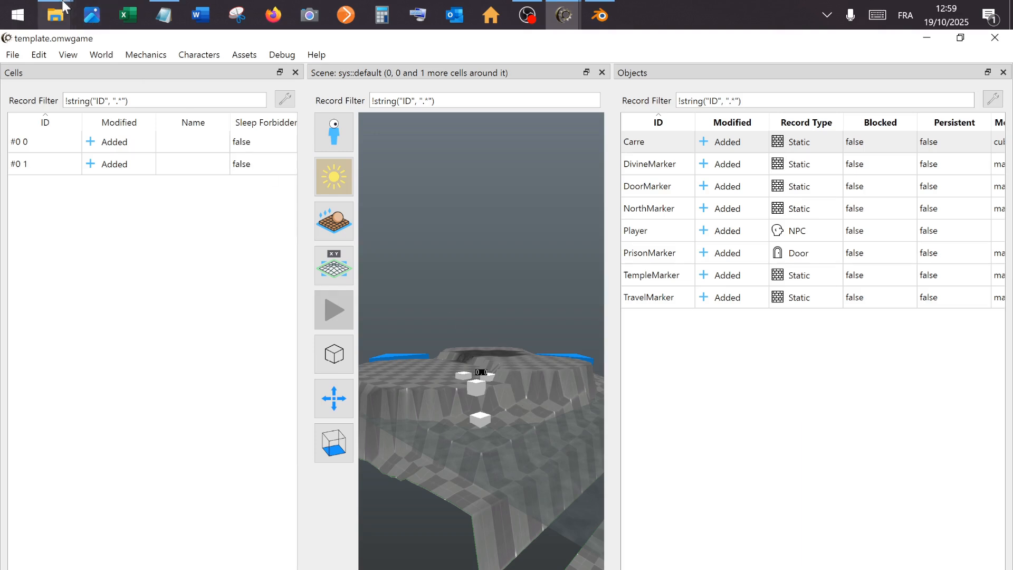
- Switch to File Explorer, open the textures folder under game_template's data folder, and look through its DDS files
mouse_move(64, 15)
mouse_move(193, 100)
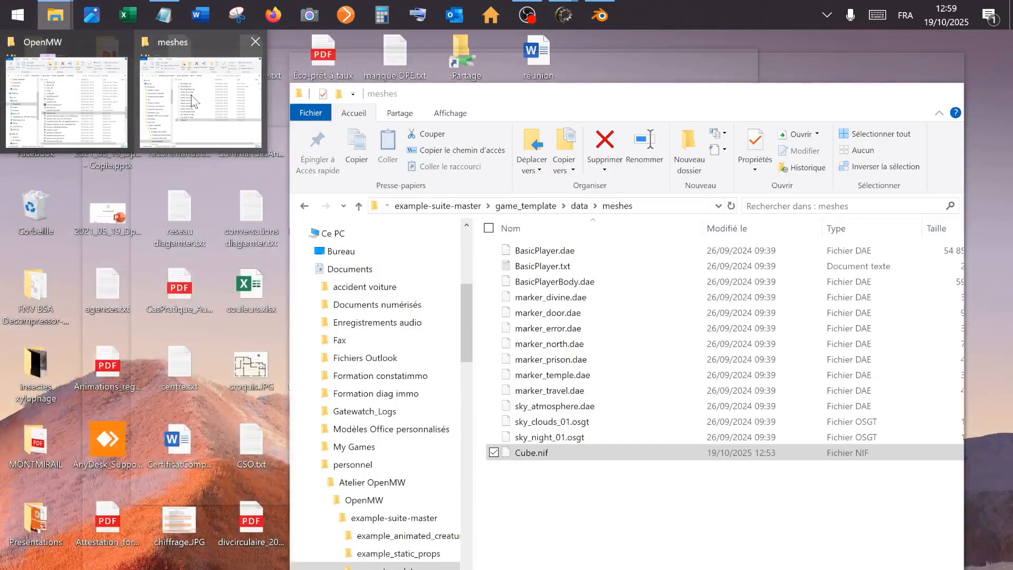
left_click(193, 100)
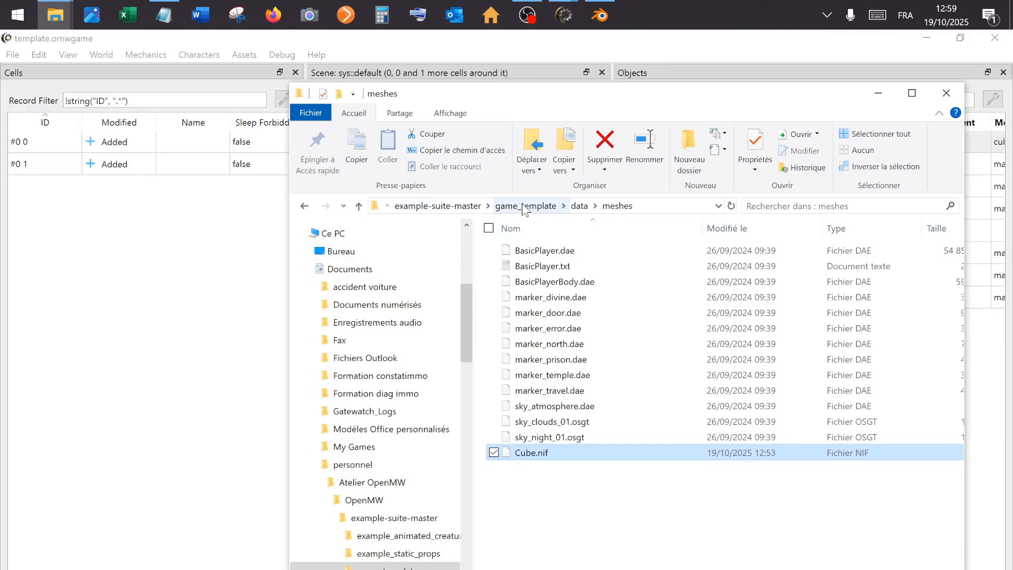
left_click(579, 206)
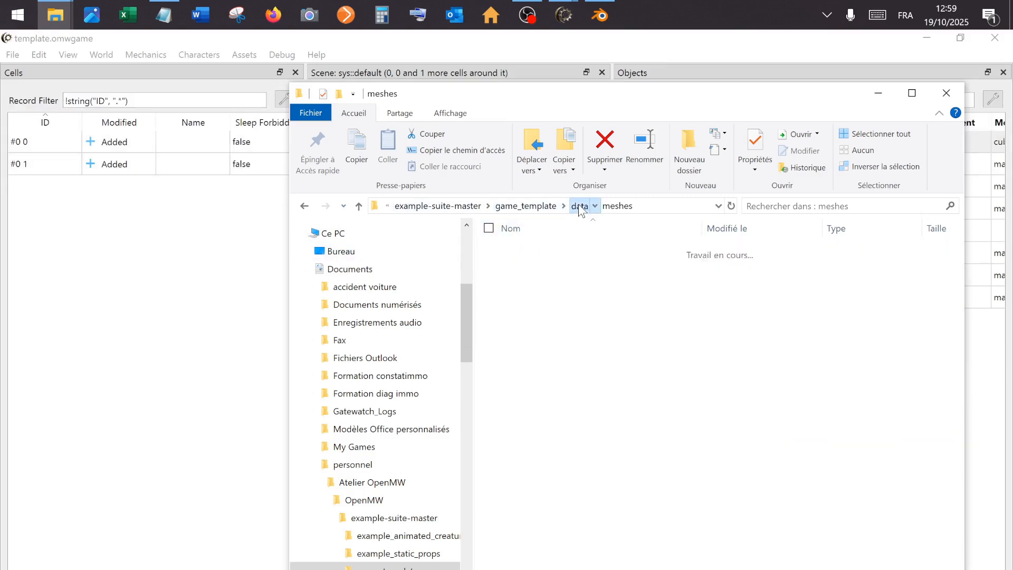
double_click(554, 359)
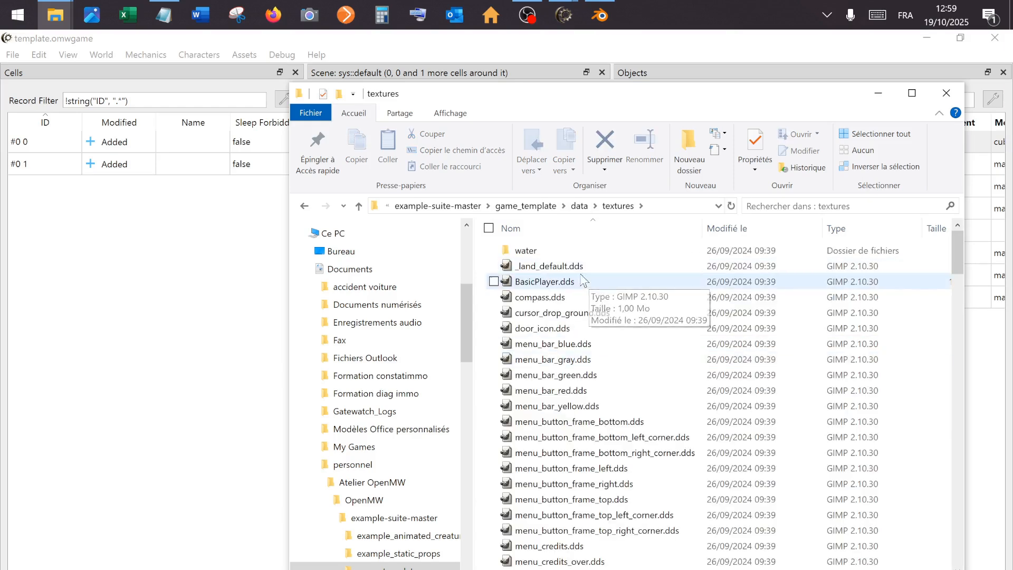
scroll(601, 356, "down", 4)
scroll(600, 356, "down", 10)
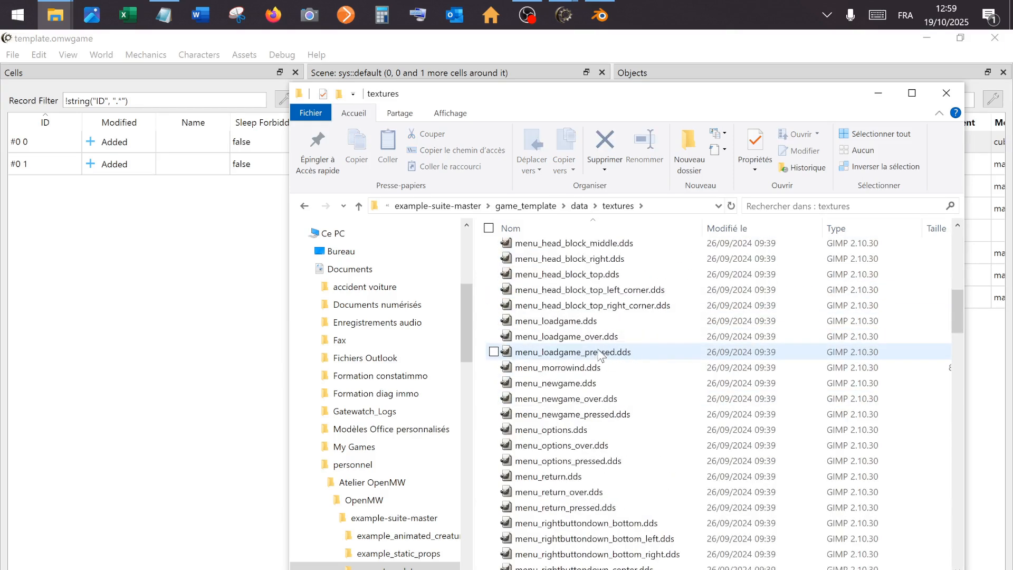
scroll(601, 355, "up", 14)
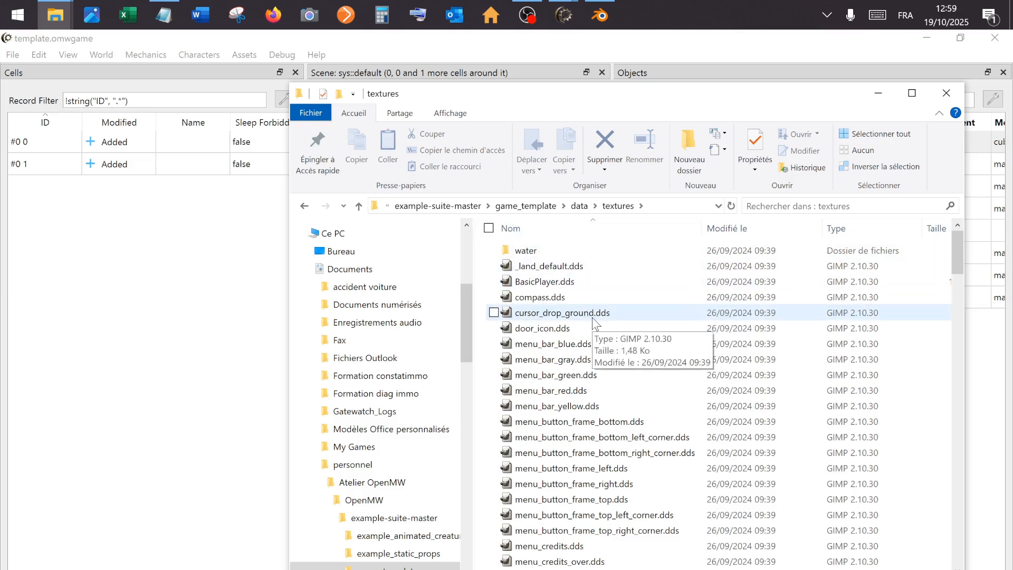
scroll(591, 317, "down", 3)
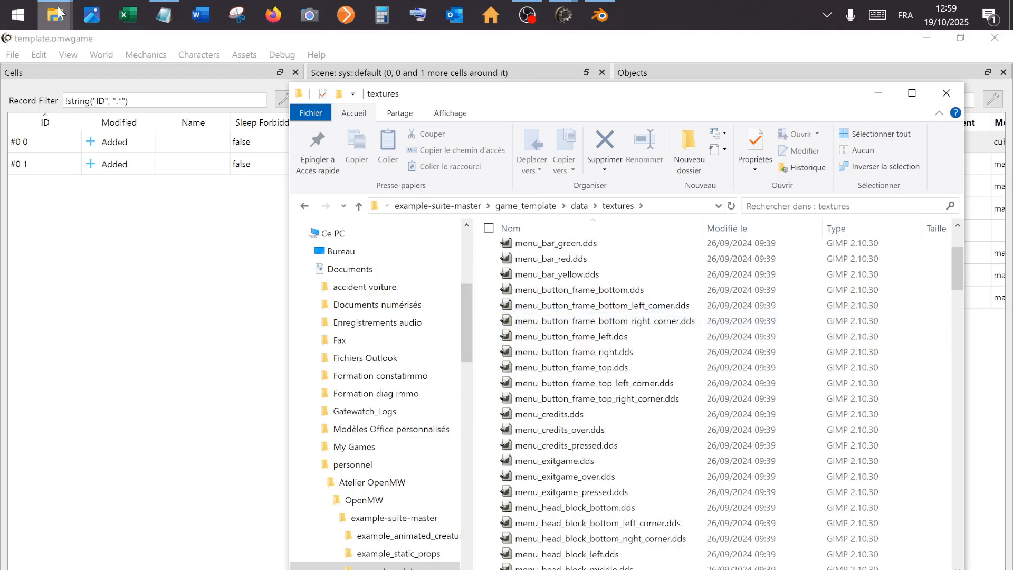
- In the other File Explorer window, check the contents of the Atelier OpenMW folder and reopen its OpenMW subfolder
mouse_move(55, 15)
left_click(86, 68)
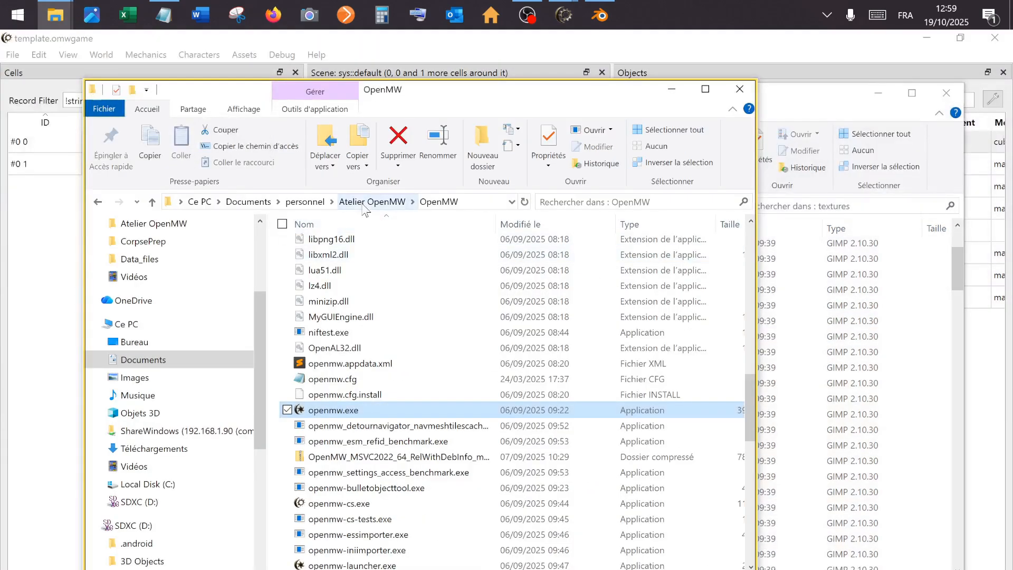
left_click(363, 204)
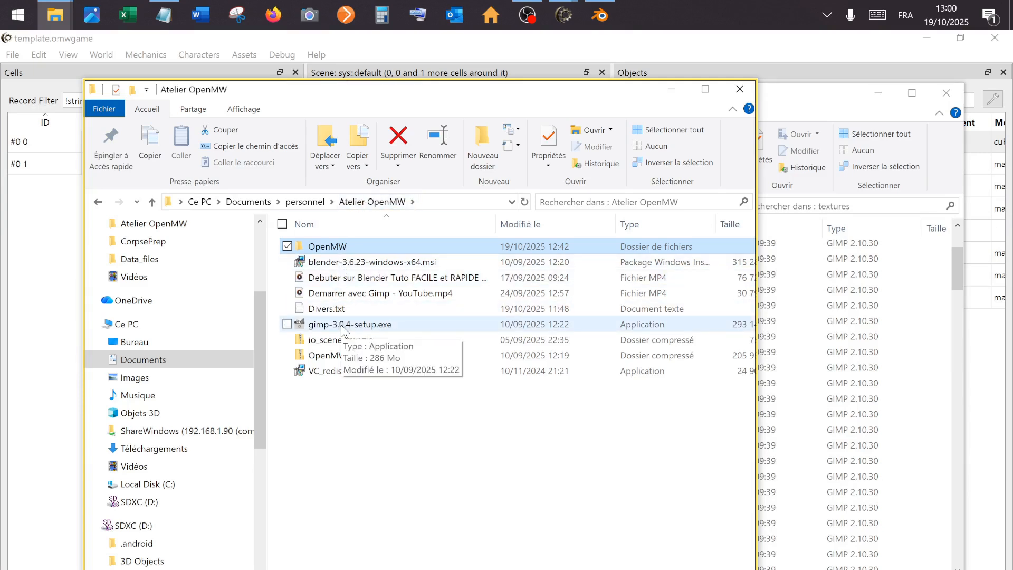
double_click(335, 248)
- Open _land_default.dds from the textures folder in GIMP, with mipmap loading and automatic YCoCg/AExp decoding disabled
left_click(772, 99)
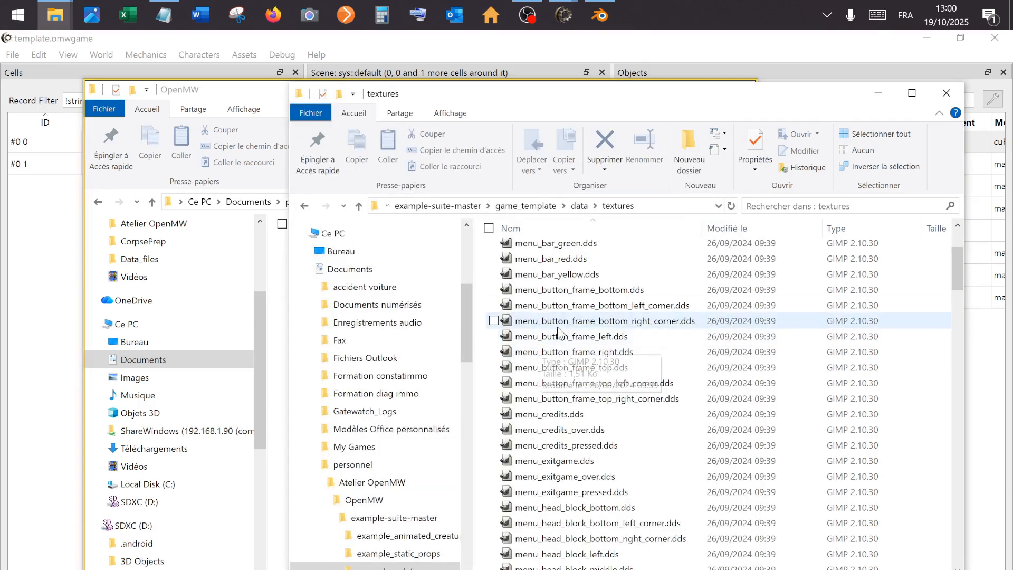
scroll(558, 324, "up", 3)
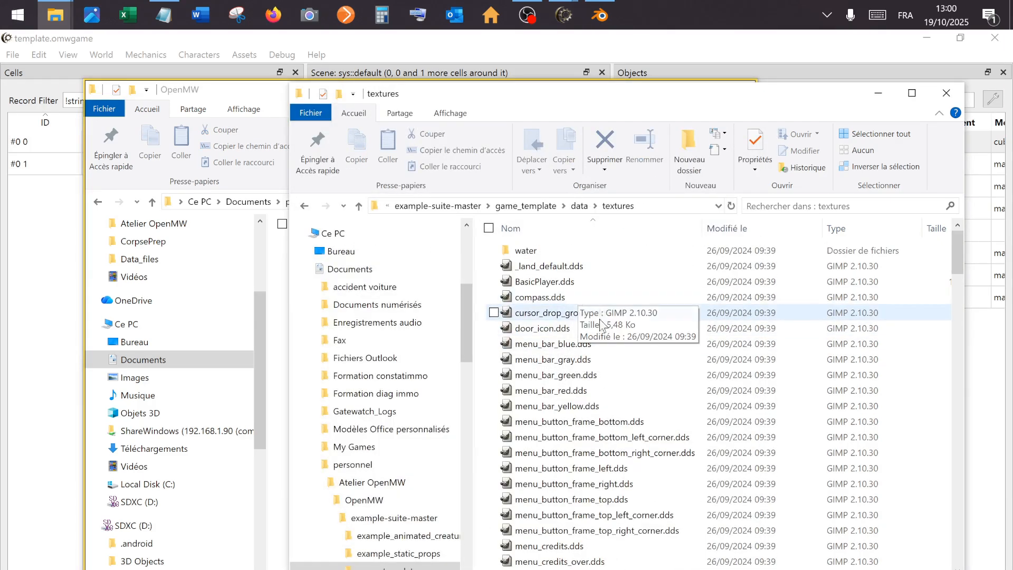
left_click(587, 268)
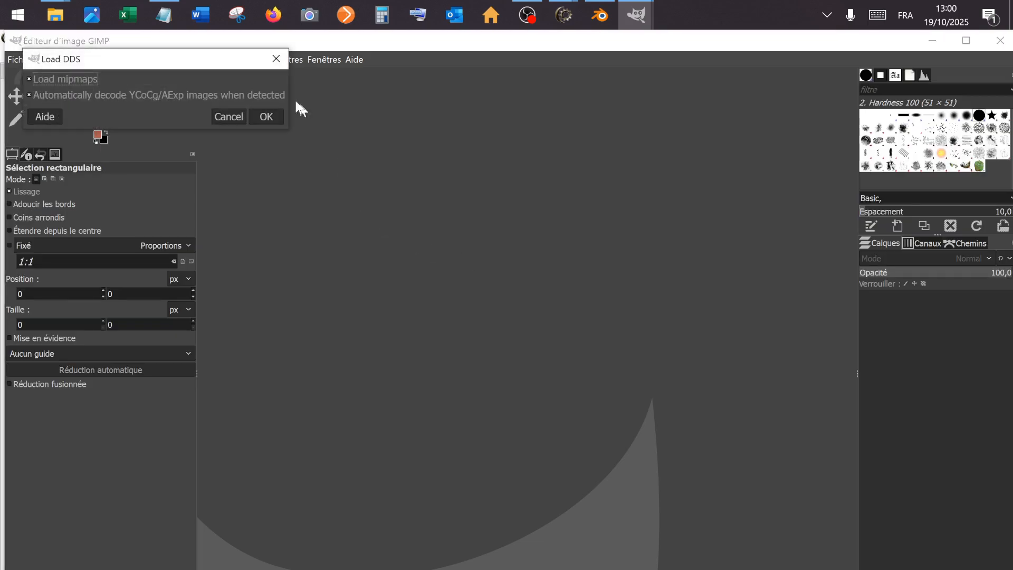
left_click(60, 80)
left_click(55, 94)
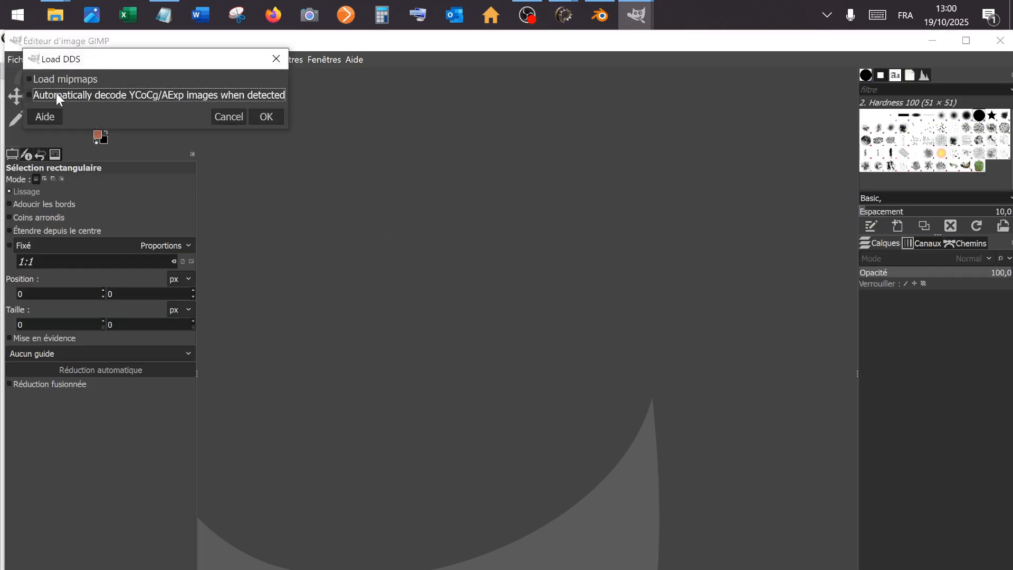
left_click(262, 115)
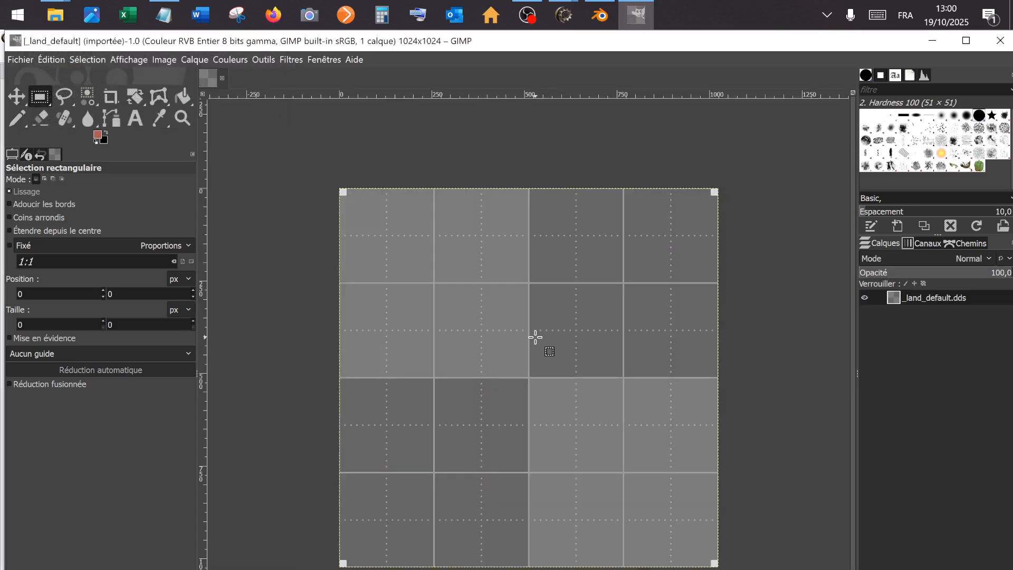
- Compare the texture with the terrain in the OpenMW-CS scene, and return to GIMP
mouse_move(569, 10)
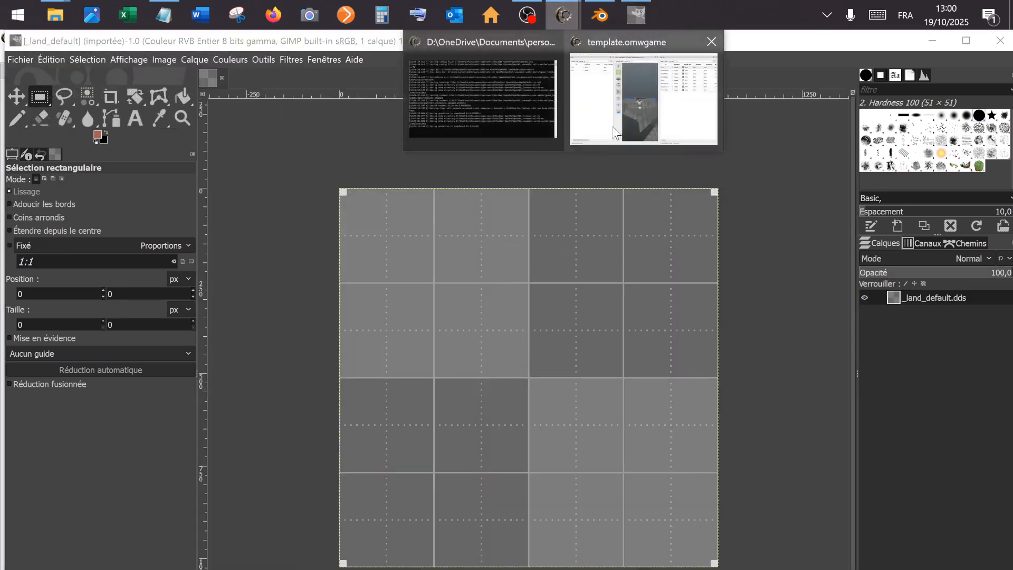
left_click(643, 89)
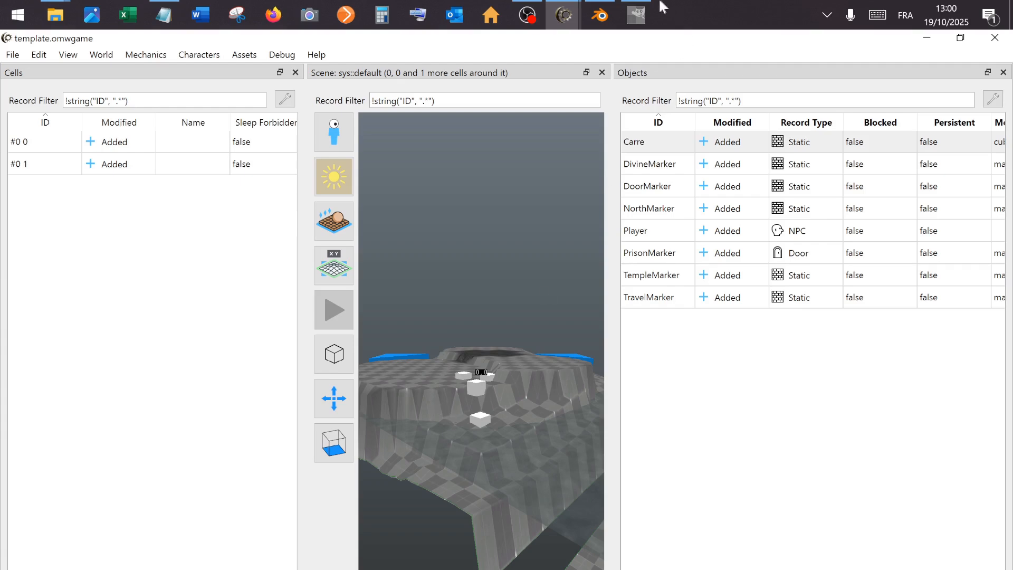
mouse_move(636, 19)
left_click(636, 16)
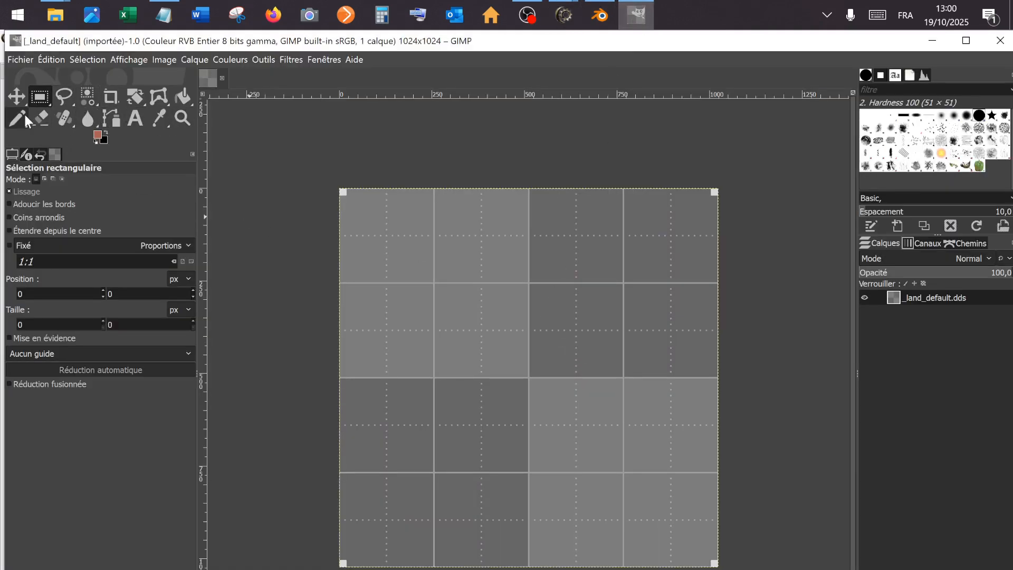
- Draw a thick reddish-brown Pencil stroke diagonally from the texture's upper left to its lower right, and overwrite _land_default.dds
key("n")
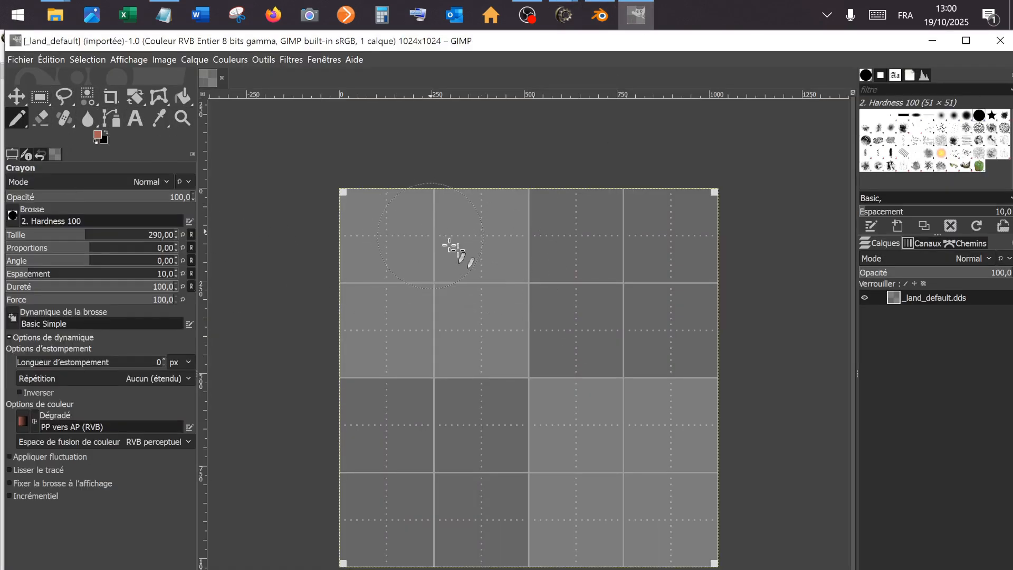
mouse_move(432, 238)
left_mouse_down()
mouse_move(620, 477)
mouse_move(638, 528)
left_mouse_up()
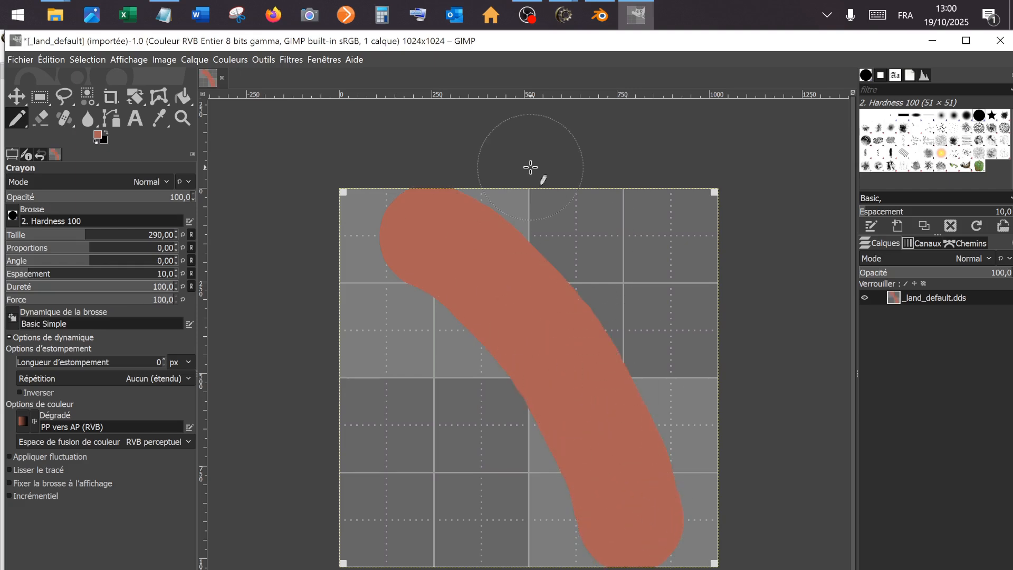
left_click(16, 60)
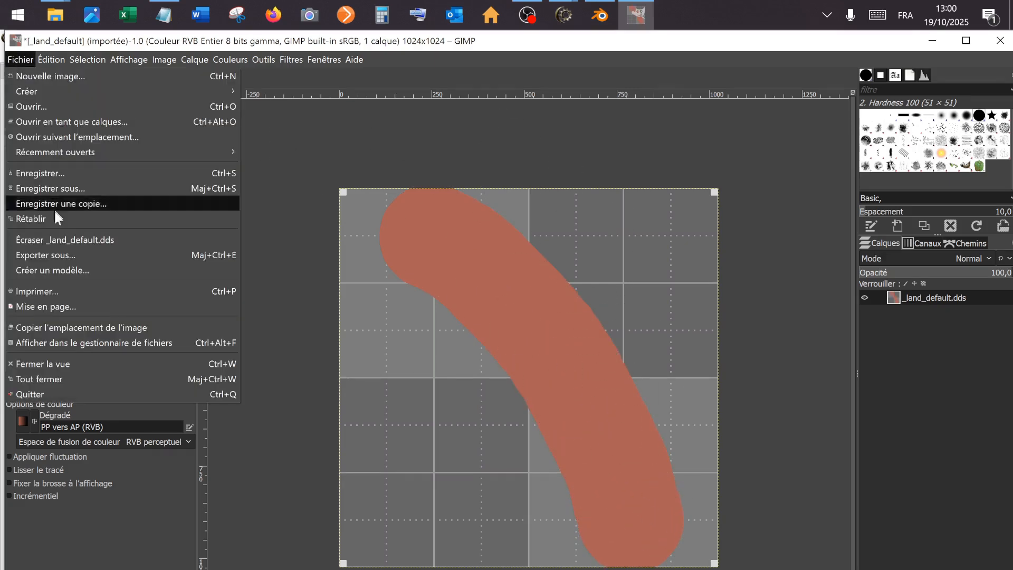
left_click(135, 237)
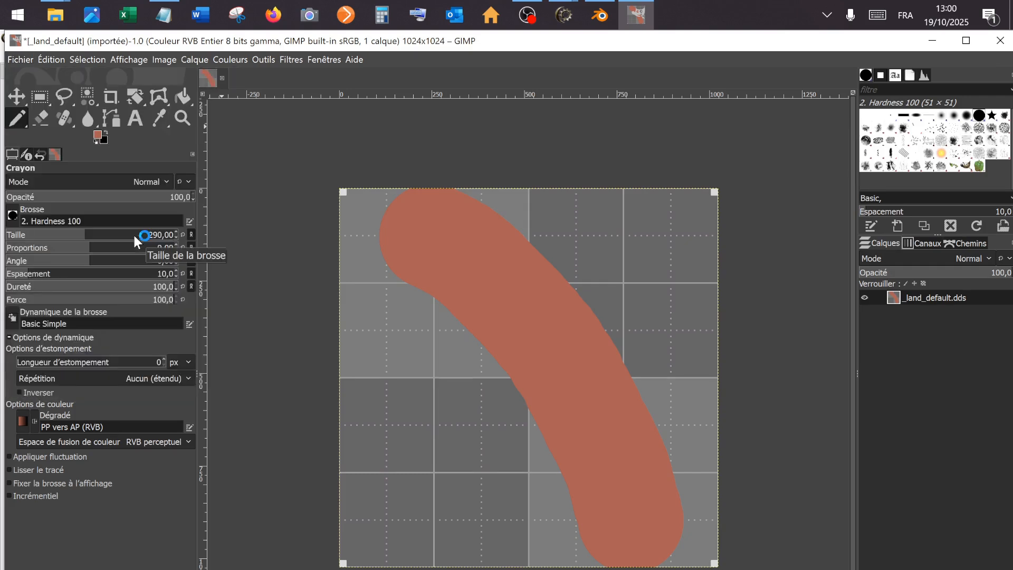
- Switch to the textures folder in File Explorer and check the modification date of _land_default.dds
left_click(942, 44)
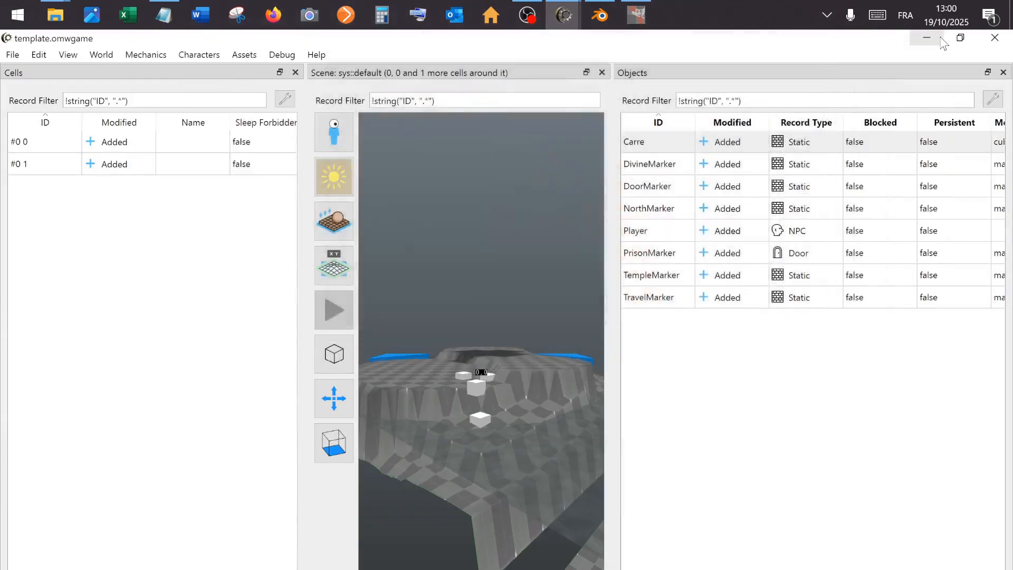
mouse_move(55, 16)
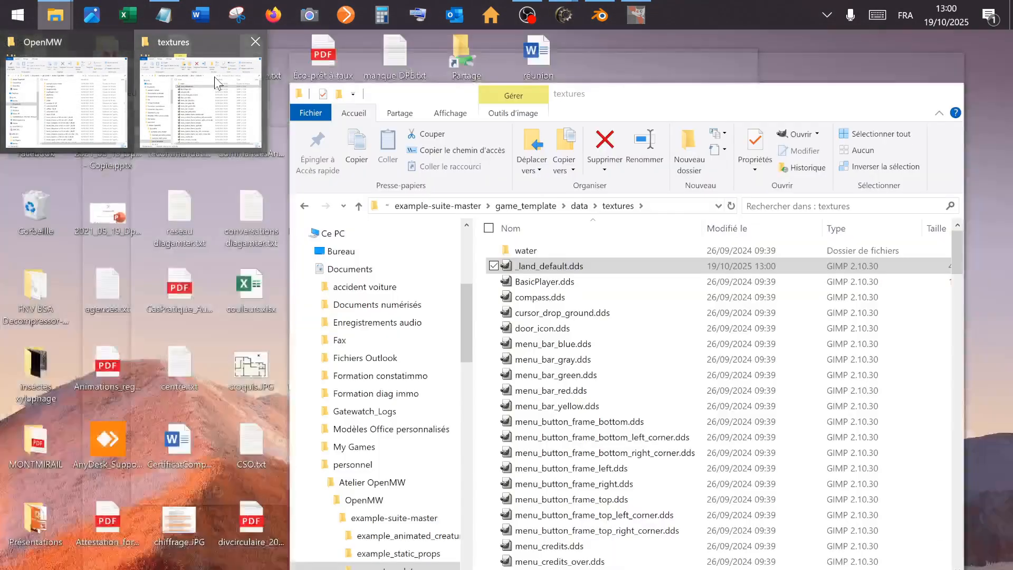
left_click(214, 77)
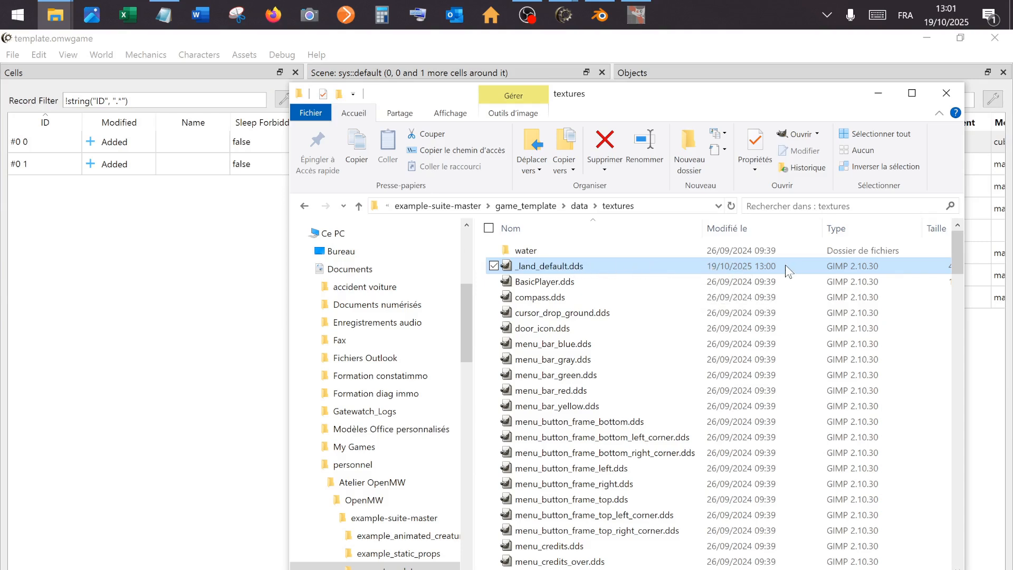
- Switch to OpenMW-CS, reload the assets, and inspect the terrain texture in the scene
left_click(386, 38)
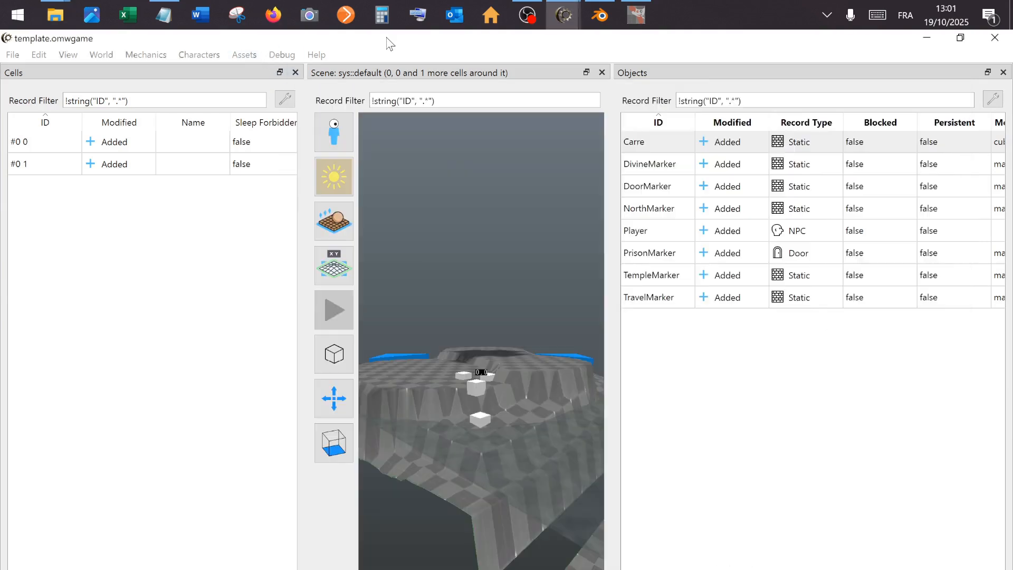
scroll(472, 264, "up", 2)
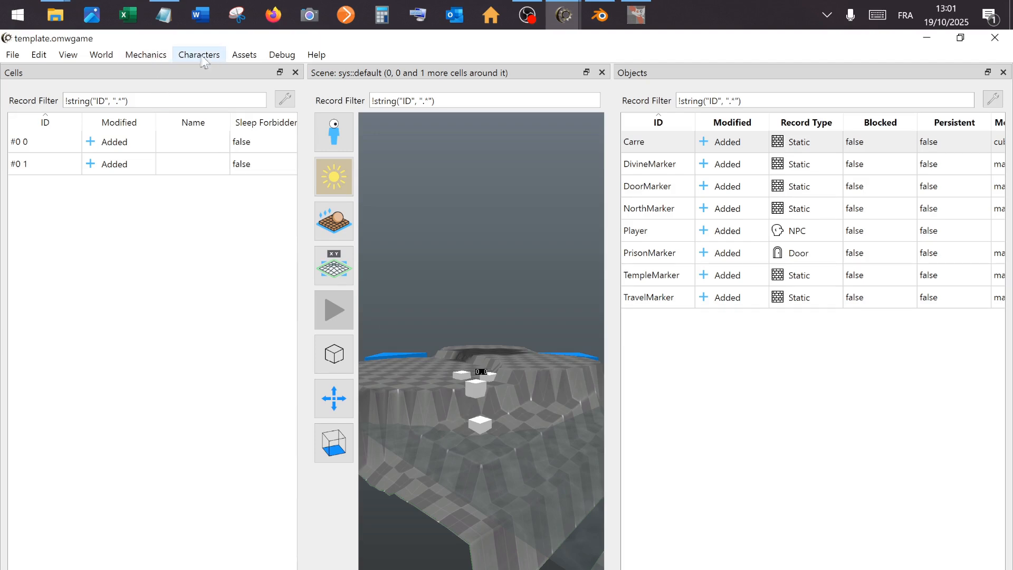
left_click(237, 55)
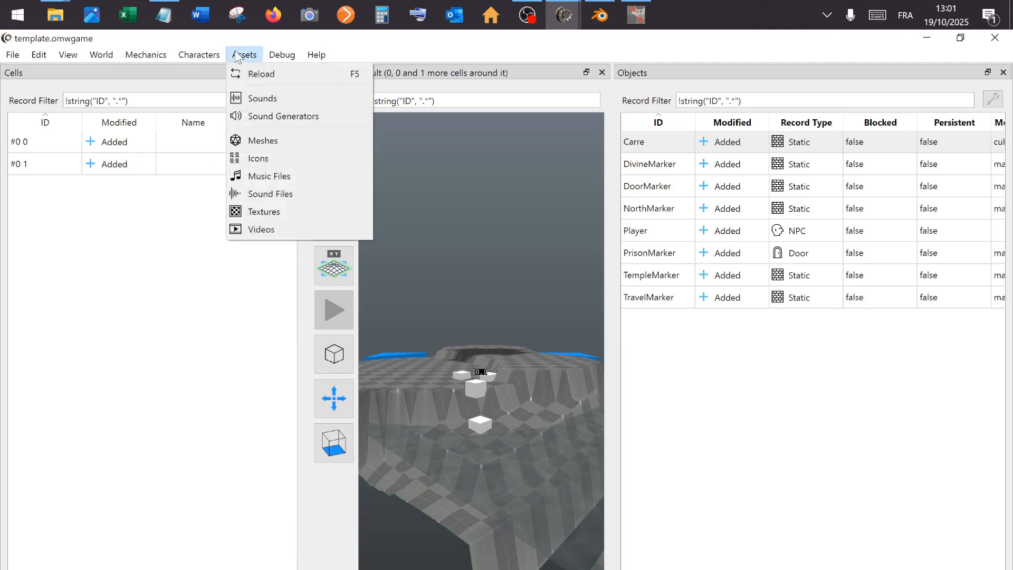
left_click(247, 74)
scroll(479, 408, "down", 5)
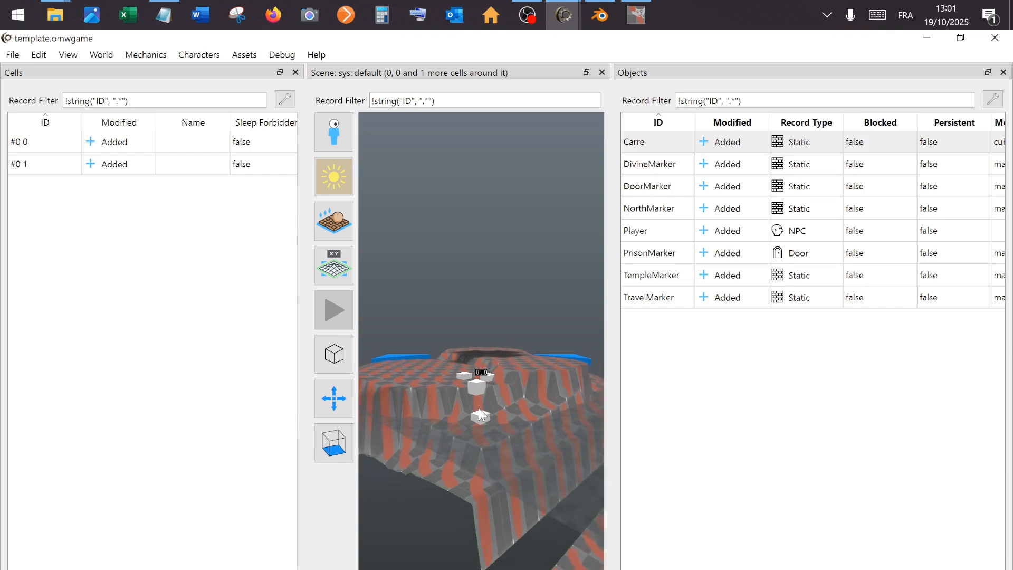
scroll(479, 407, "up", 2)
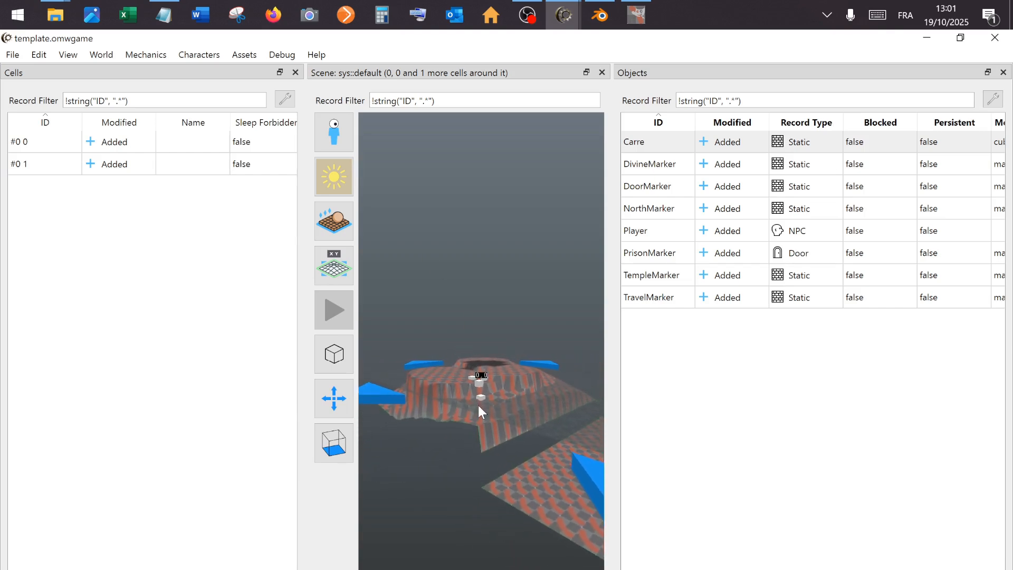
scroll(478, 399, "up", 5)
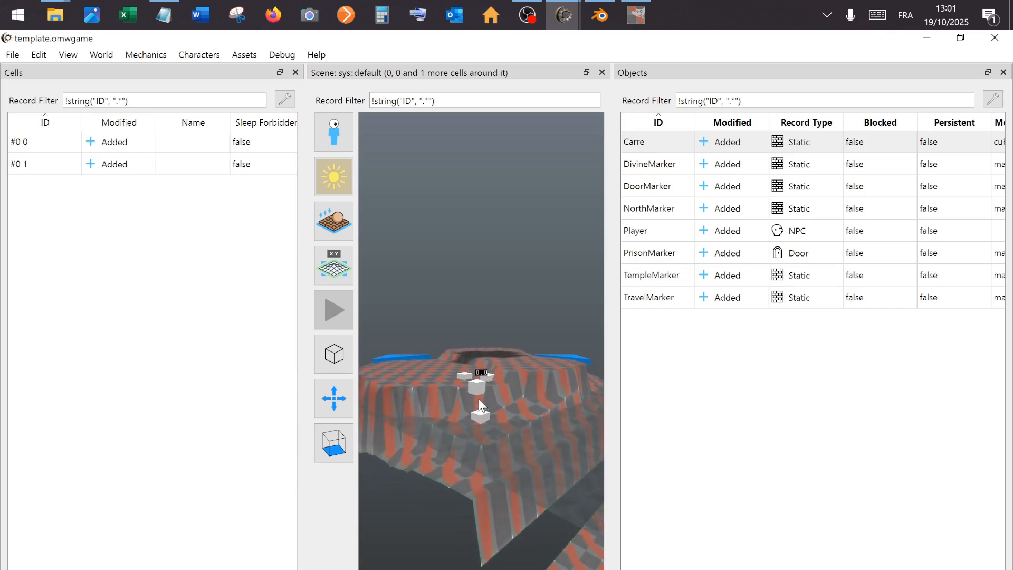
scroll(478, 398, "down", 2)
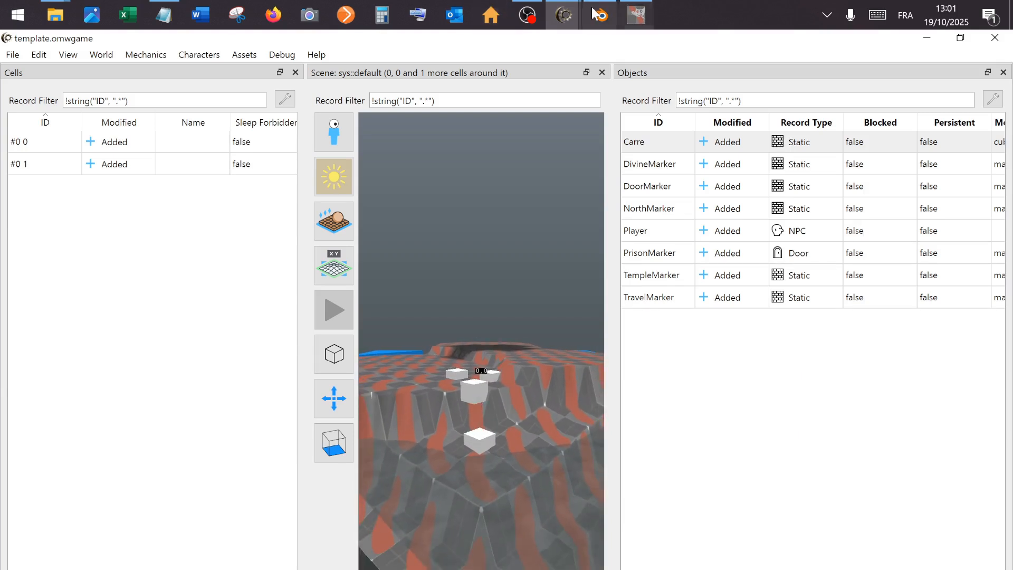
- Open menu_morrowind.dds from the textures folder in GIMP, with mipmap loading and automatic YCoCg/AExp decoding disabled
mouse_move(54, 16)
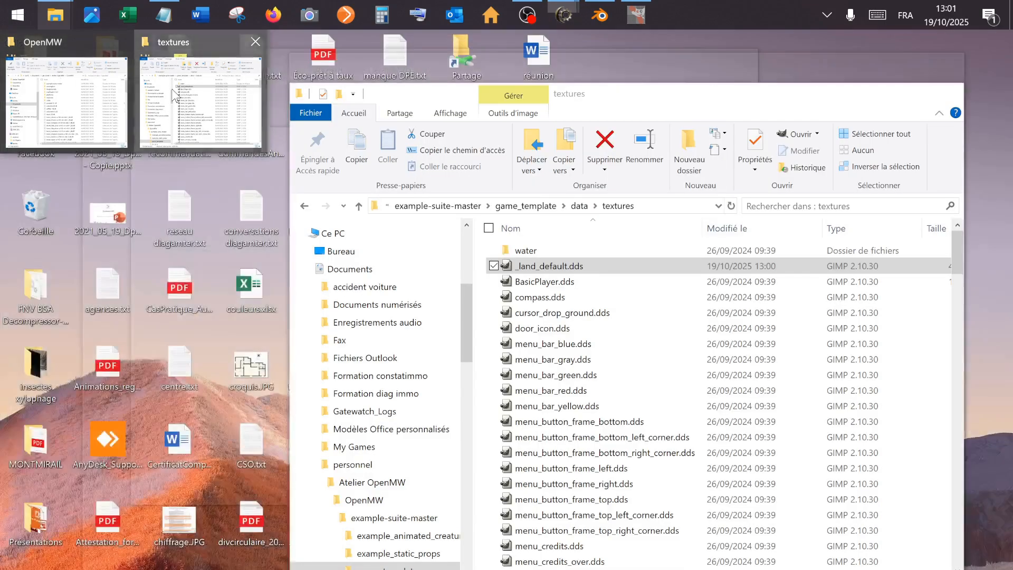
left_click(172, 89)
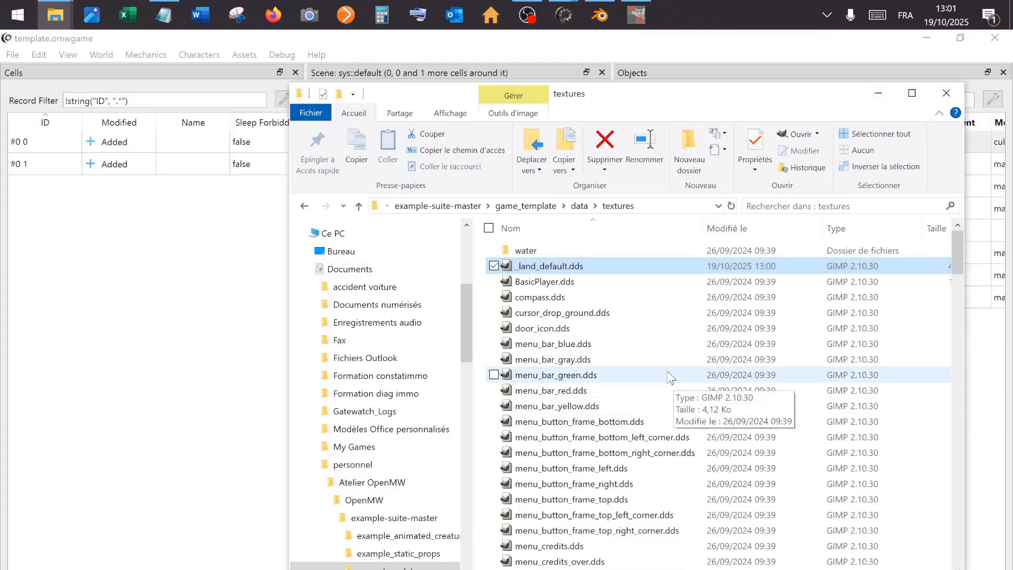
scroll(681, 420, "down", 4)
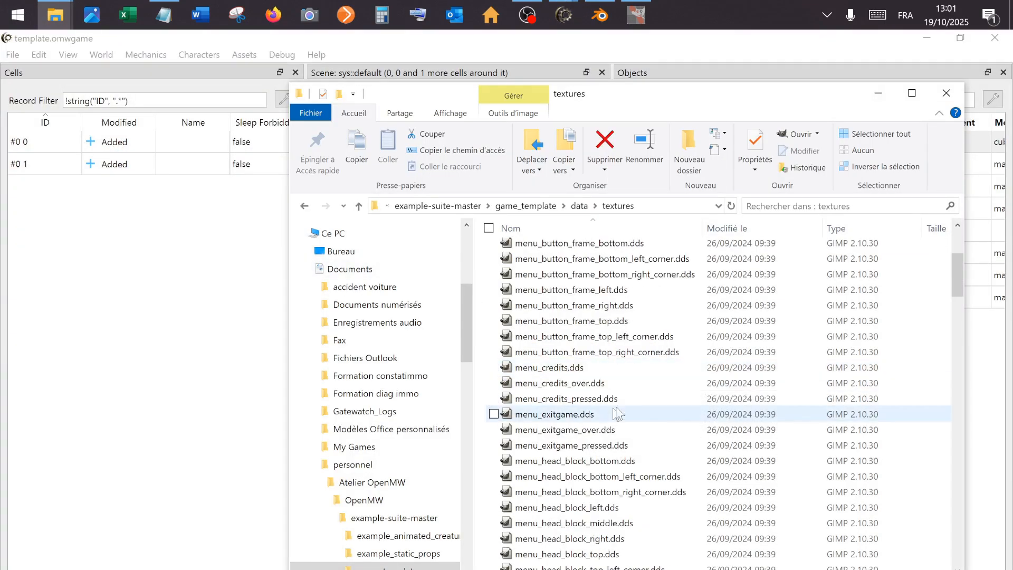
scroll(597, 427, "down", 4)
right_click(575, 464)
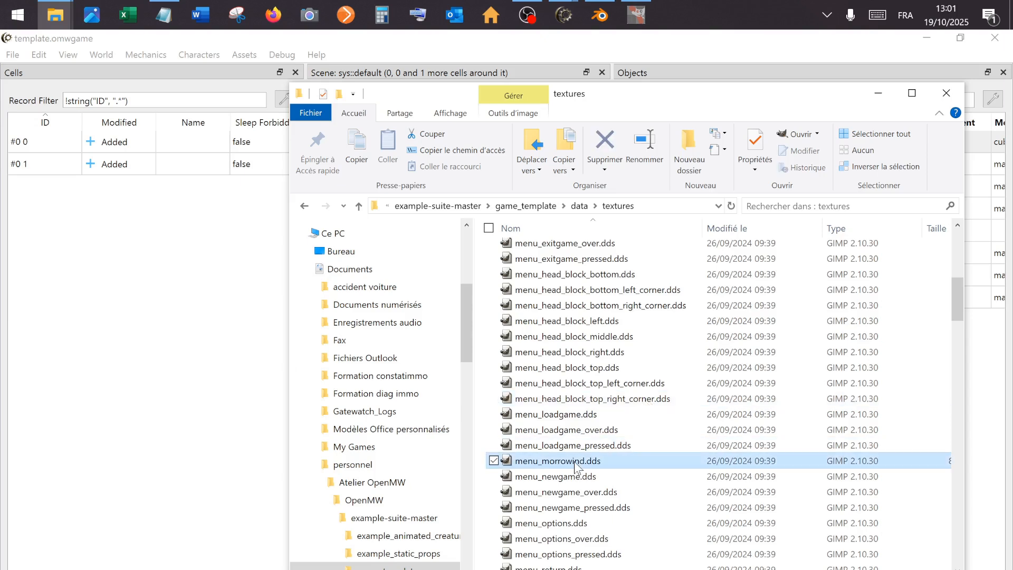
left_click(499, 247)
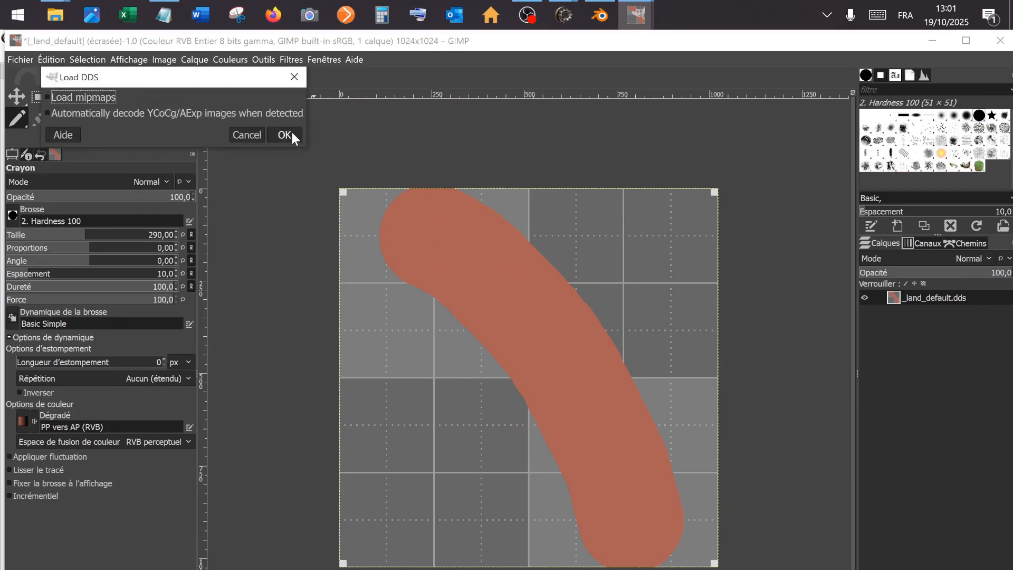
left_click(291, 135)
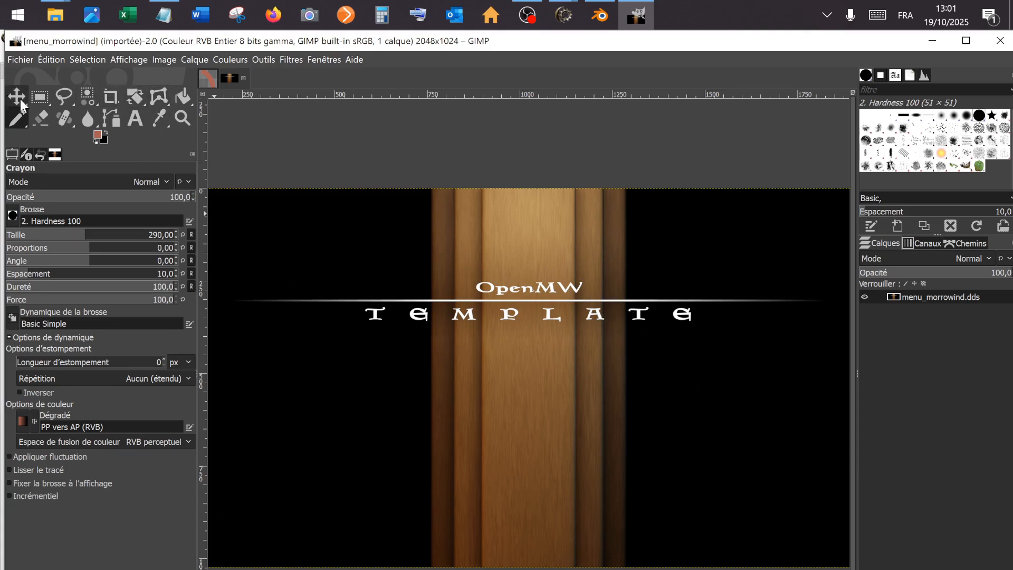
- Add the text "Par Moi" in a text box centred below the TEMPLATE title, using Old English Text MT
left_click(136, 118)
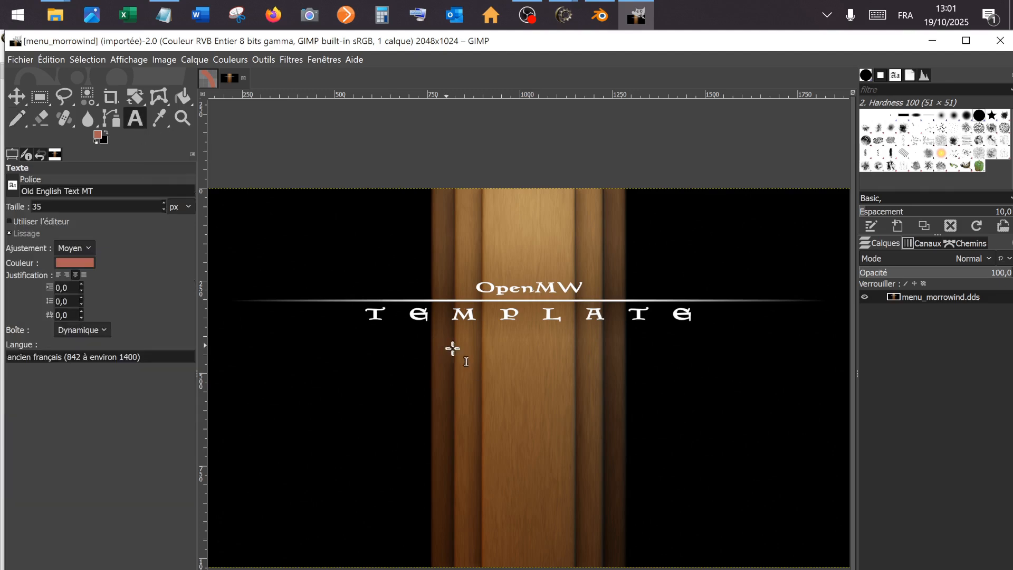
left_click_drag(444, 343, 621, 393)
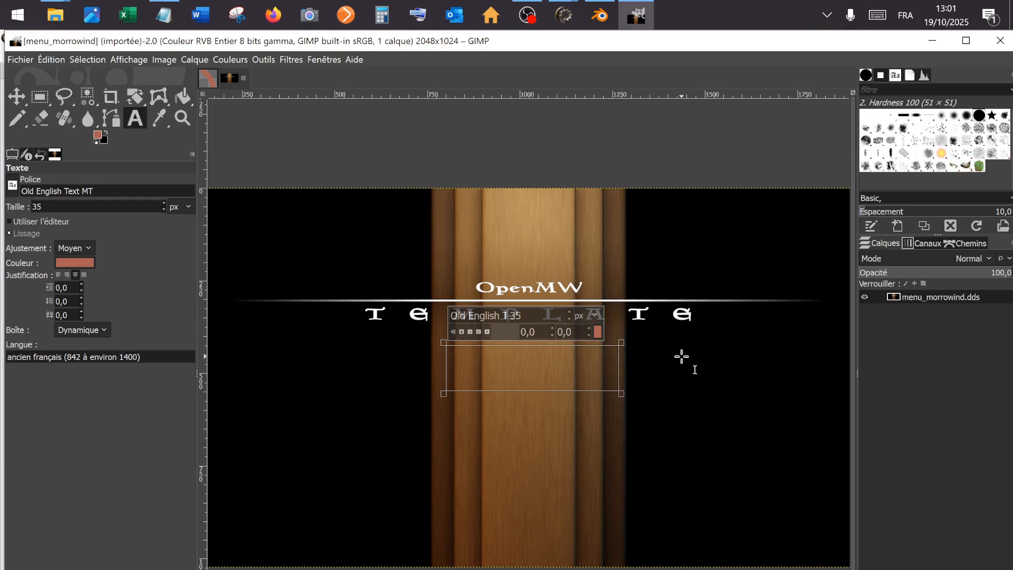
type("Par Moi")
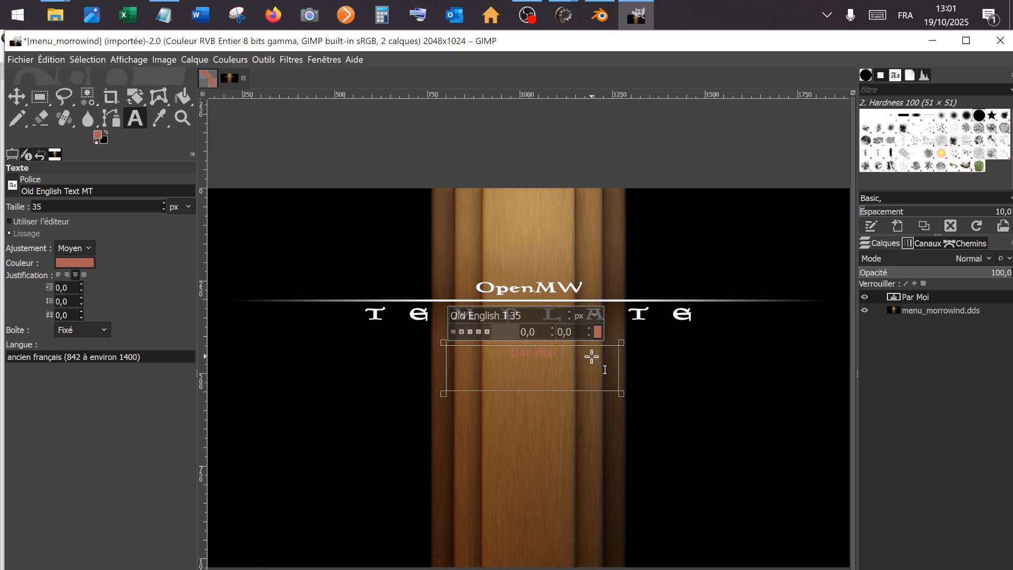
- Set the "Par Moi" text to 55 px and change its colour to white (ffffff)
left_click_drag(557, 350, 505, 315)
left_click(597, 330)
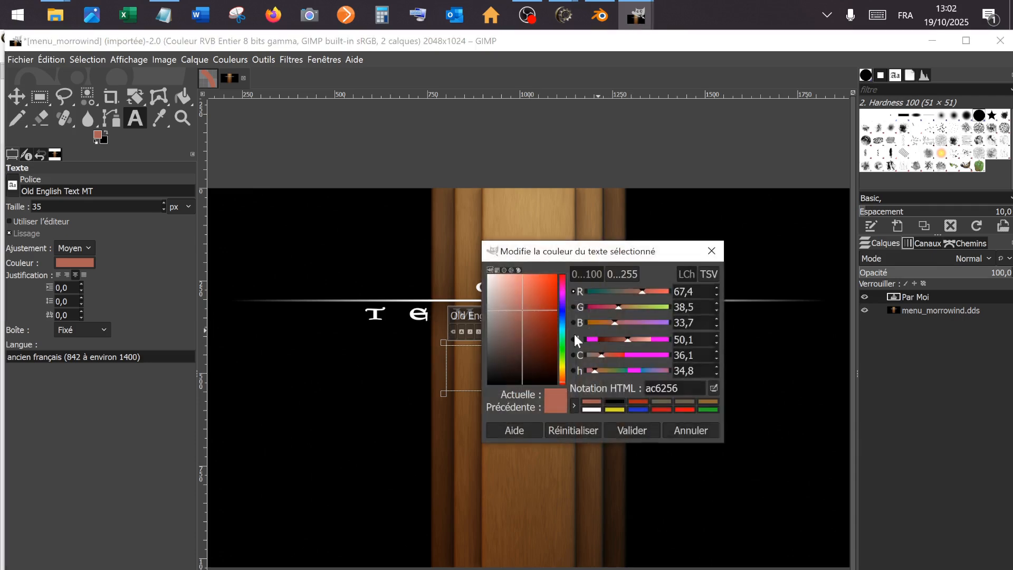
left_click(593, 408)
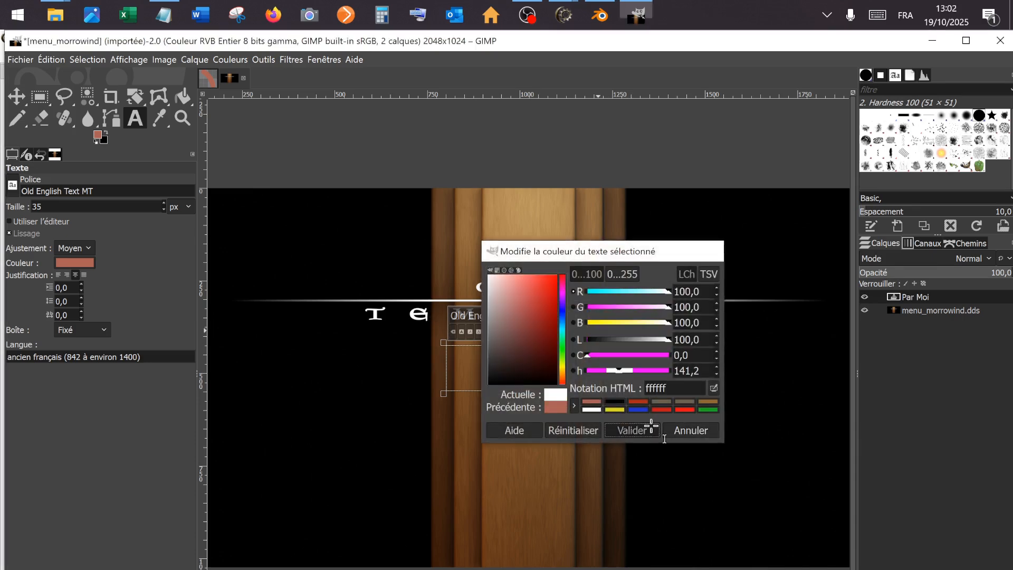
left_click(651, 426)
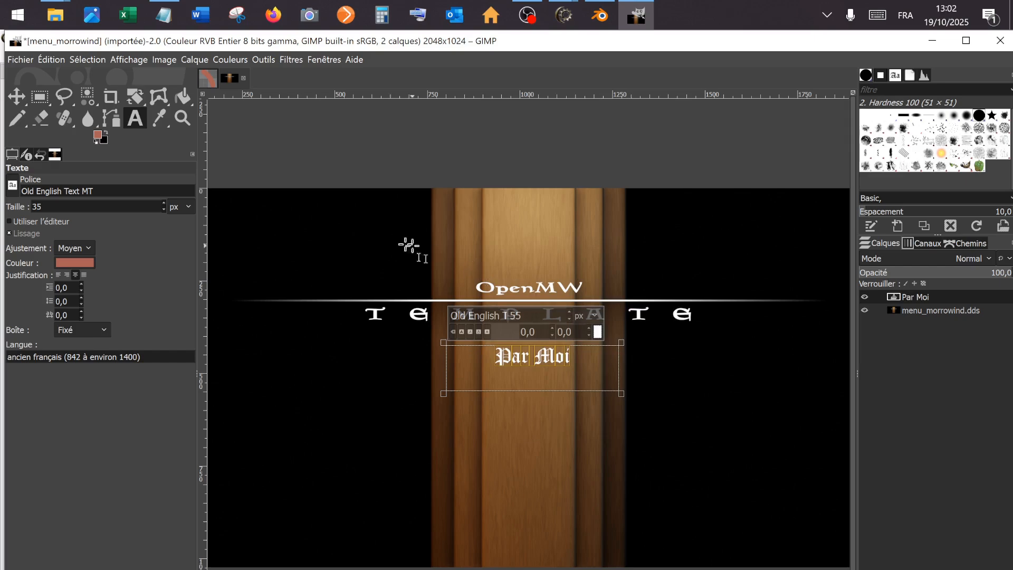
- Merge the "Par Moi" text layer down onto the menu_morrowind.dds layer and overwrite the original DDS file
left_click(40, 97)
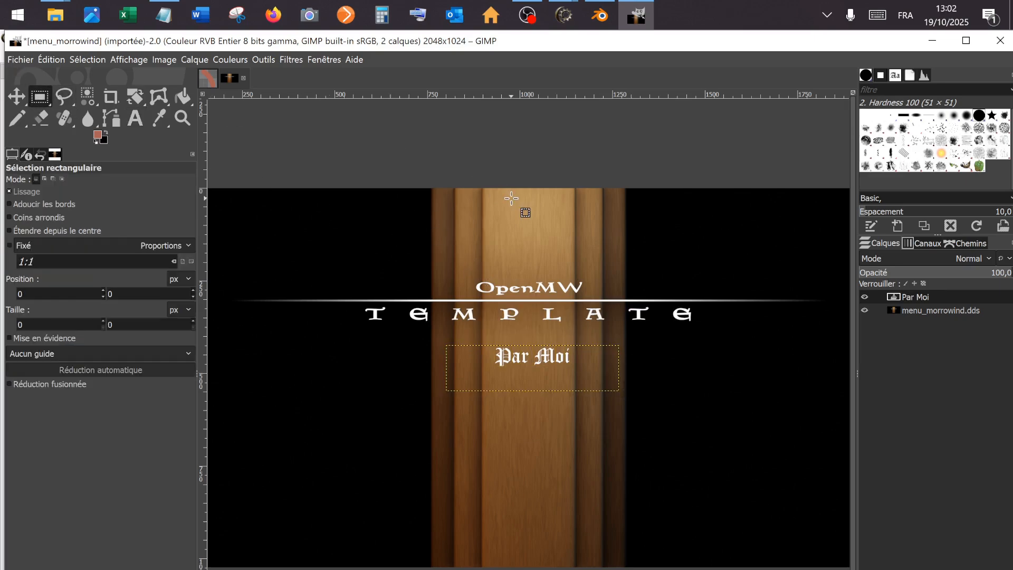
right_click(900, 299)
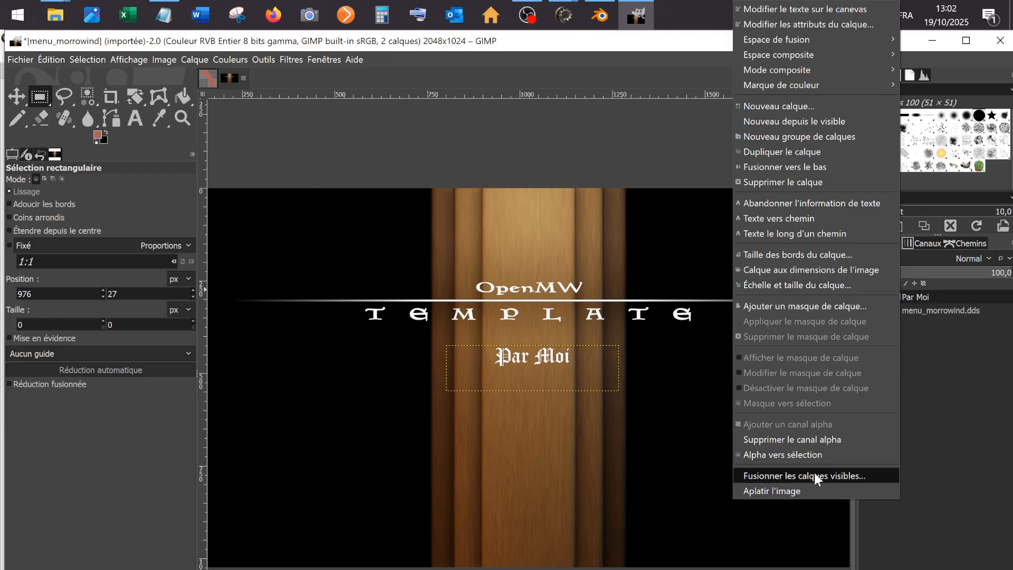
left_click(836, 166)
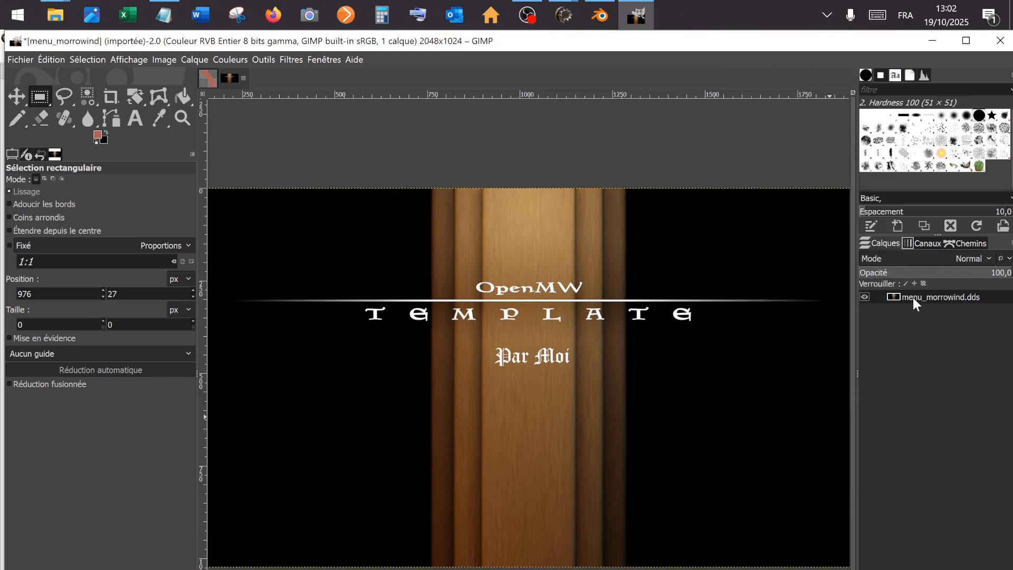
left_click(23, 61)
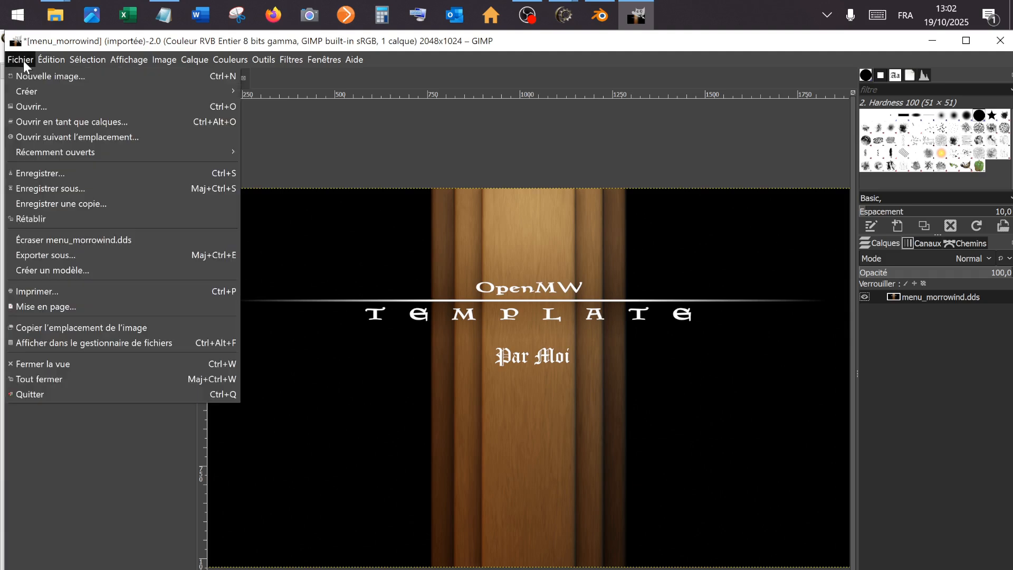
left_click(72, 246)
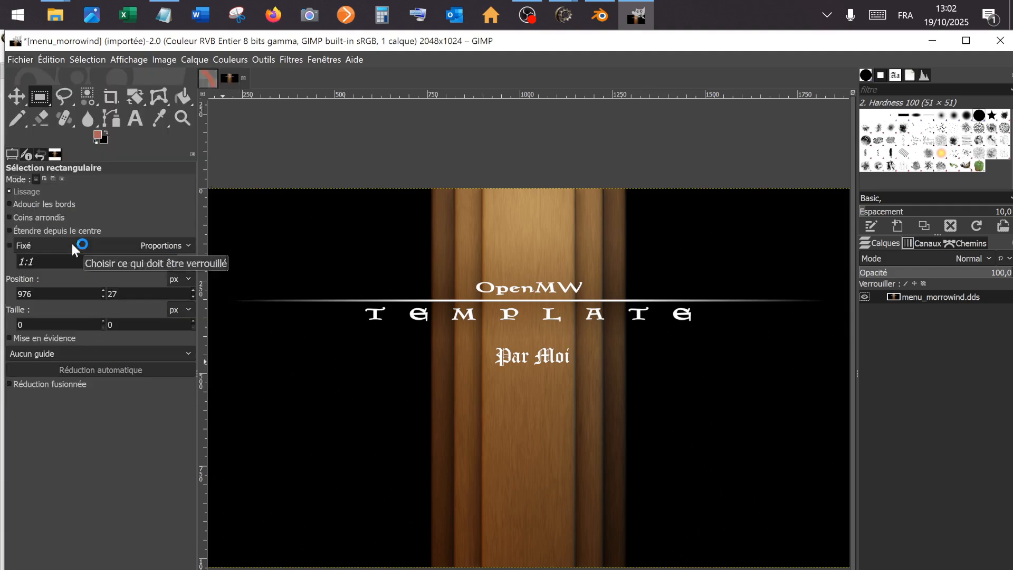
left_click(933, 44)
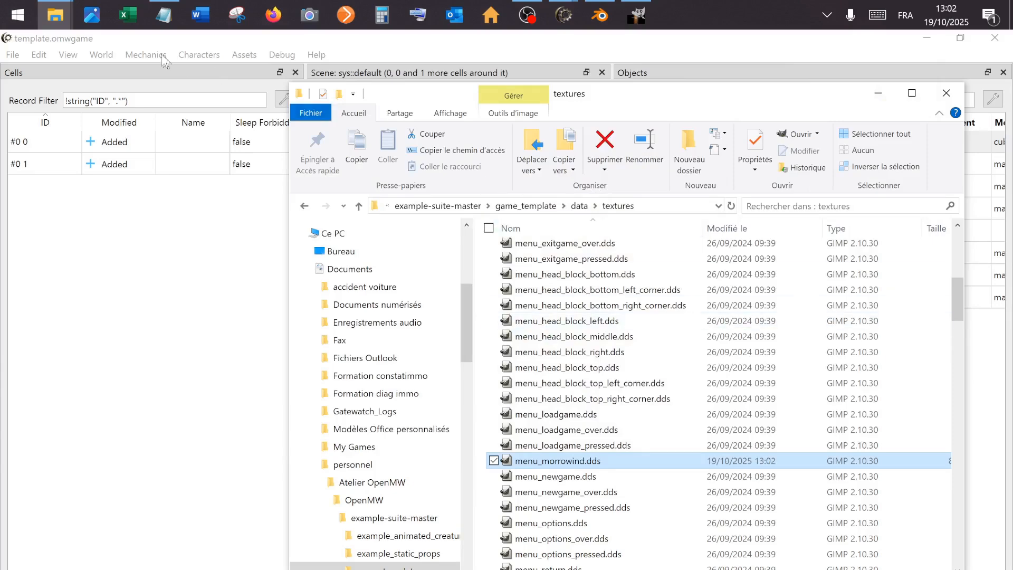
- Run openmw.exe from the OpenMW folder to check the main menu background, and close the game
mouse_move(61, 12)
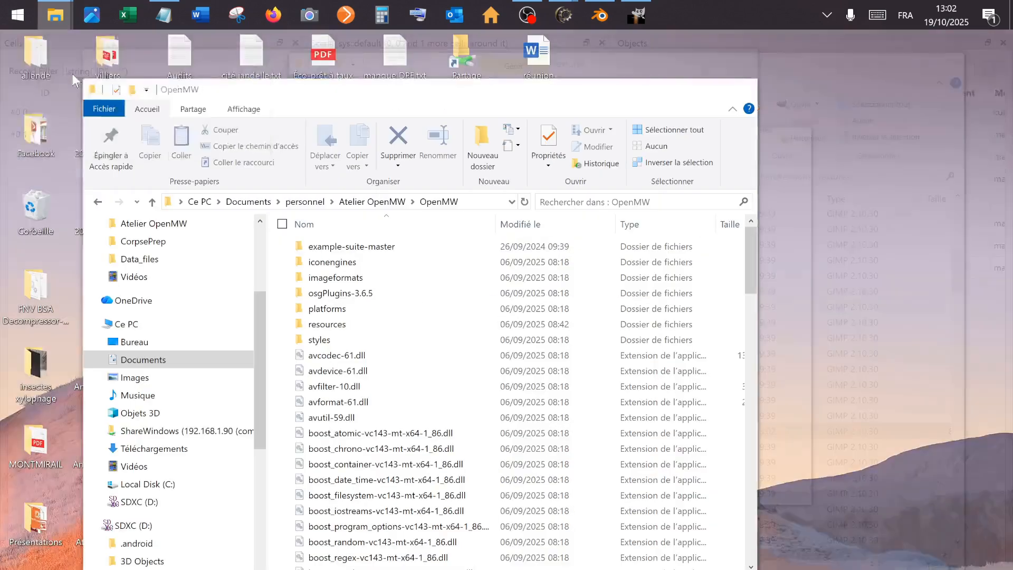
left_click(72, 74)
scroll(475, 391, "down", 10)
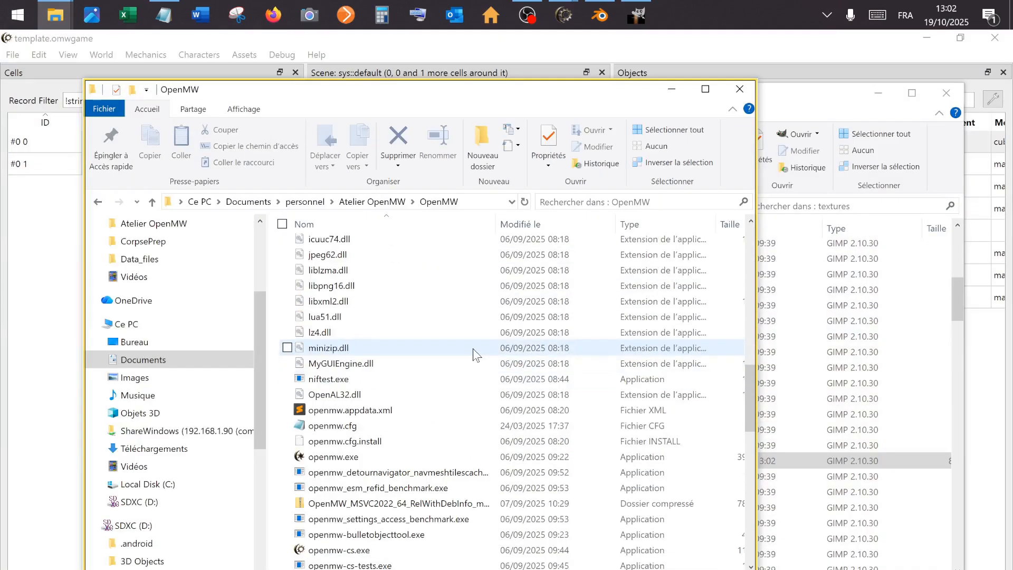
double_click(366, 457)
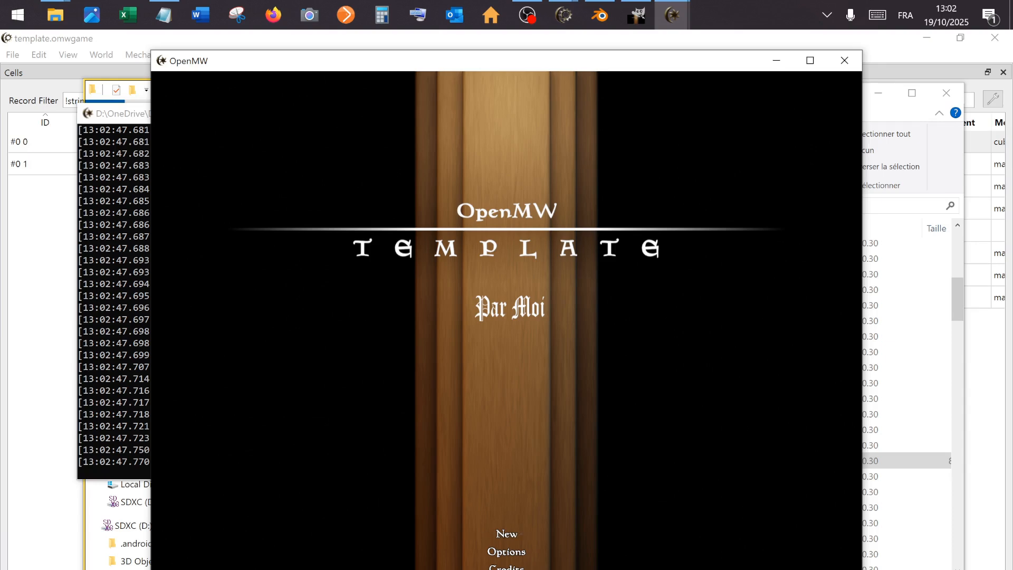
key("alt+F4")
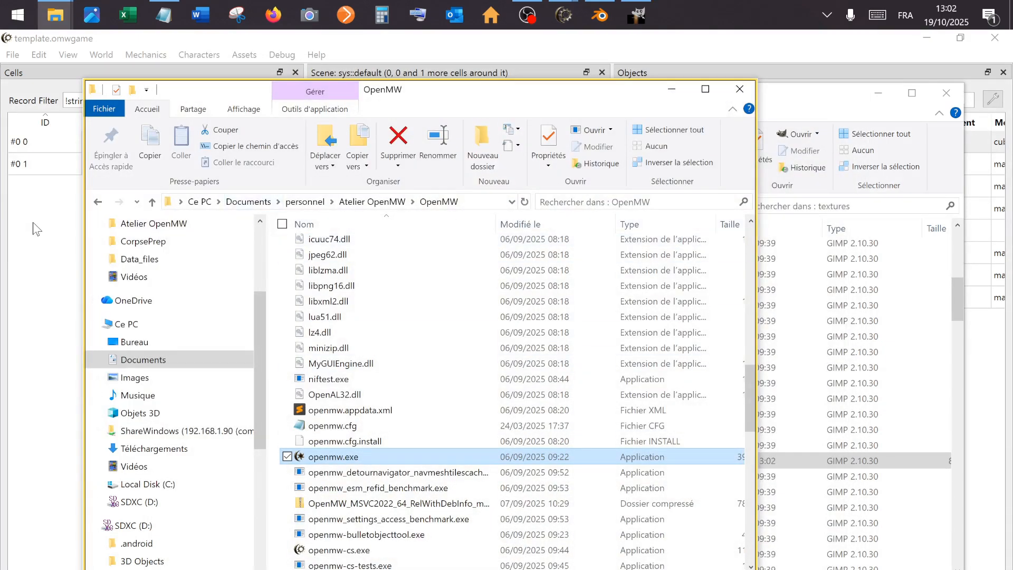
- Switch to Blender, display the cube in Material Preview shading, and open its material properties
mouse_move(570, 12)
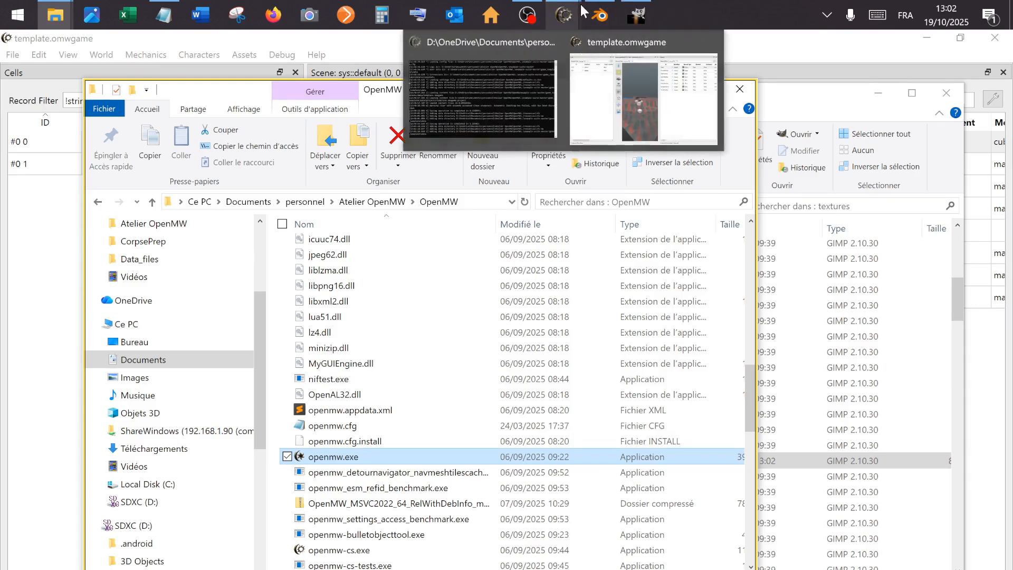
mouse_move(606, 24)
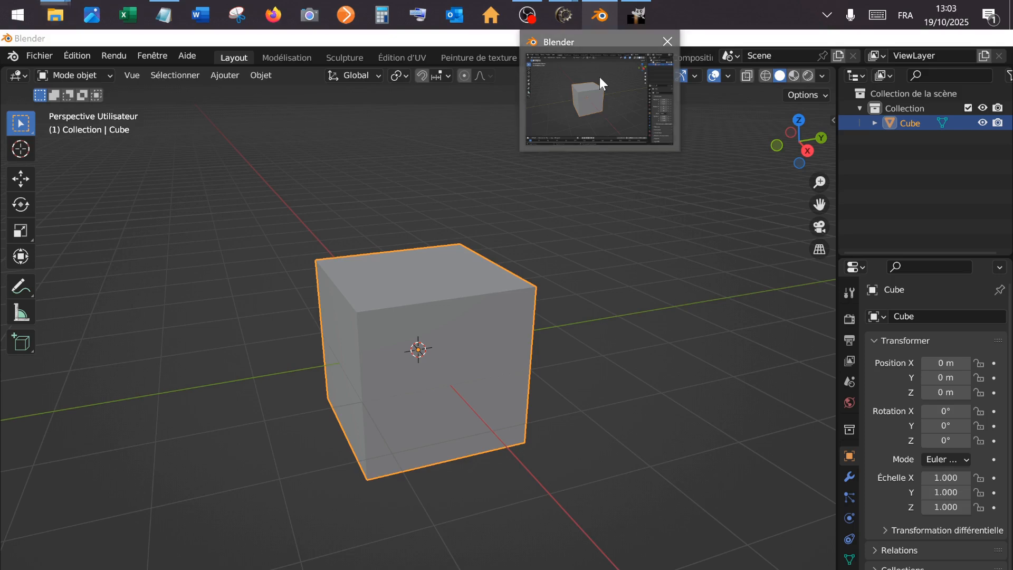
left_click(599, 77)
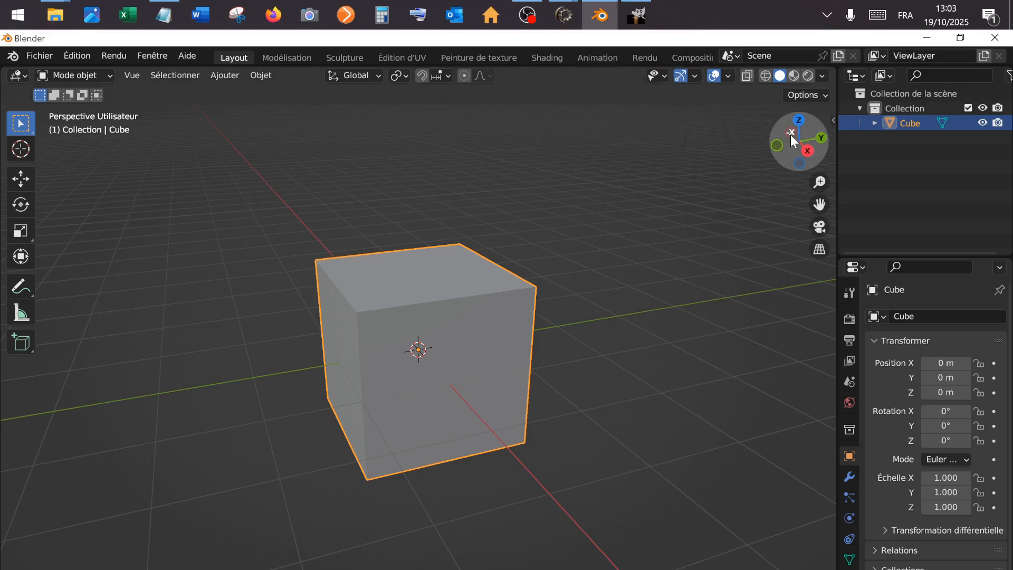
mouse_move(791, 135)
left_mouse_down()
mouse_move(844, 143)
mouse_move(786, 133)
left_mouse_up()
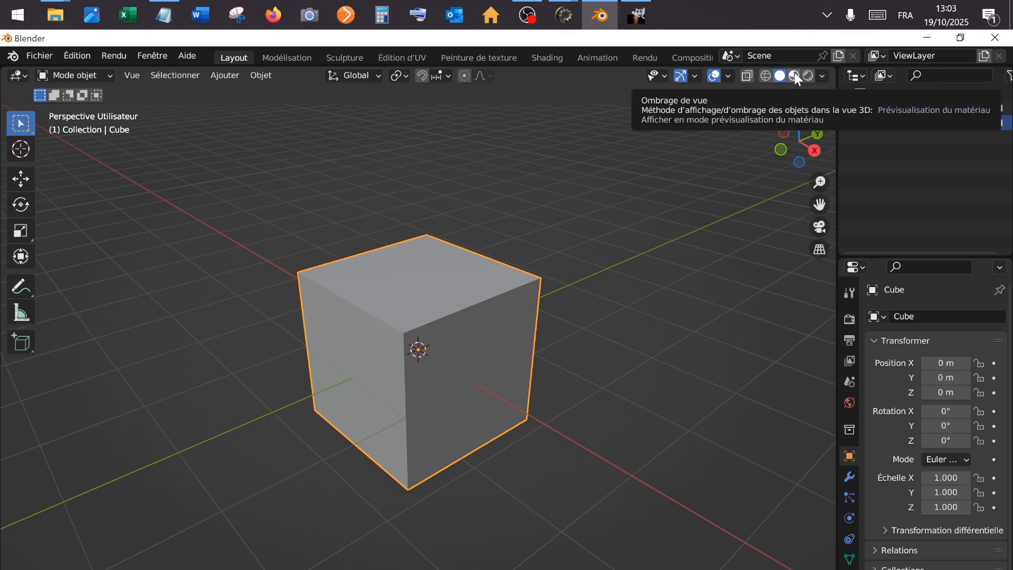
left_click(795, 76)
mouse_move(803, 144)
left_mouse_down()
mouse_move(789, 141)
mouse_move(891, 79)
mouse_move(876, 141)
mouse_move(758, 145)
mouse_move(837, 141)
mouse_move(794, 132)
left_mouse_up()
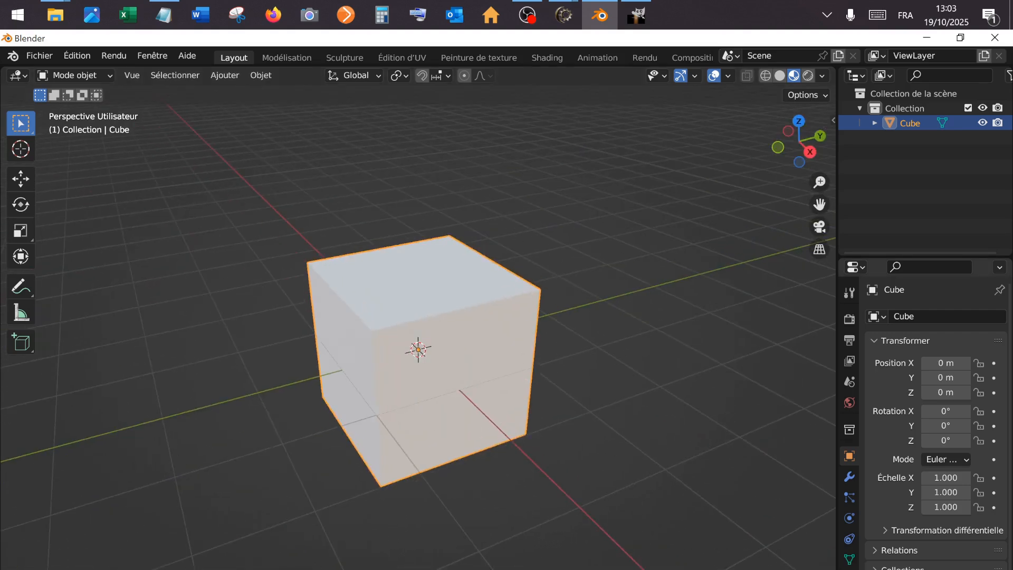
left_click(848, 569)
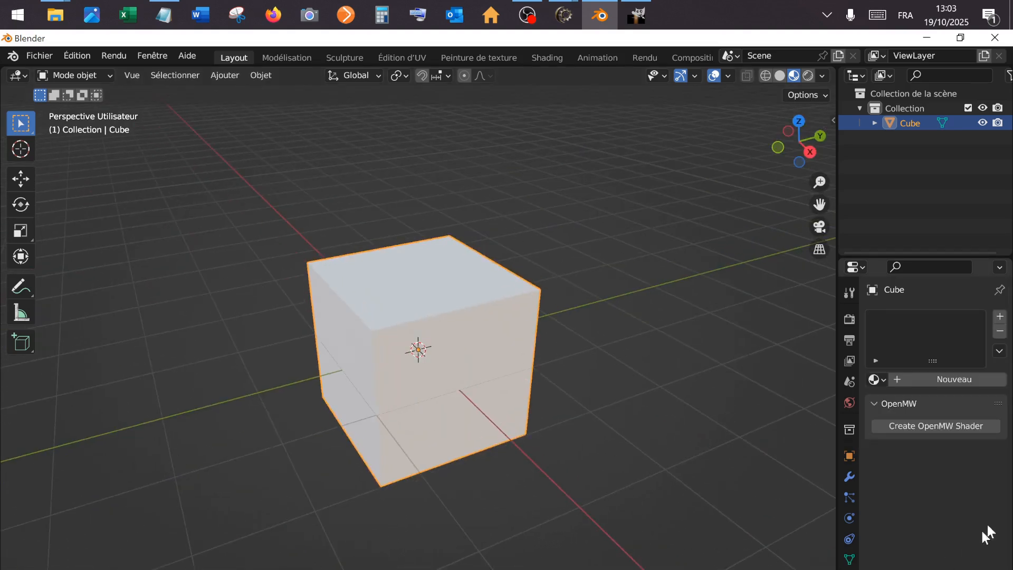
- Create an OpenMW shader on the cube and show its Base Texture settings, collapsing the Surface and Réglages sections
left_click(929, 428)
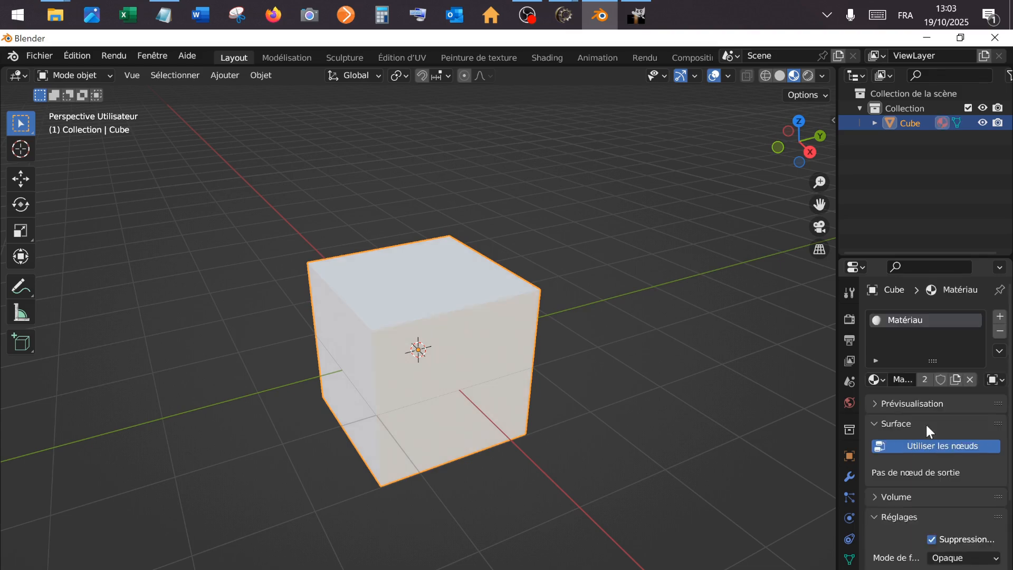
left_click(873, 423)
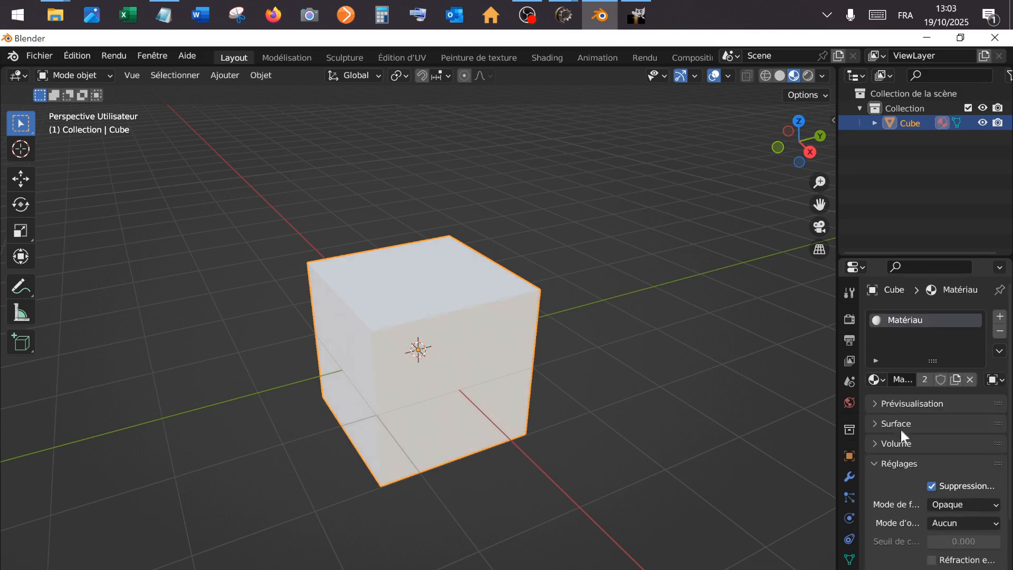
left_click(871, 464)
scroll(894, 419, "down", 1)
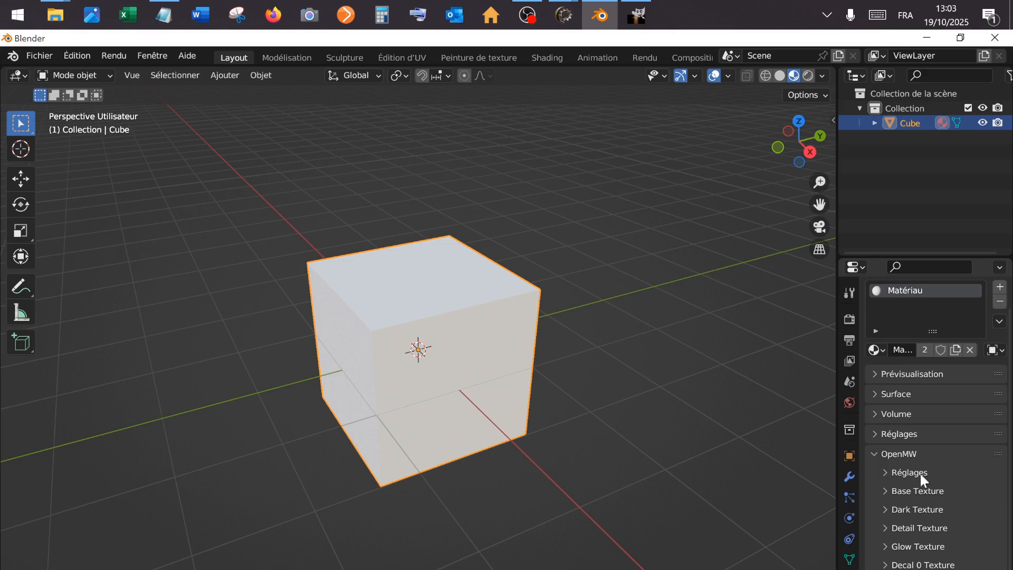
left_click(932, 492)
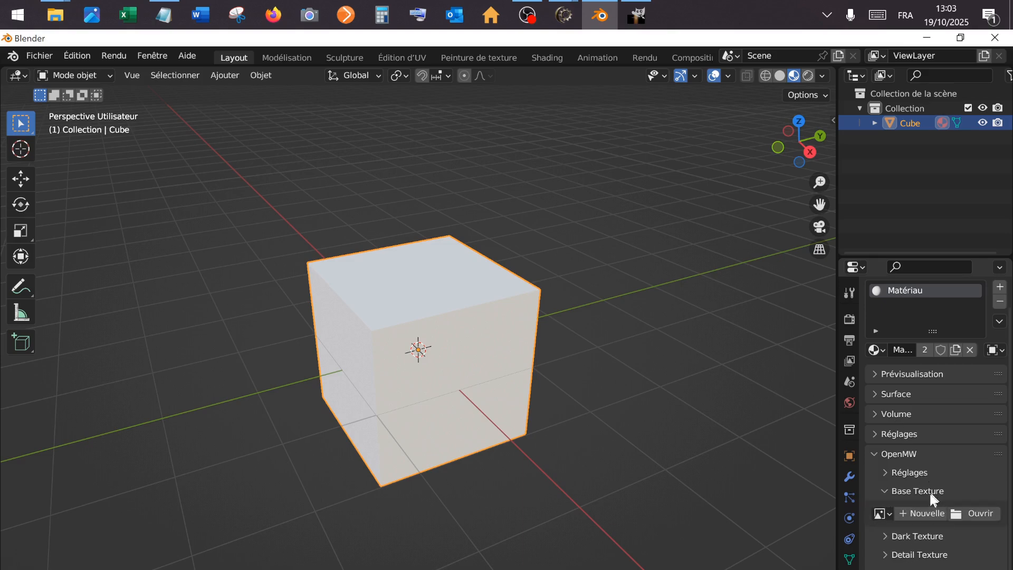
- Load _land_default.dds from the game_template data\textures folder as the cube material's OpenMW base texture
left_click(971, 513)
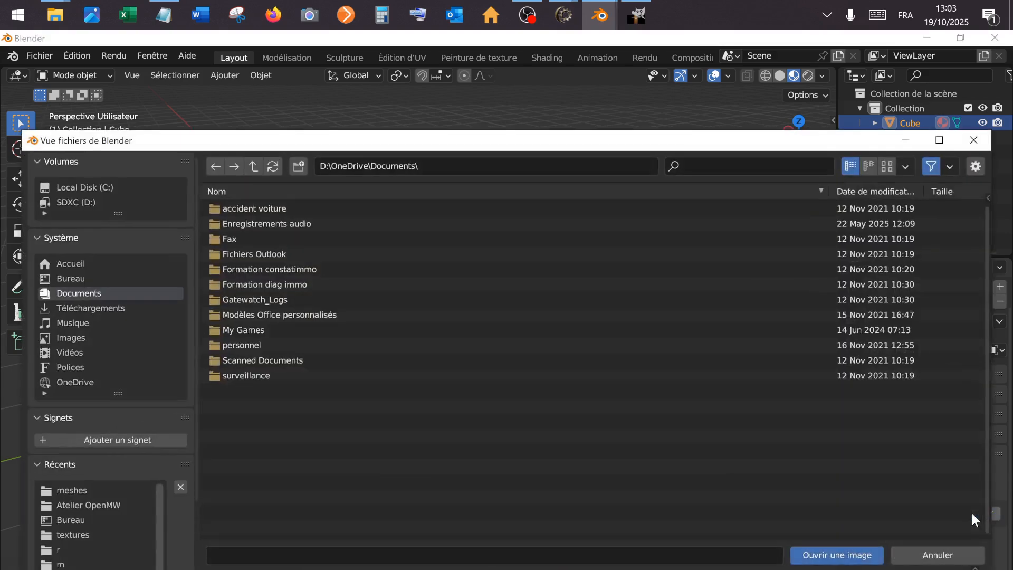
left_click(104, 504)
left_click(271, 207)
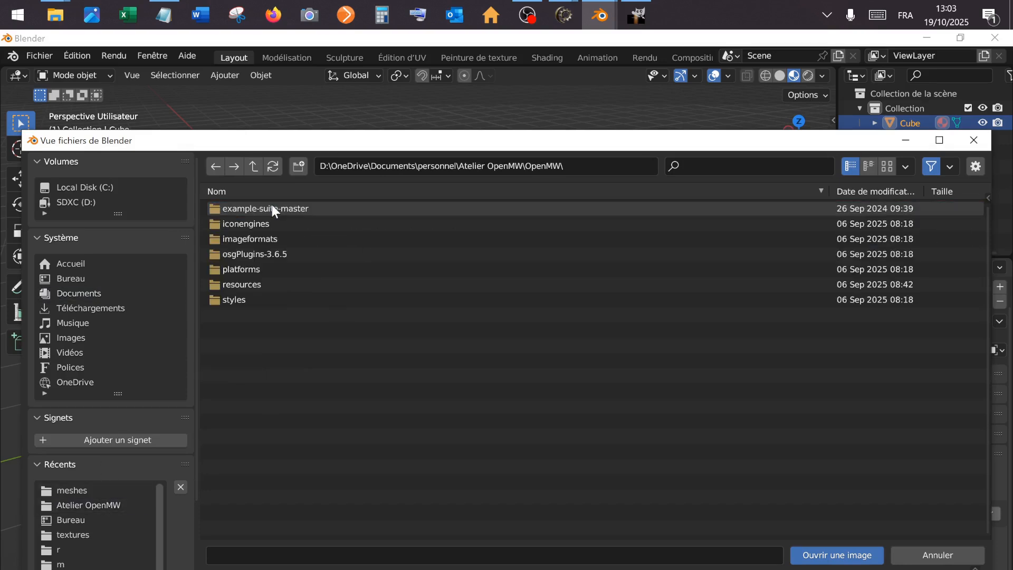
left_click(290, 210)
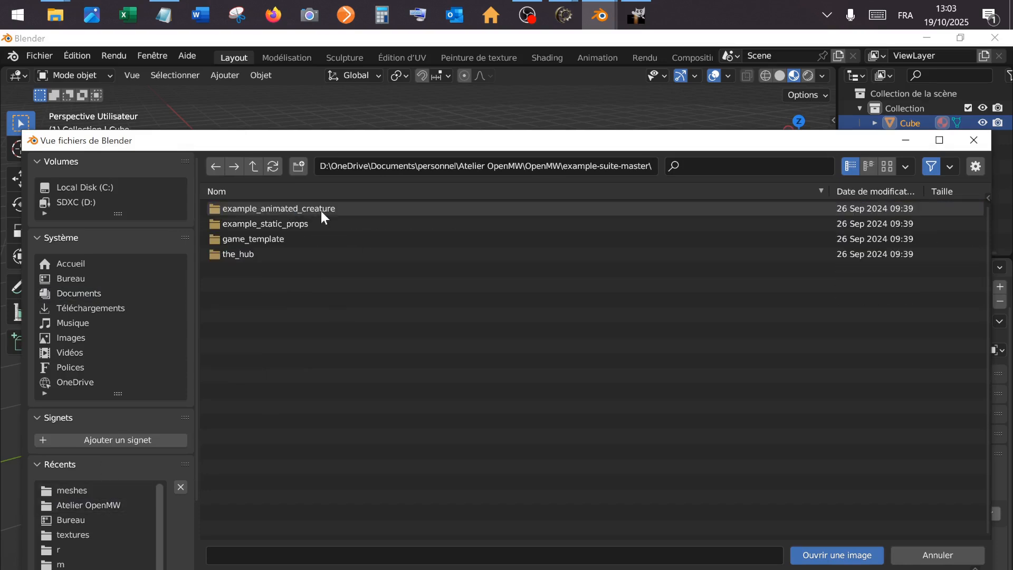
left_click(326, 238)
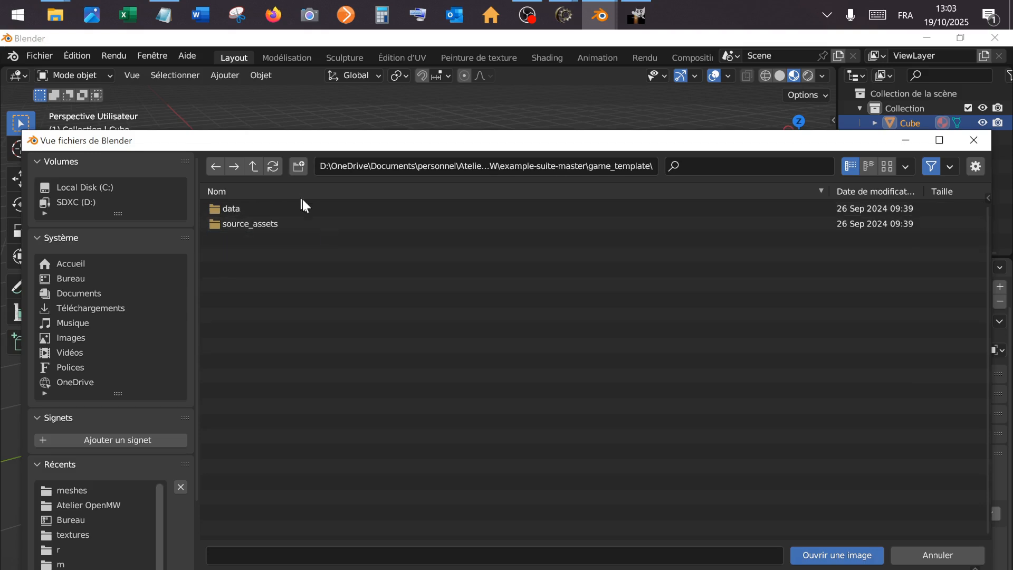
left_click(306, 208)
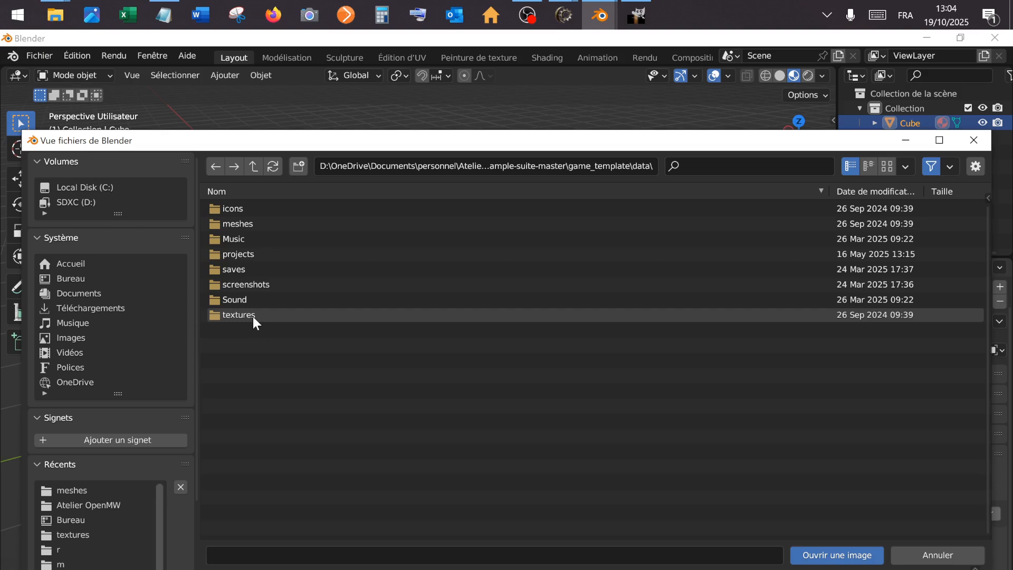
left_click(252, 316)
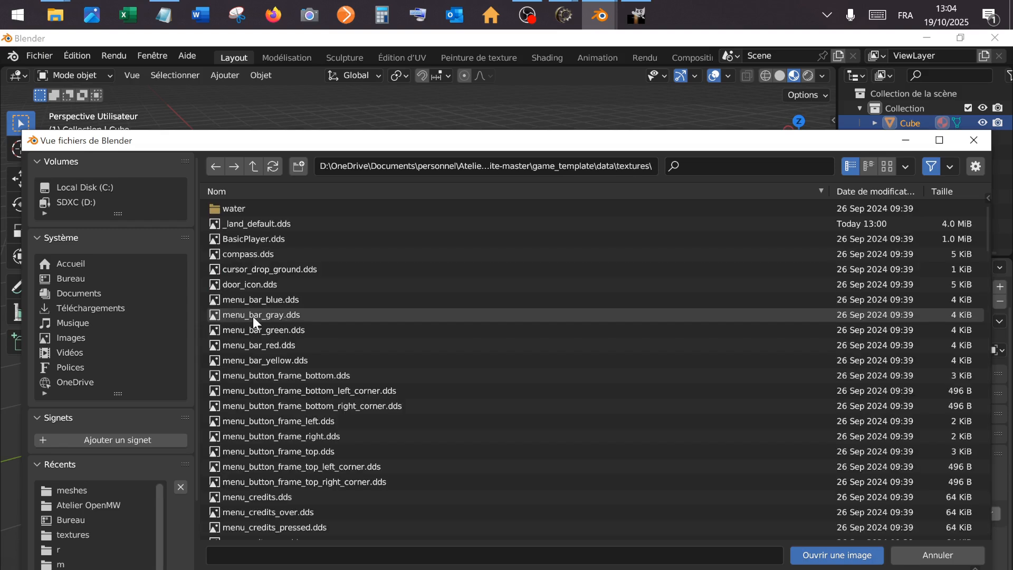
double_click(322, 223)
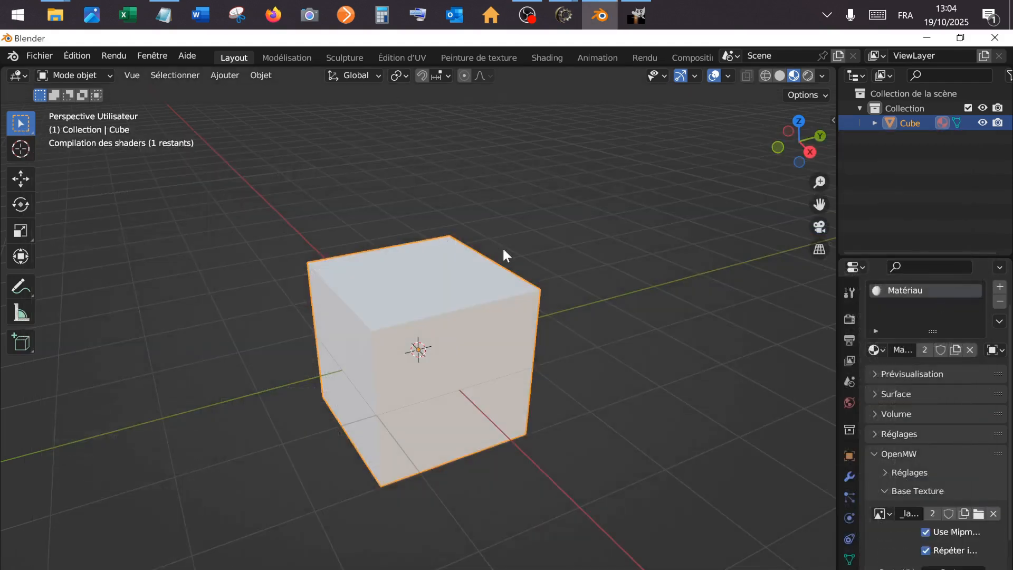
- Export the textured cube in OpenMW (.nif) format, overwriting Cube.nif in the meshes folder
left_click_drag(793, 147, 180, 88)
left_click(37, 55)
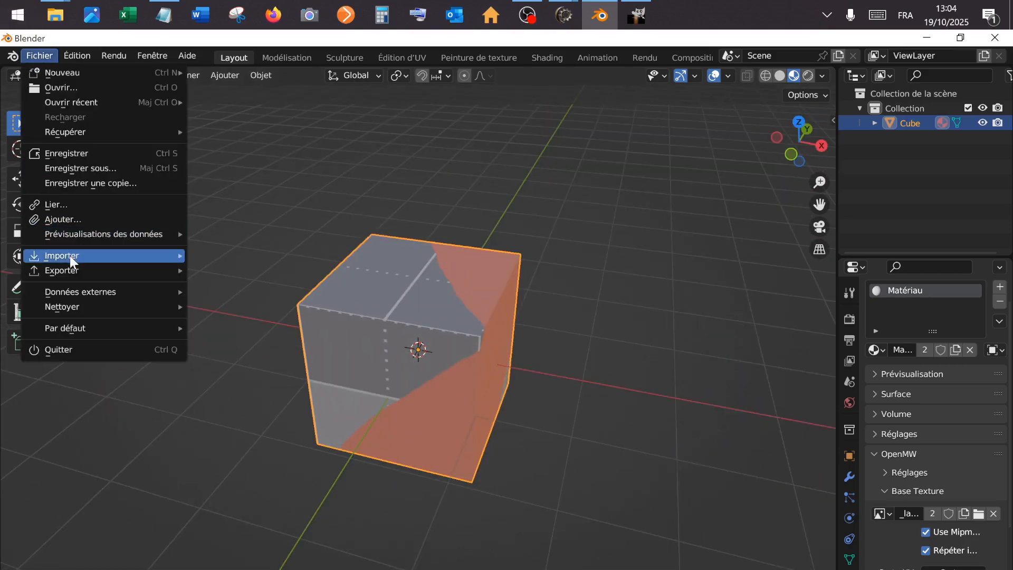
mouse_move(74, 271)
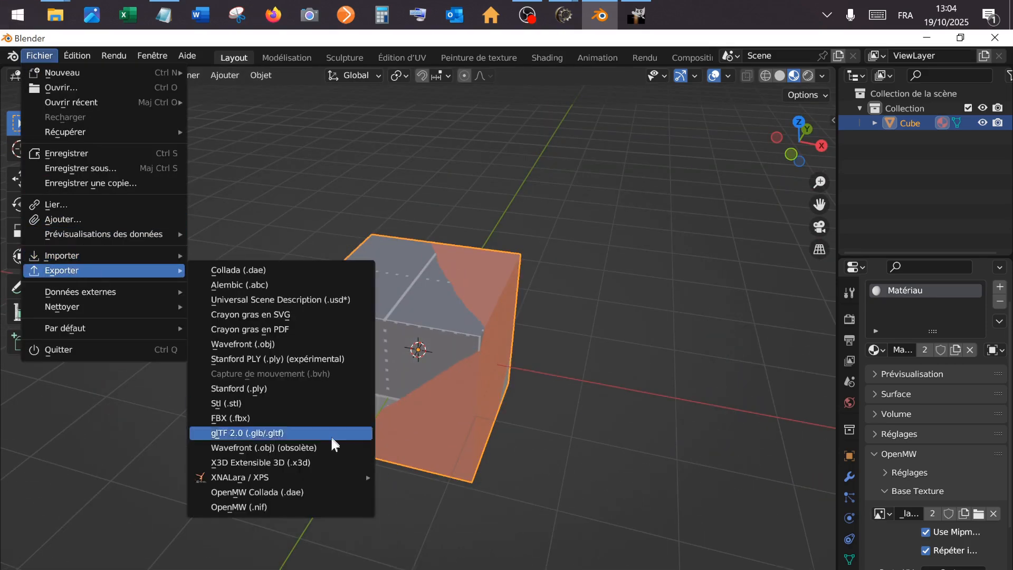
left_click(309, 508)
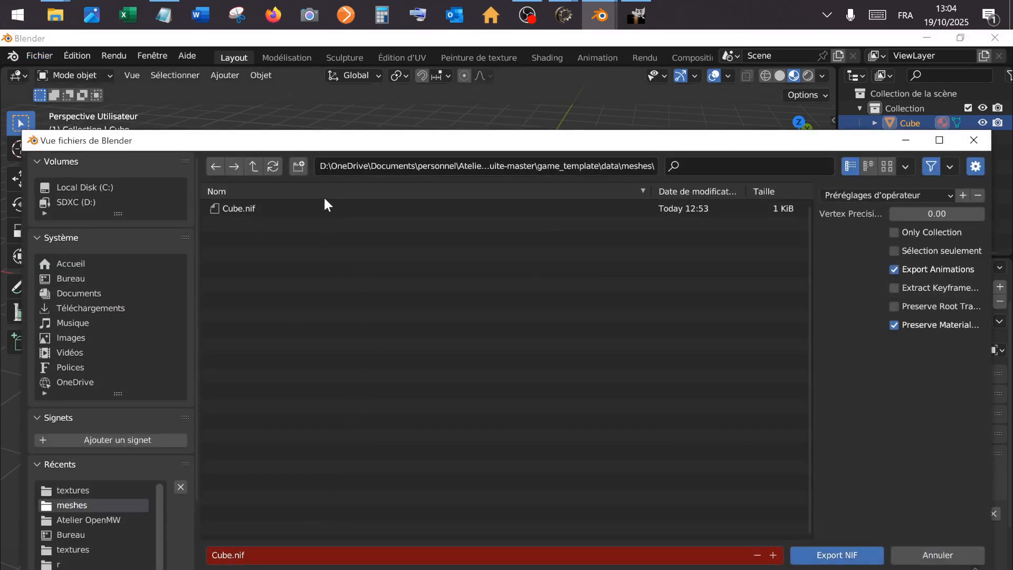
left_click(325, 207)
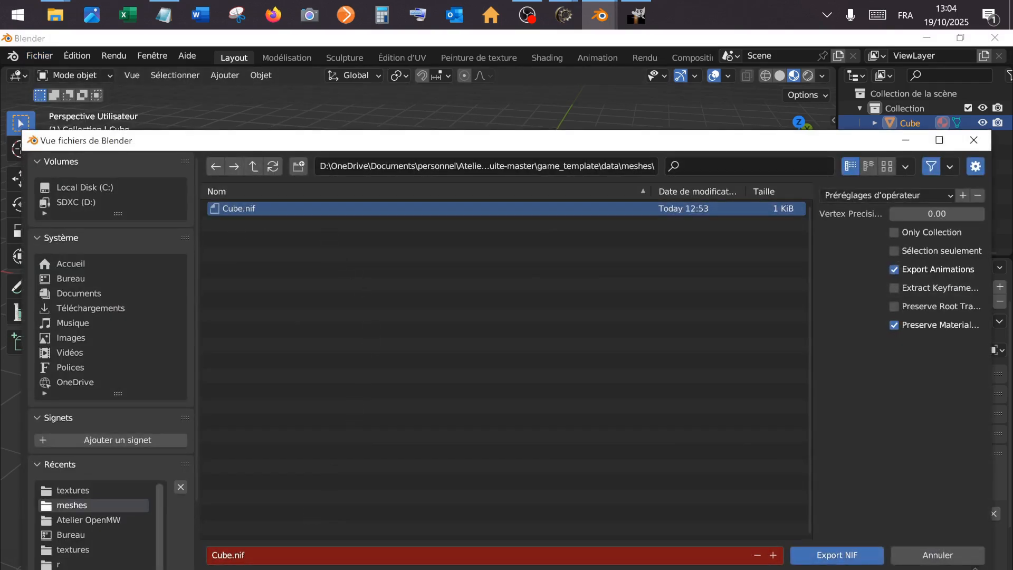
left_click(851, 555)
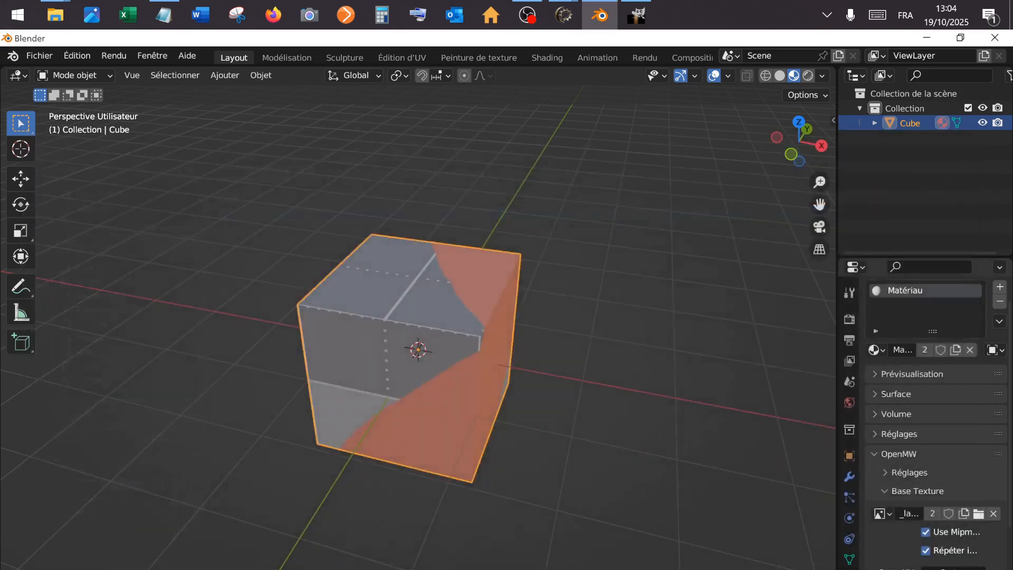
- Switch to the template.omwgame window in OpenMW-CS, reload the assets, and inspect the cubes in the scene up close
mouse_move(563, 13)
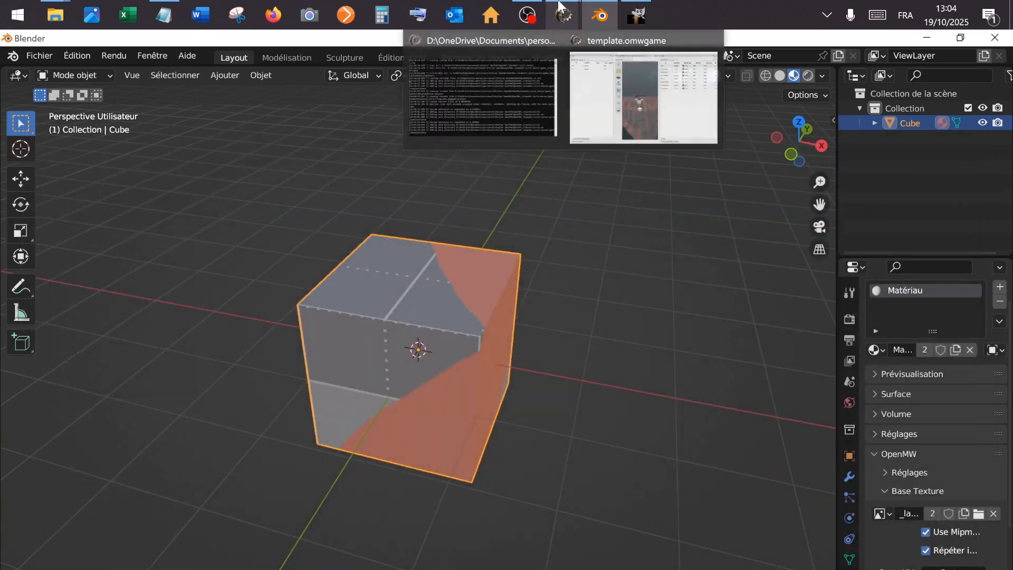
left_click(614, 117)
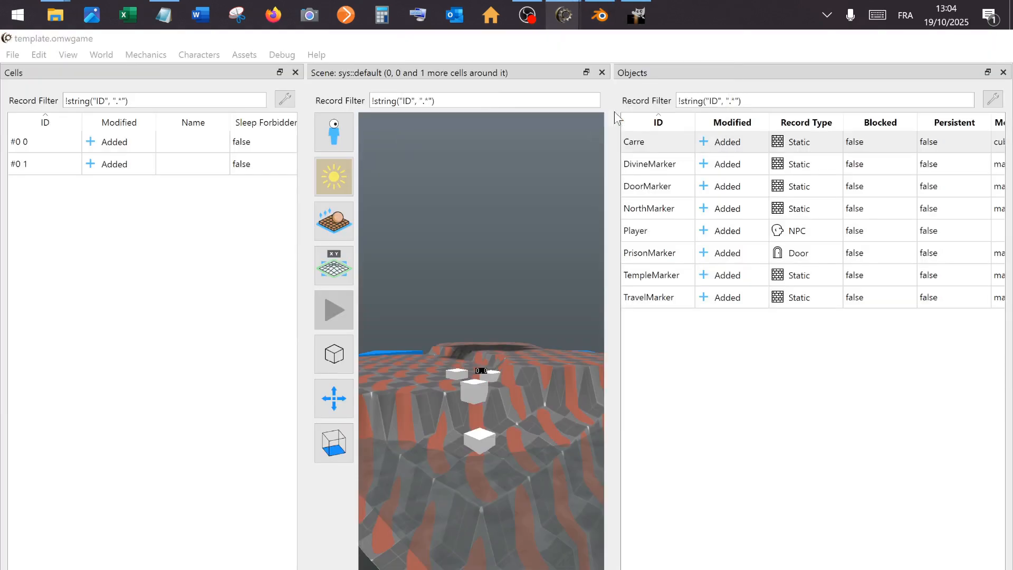
left_click(235, 56)
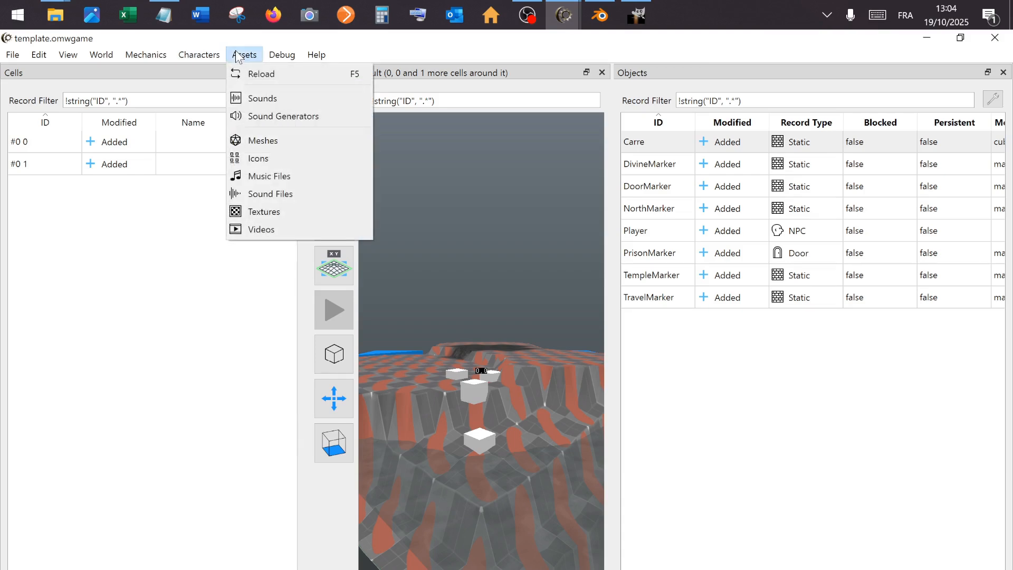
left_click(256, 76)
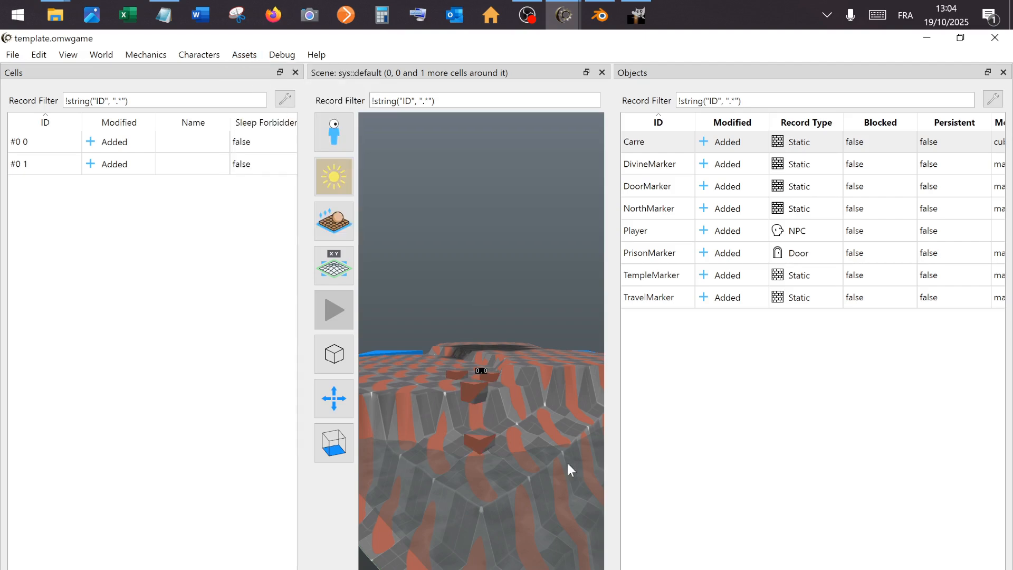
scroll(492, 410, "up", 10)
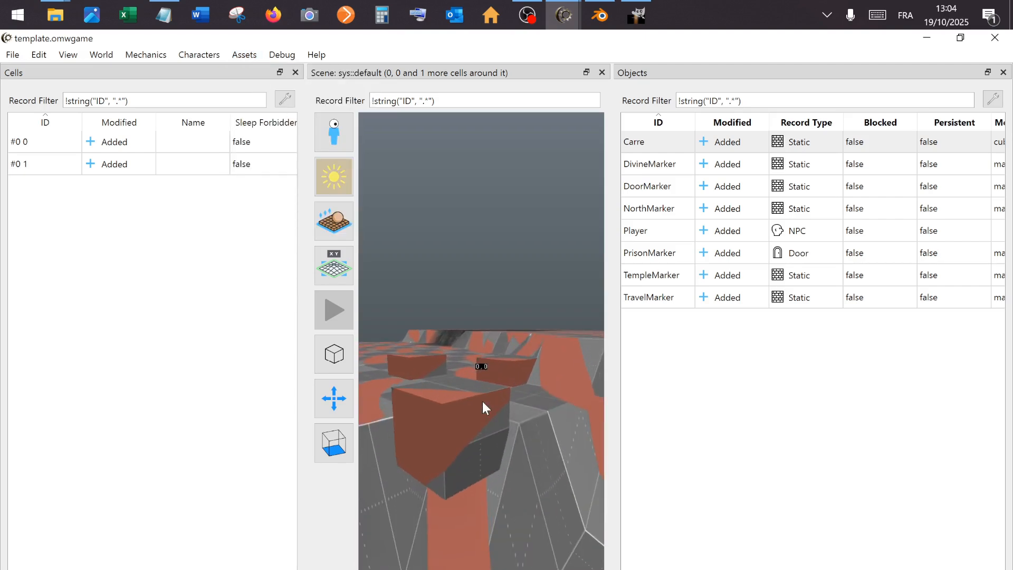
scroll(482, 401, "down", 5)
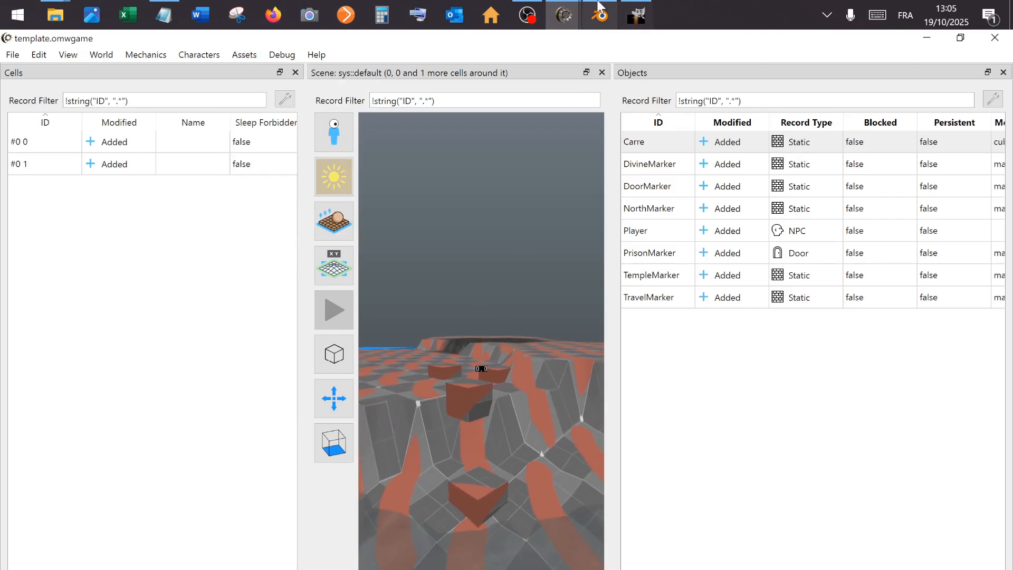
- Switch to GIMP and create a new image of 2048 x 1024 pixels
left_click(636, 16)
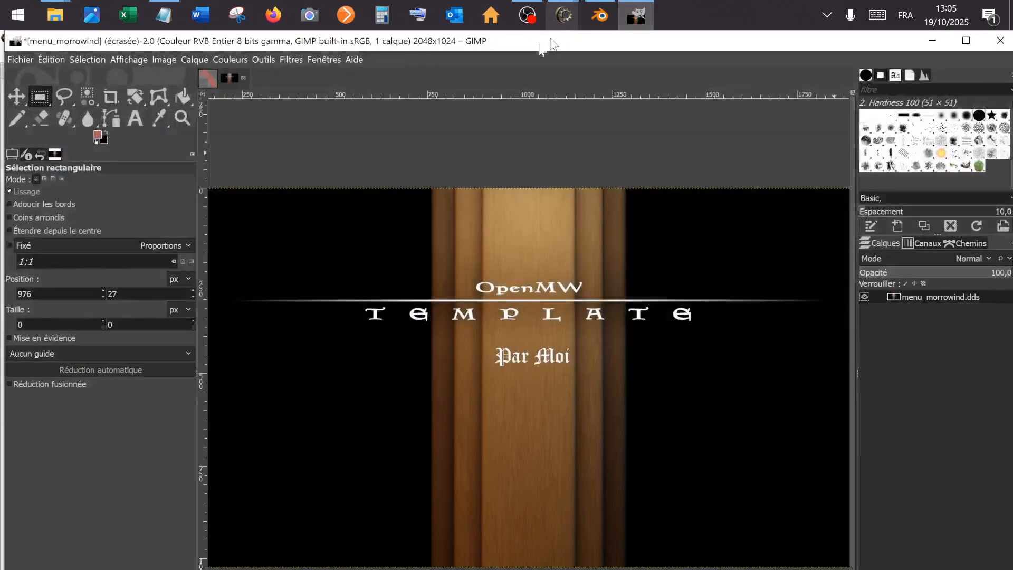
left_click(29, 61)
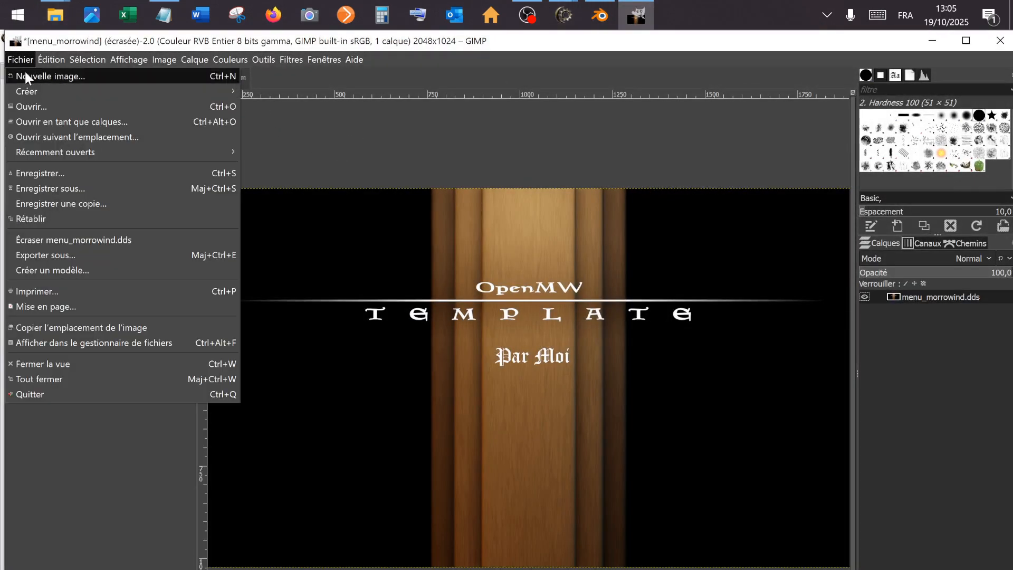
left_click(28, 77)
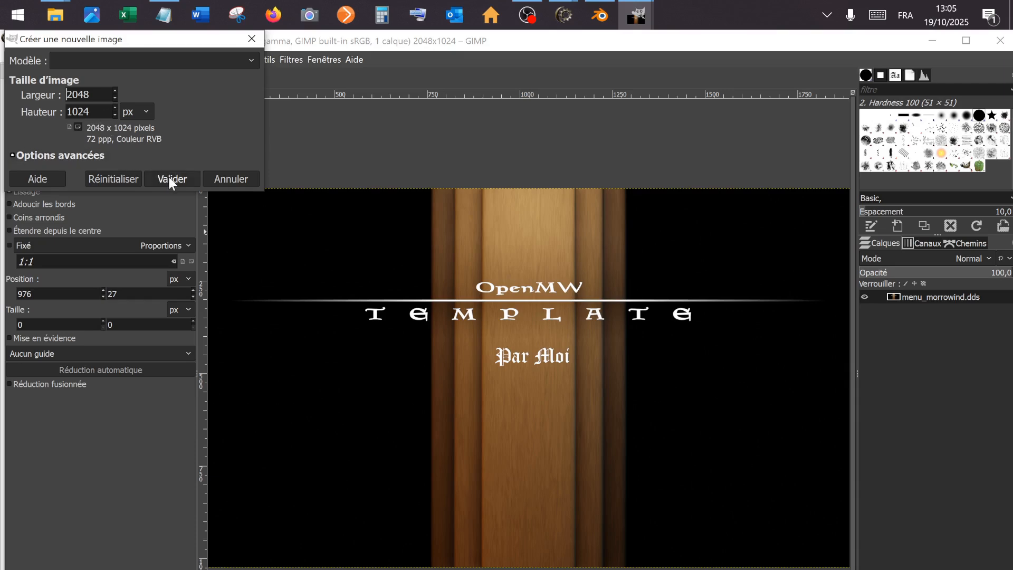
left_click(169, 179)
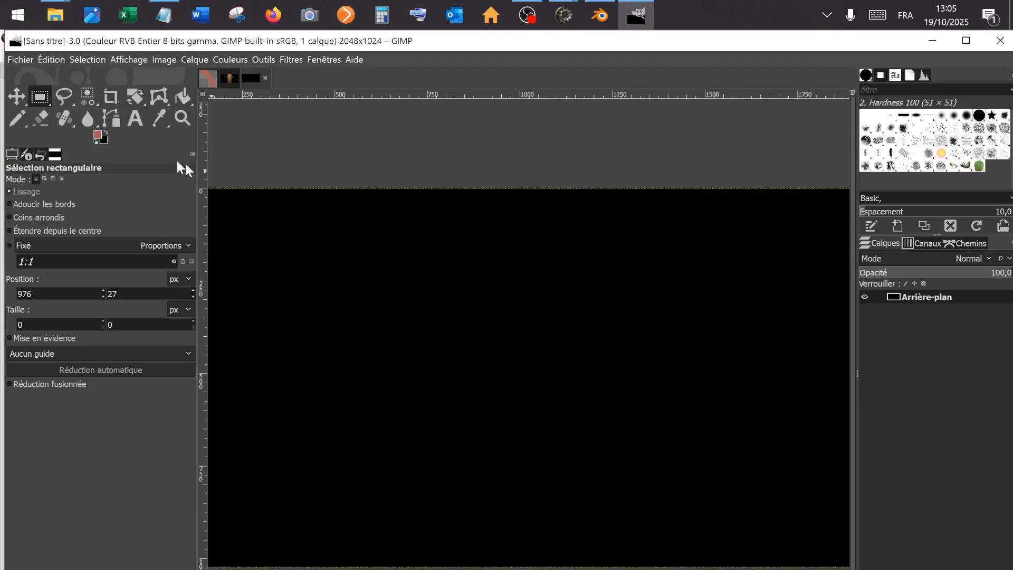
- Set the foreground colour to green and fill the whole background layer with it using the Bucket Fill tool
left_click(186, 97)
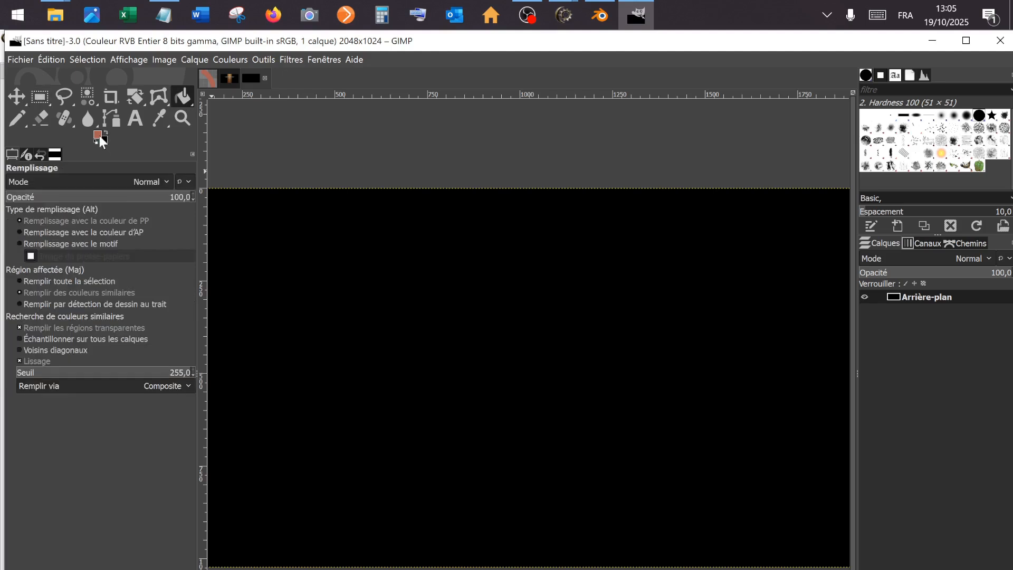
left_click(98, 135)
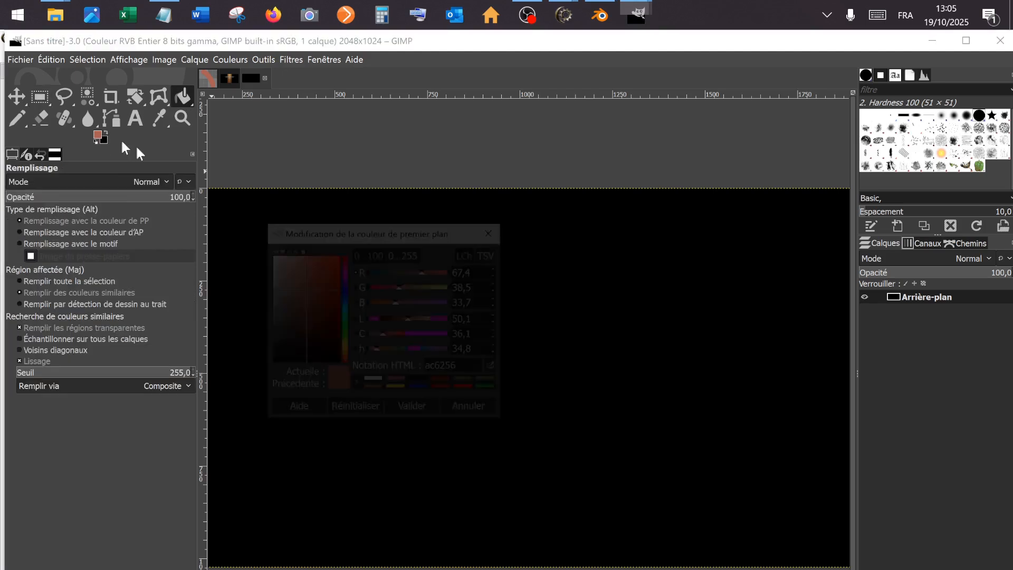
left_click(484, 388)
left_click(420, 410)
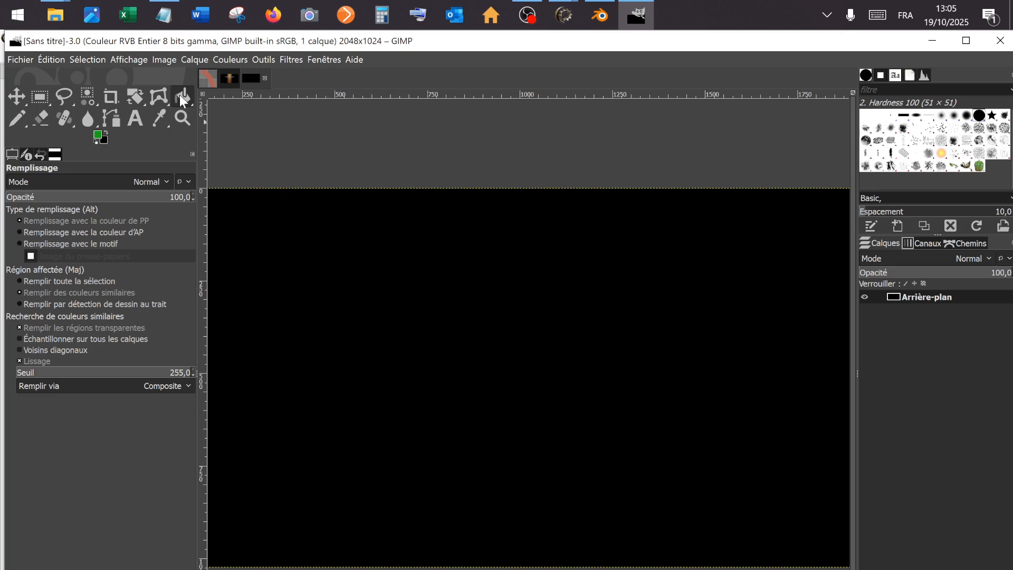
left_click(444, 323)
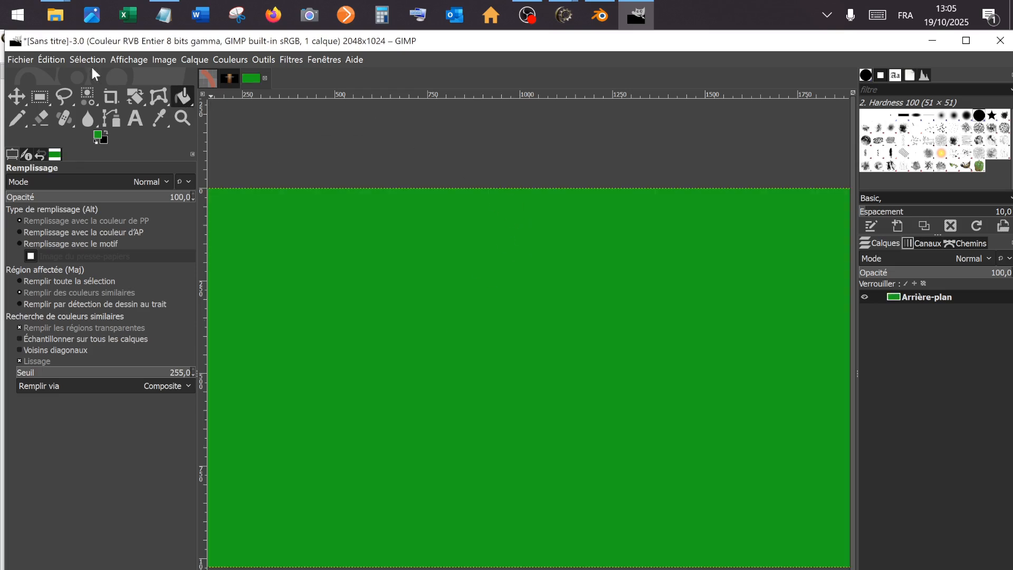
- Export the green image as Vert.dds into the textures folder, with no compression and no mipmaps
left_click(21, 58)
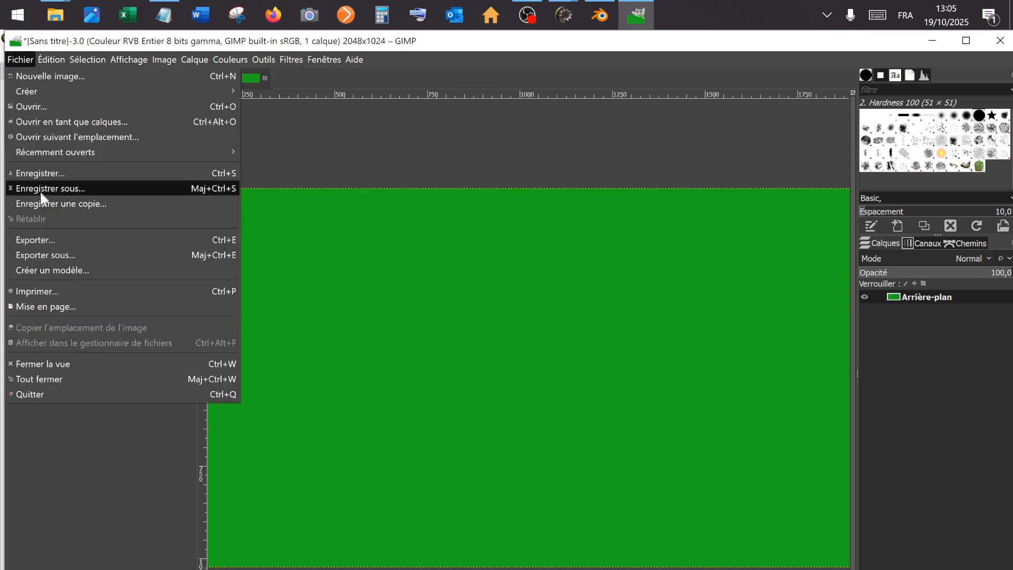
left_click(45, 256)
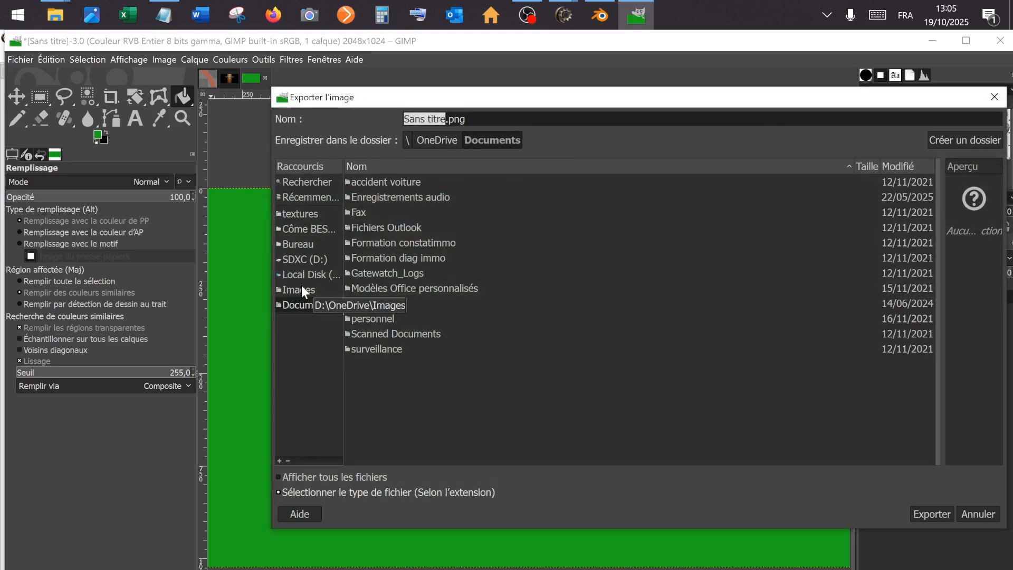
left_click(314, 214)
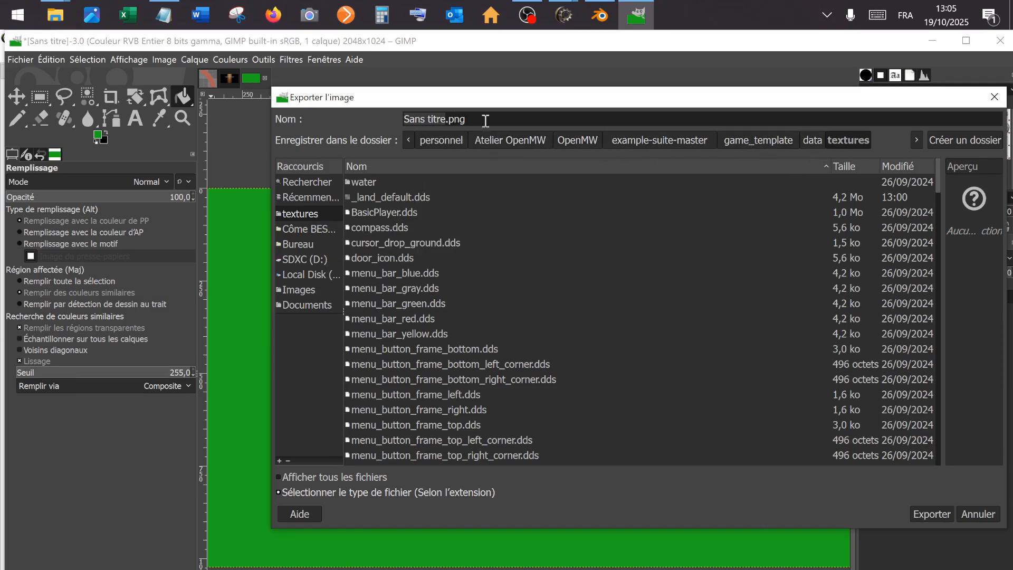
left_click(447, 119)
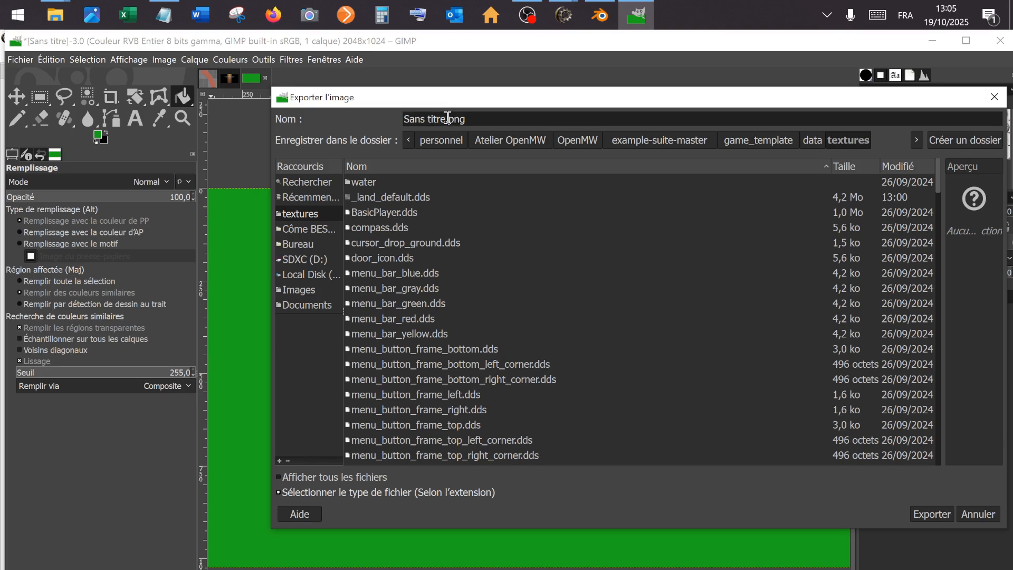
left_click_drag(448, 119, 390, 114)
key("BackSpace")
type("Vert.")
key("Delete")
key("Delete")
key("Delete")
type("dds")
left_click(933, 515)
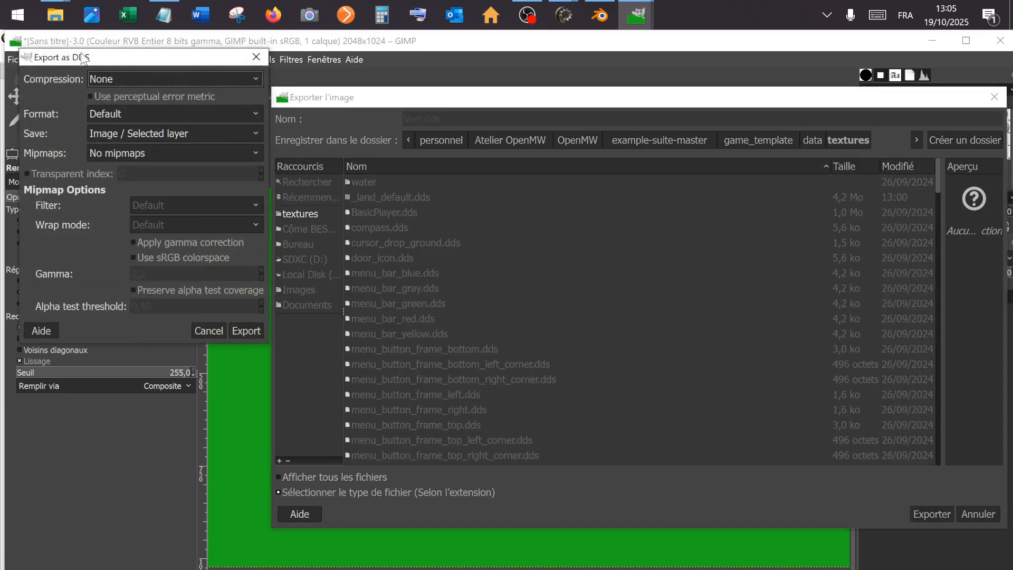
left_click(241, 330)
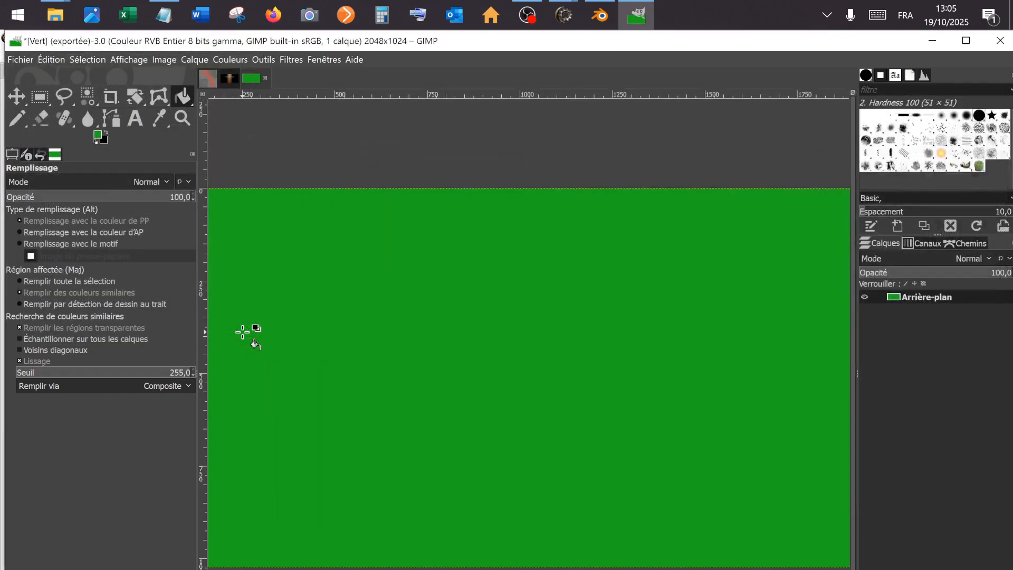
- Switch to the textures folder in File Explorer and look for the exported Vert.dds file
mouse_move(46, 12)
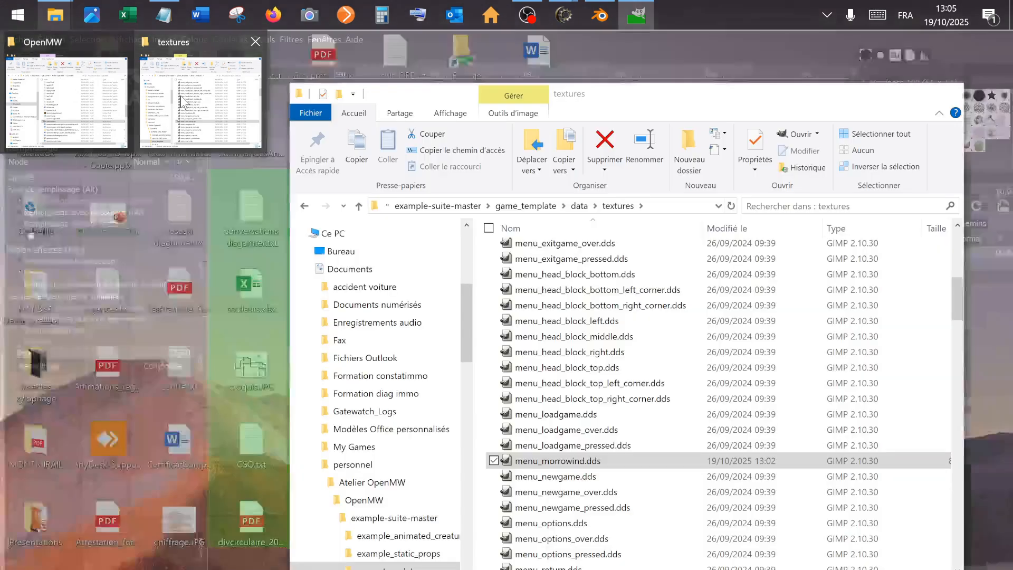
left_click(201, 101)
scroll(590, 413, "up", 8)
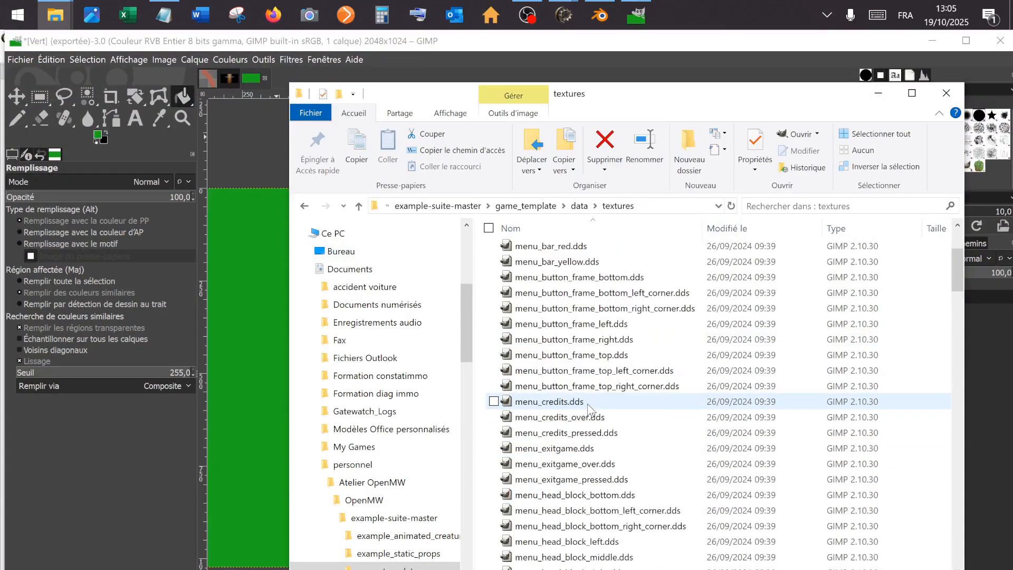
scroll(593, 406, "down", 20)
scroll(596, 403, "down", 10)
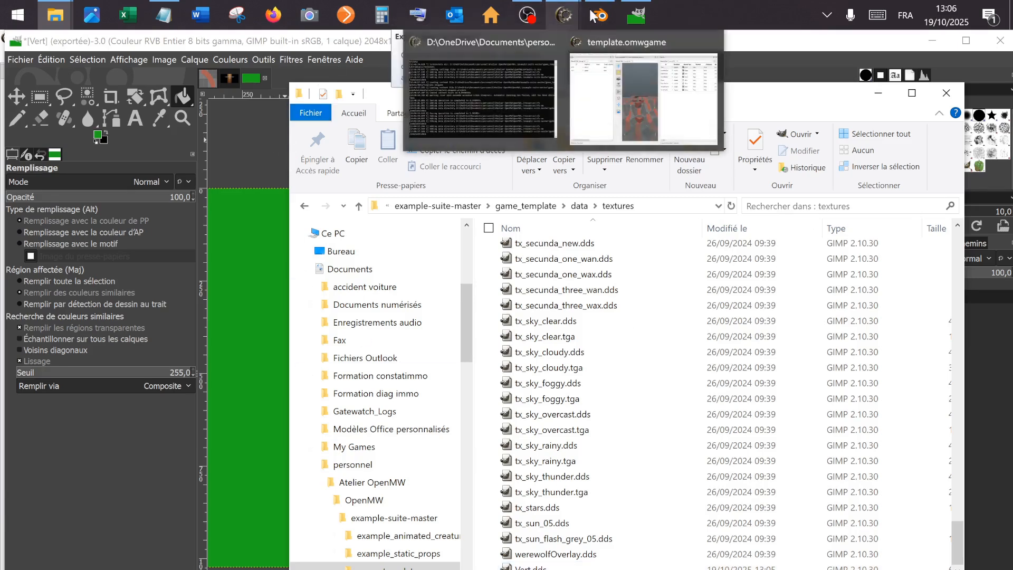
- Switch to Blender and add a UV sphere mesh to the scene
mouse_move(594, 16)
left_click(558, 47)
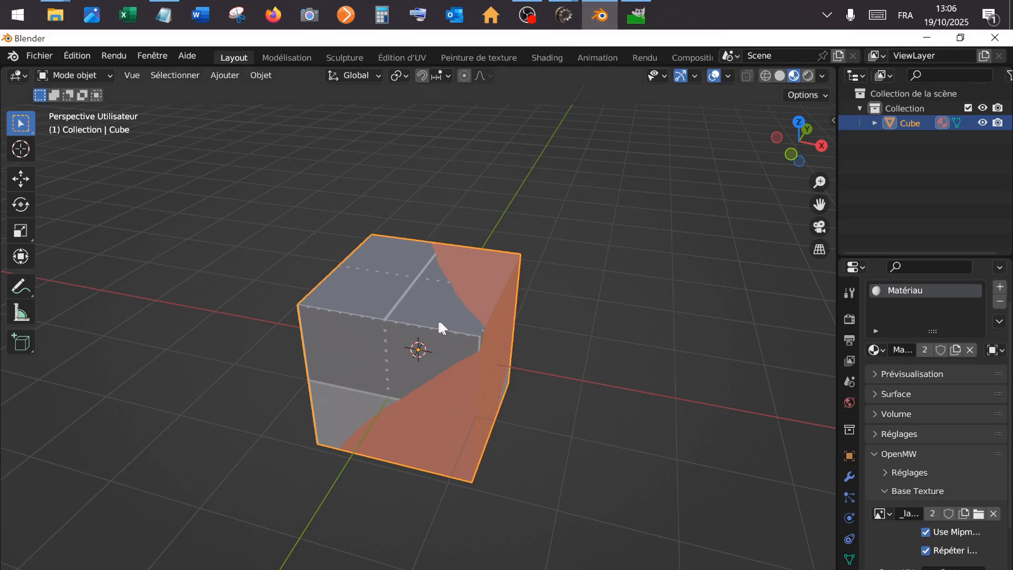
left_click(229, 76)
mouse_move(236, 90)
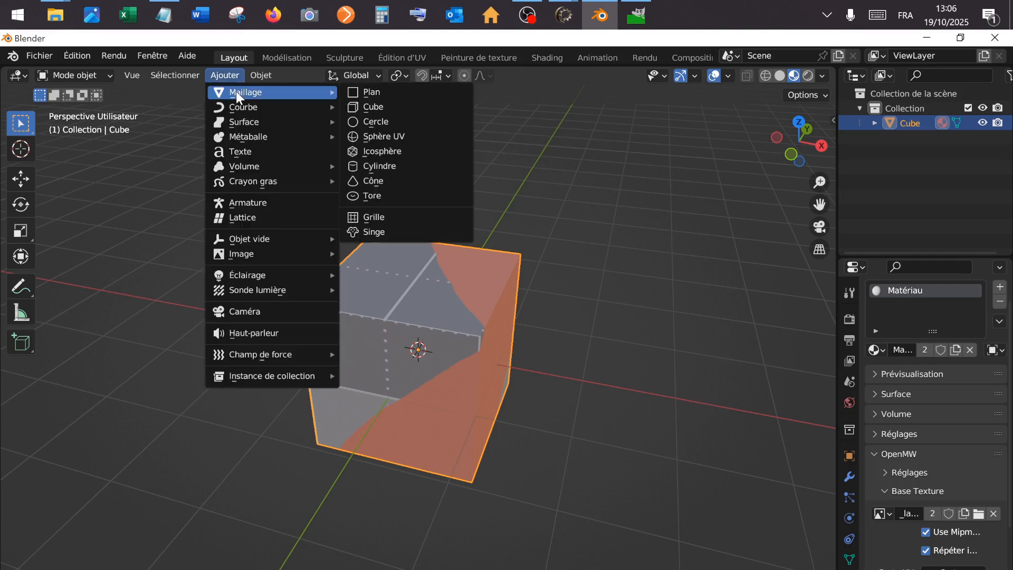
left_click(414, 135)
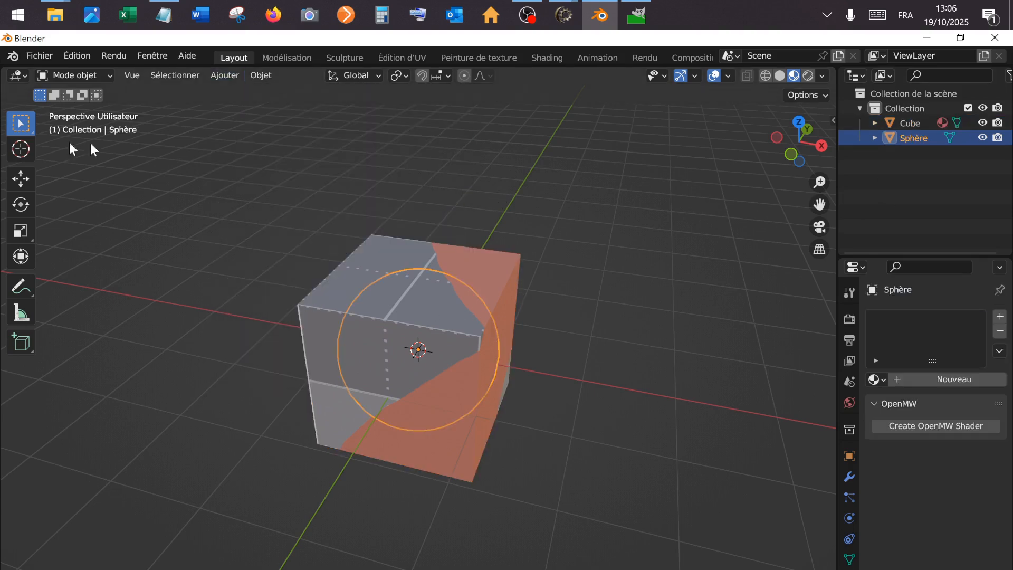
- Move the sphere straight up so it sits on top of the cube, and create an OpenMW shader for it
left_click(21, 179)
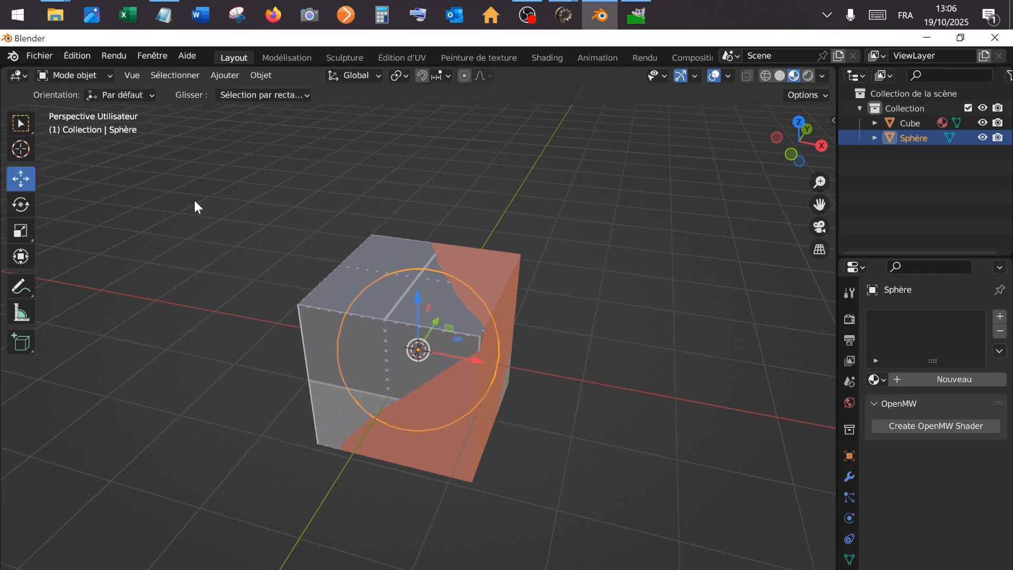
right_click(418, 299)
left_click(419, 298)
left_click_drag(417, 296, 416, 174)
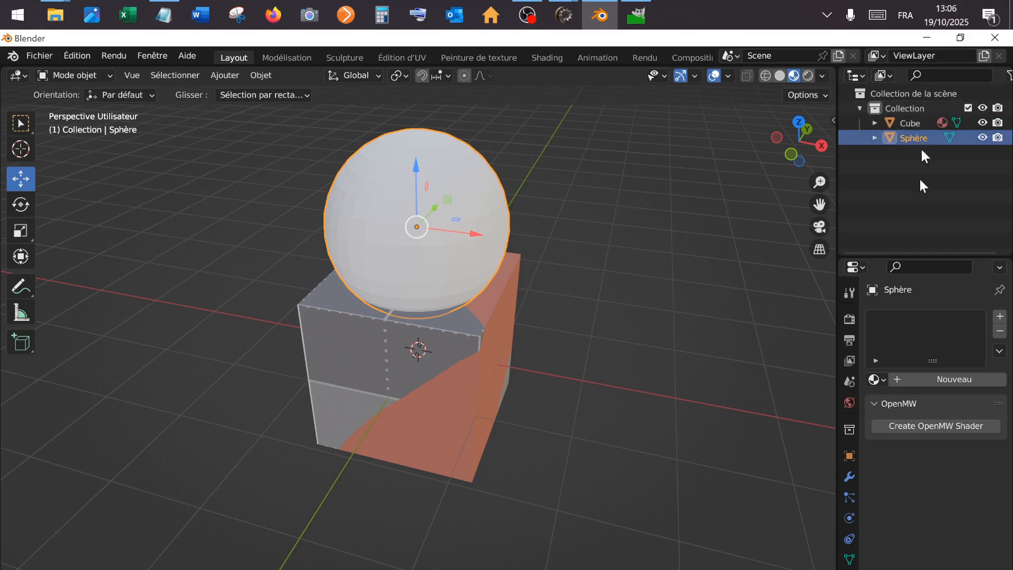
left_click(928, 427)
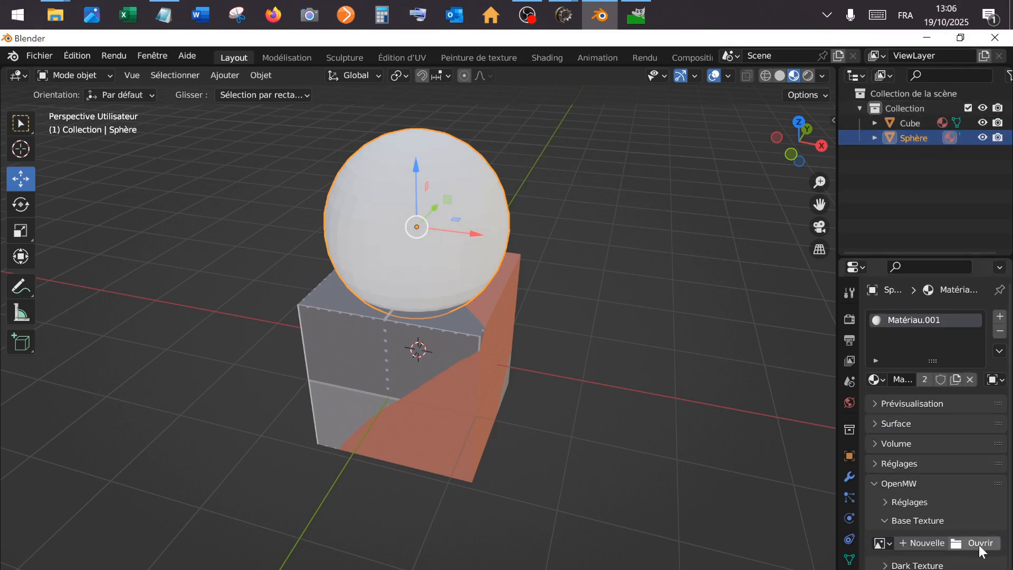
left_click(979, 546)
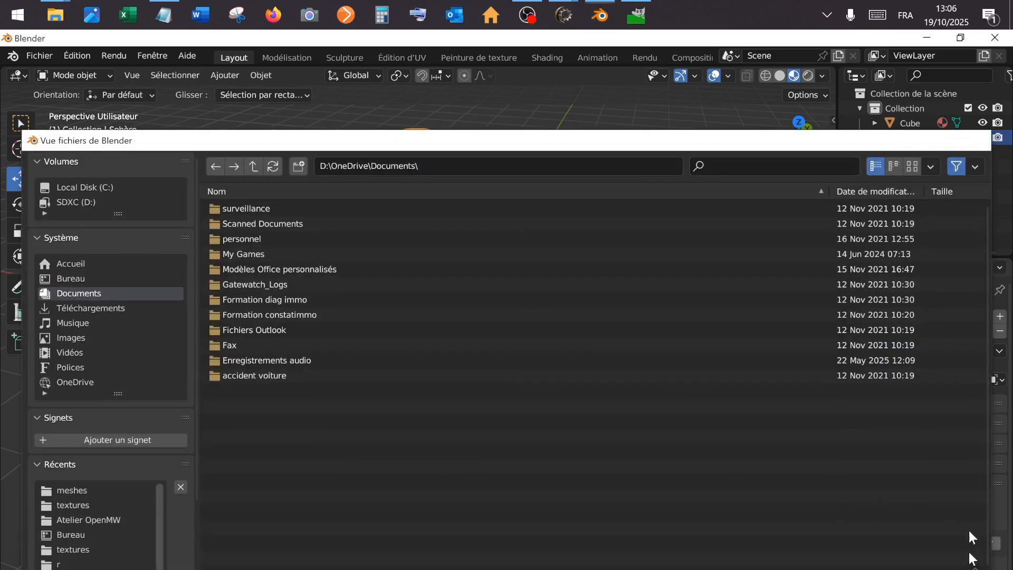
key("Escape")
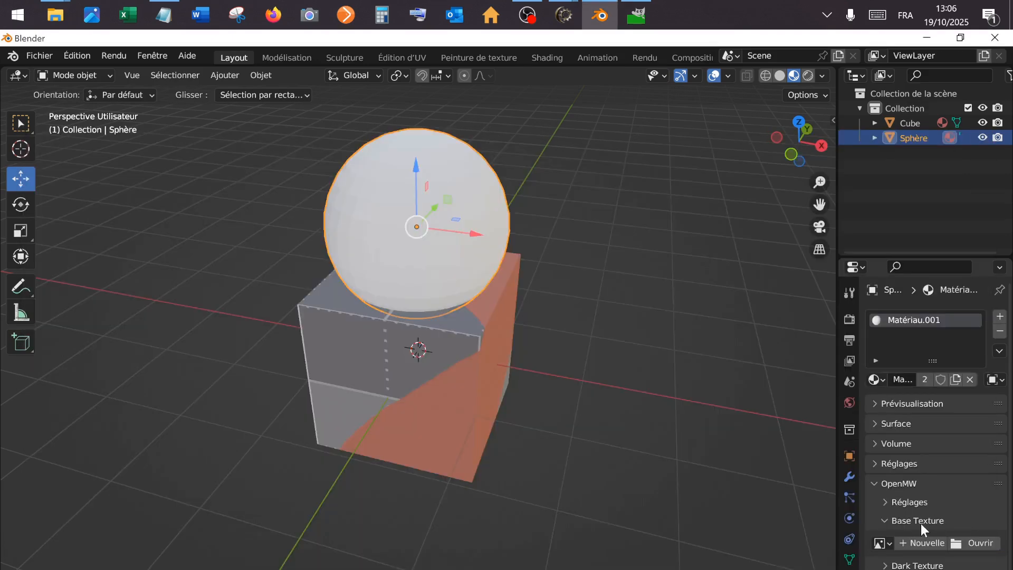
left_click(973, 542)
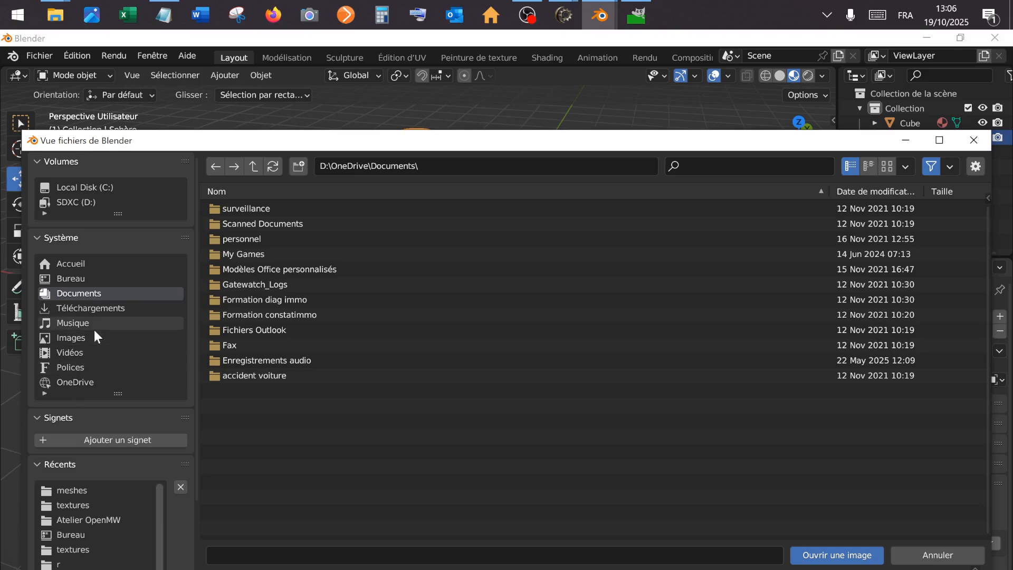
left_click(937, 555)
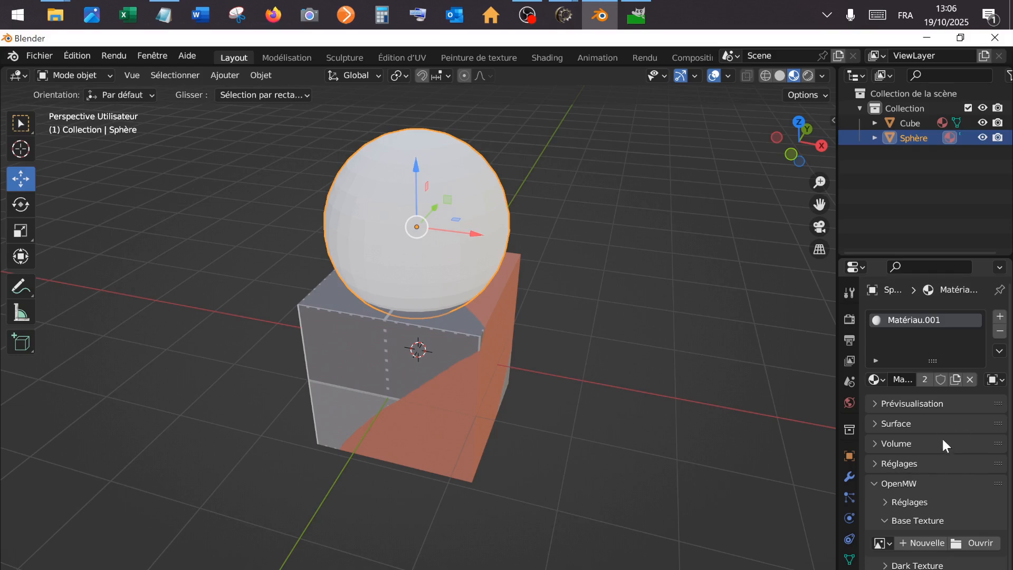
- Load Vert.dds from the textures folder as the sphere's base texture
left_click(969, 542)
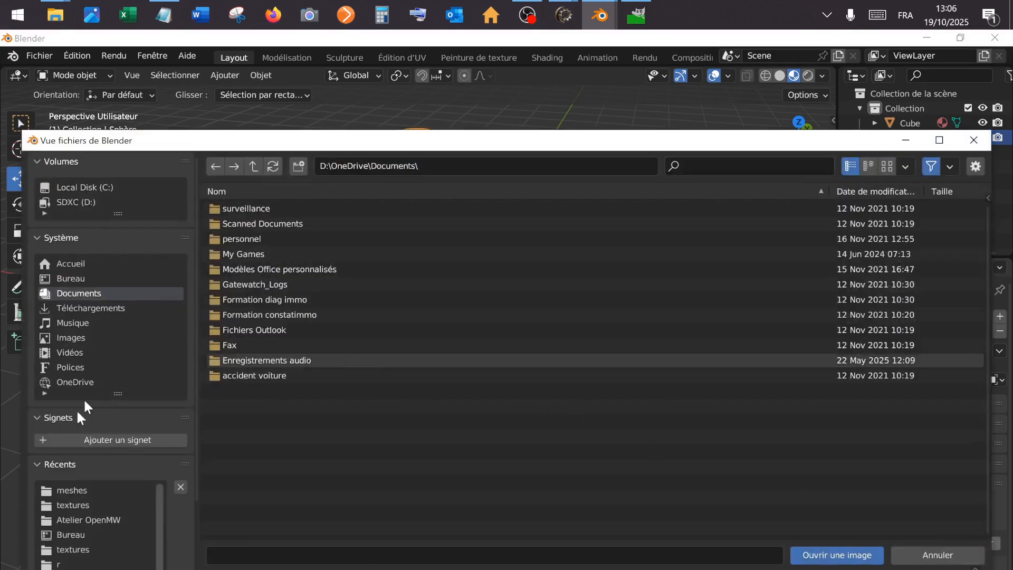
left_click(84, 502)
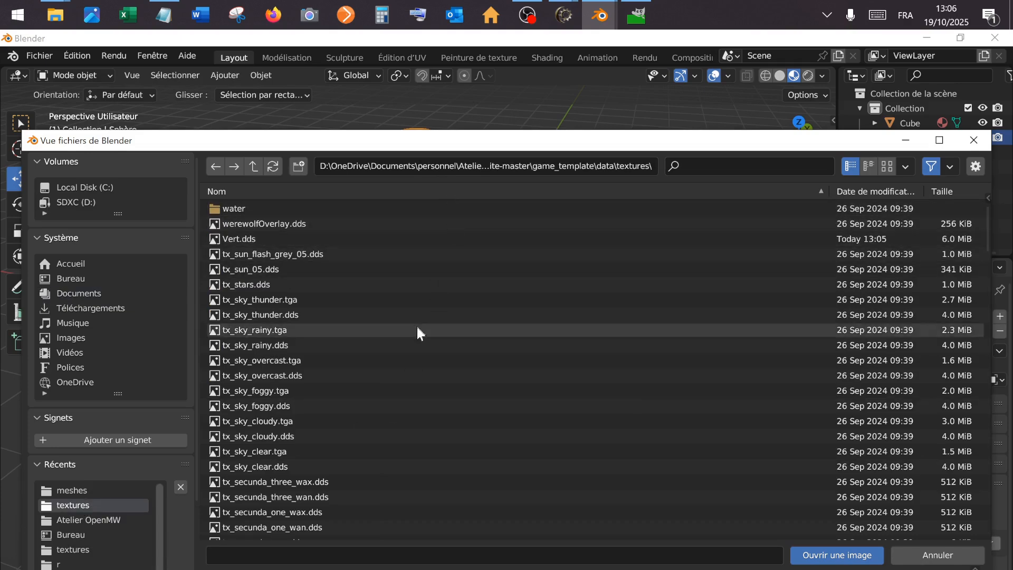
scroll(413, 367, "down", 15)
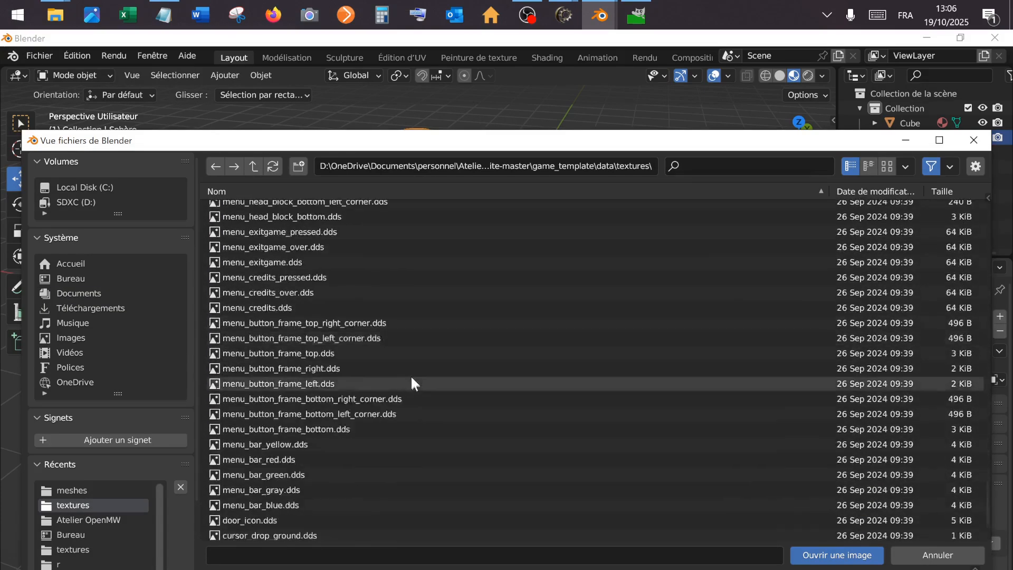
scroll(411, 381, "up", 15)
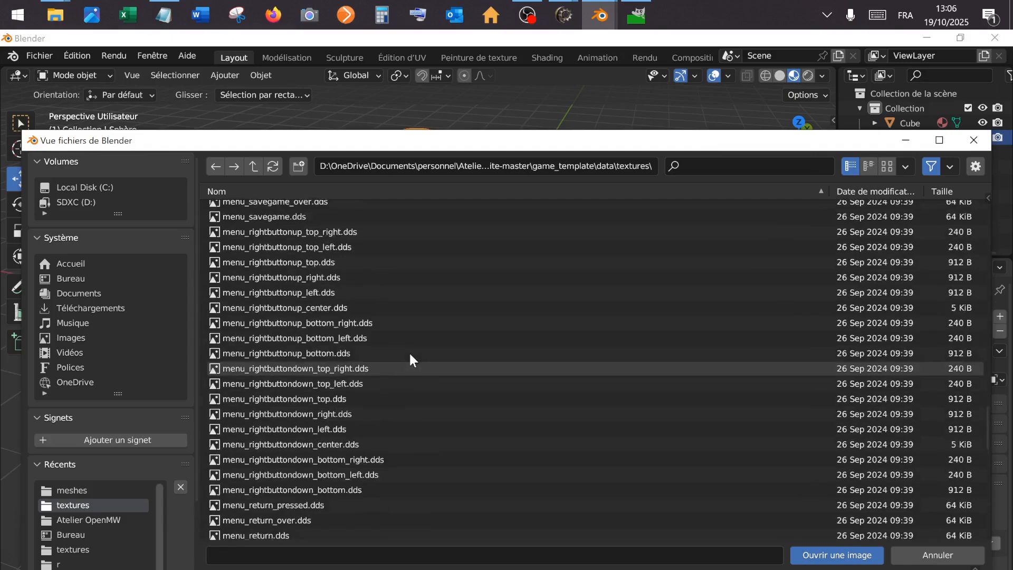
scroll(410, 354, "up", 20)
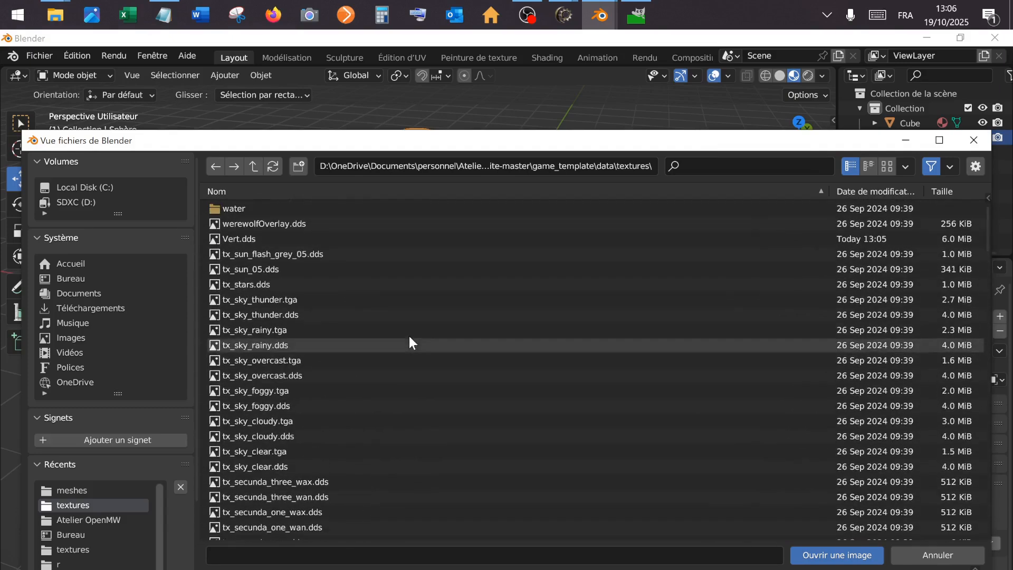
double_click(301, 239)
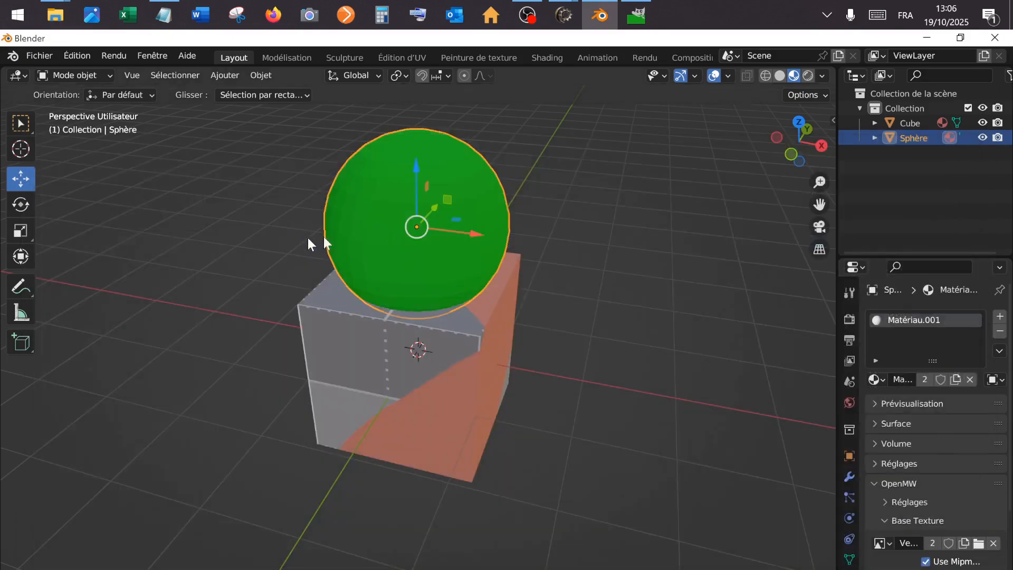
- Export the cube and sphere in OpenMW (.nif) format as Arbre.nif in the meshes folder
left_click_drag(800, 138, 749, 143)
left_click_drag(798, 141, 26, 151)
left_click(40, 55)
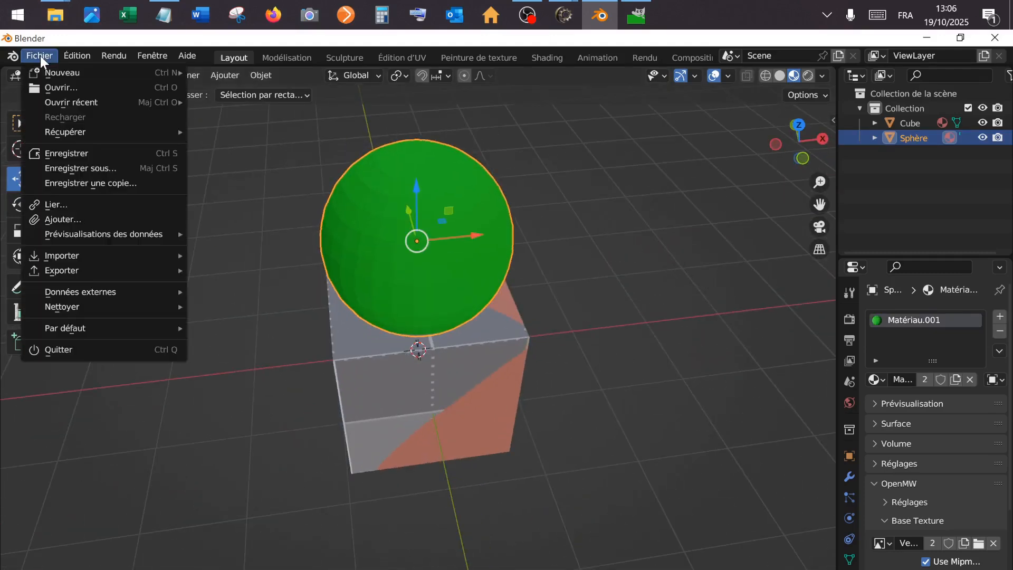
mouse_move(96, 269)
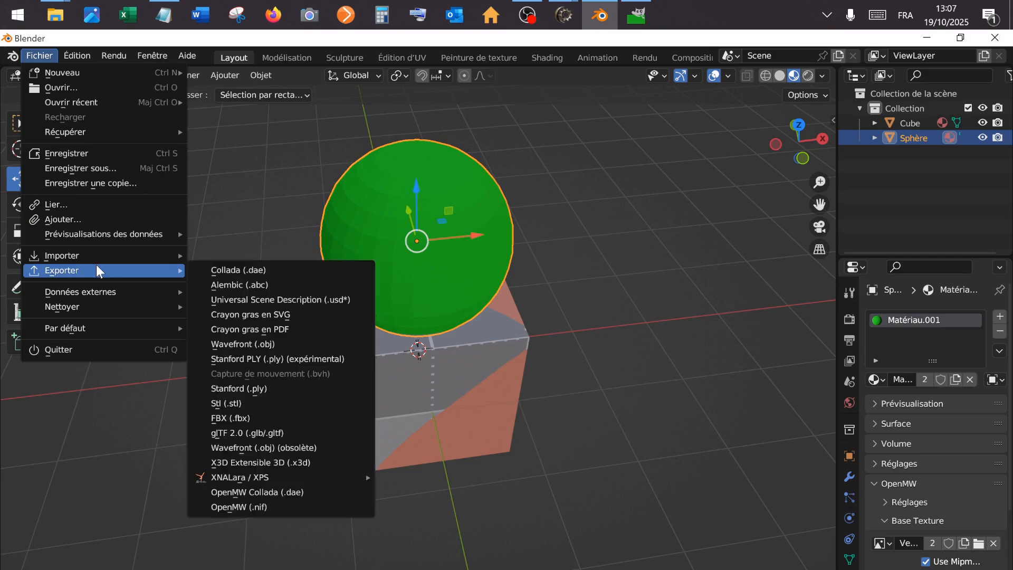
left_click(270, 505)
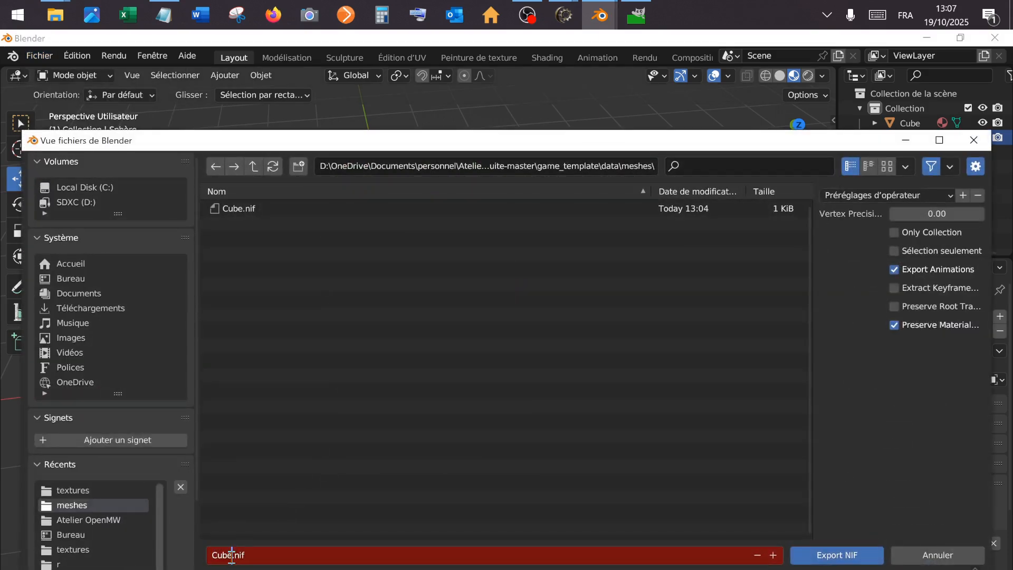
type("Arbre")
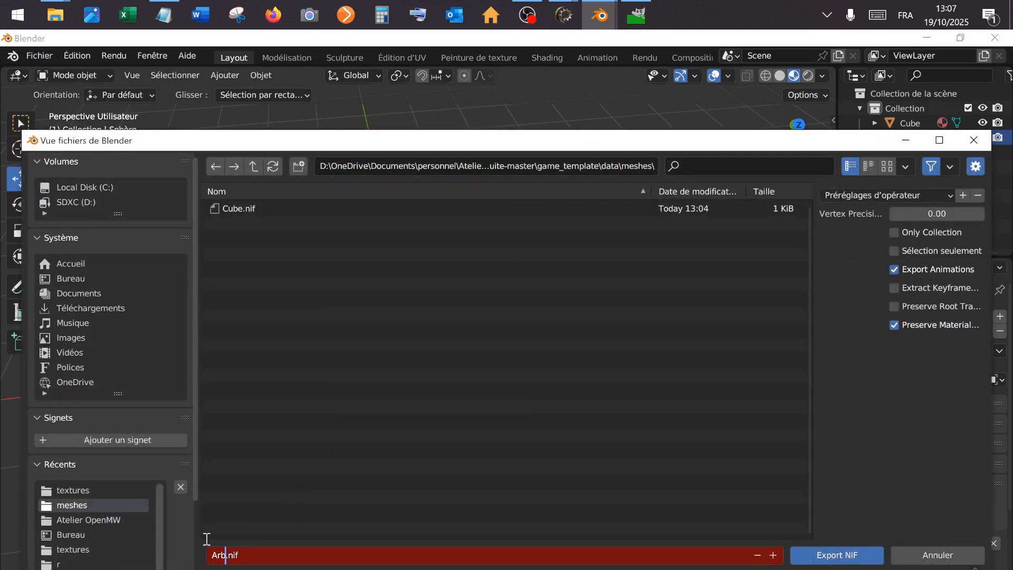
left_click(828, 563)
left_click(829, 560)
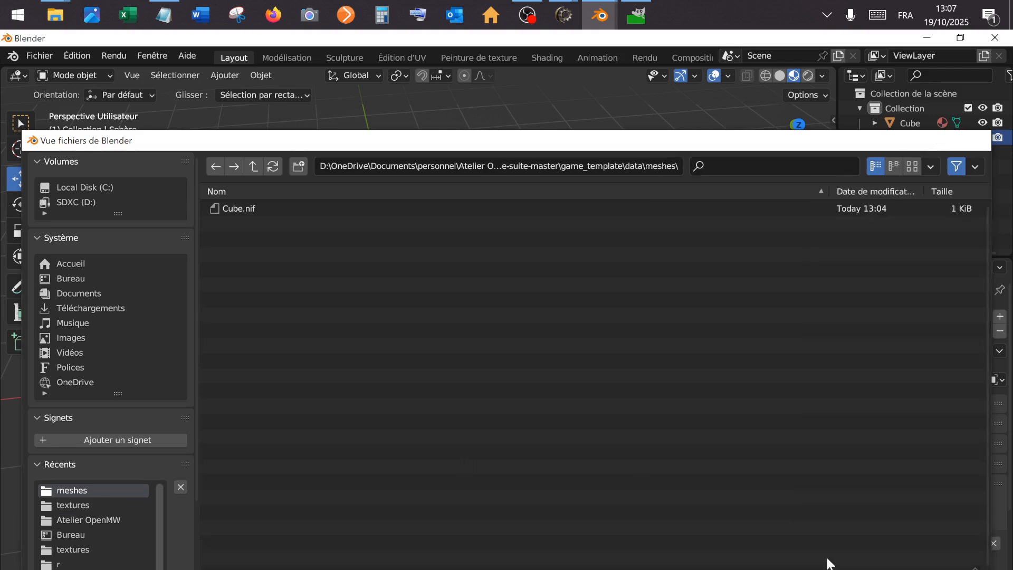
- Switch to the template.omwgame window in OpenMW-CS and add a Static object record with the ID Arbre
mouse_move(567, 20)
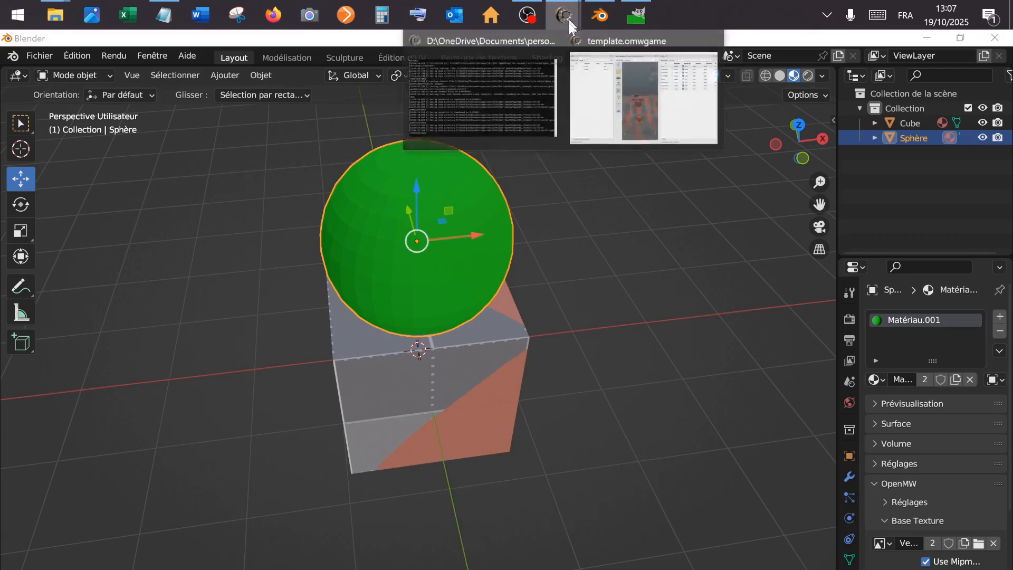
left_click(613, 99)
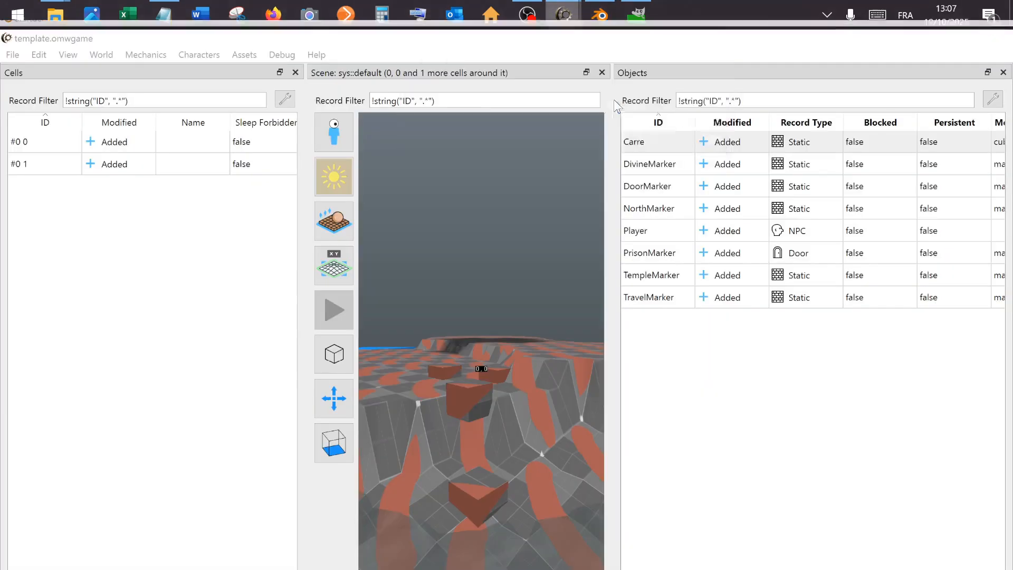
right_click(656, 316)
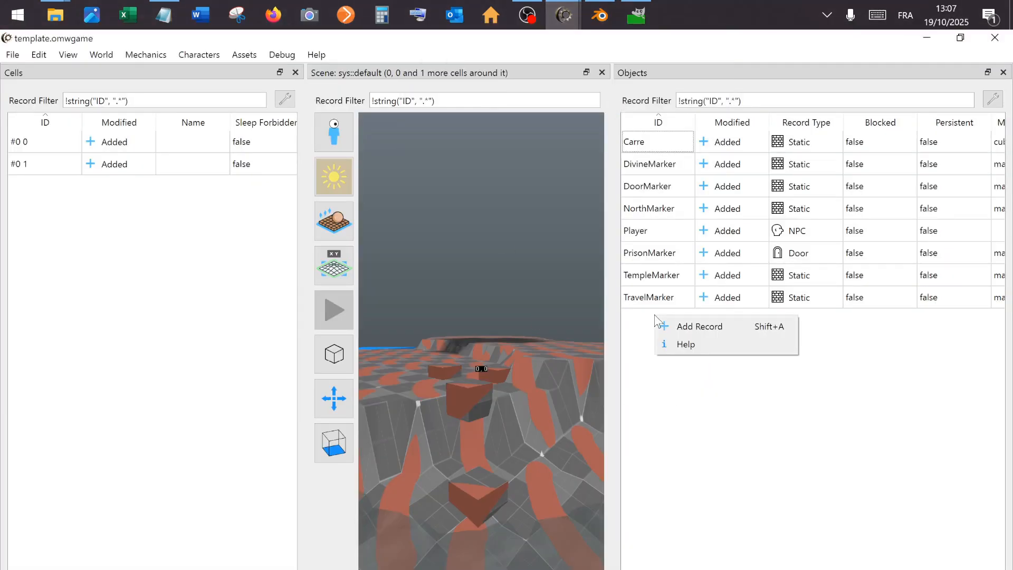
left_click(700, 330)
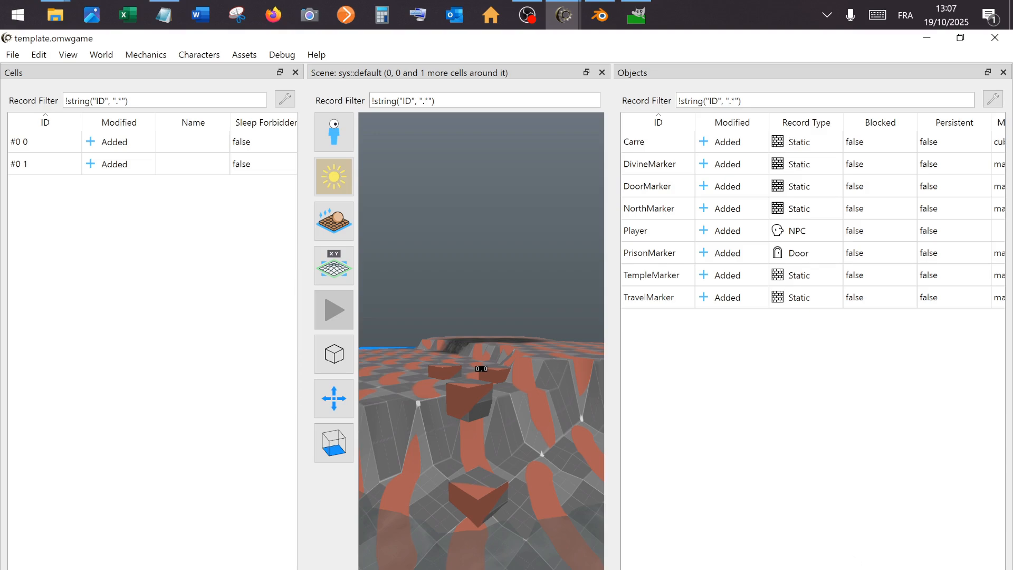
left_click(827, 569)
left_click(826, 569)
left_click(897, 569)
right_click(658, 143)
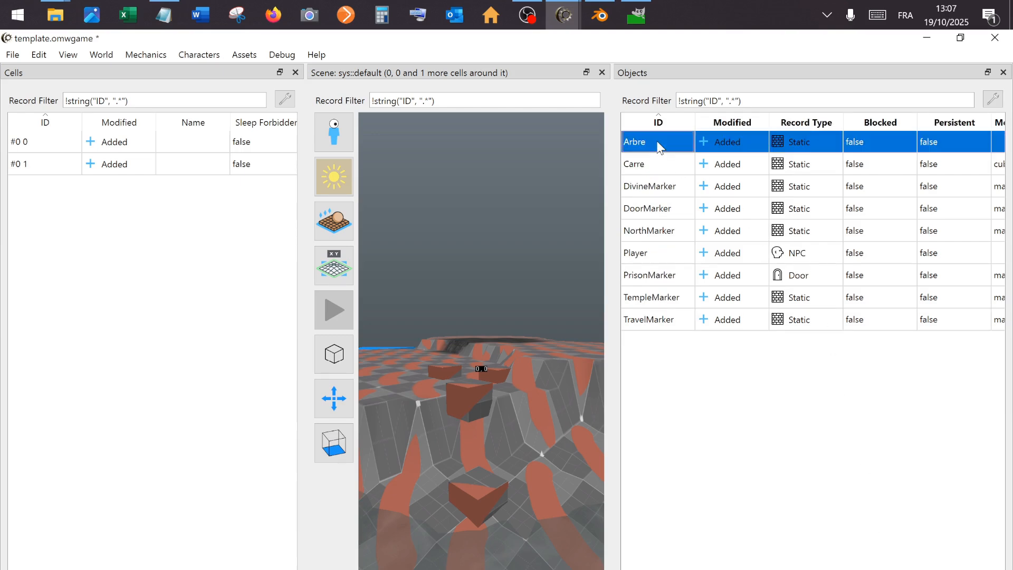
- Reload the assets and set the Arbre record's model to the exported arbre mesh
left_click(669, 153)
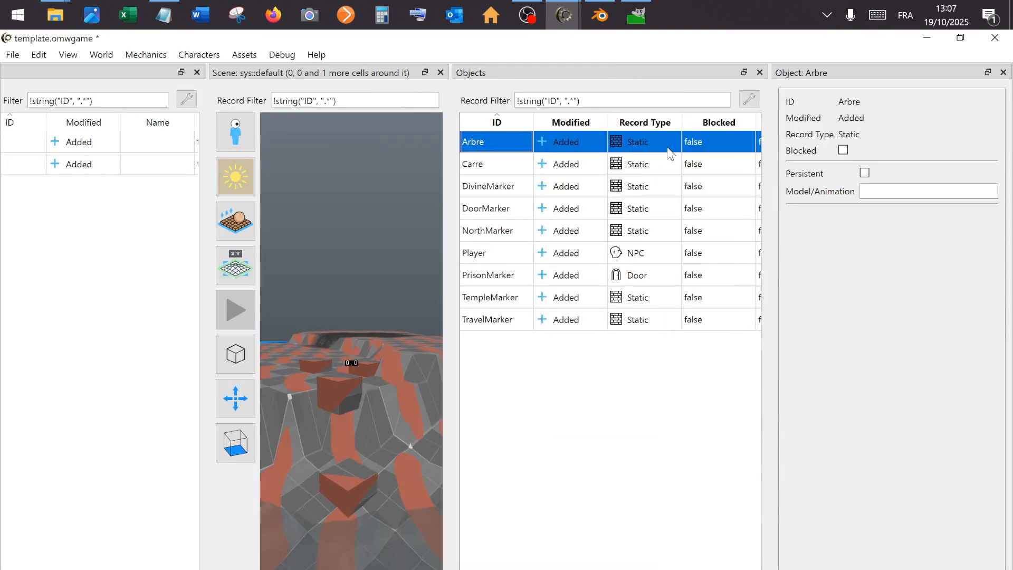
left_click(875, 192)
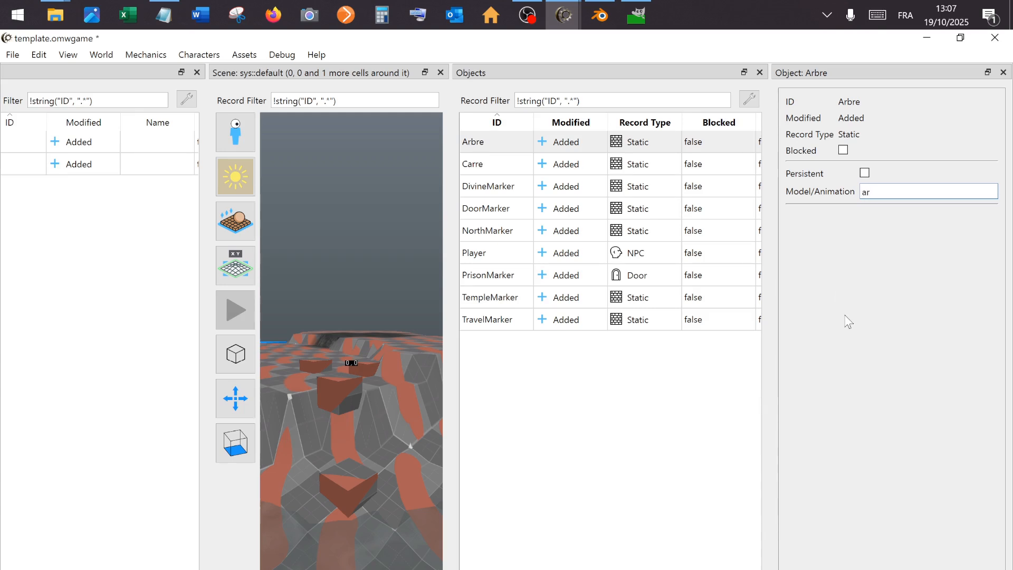
left_click(244, 55)
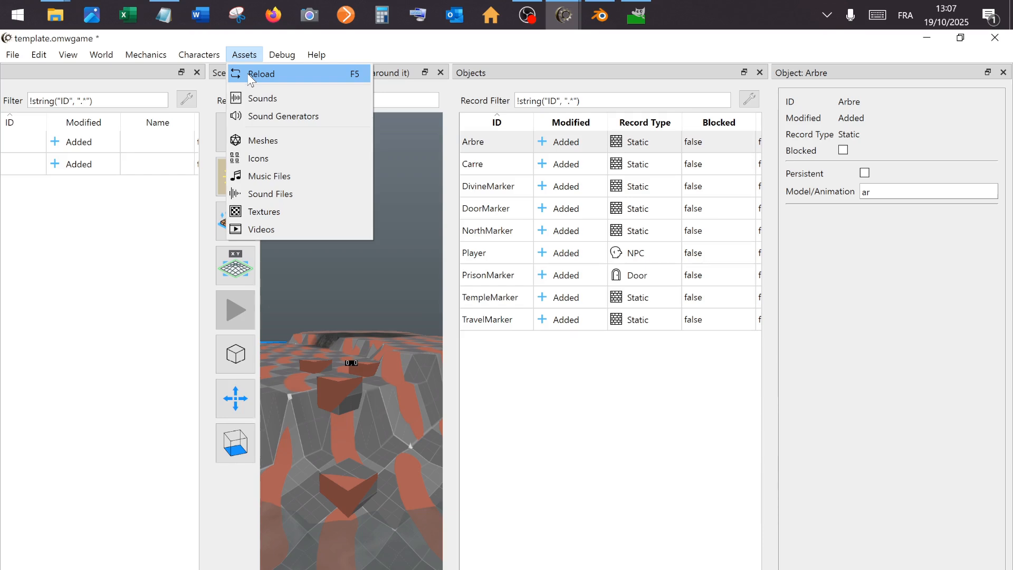
left_click(251, 74)
double_click(865, 192)
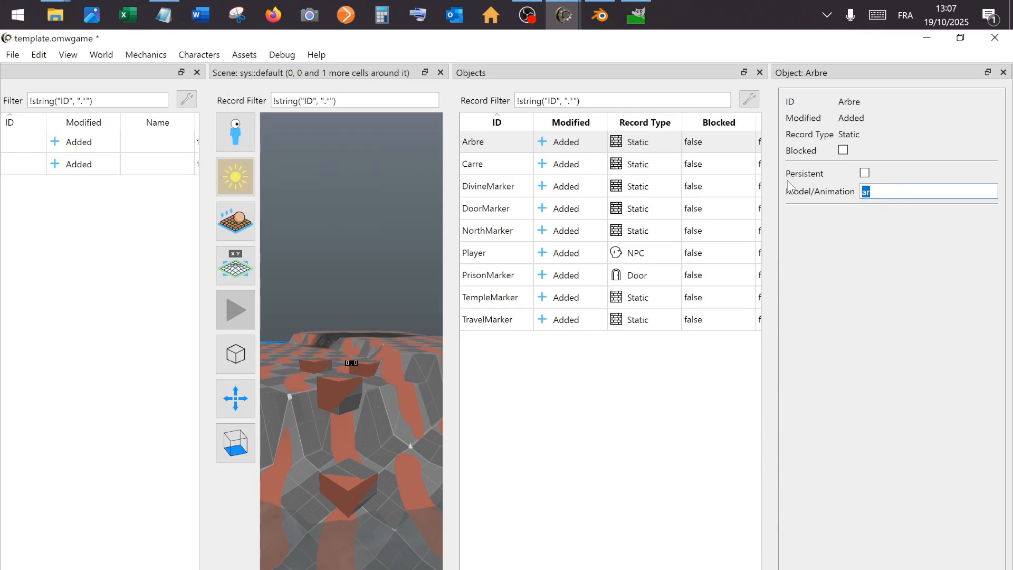
type("ar")
left_click(897, 205)
left_click(1003, 73)
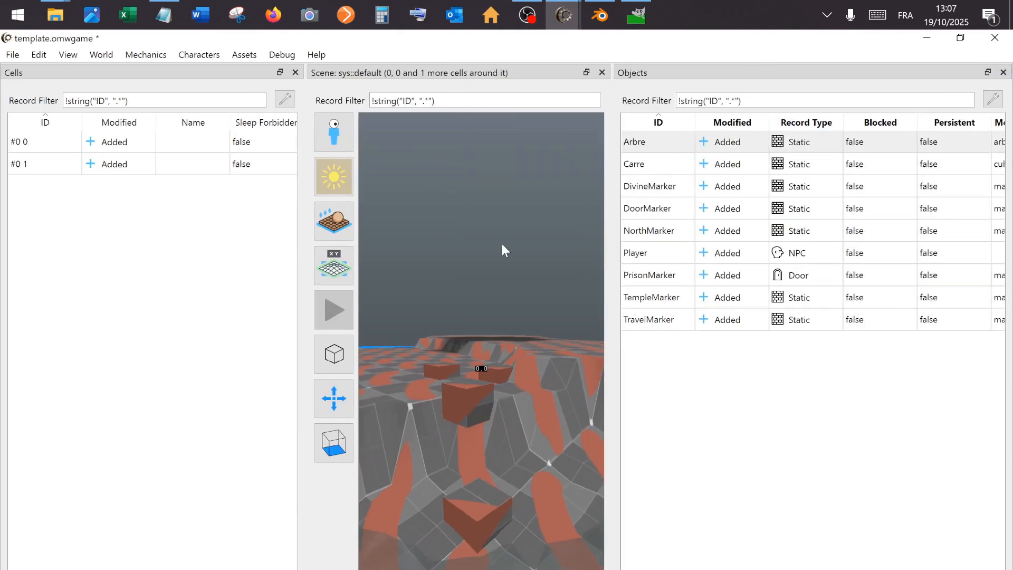
- Place two Arbre objects on the scene's terrain and launch openmw.exe from the OpenMW folder
left_click_drag(636, 141, 466, 280)
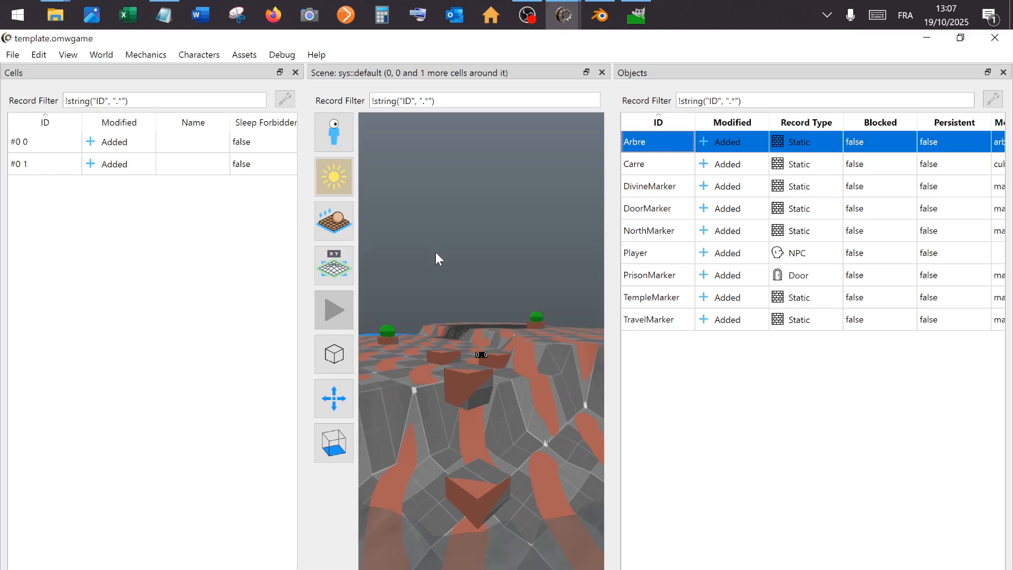
left_click(57, 17)
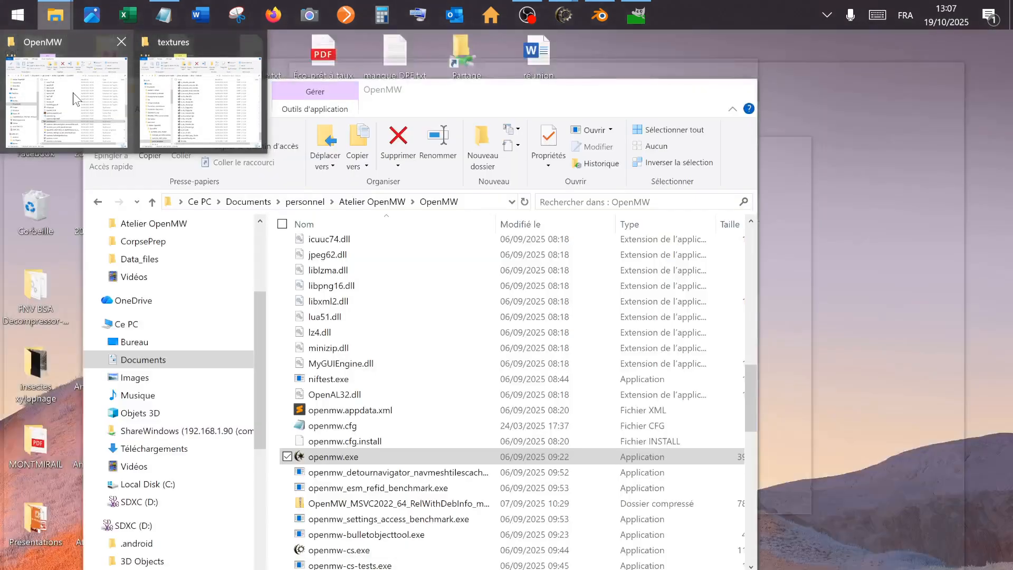
left_click(72, 92)
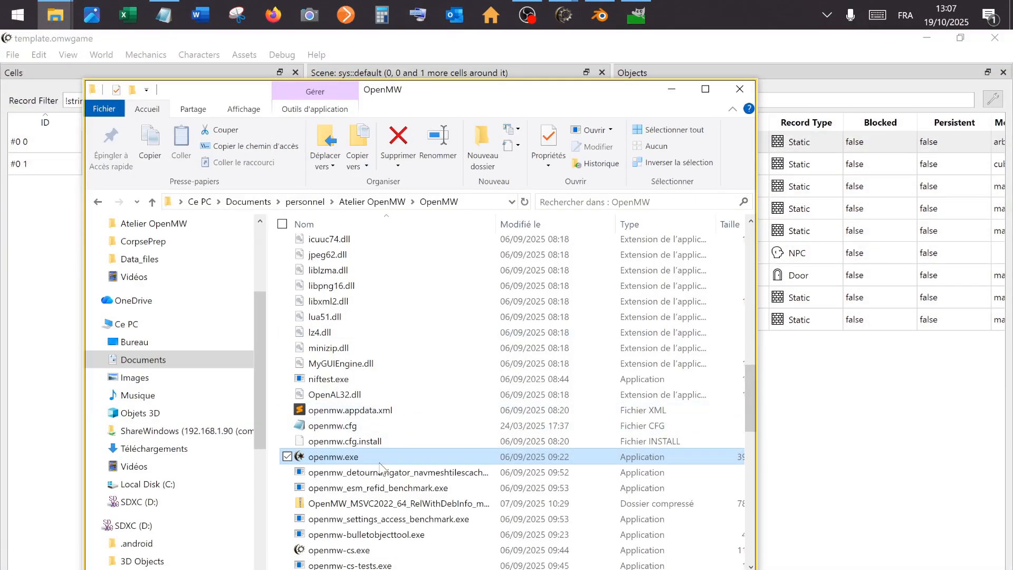
double_click(379, 461)
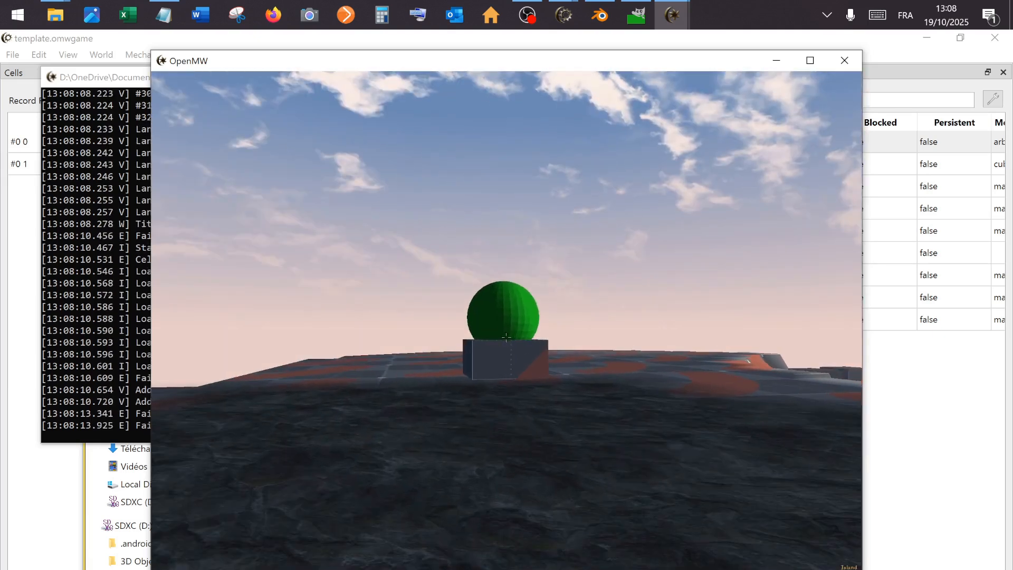
- Walk around the island to inspect the placed trees in the game, and exit the game
key("w")
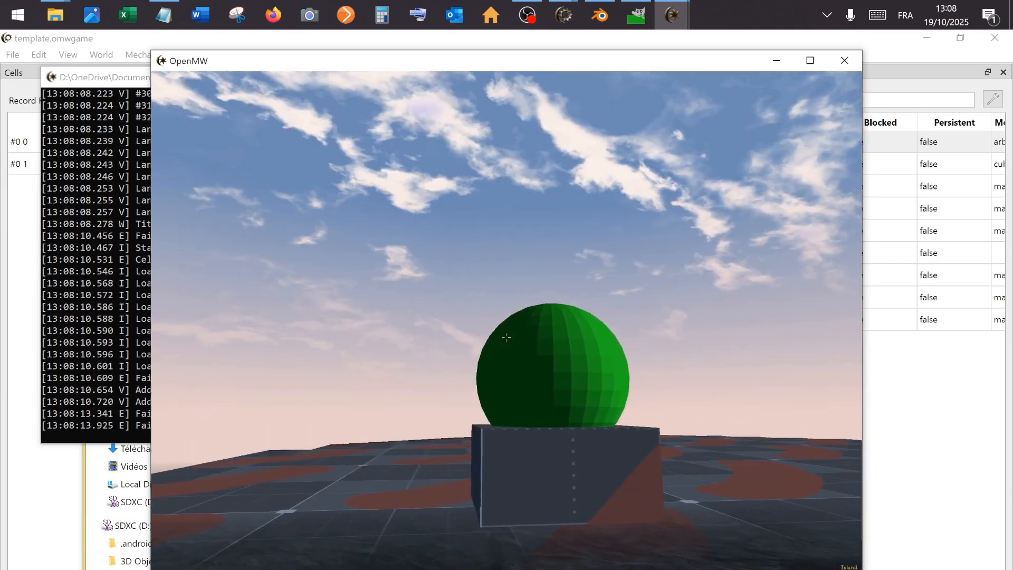
key("w")
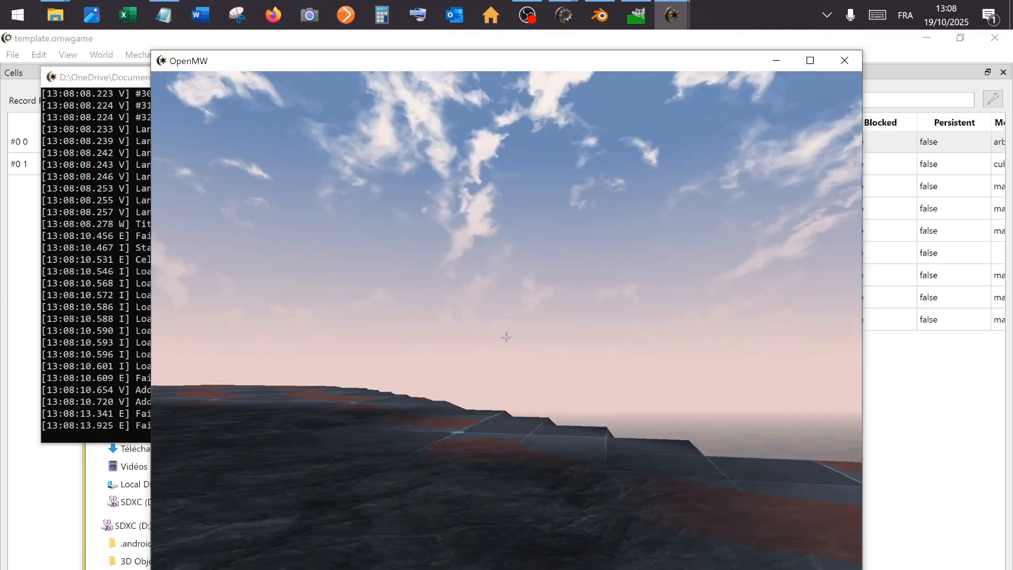
mouse_move(506, 336)
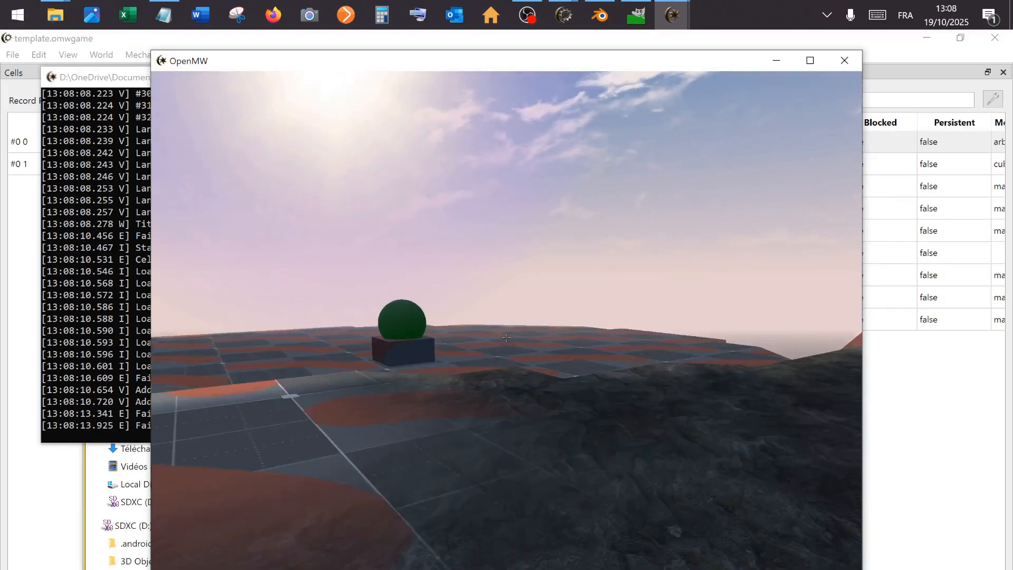
key("w")
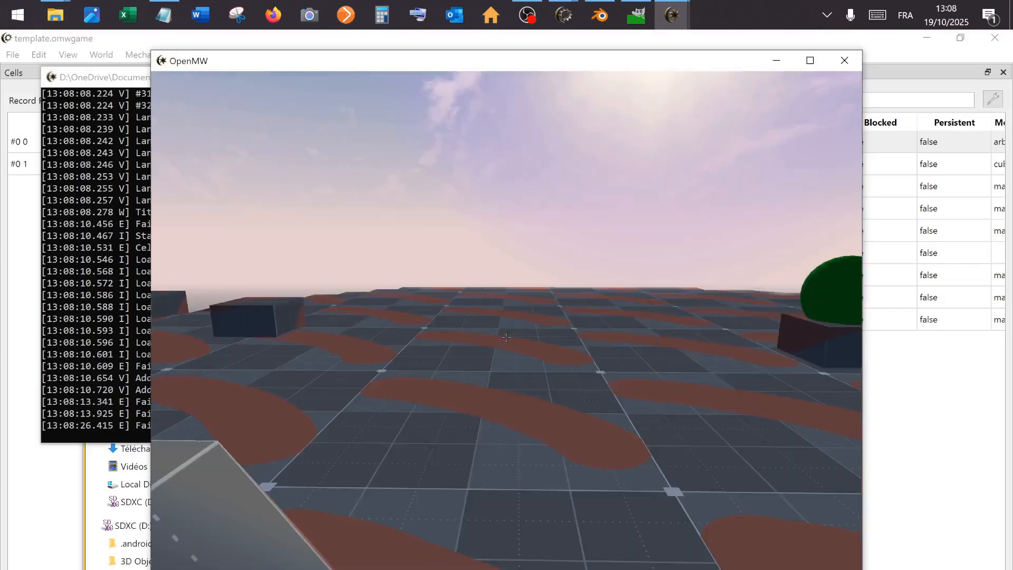
key("Escape")
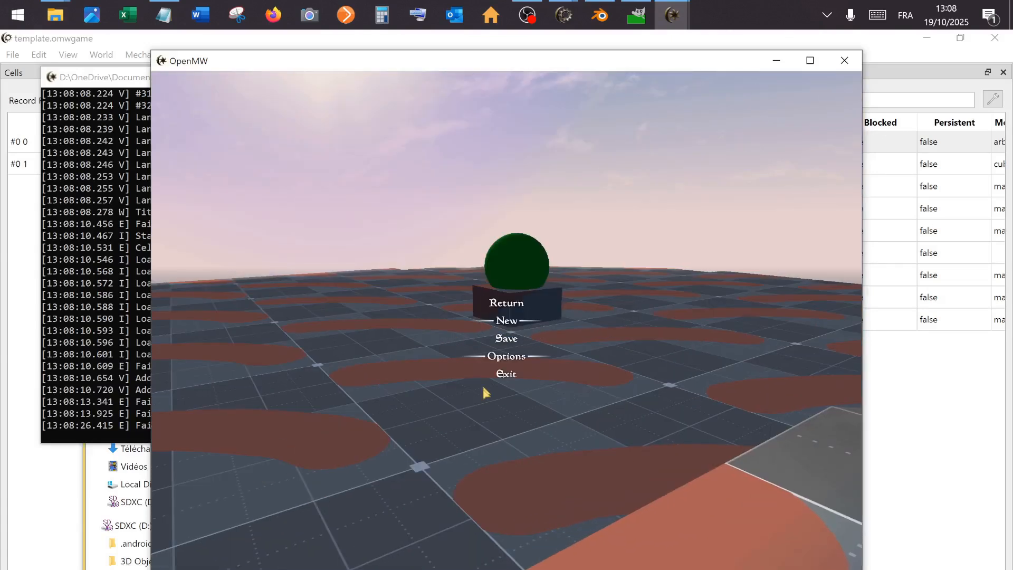
left_click(501, 374)
left_click(491, 349)
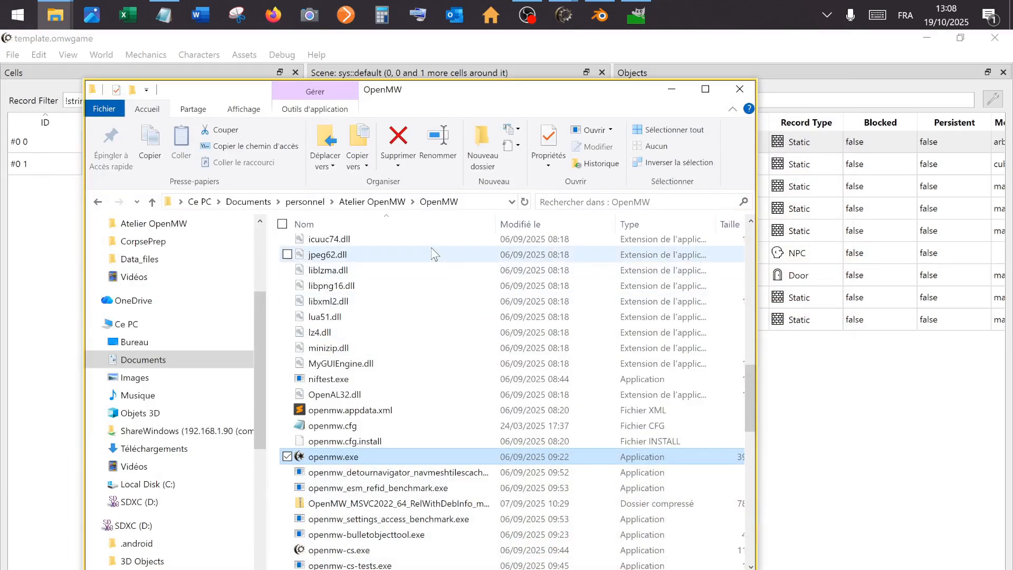
- Switch back to OpenMW-CS and add a project debug profile with the ID Test
left_click(21, 276)
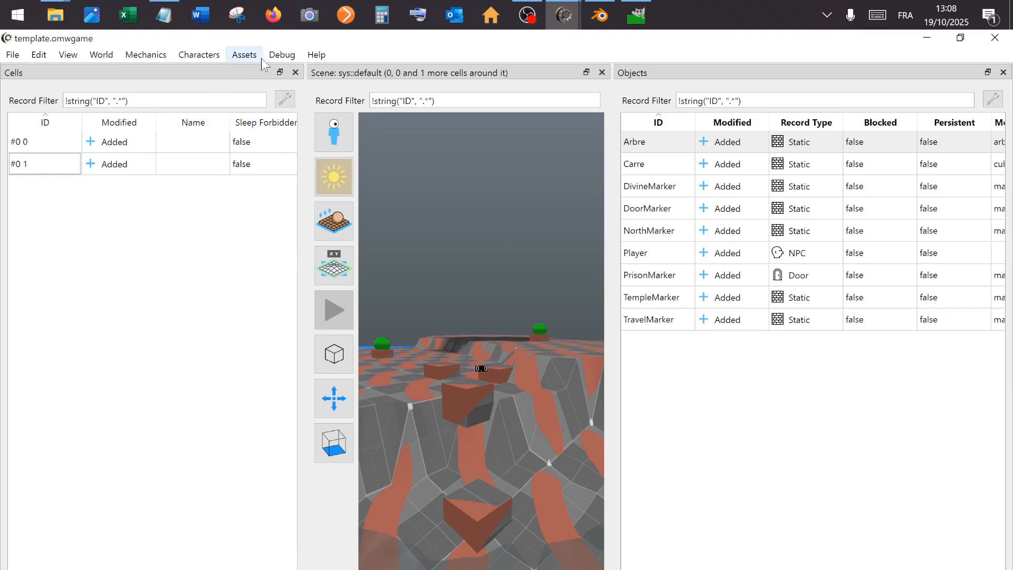
left_click(278, 55)
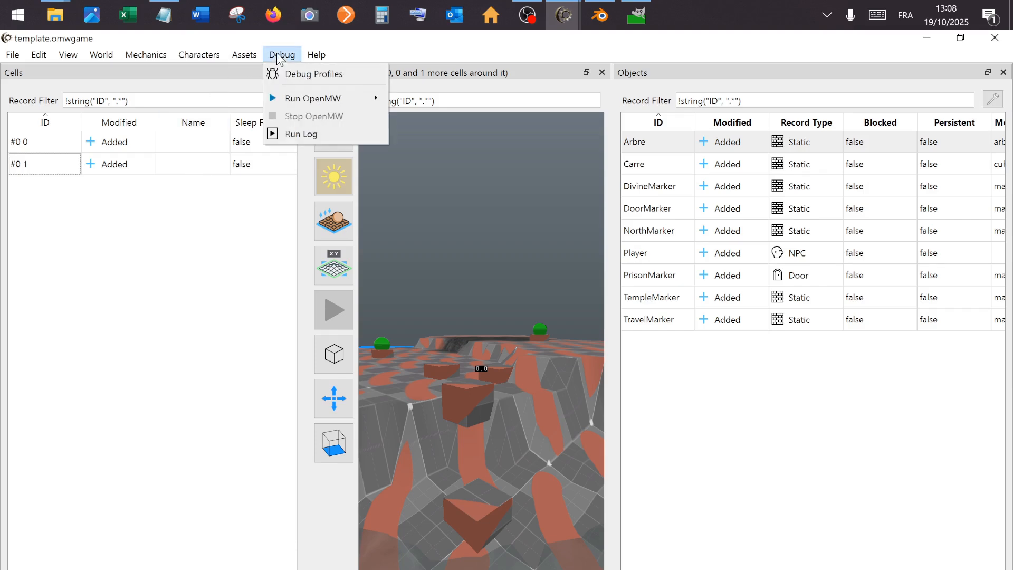
left_click(293, 79)
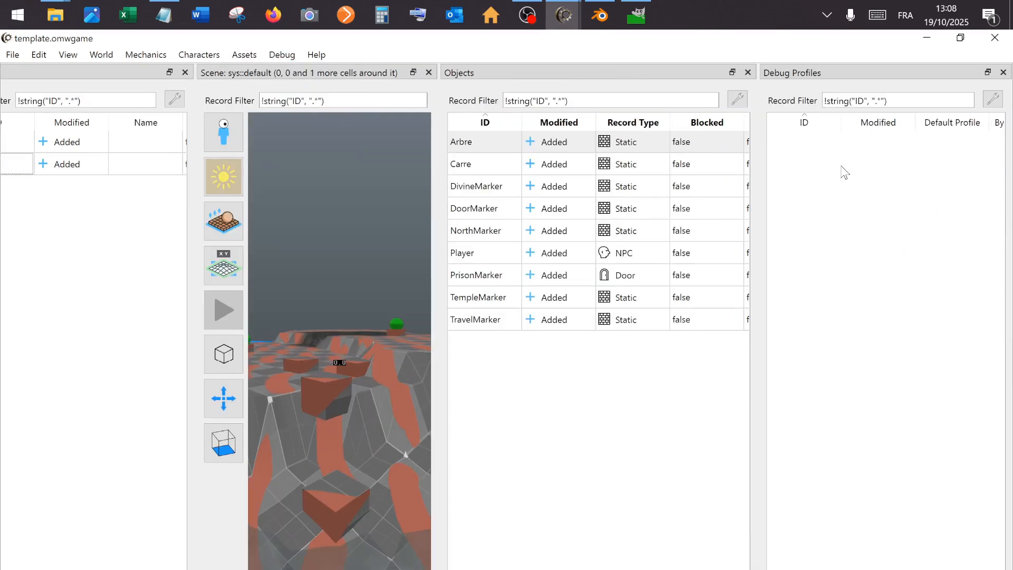
right_click(842, 169)
left_click(856, 177)
key("Return")
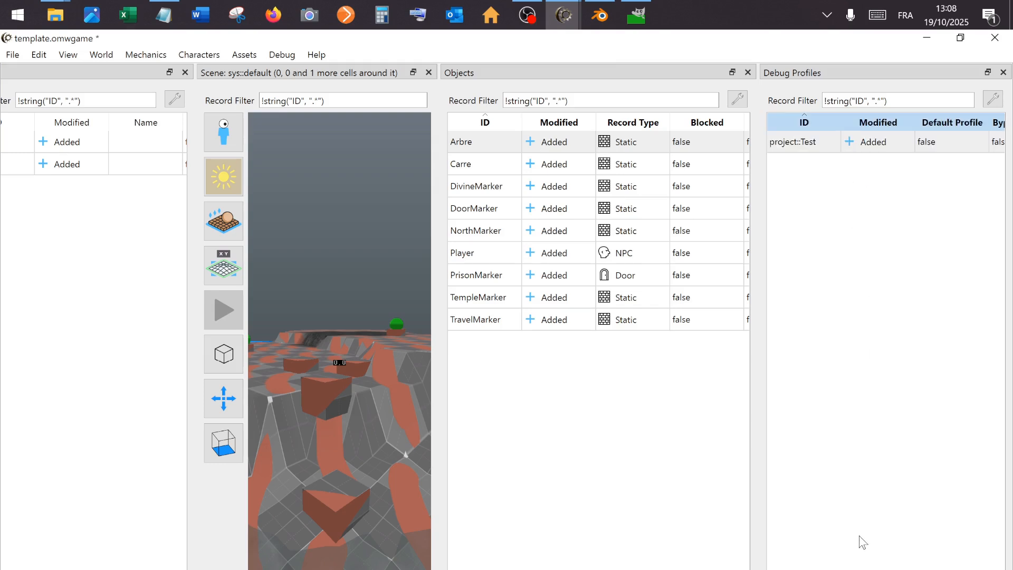
- Enable Default Profile, Bypass New Game and Global Profile for the Test debug profile
right_click(795, 150)
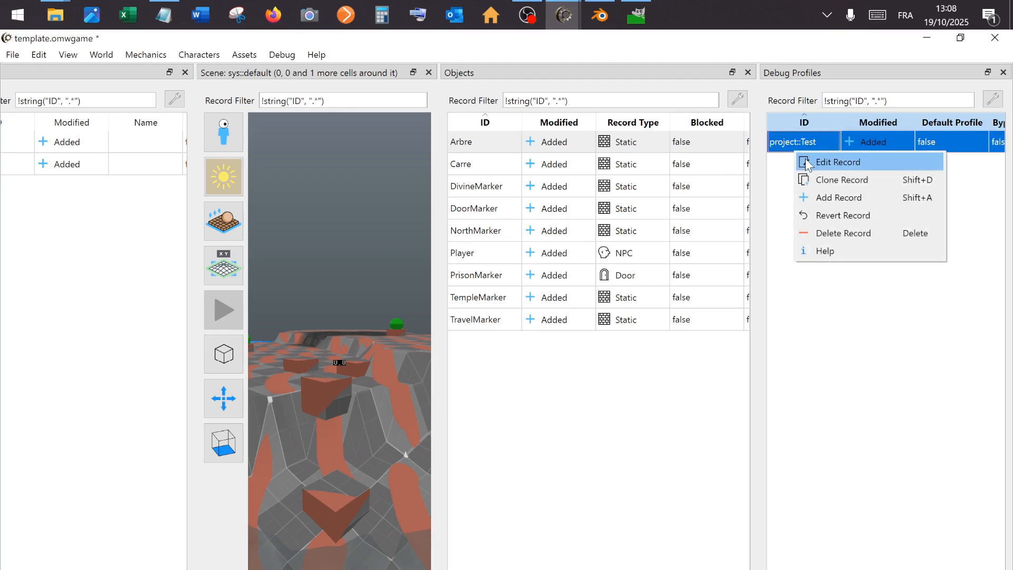
left_click(807, 163)
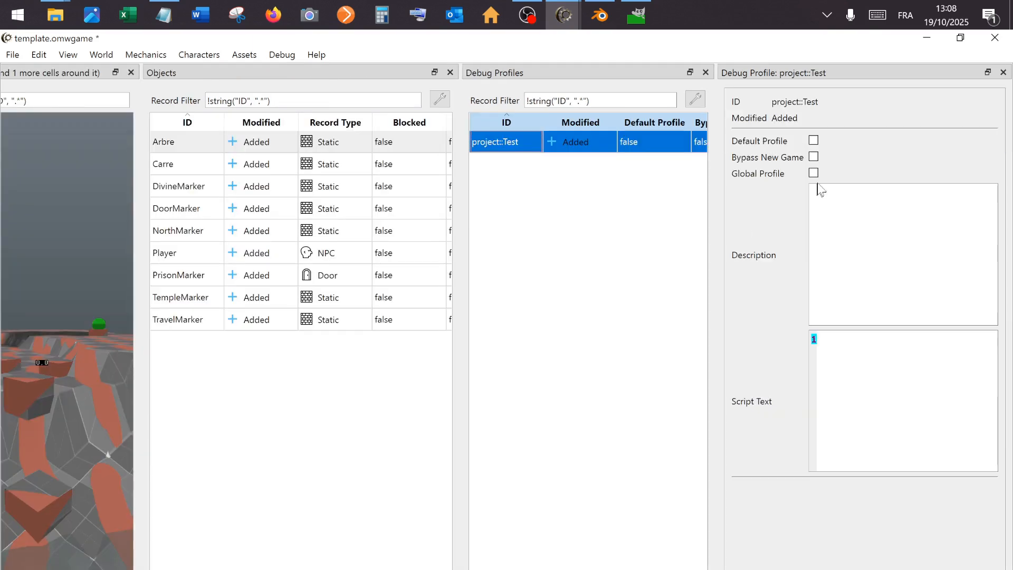
left_click(814, 141)
left_click(814, 157)
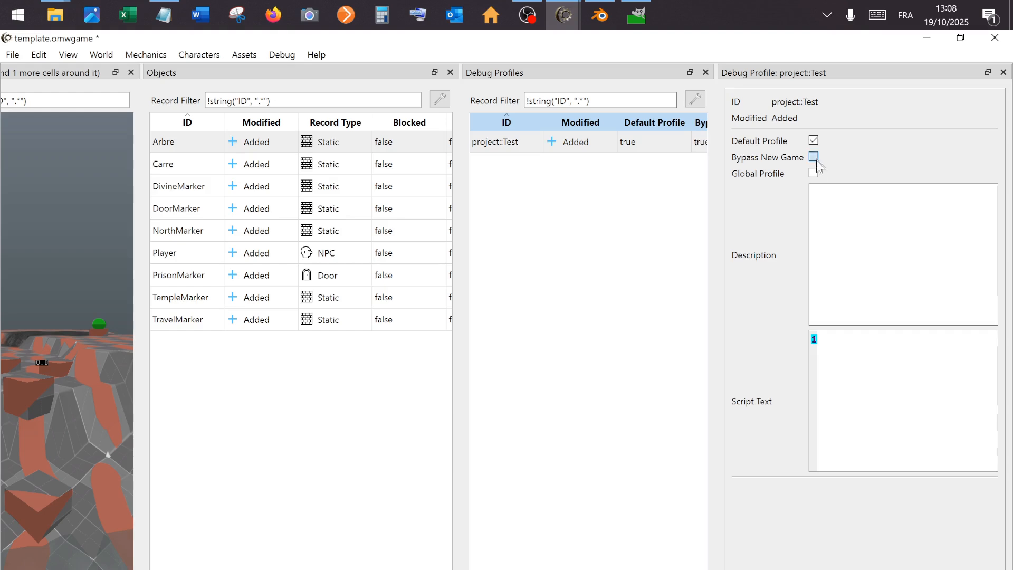
left_click(815, 174)
left_click(1003, 73)
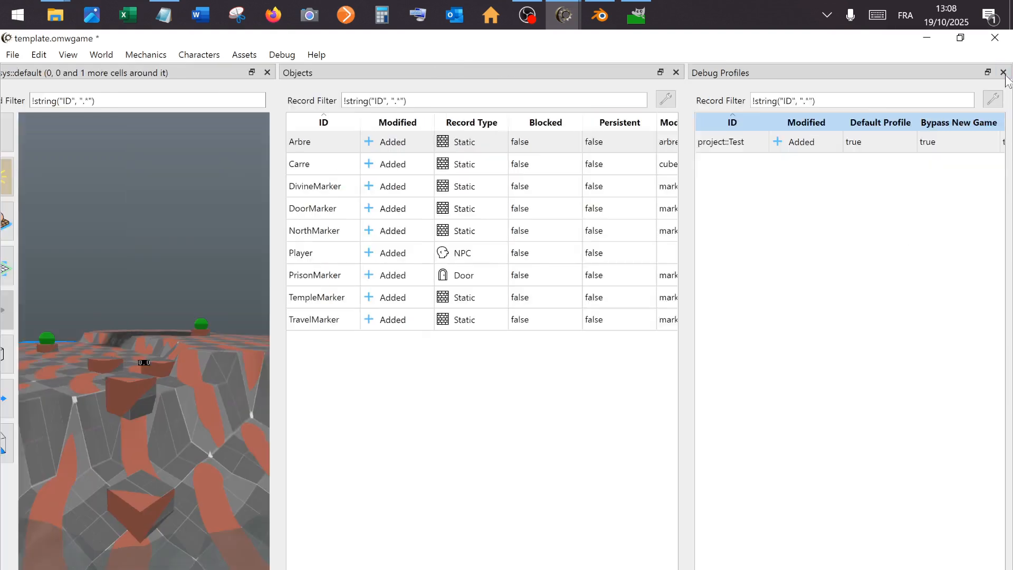
left_click(1003, 72)
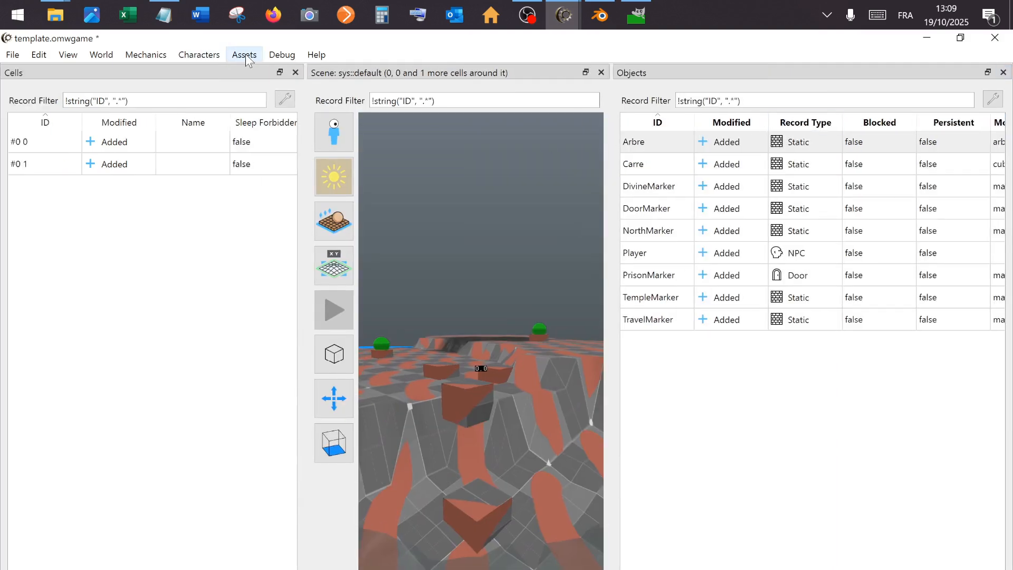
- Try to run OpenMW with the project::Test debug profile, and terminate the game
left_click(282, 54)
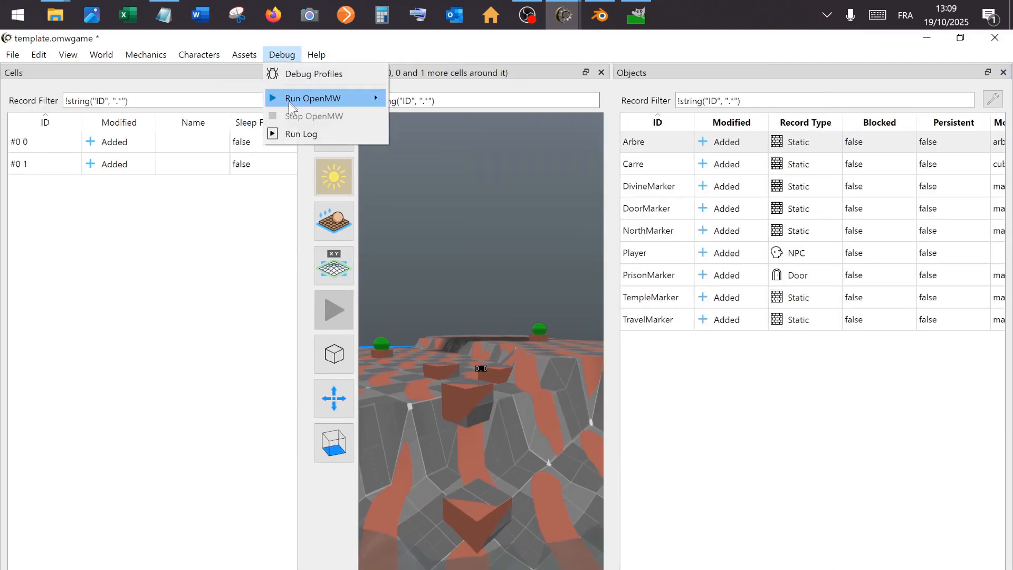
mouse_move(289, 102)
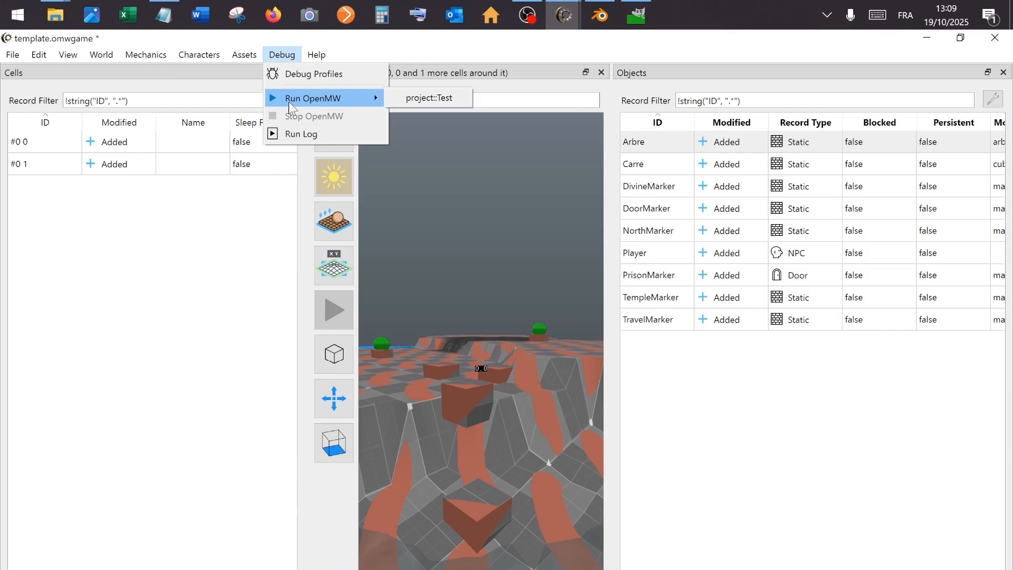
left_click(428, 99)
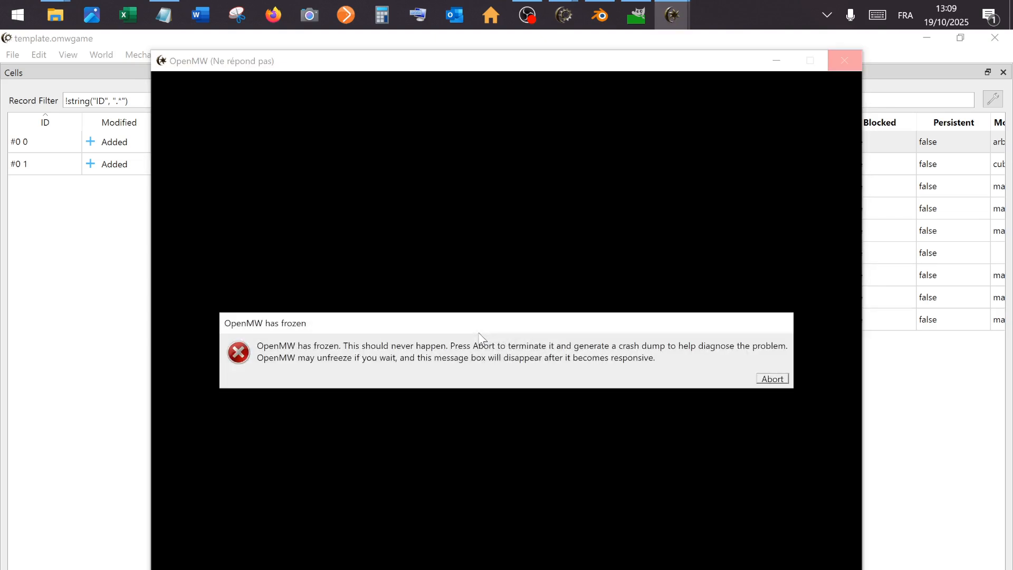
left_click(772, 379)
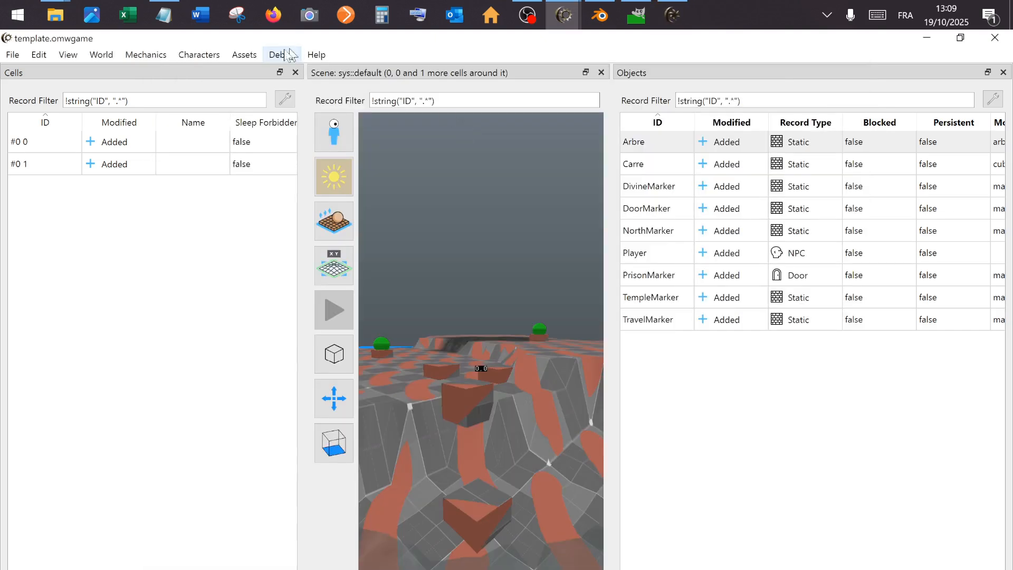
left_click(277, 55)
left_click(273, 55)
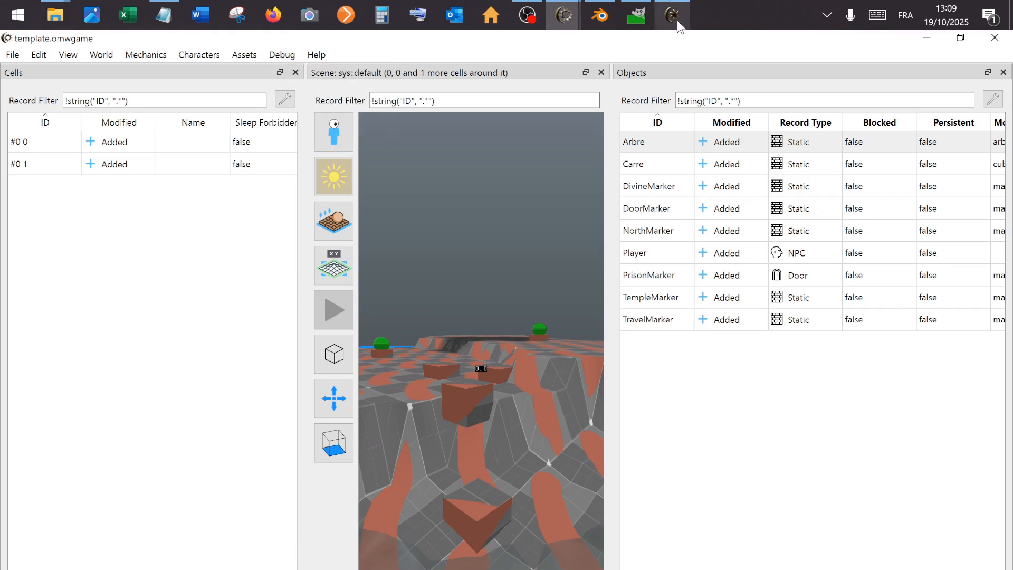
mouse_move(677, 18)
left_click(638, 75)
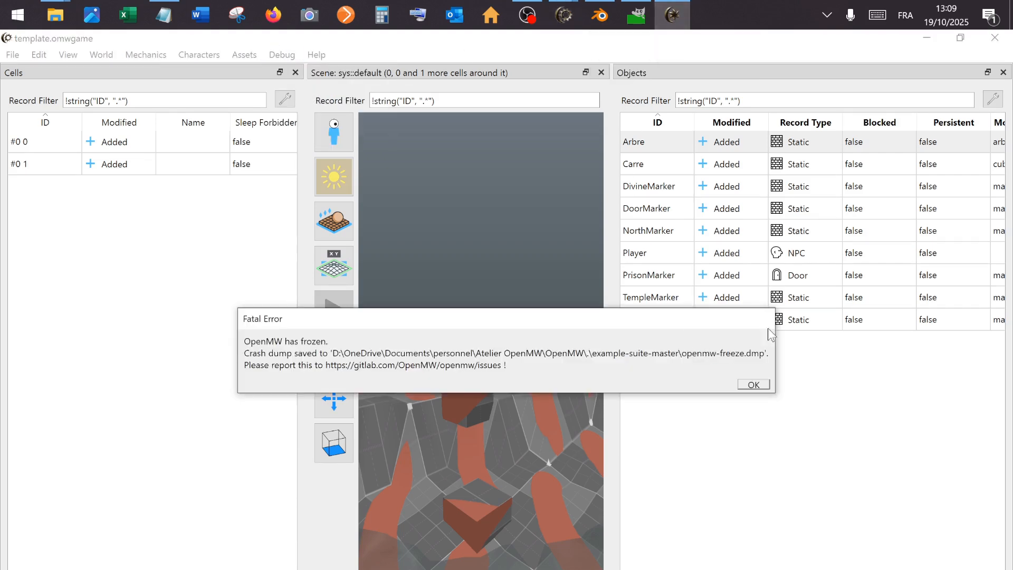
left_click(754, 384)
- Run OpenMW again with the project::Test debug profile and walk around to inspect the trees in the game
left_click(277, 55)
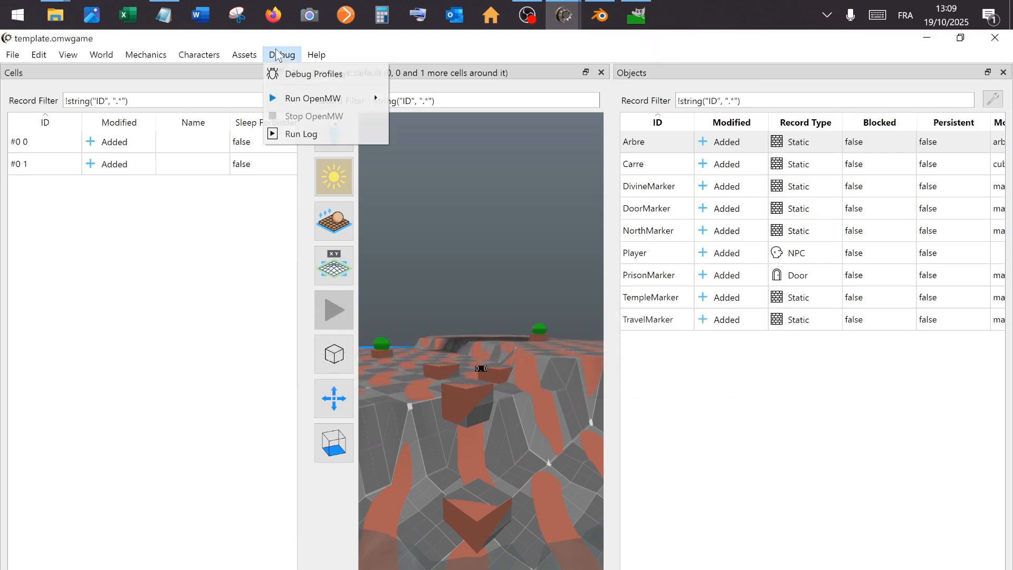
mouse_move(316, 98)
left_click(422, 98)
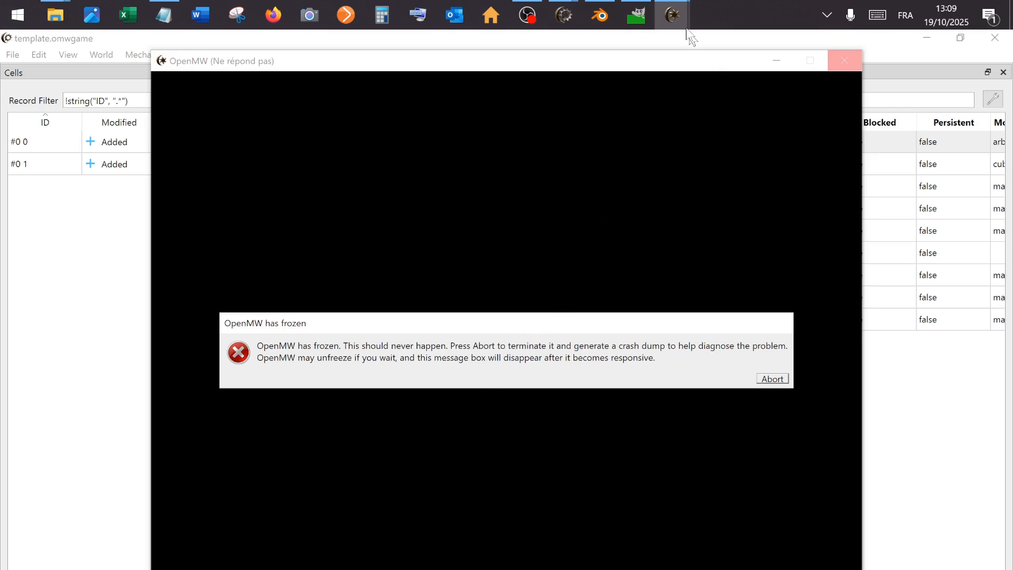
mouse_move(677, 16)
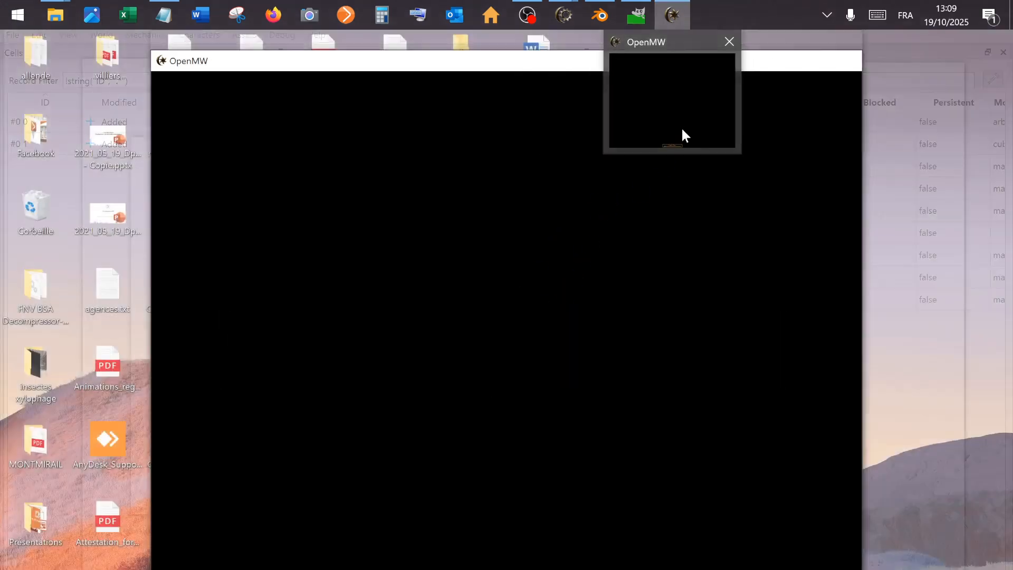
left_click(682, 119)
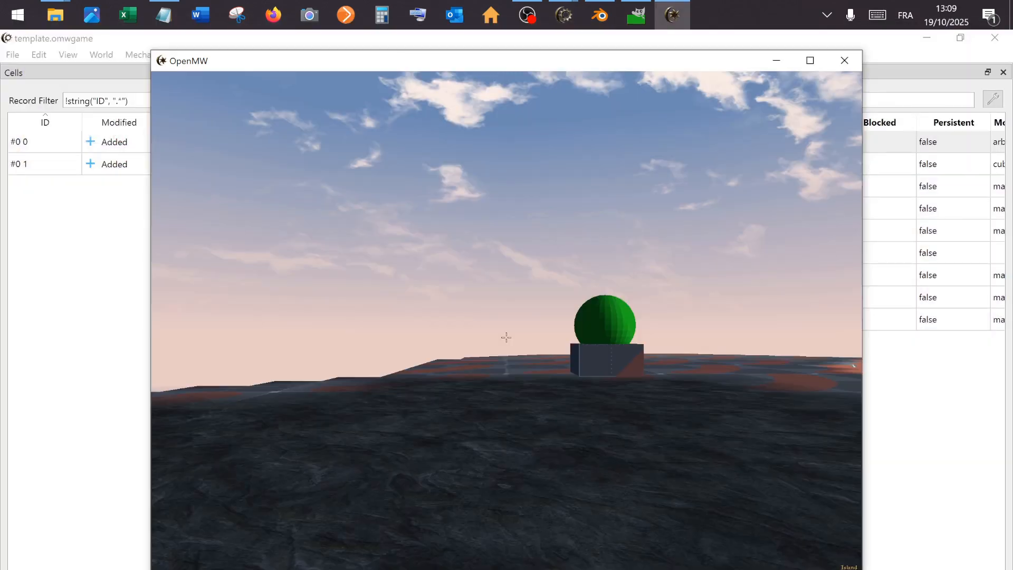
key("w")
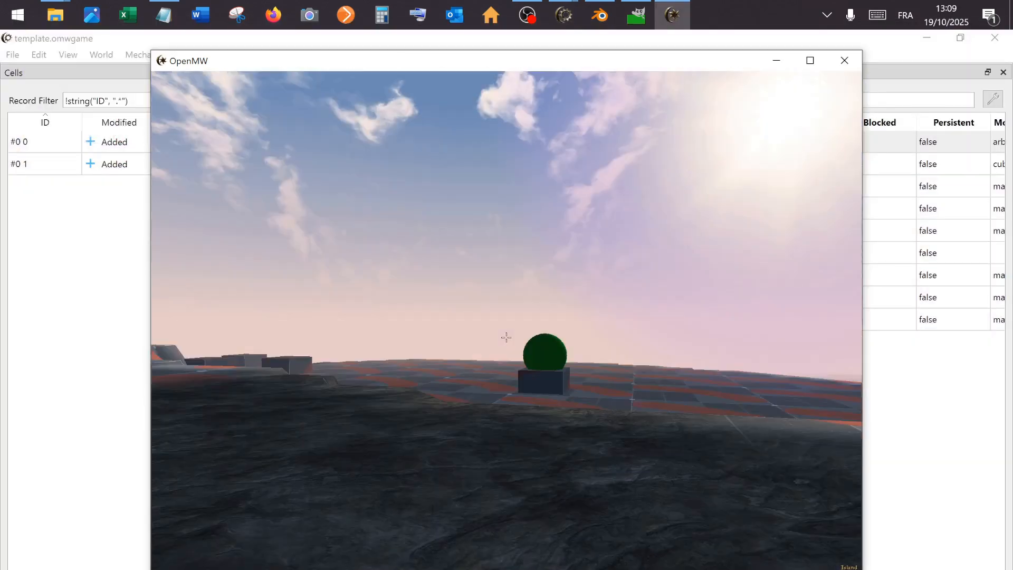
- Walk further across the terrain to look at the cubes, and quit the game to the desktop
key("w")
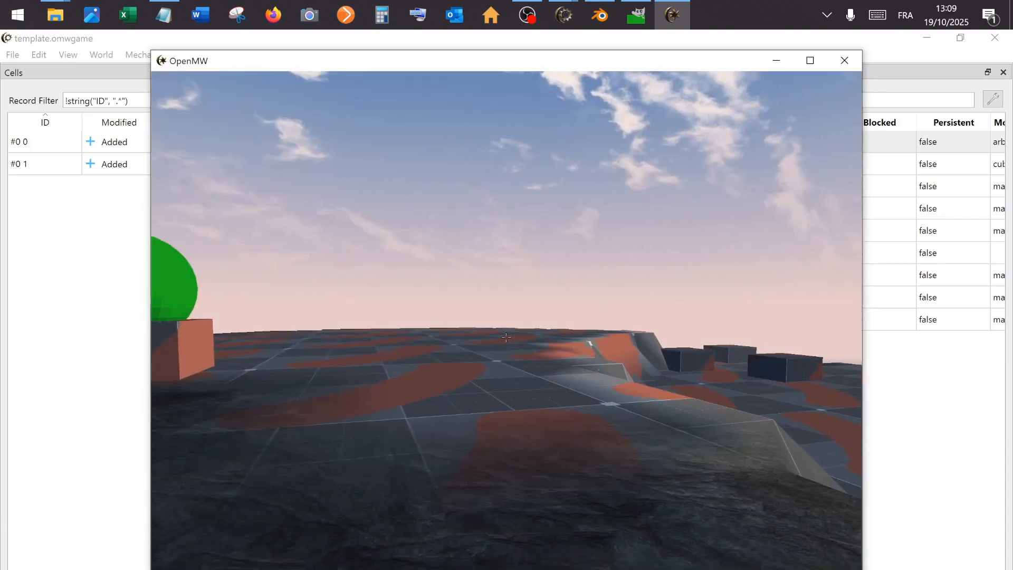
key("Escape")
left_click(514, 375)
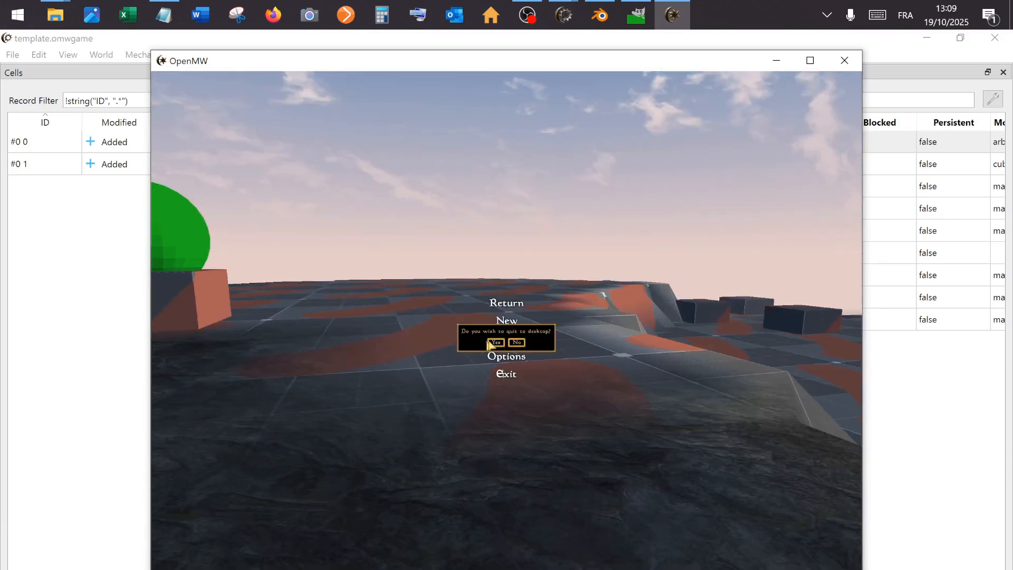
left_click(494, 342)
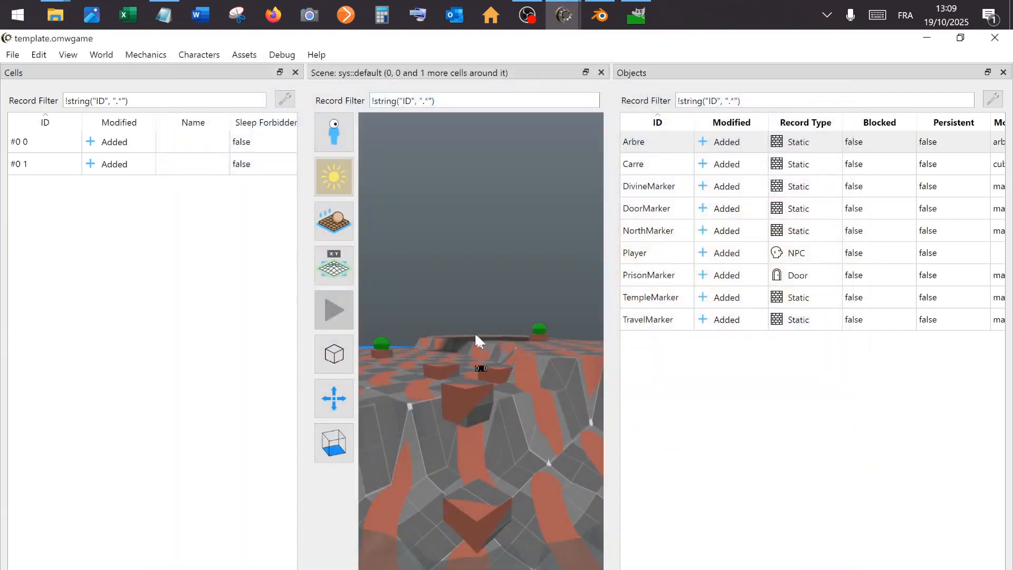
- Select the upper Carre cube on the slope in the scene and shift it slightly along its green axis
scroll(467, 398, "up", 3)
scroll(467, 397, "down", 7)
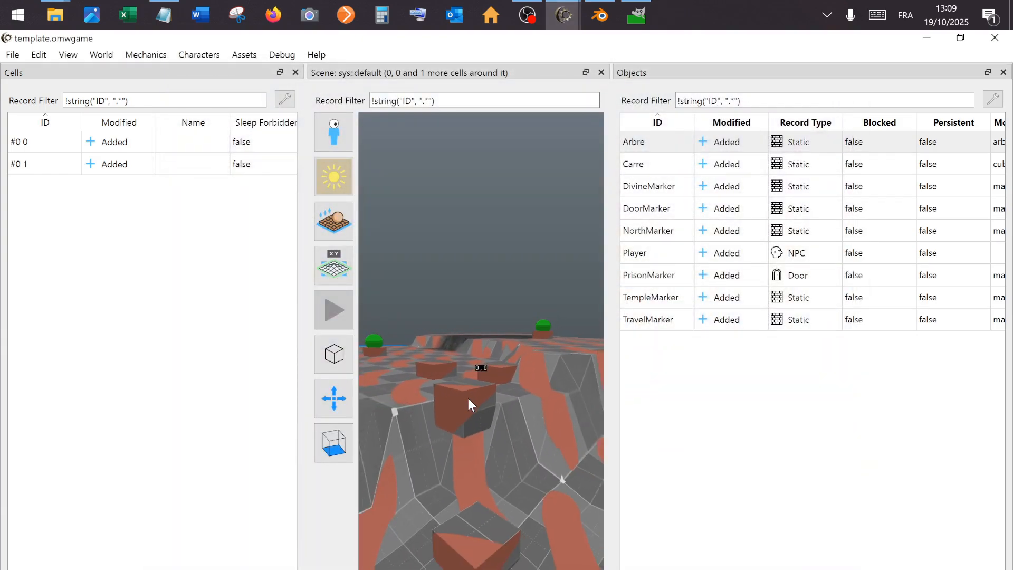
scroll(467, 398, "up", 2)
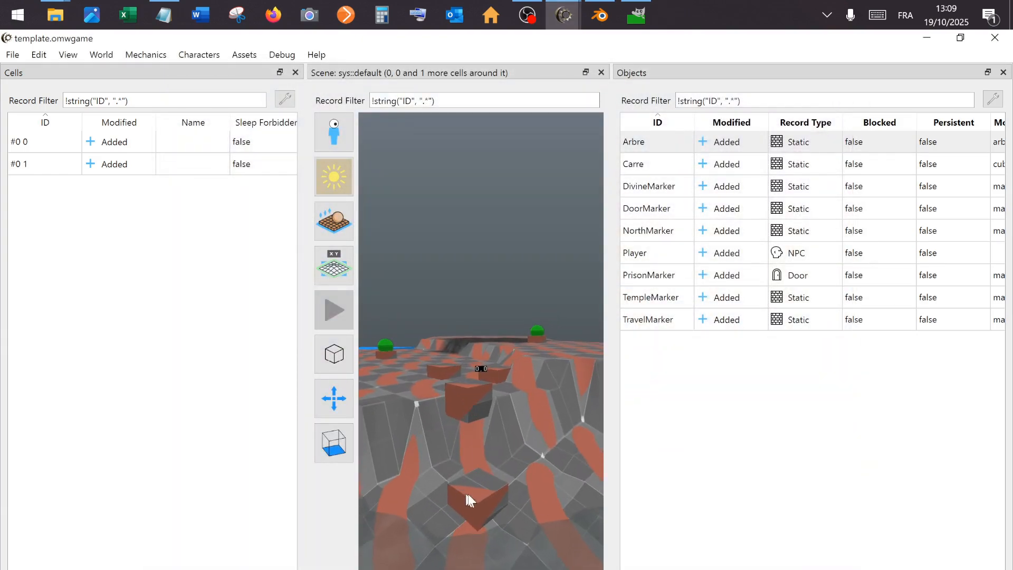
left_click(474, 397)
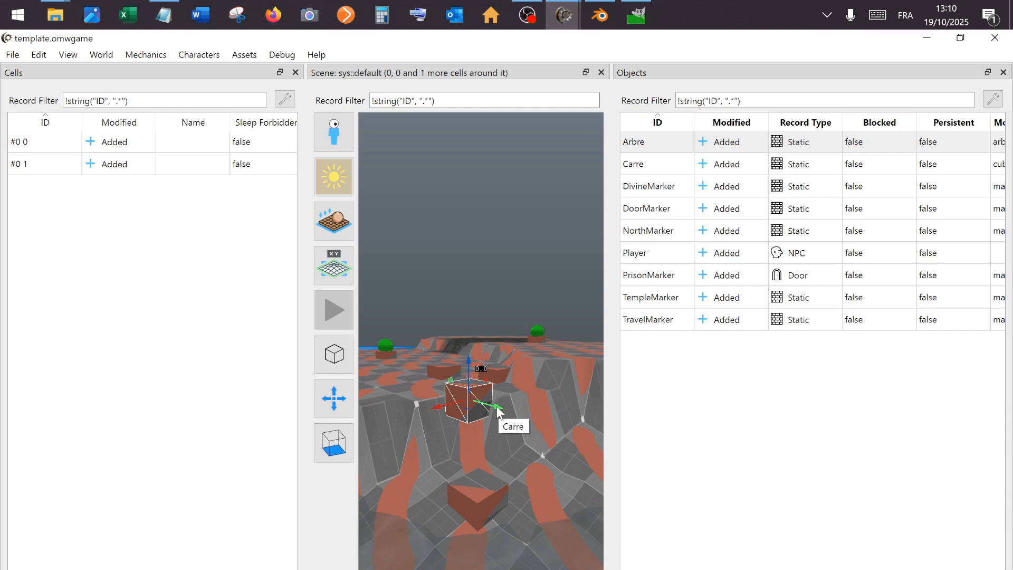
left_click(486, 503)
middle_click_drag(480, 428, 482, 531)
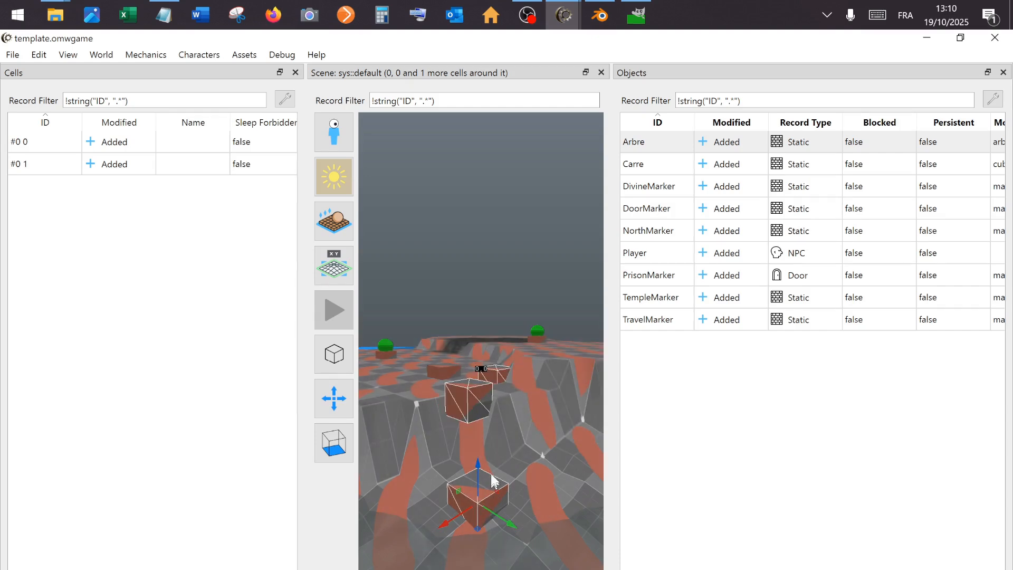
left_click(482, 429)
left_click(470, 403)
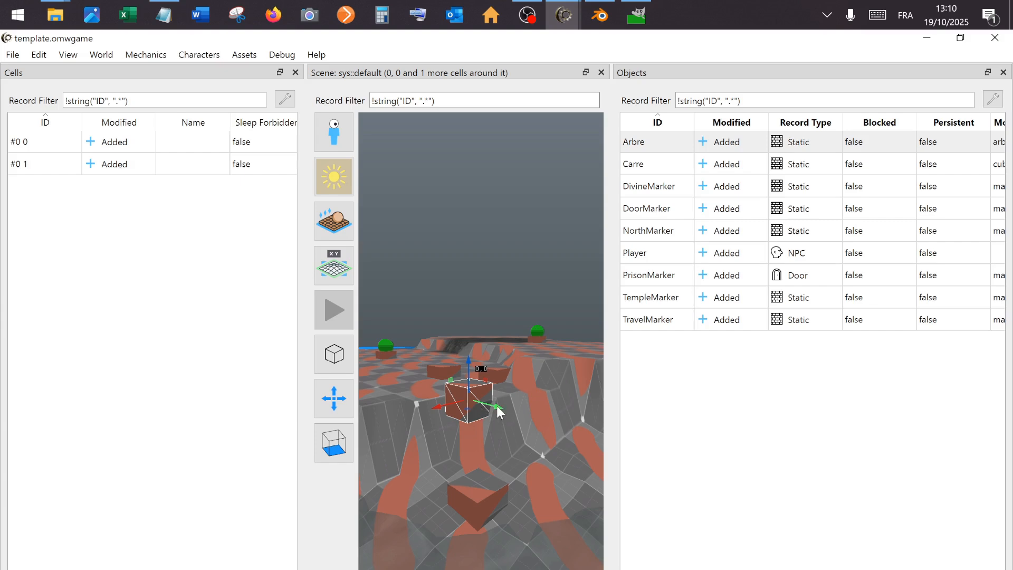
mouse_move(497, 406)
left_mouse_down()
mouse_move(545, 419)
mouse_move(493, 397)
left_mouse_up()
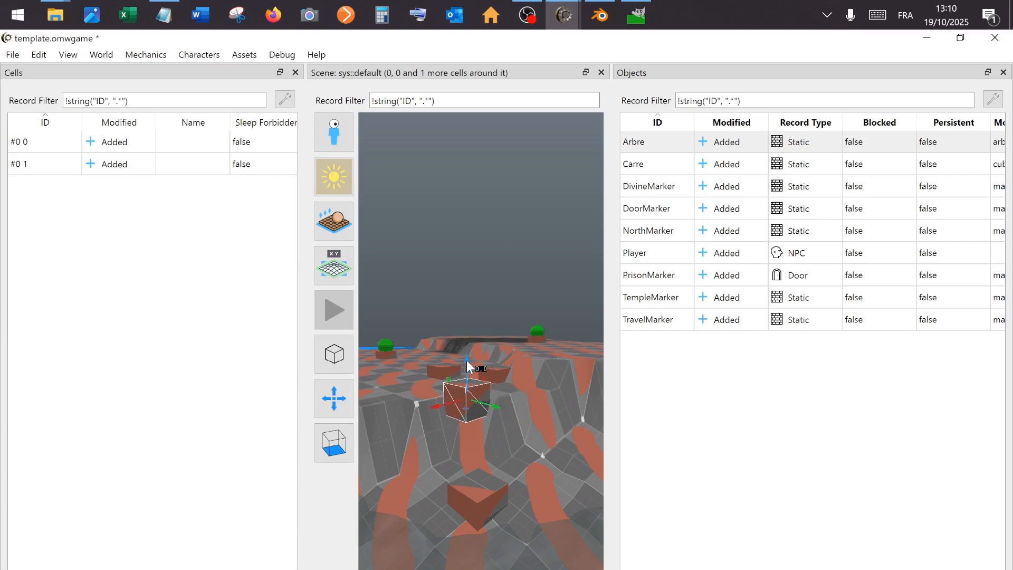
- Raise the lower Carre cube up the slope and move it next to the upper cube
left_click(482, 481)
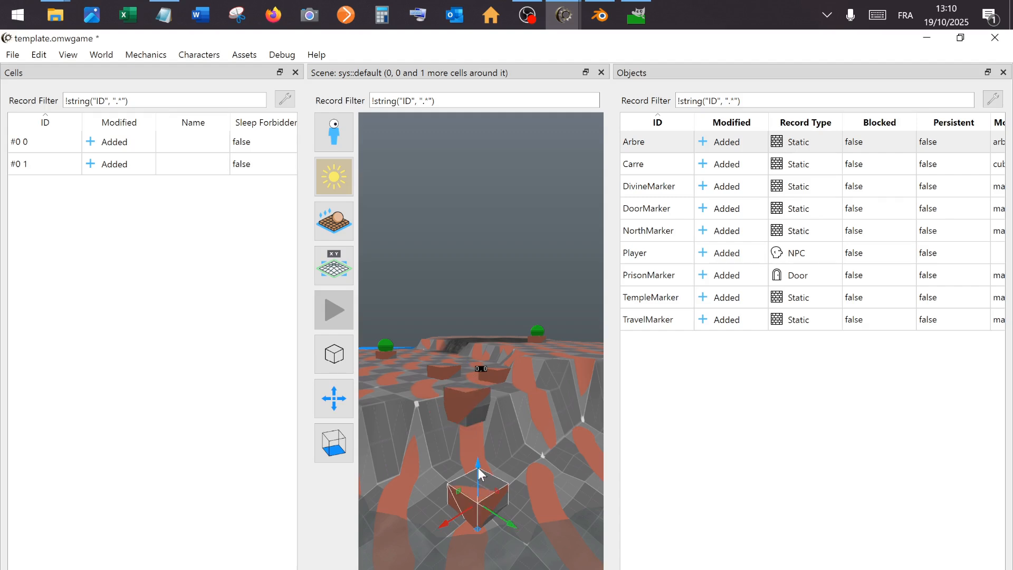
left_click_drag(481, 474, 482, 384)
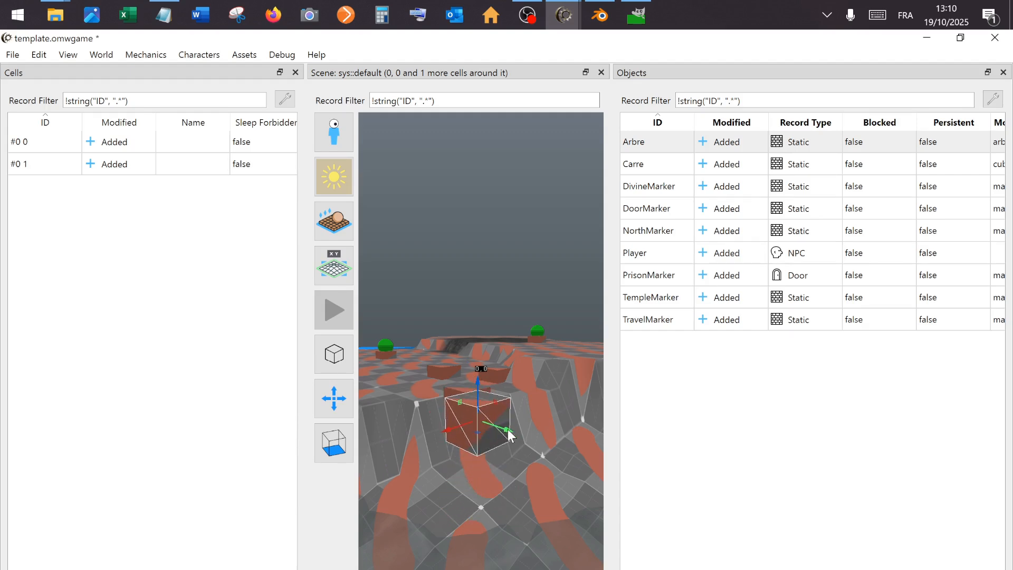
middle_click_drag(509, 434, 412, 394)
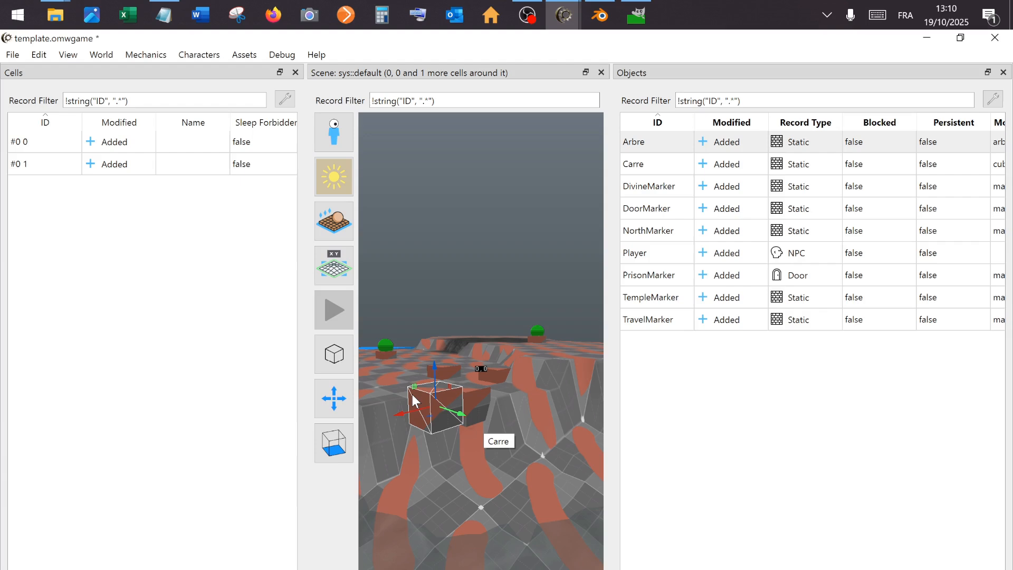
- Move the Carre cube from behind the pair to their outer side and raise it to form the highest stair step
left_click(496, 374)
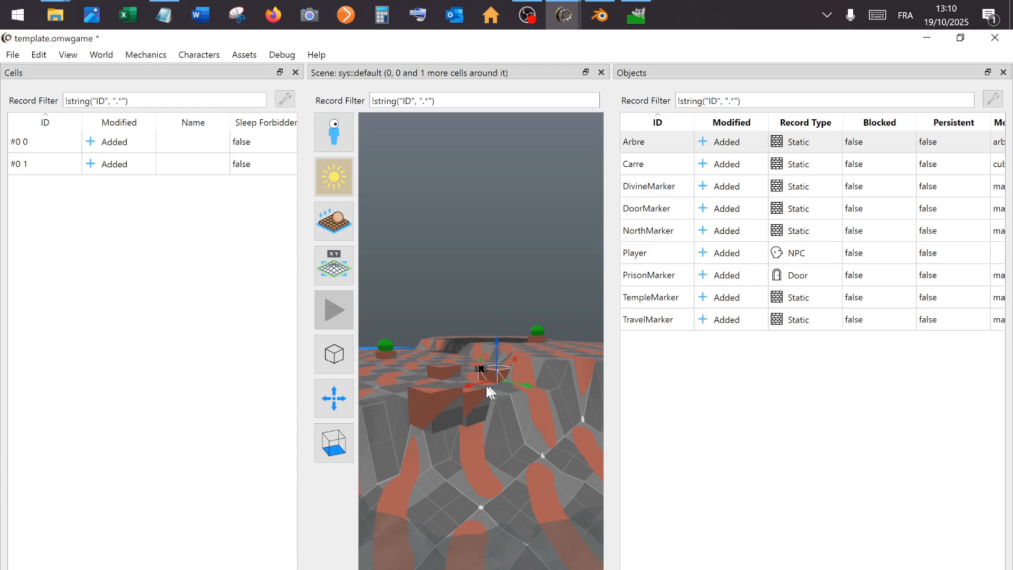
mouse_move(464, 385)
middle_mouse_down()
mouse_move(295, 438)
mouse_move(422, 426)
mouse_move(465, 481)
middle_mouse_up()
right_click_drag(463, 475, 465, 477)
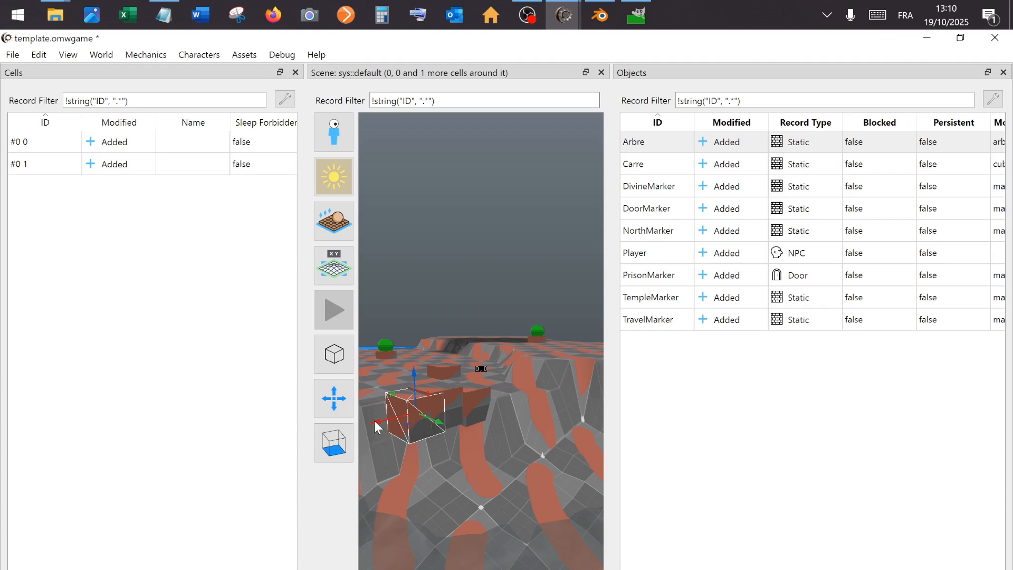
right_click_drag(379, 422, 346, 431)
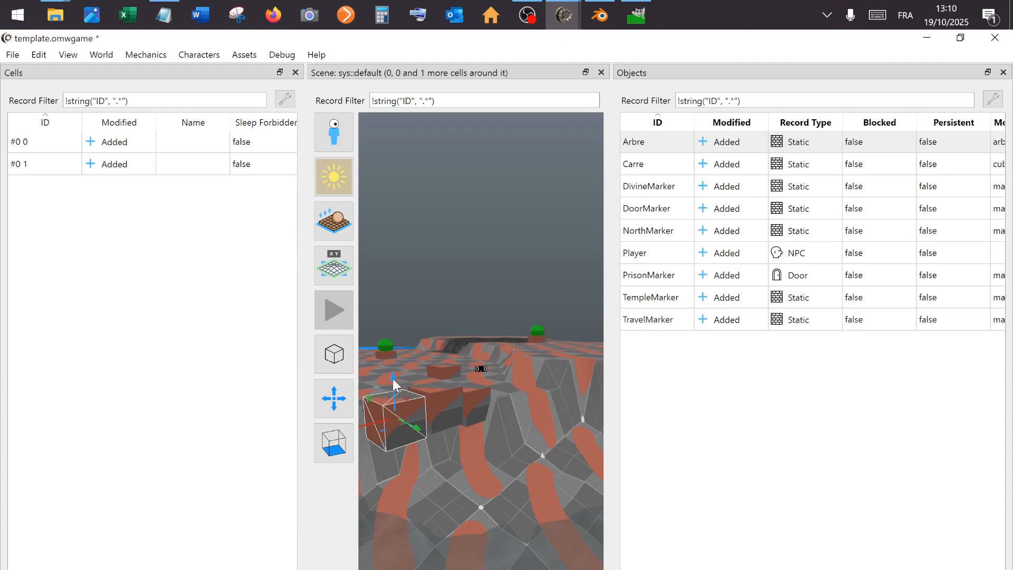
right_click_drag(394, 375, 392, 351)
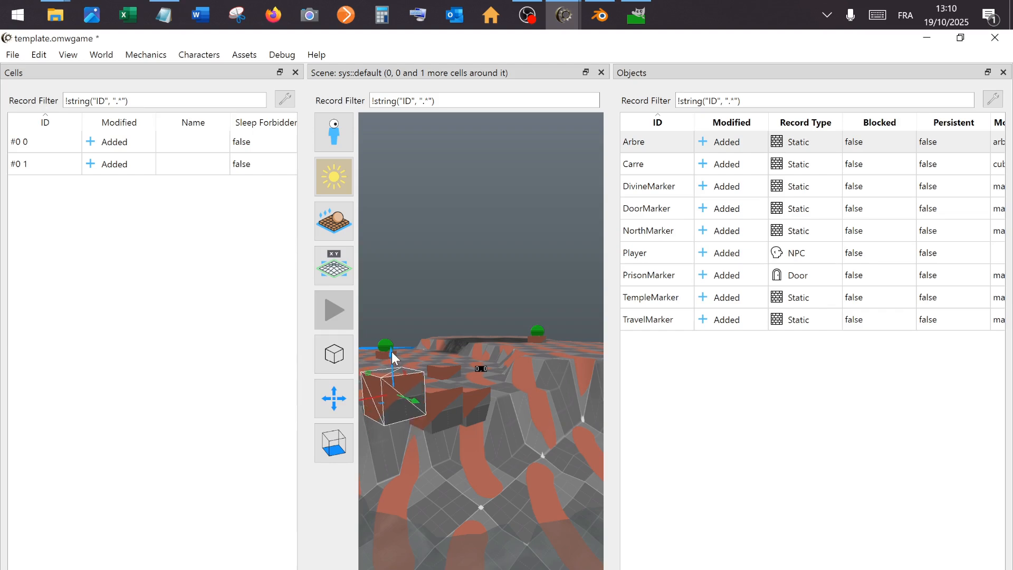
- Save the project and run OpenMW with the project::Test debug profile
middle_click(494, 459)
scroll(486, 453, "down", 5)
scroll(485, 450, "down", 3)
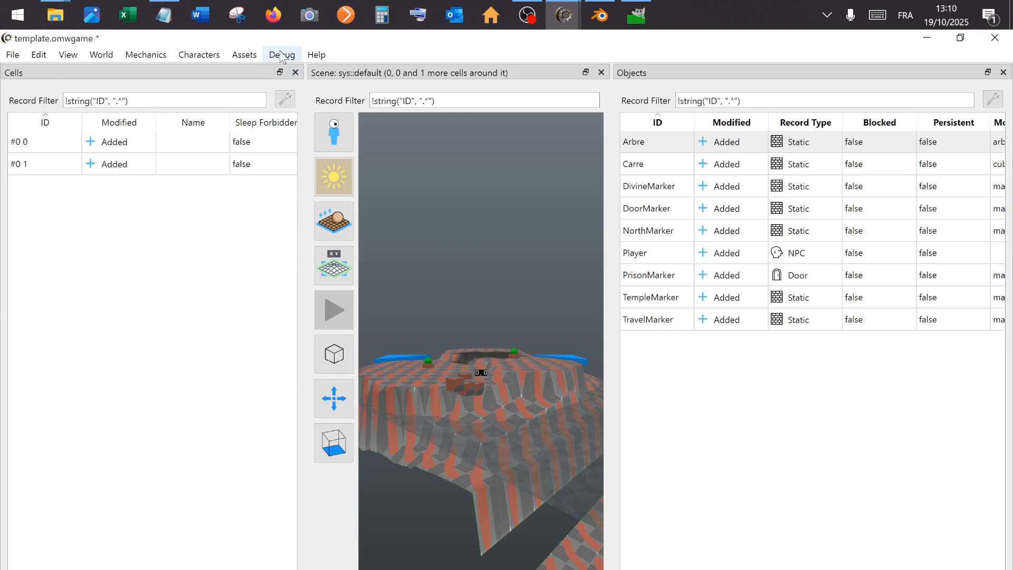
left_click(12, 55)
left_click(36, 127)
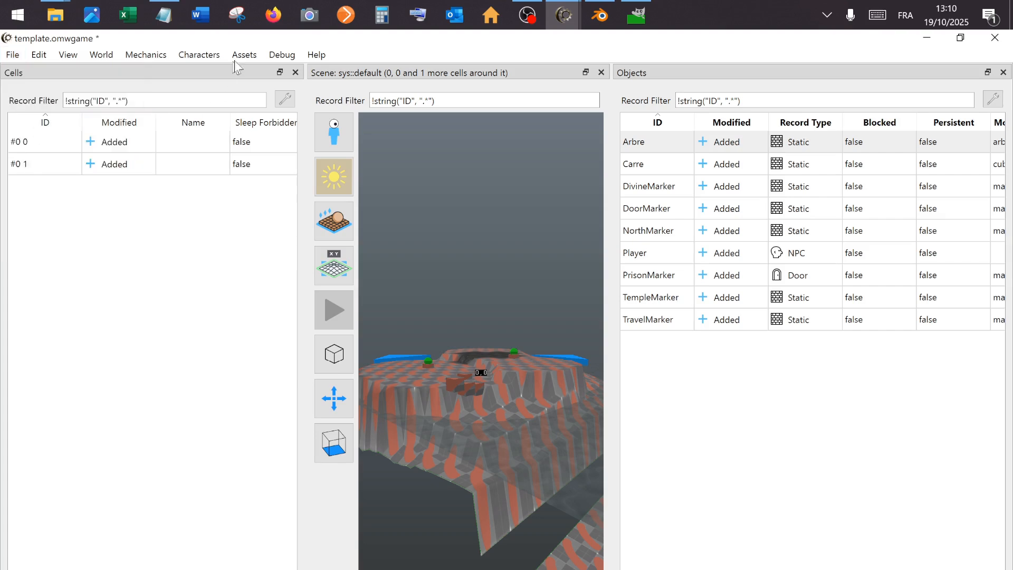
left_click(282, 55)
mouse_move(303, 99)
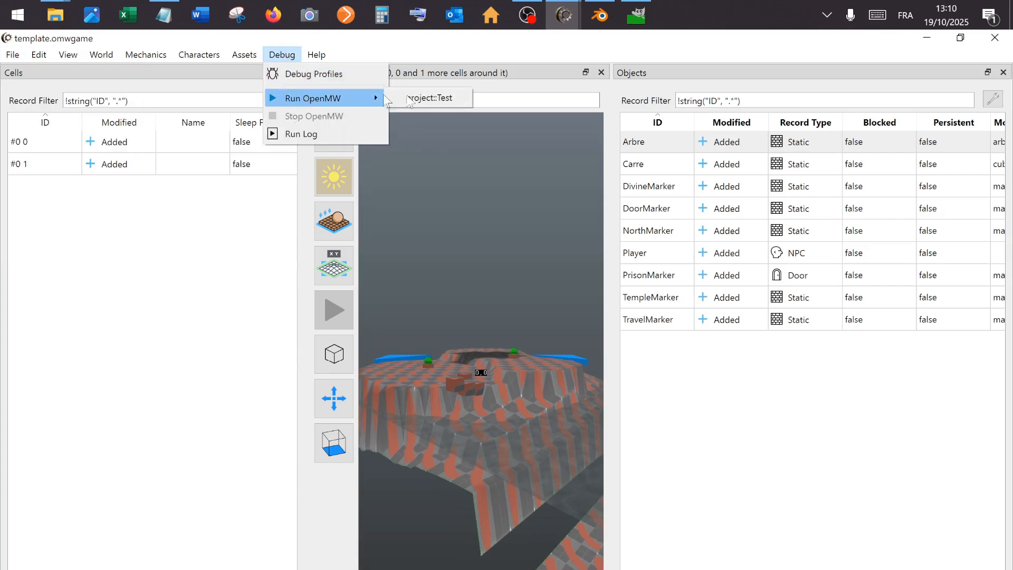
left_click(437, 97)
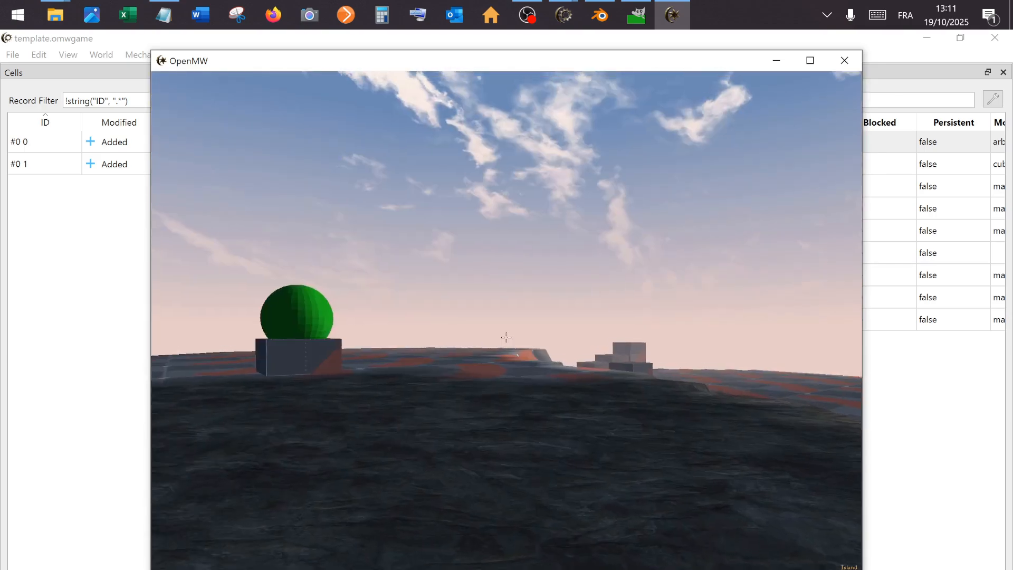
- Walk past the tree and across the terrain to the cube staircase in the game
key("w")
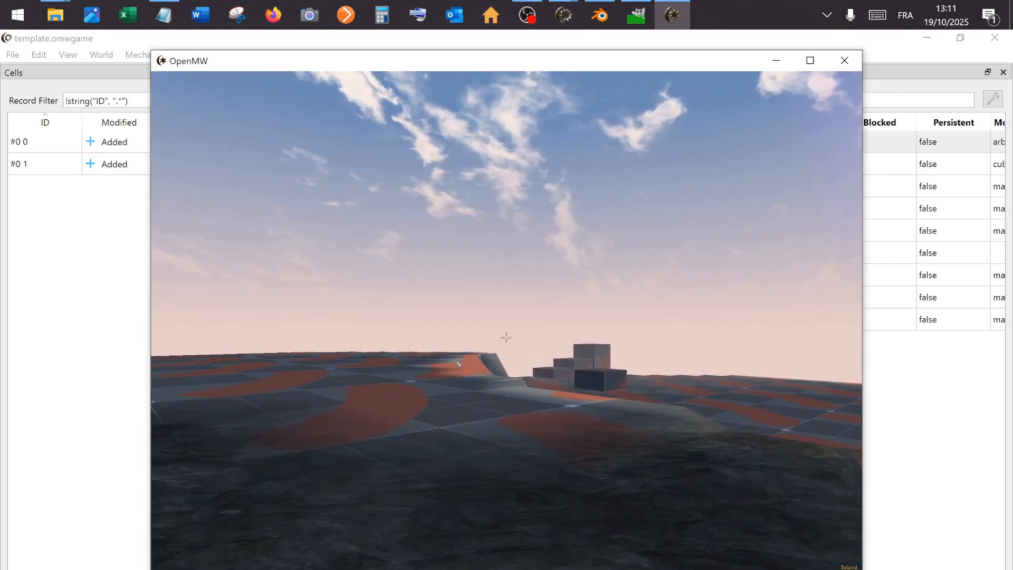
key("w")
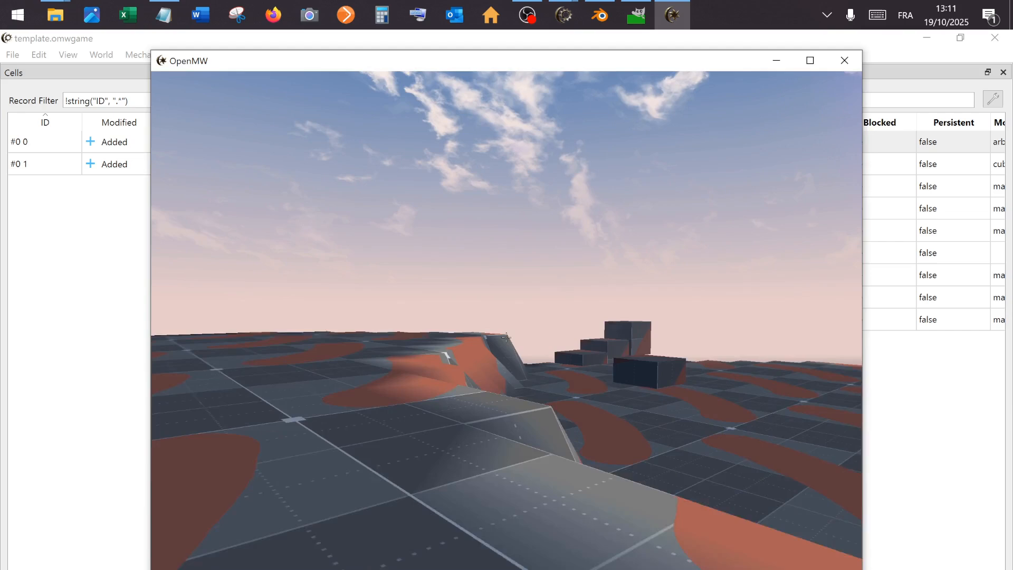
key("w")
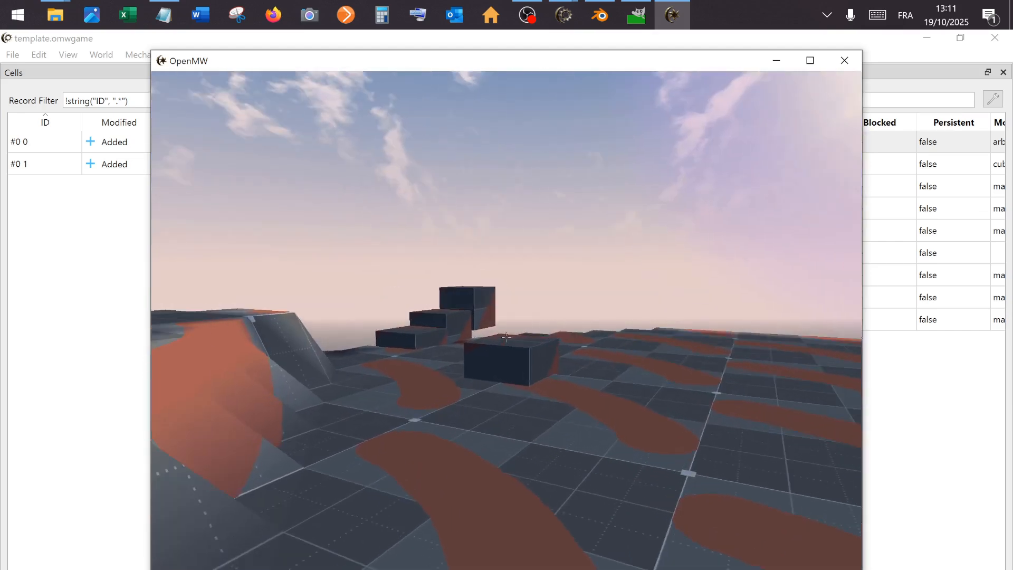
key("w")
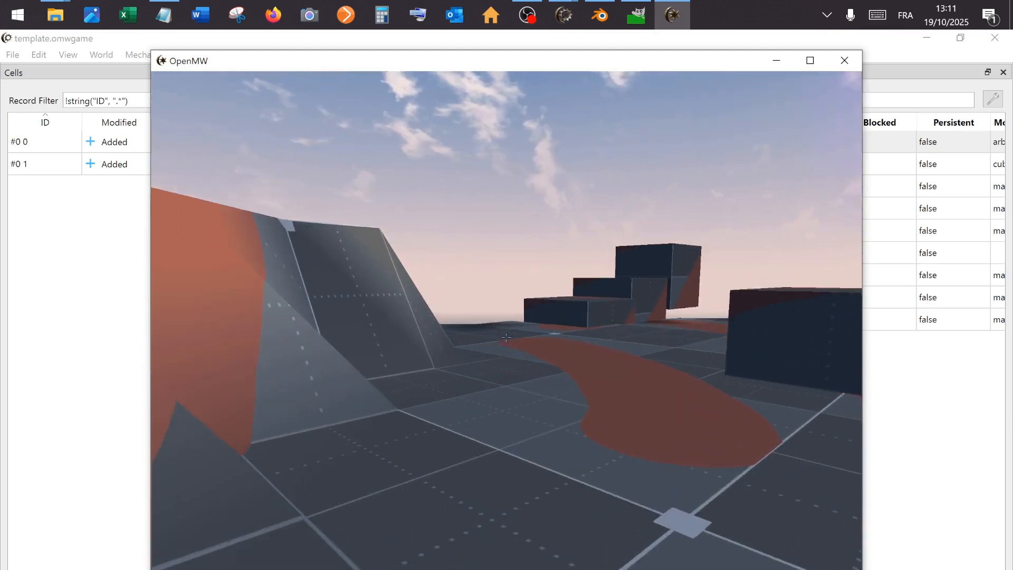
key("w")
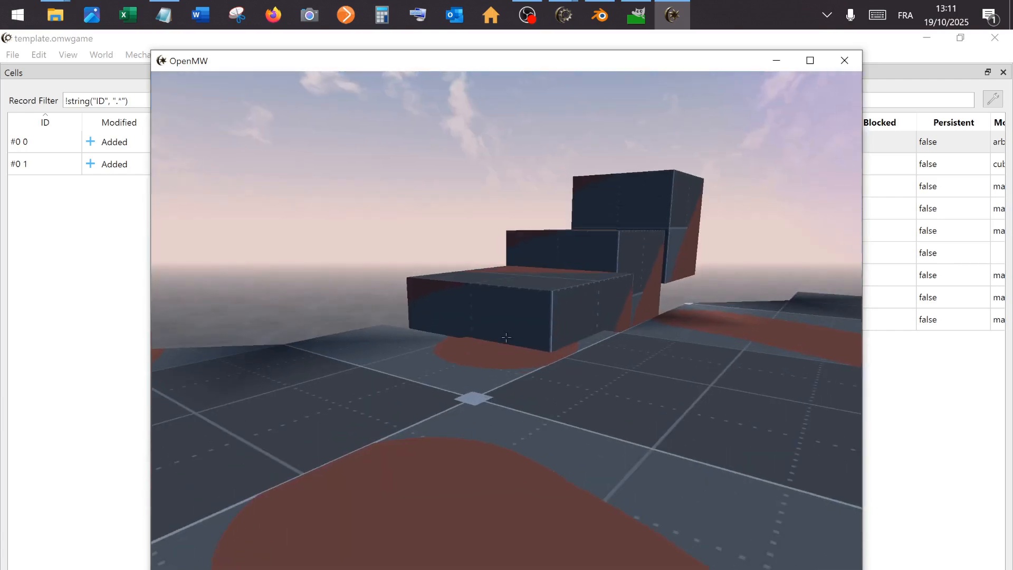
- Switch the game to third-person view and walk the character up to the lowest cube
key("Tab")
key("Tab")
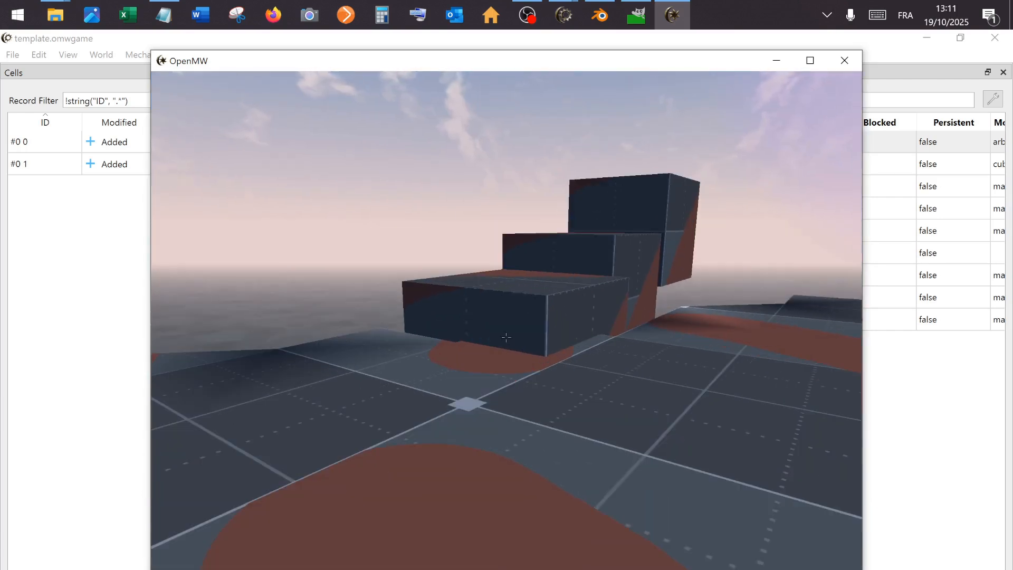
key("Tab")
key("Tab")
key("Tab")
key("w")
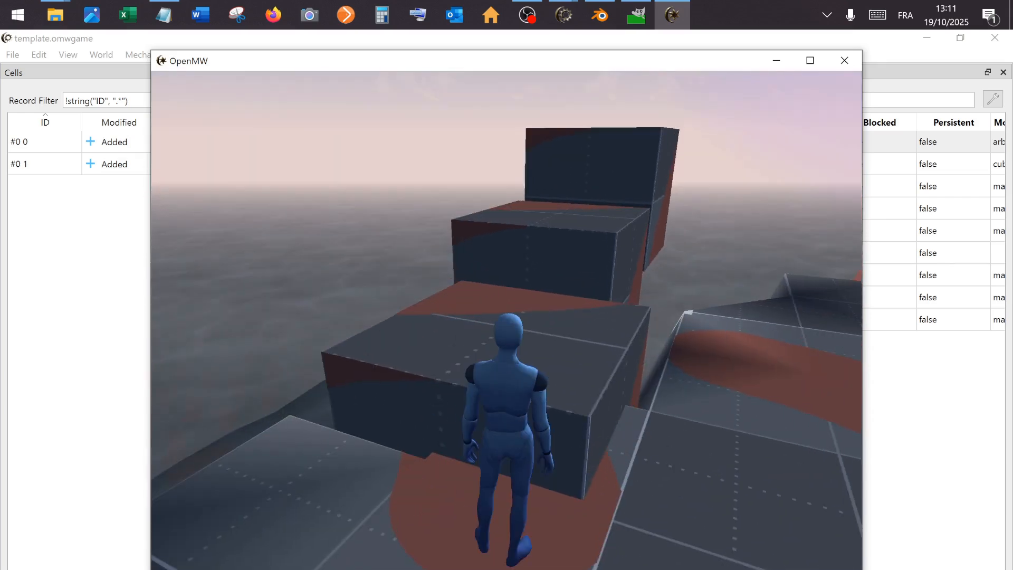
- Jump the character up the cube staircase onto the highest cube to test the collisions
key("e")
key("e")
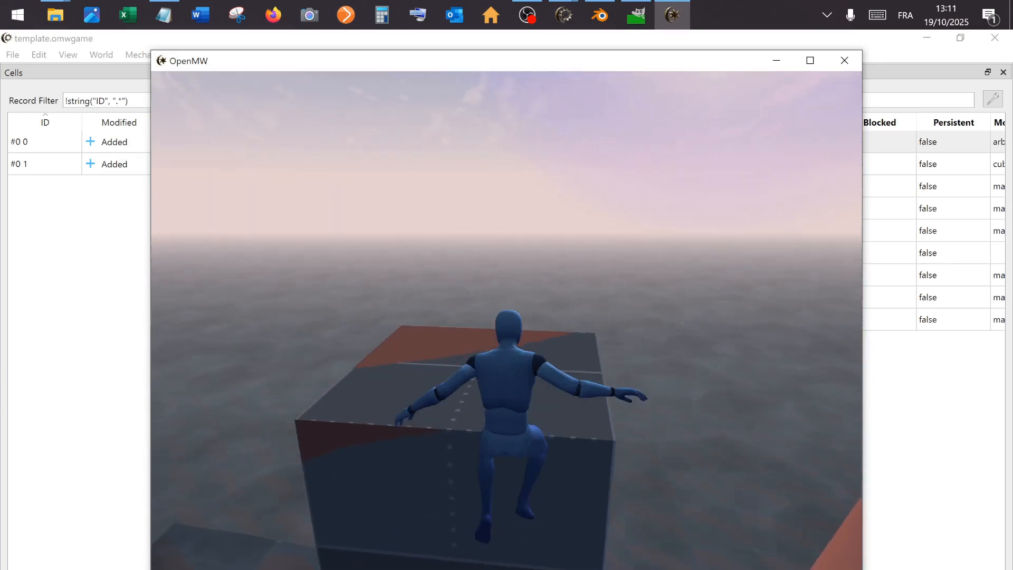
key("e")
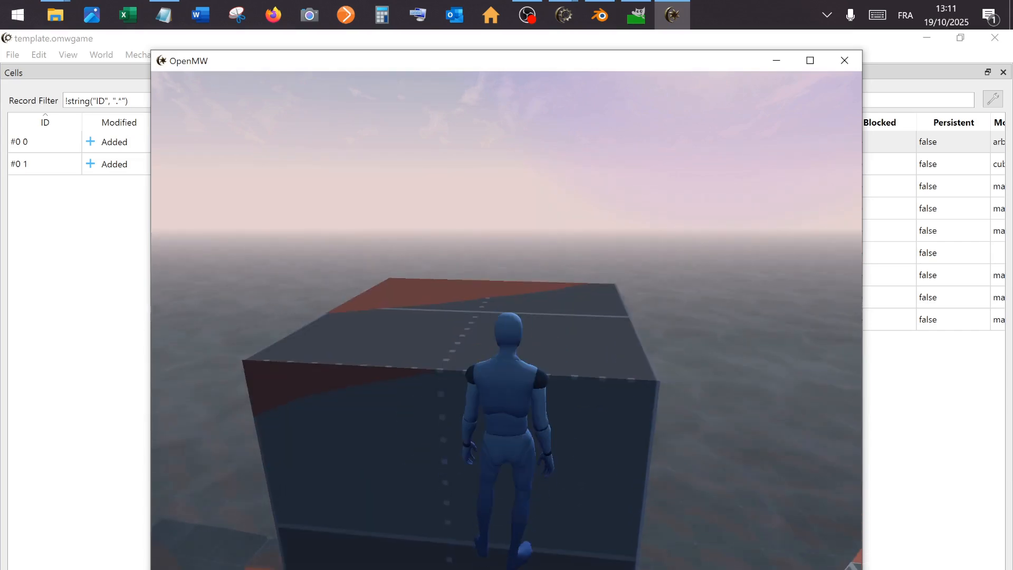
key("e")
- Walk the character around on top of the cubes and jump back down to the terrain
key("w")
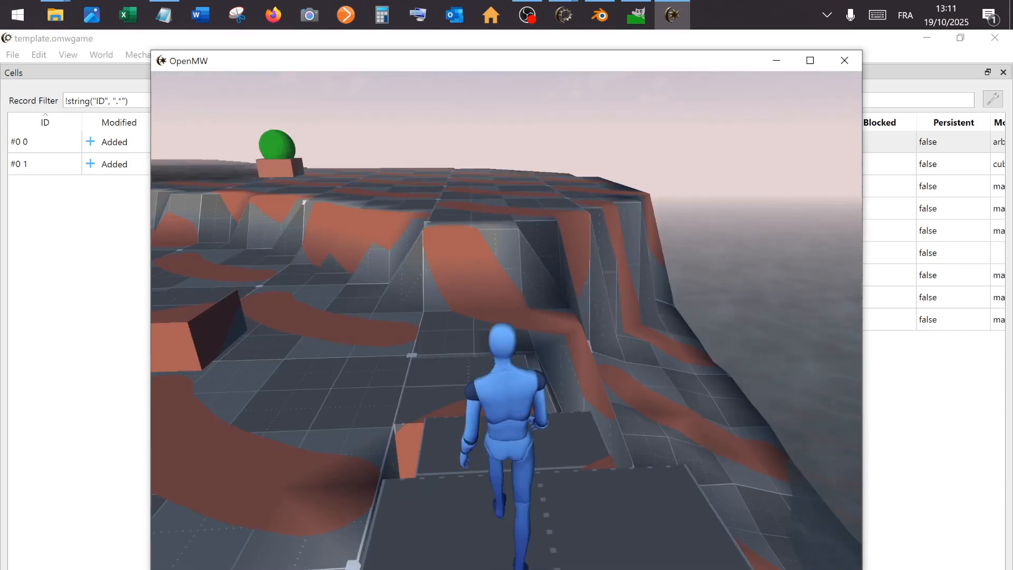
key("w")
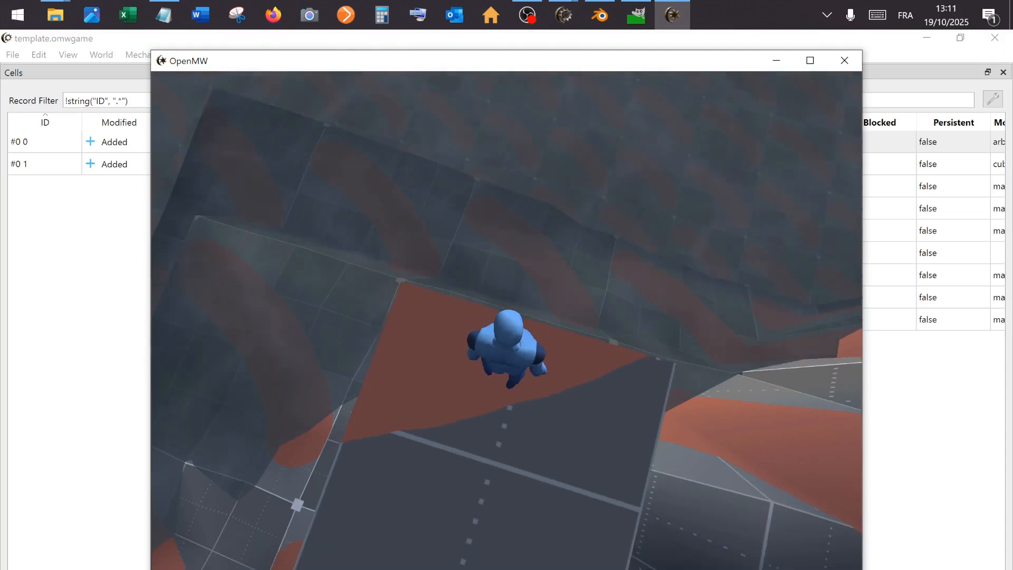
key("w")
key("e")
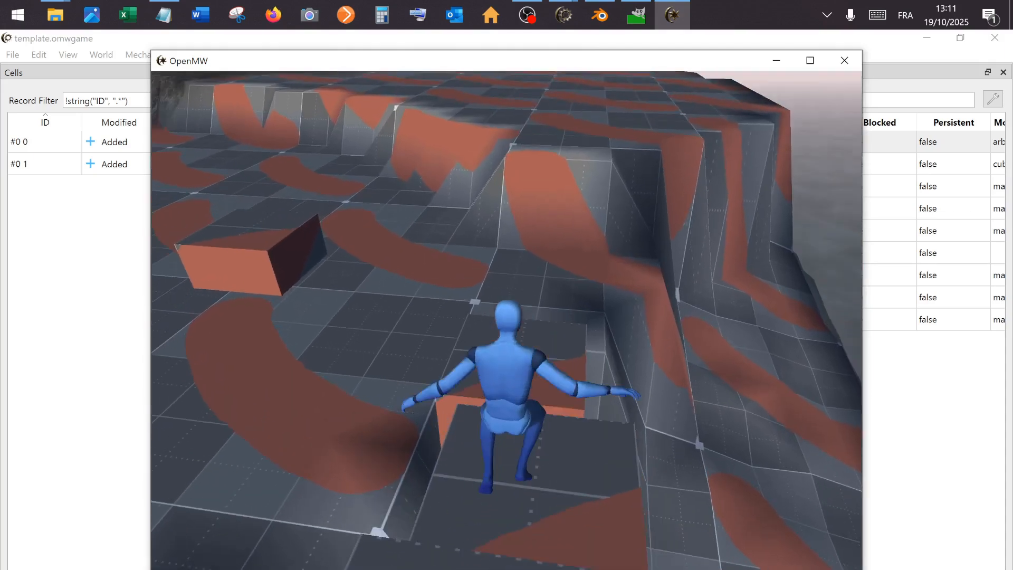
key("w")
key("e")
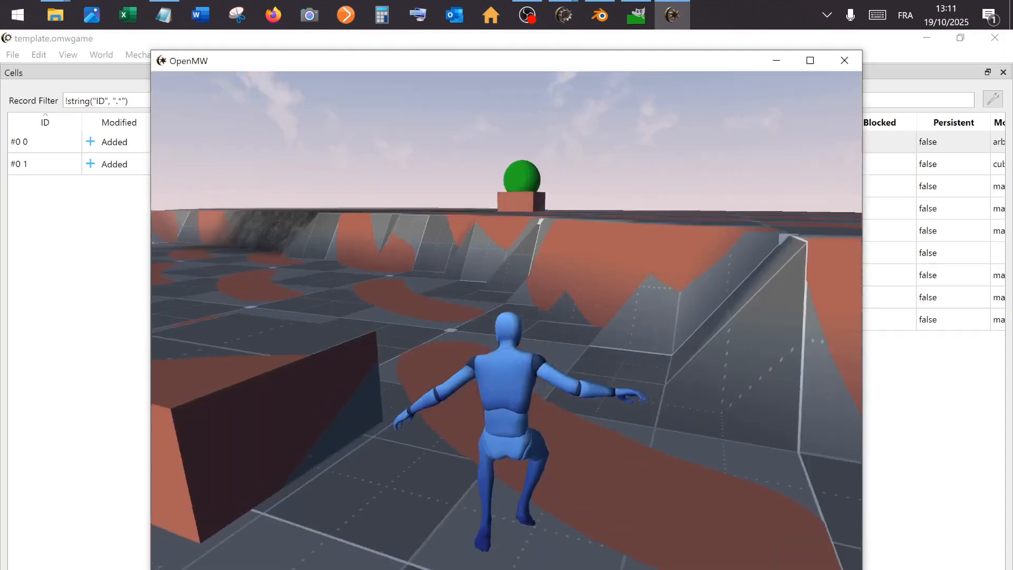
key("w")
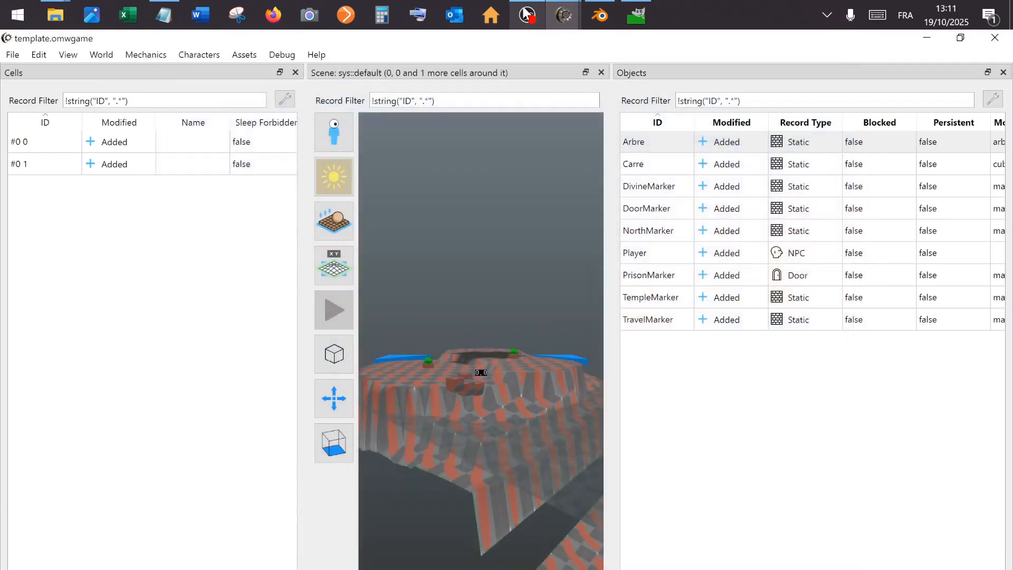
mouse_move(522, 8)
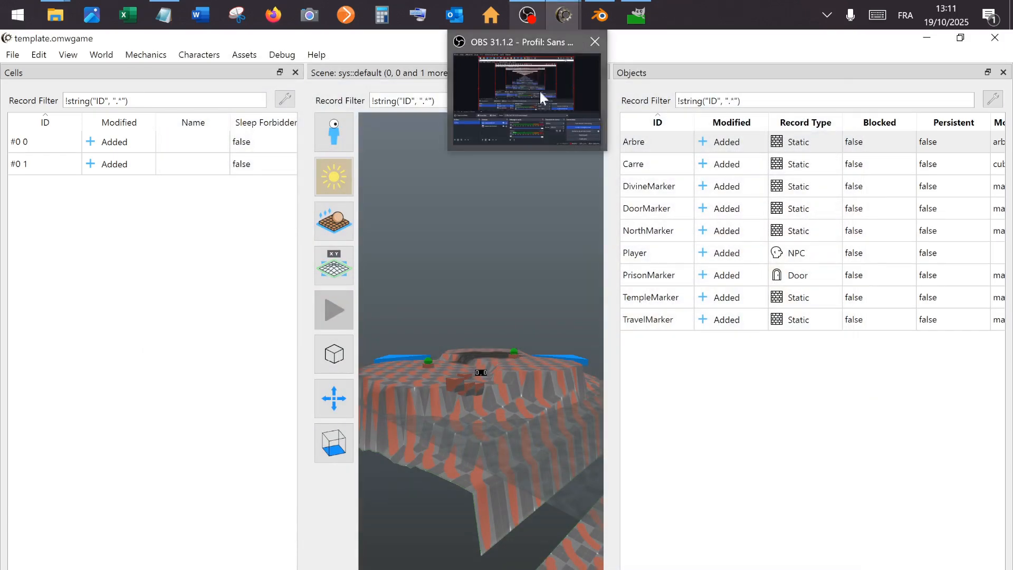